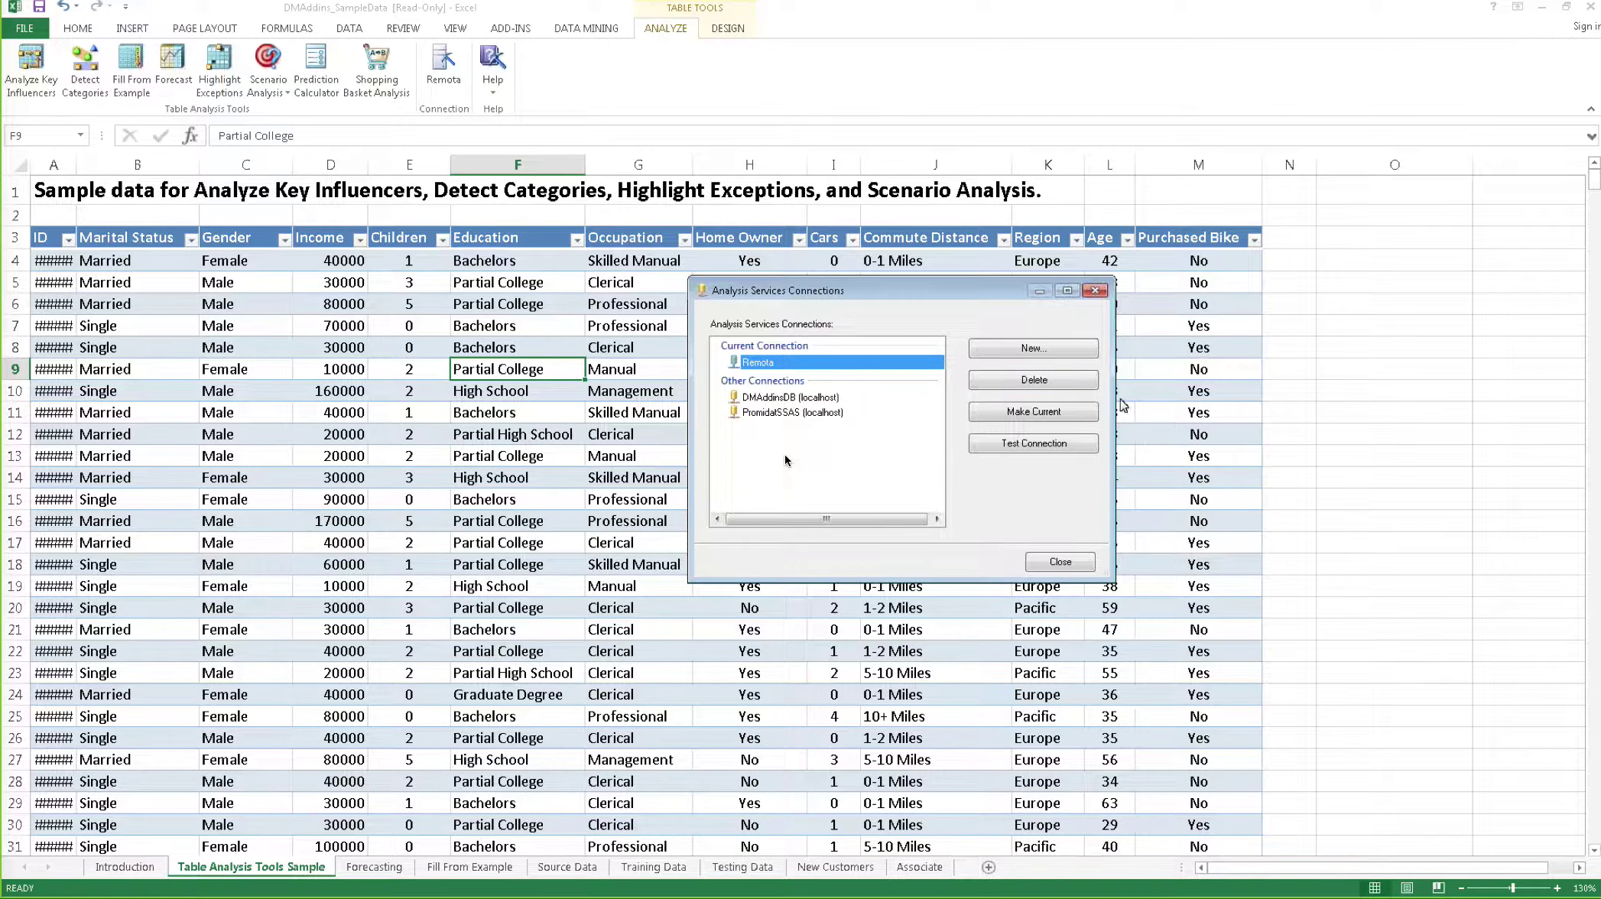
Delete the current Remota connection and close the Analysis Services connections dialog
click(1025, 383)
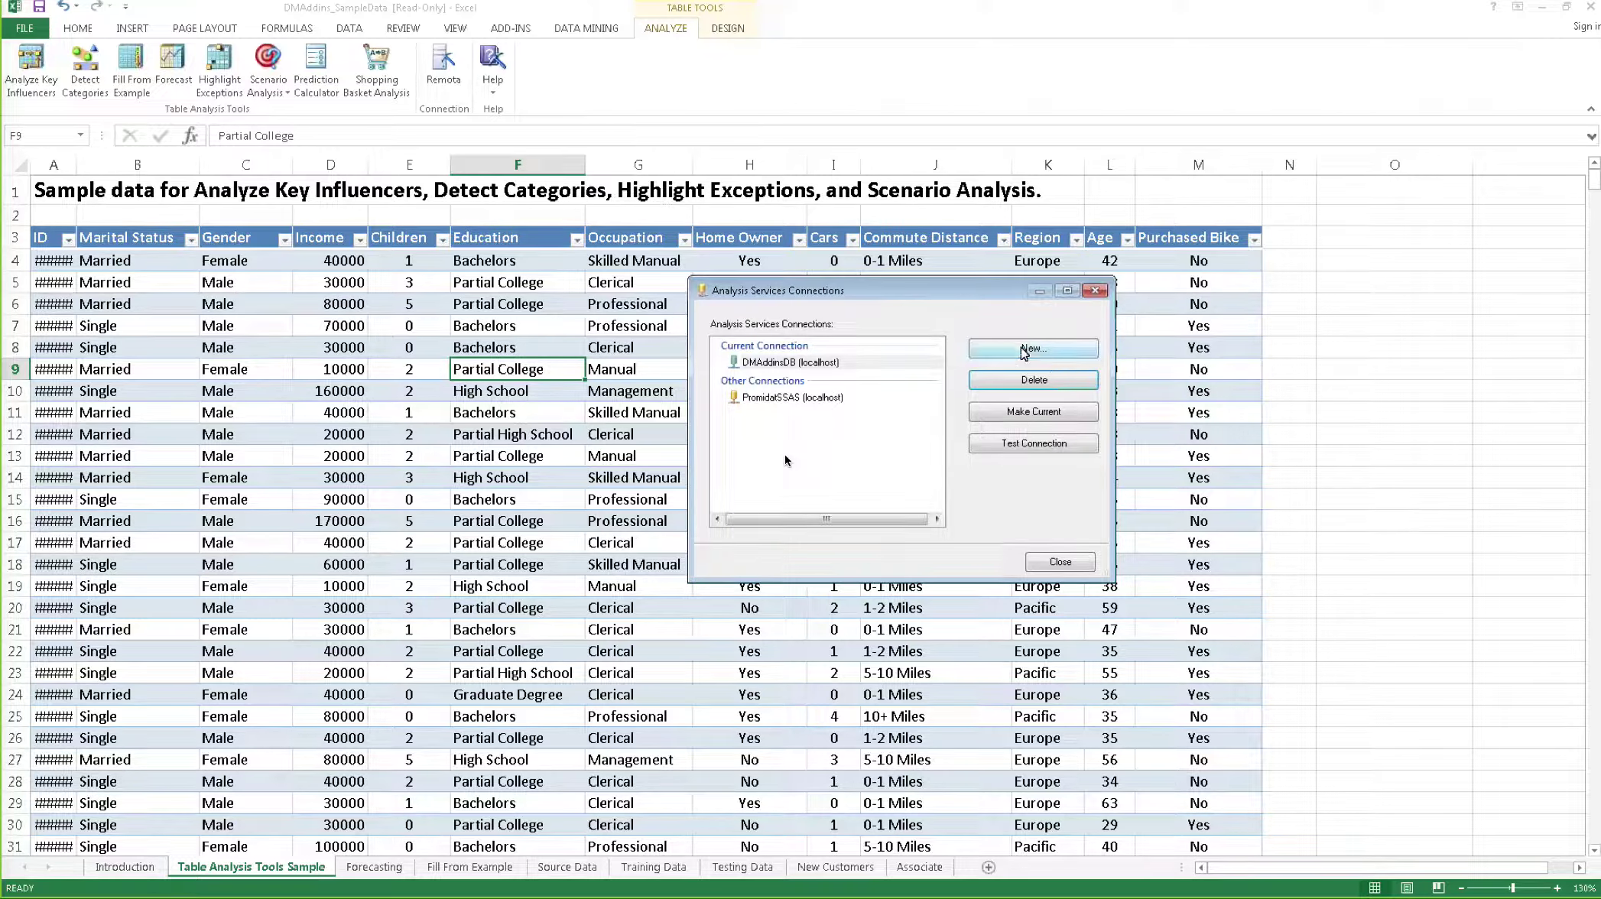
click(1096, 290)
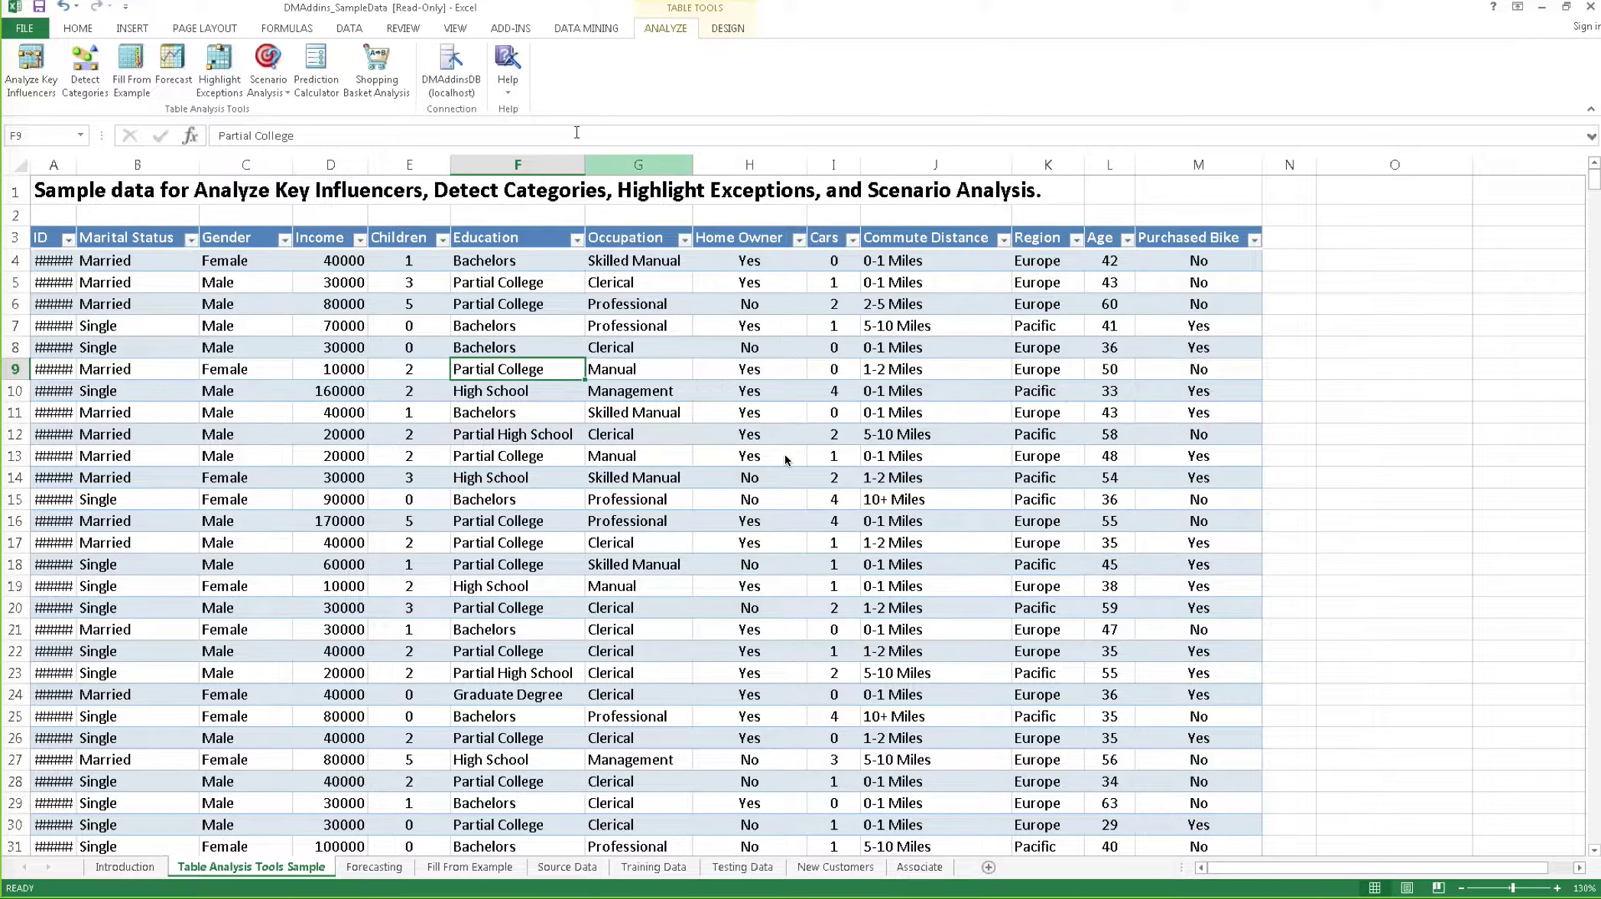
Start a new Analysis Services connection to the Amazon-hosted OLAP/msmdpump.dll address on port 80, using the User1 catalog
click(459, 91)
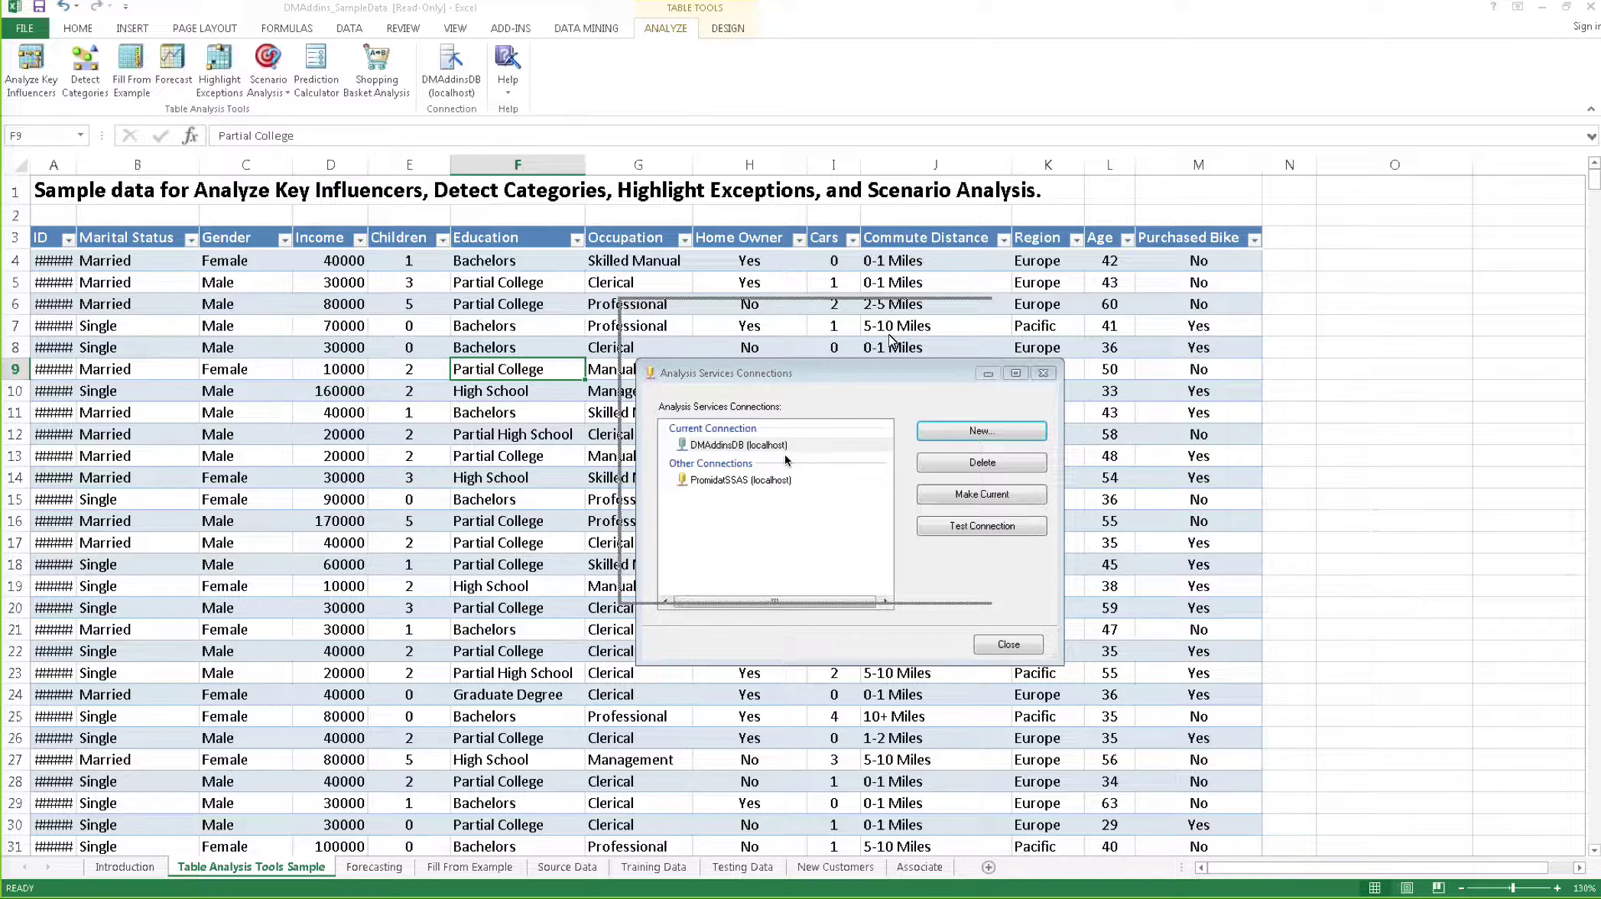
click(1002, 430)
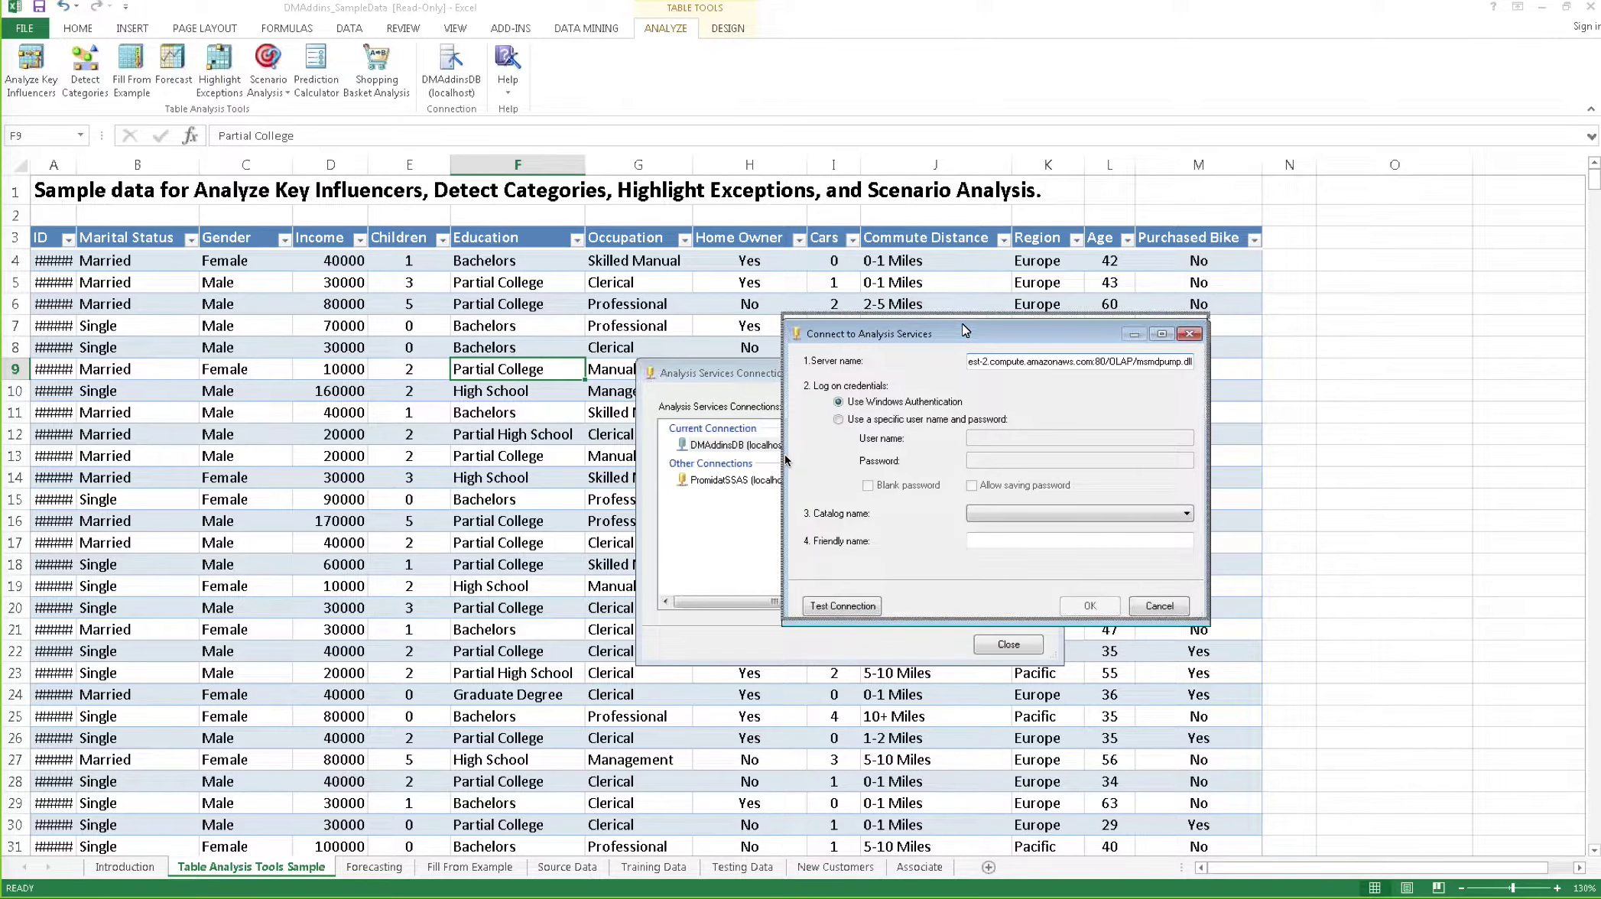
drag(965, 337, 958, 384)
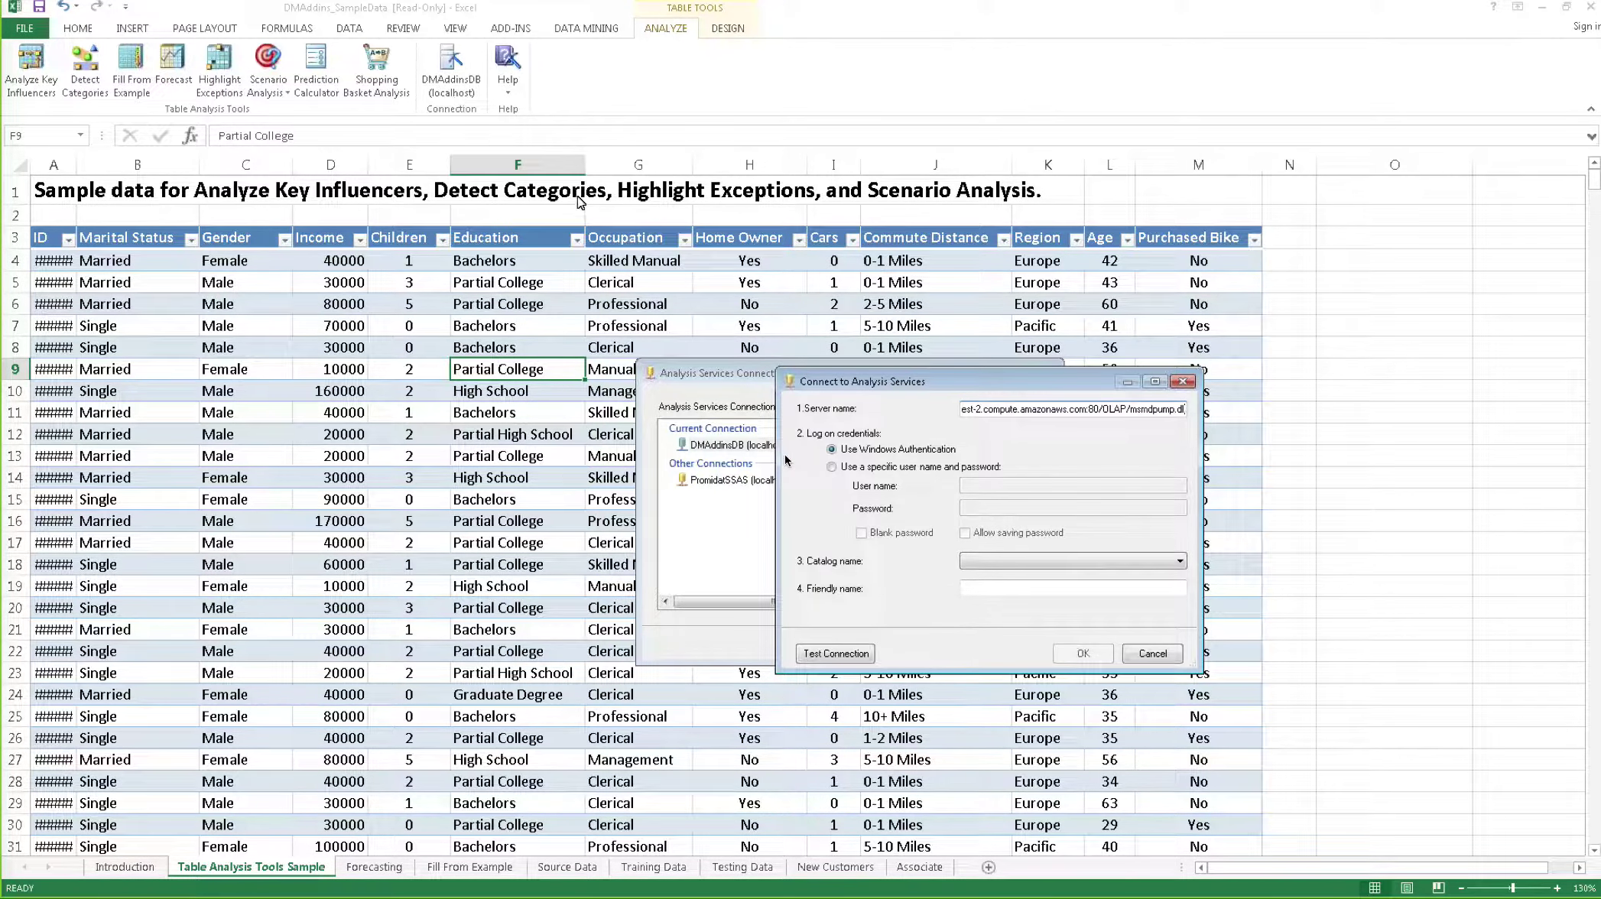
drag(943, 390, 894, 398)
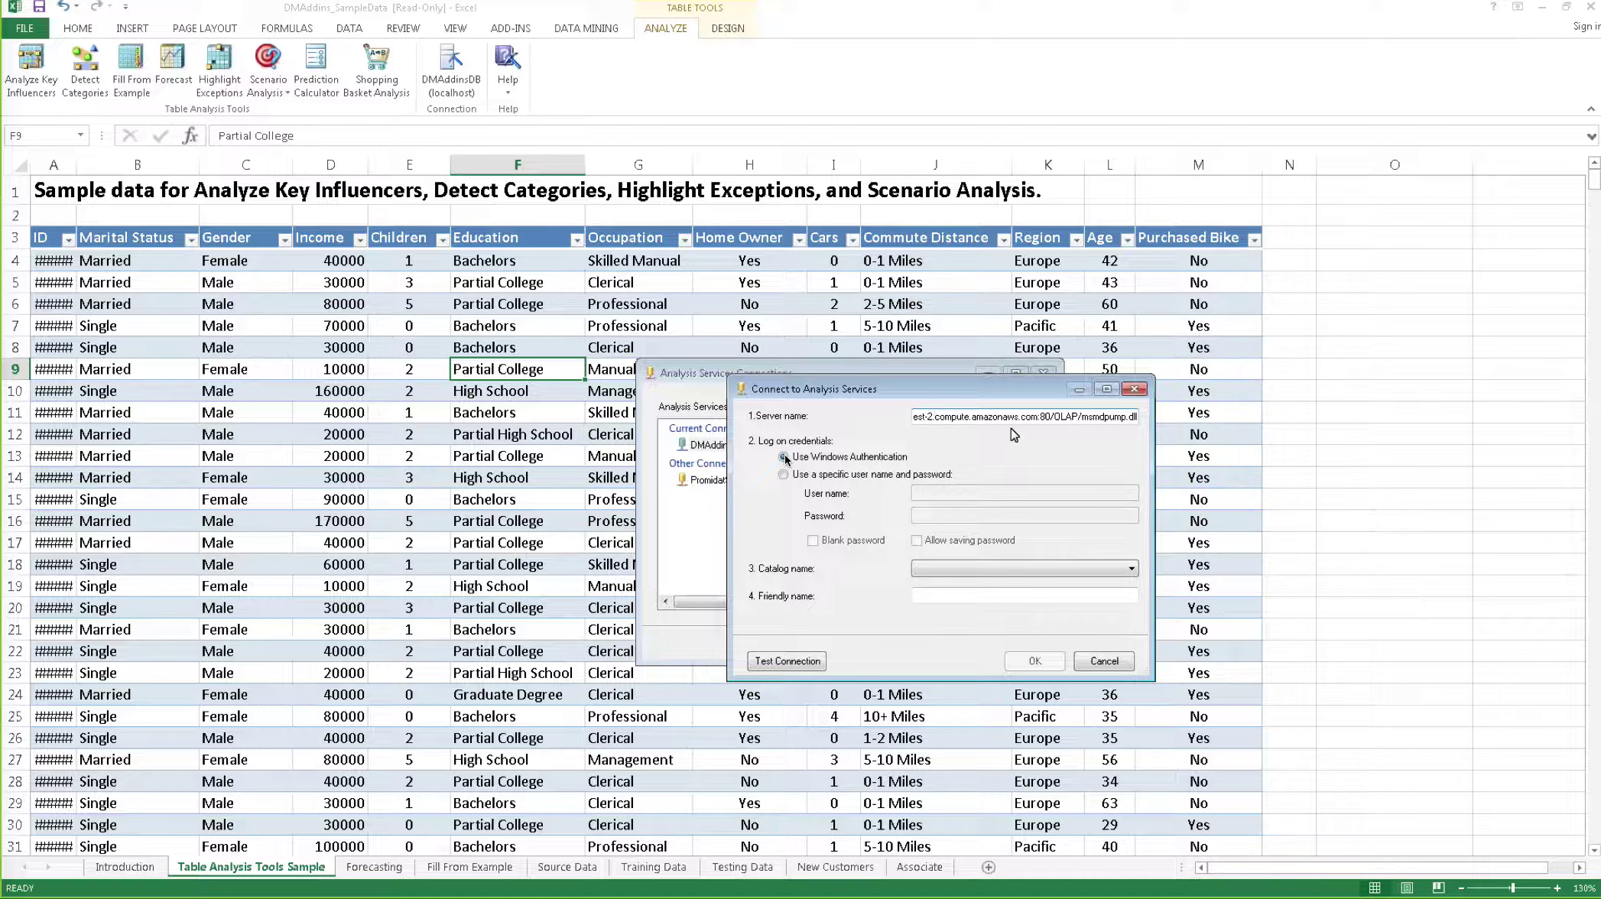
key(Home)
drag(935, 420, 1139, 423)
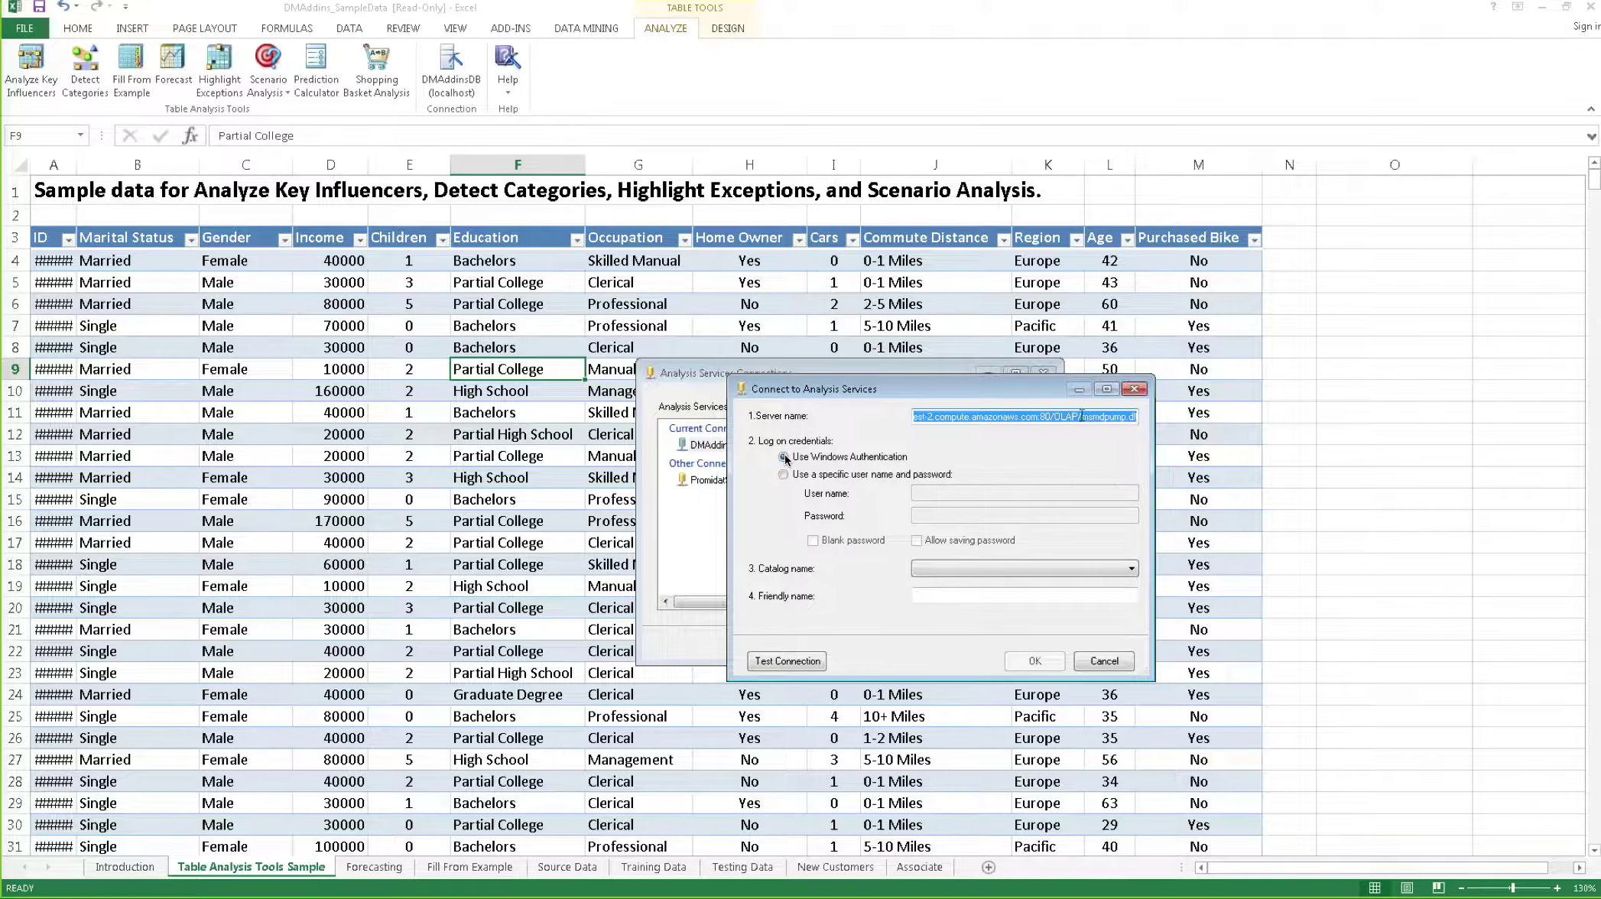
click(972, 423)
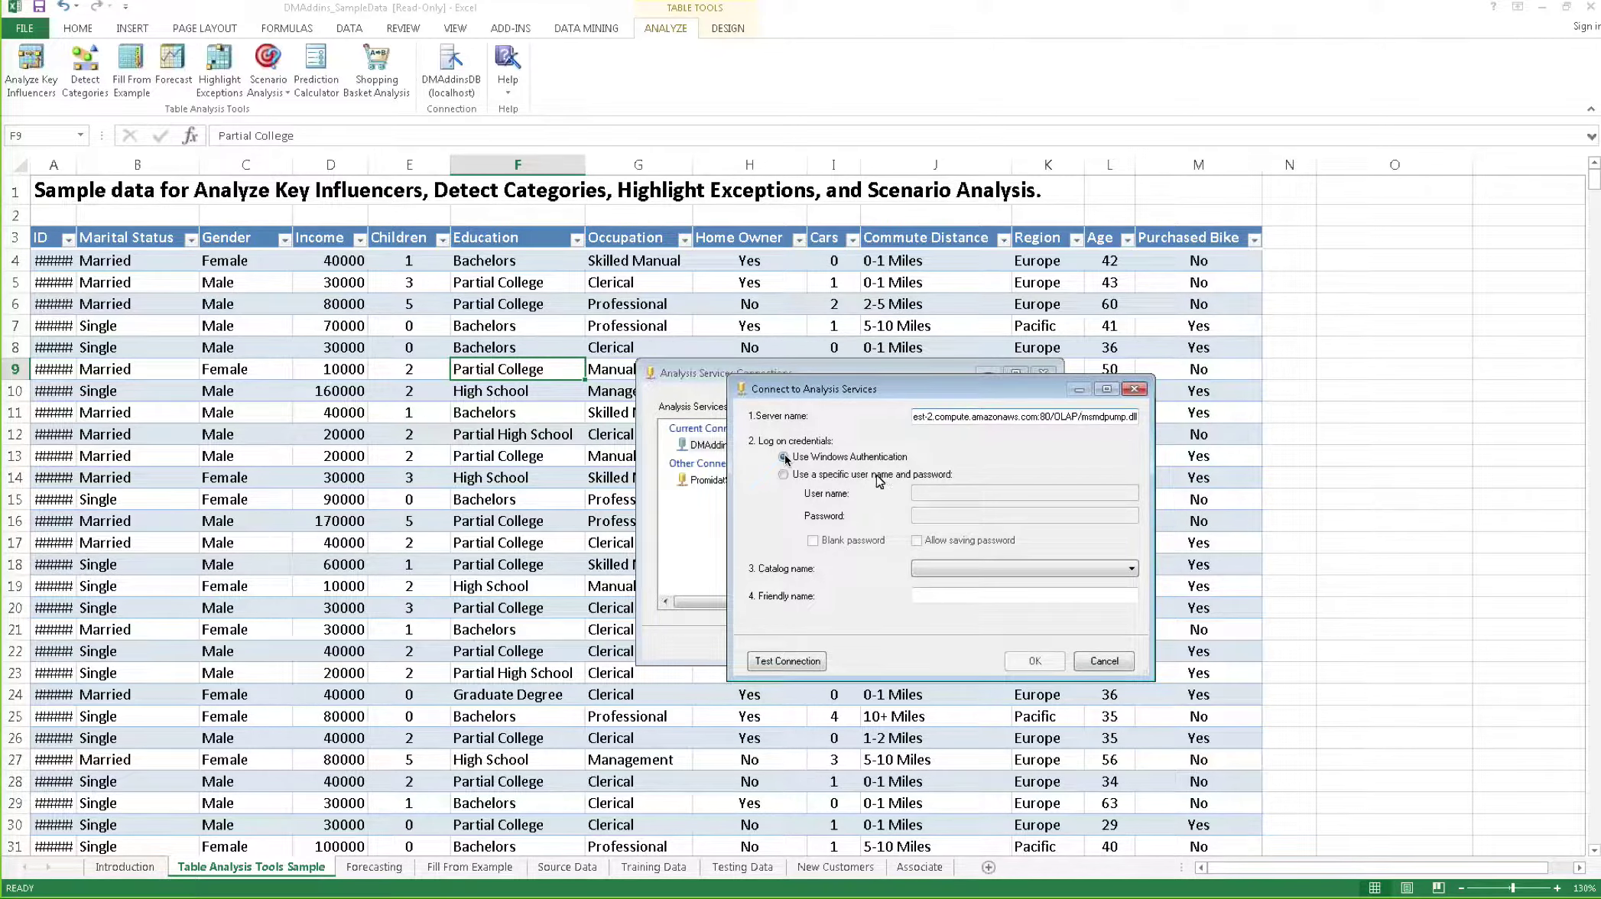
click(968, 568)
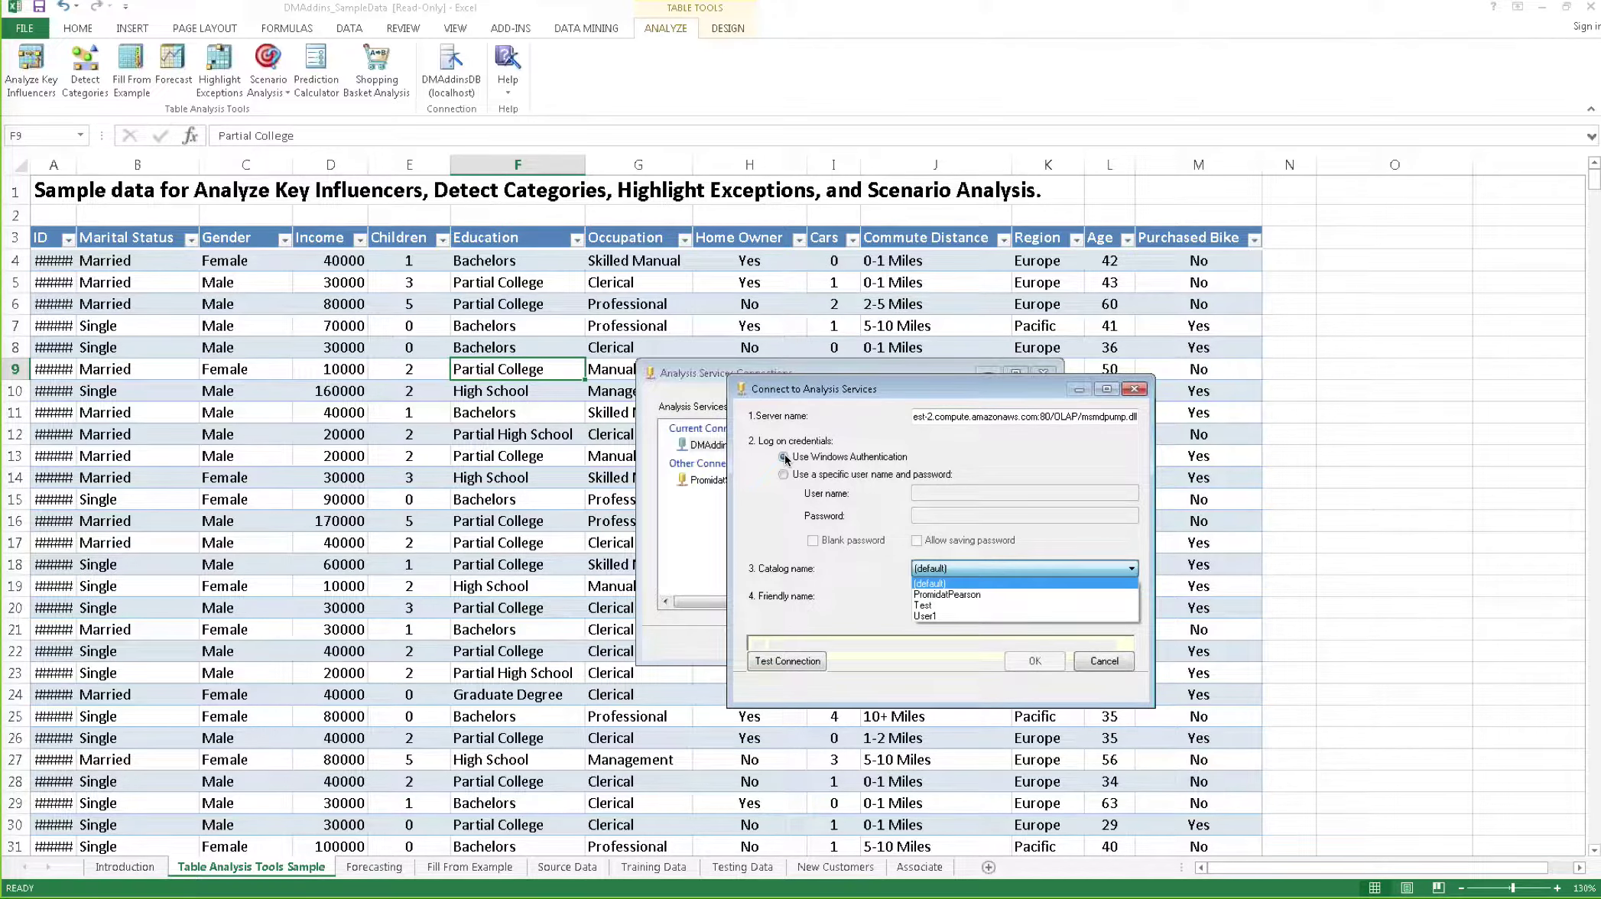
click(970, 616)
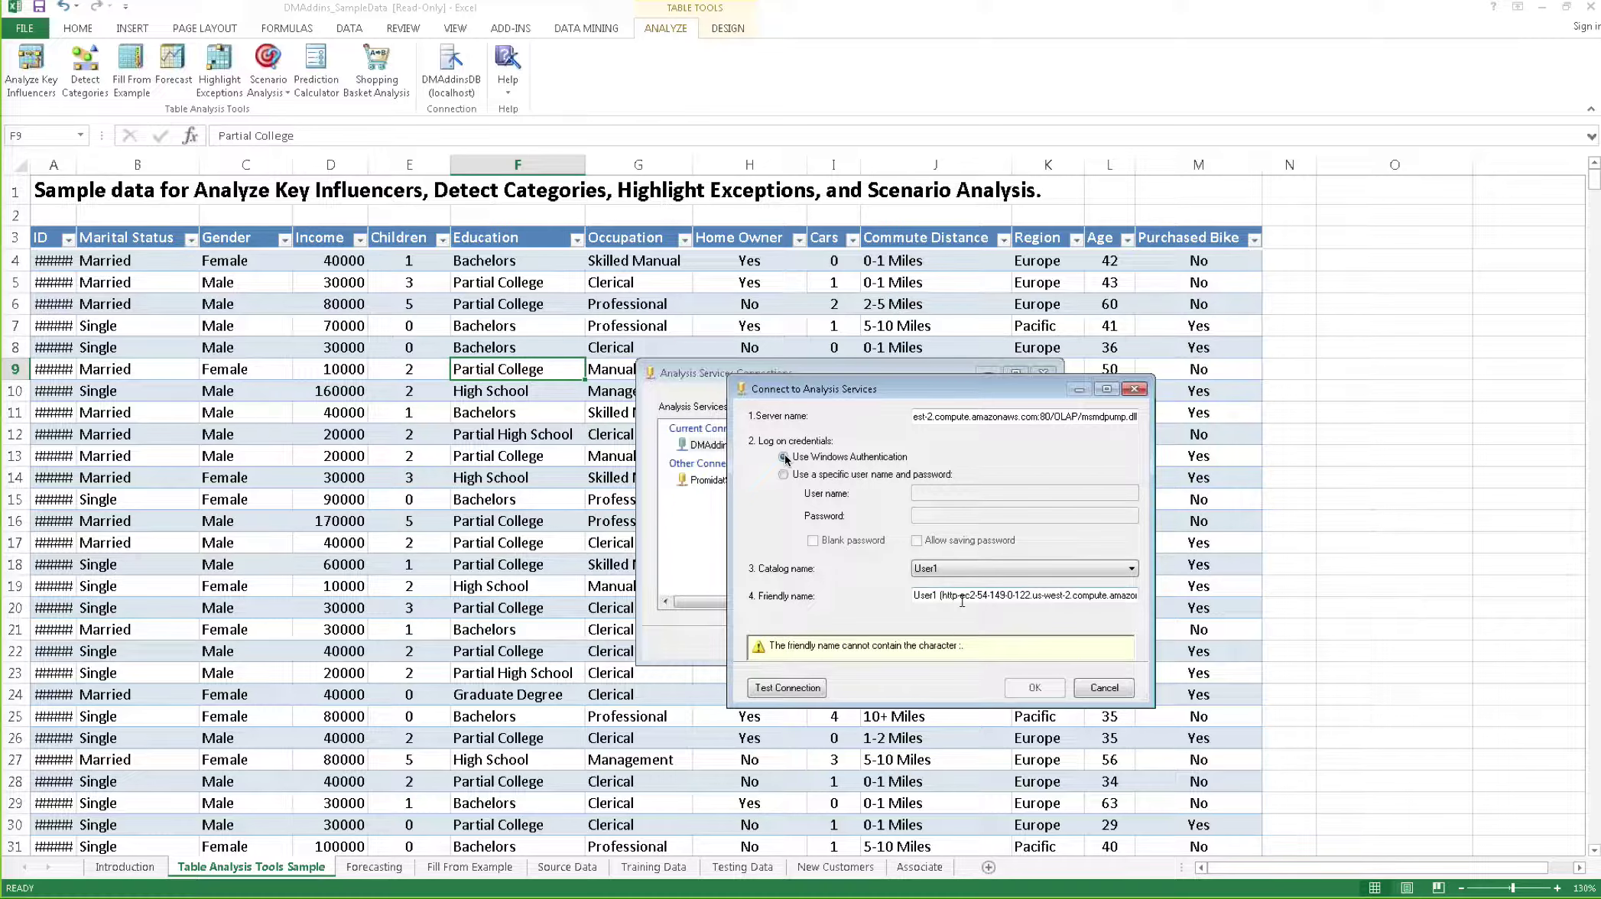
Replace the connection's suggested friendly name with RemotaSSAS
click(962, 601)
key(End)
key(shift+Home)
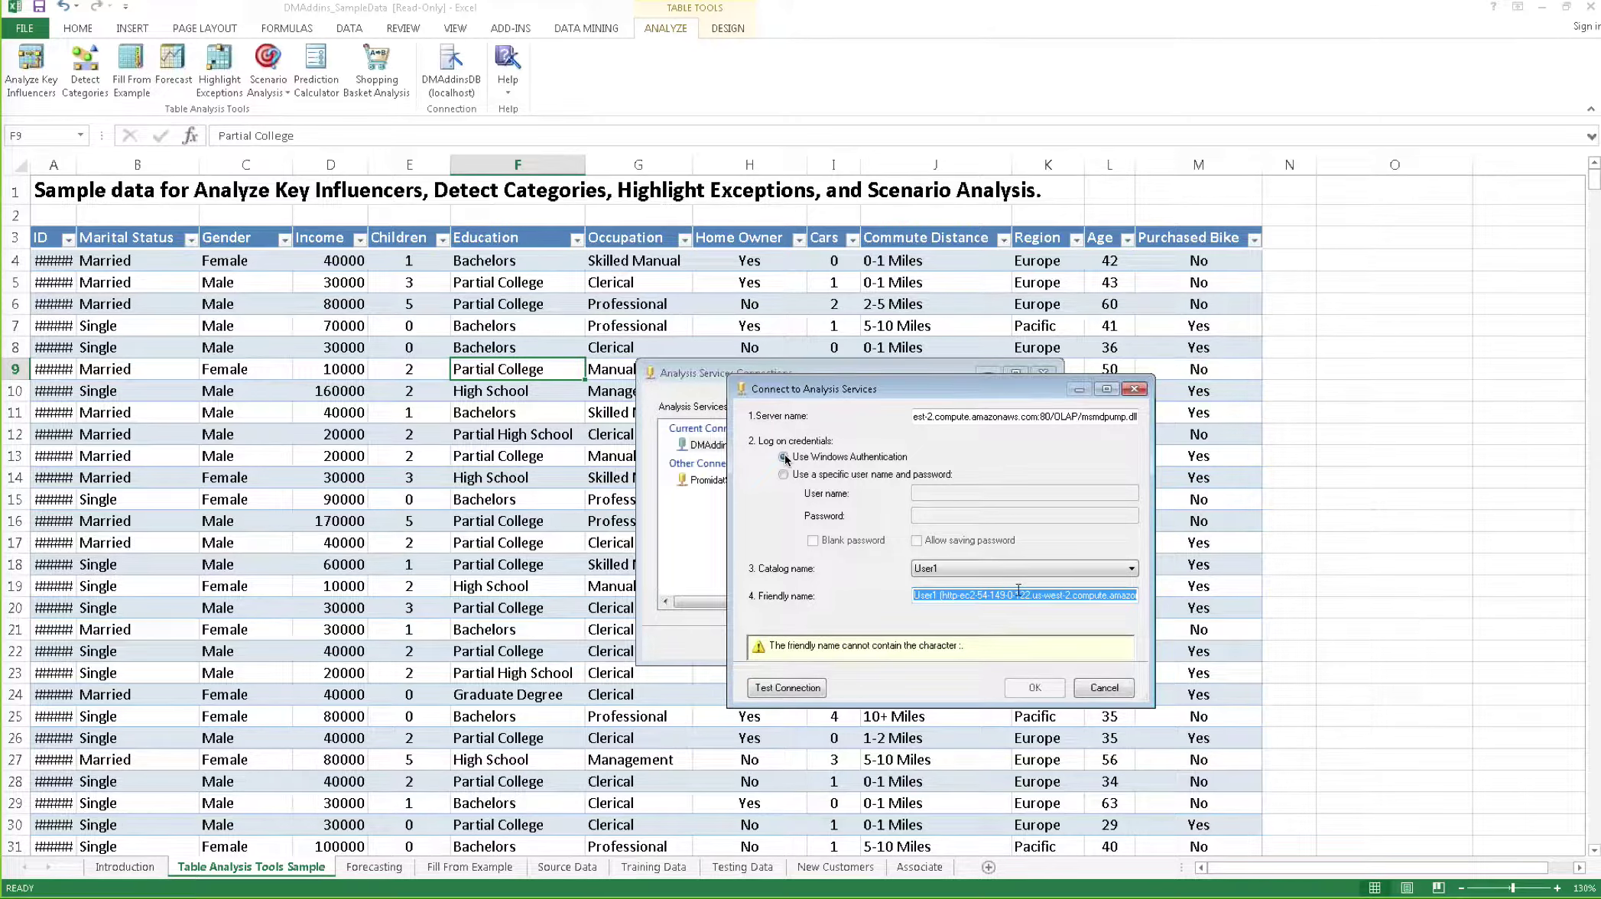
text(ConR)
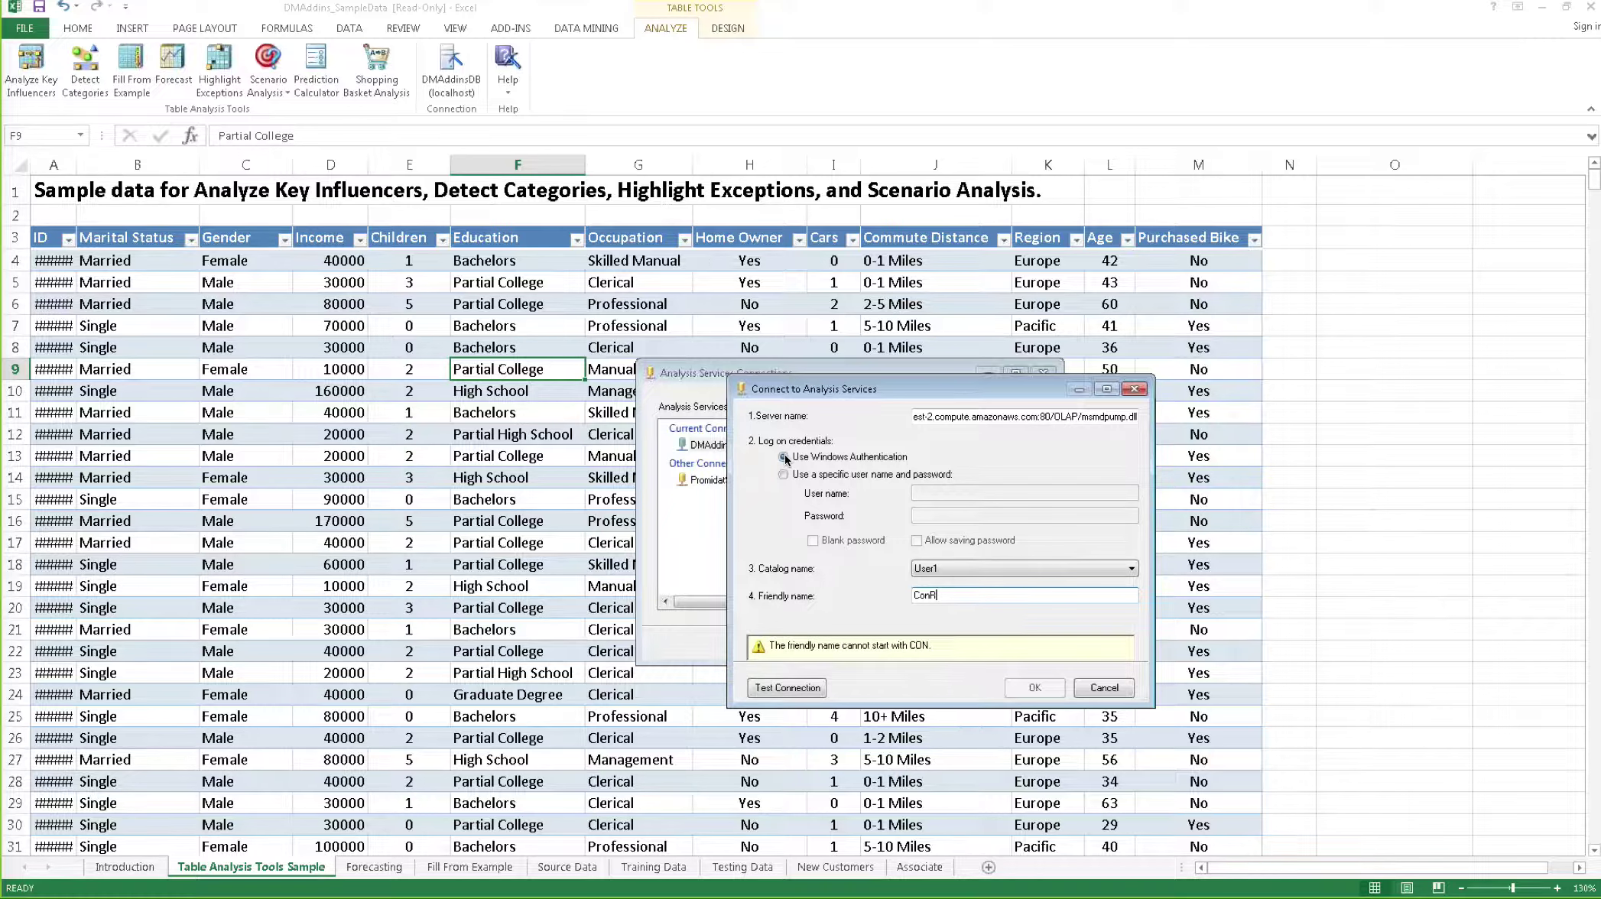
text(emota)
key(Left)
key(Left)
key(BackSpace)
key(BackSpace)
key(BackSpace)
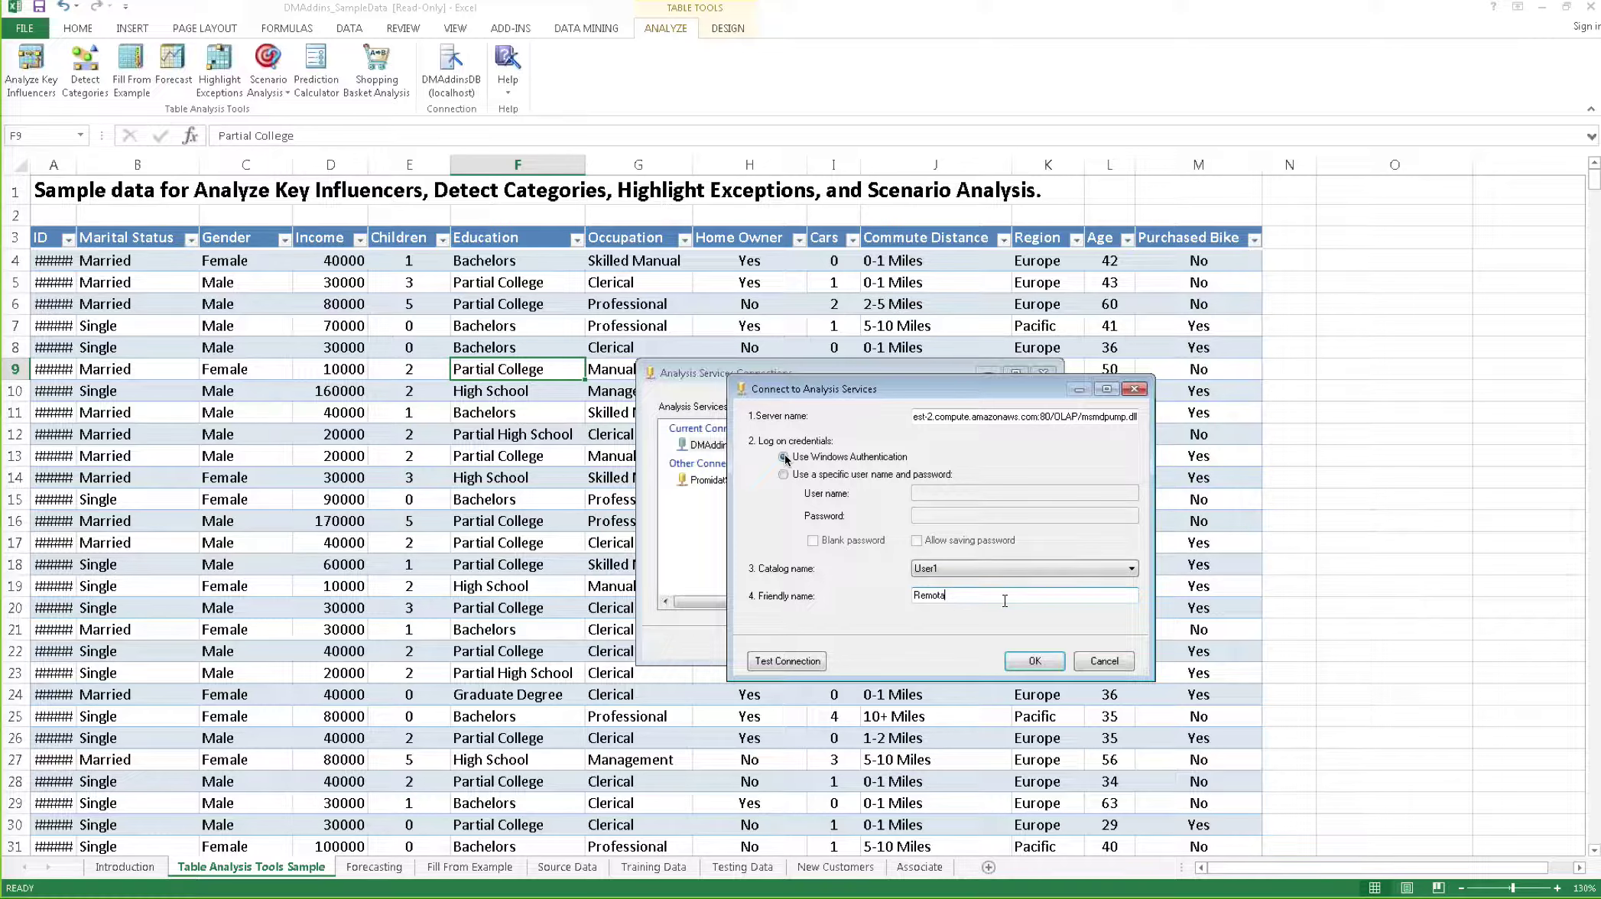
text(SSAS)
Test the RemotaSSAS connection and save it
click(799, 664)
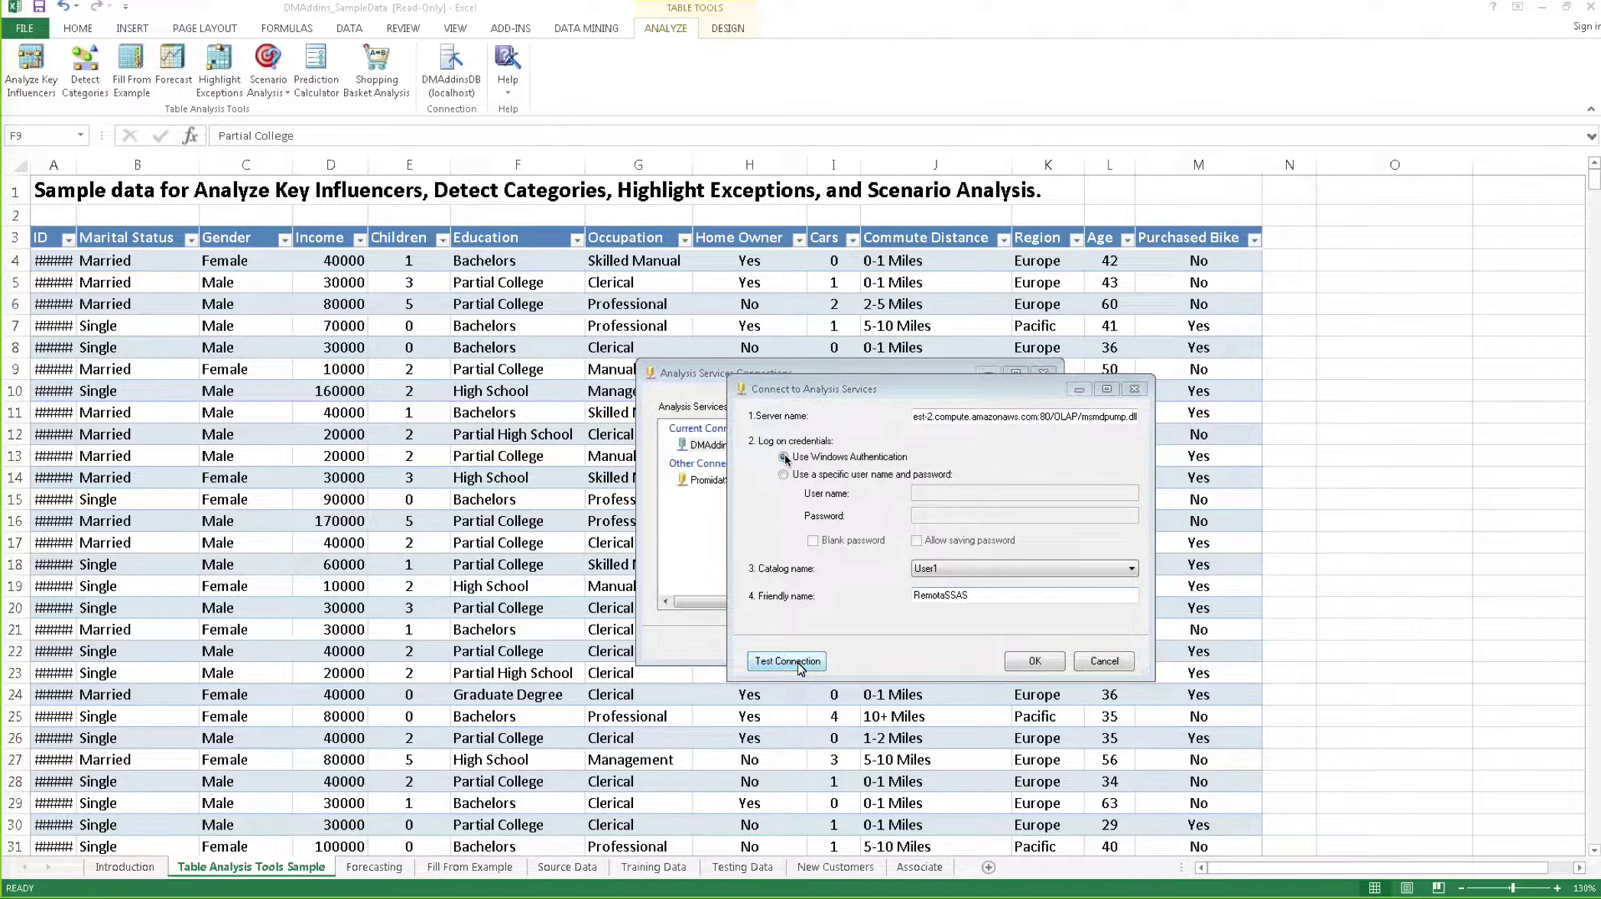
key(Return)
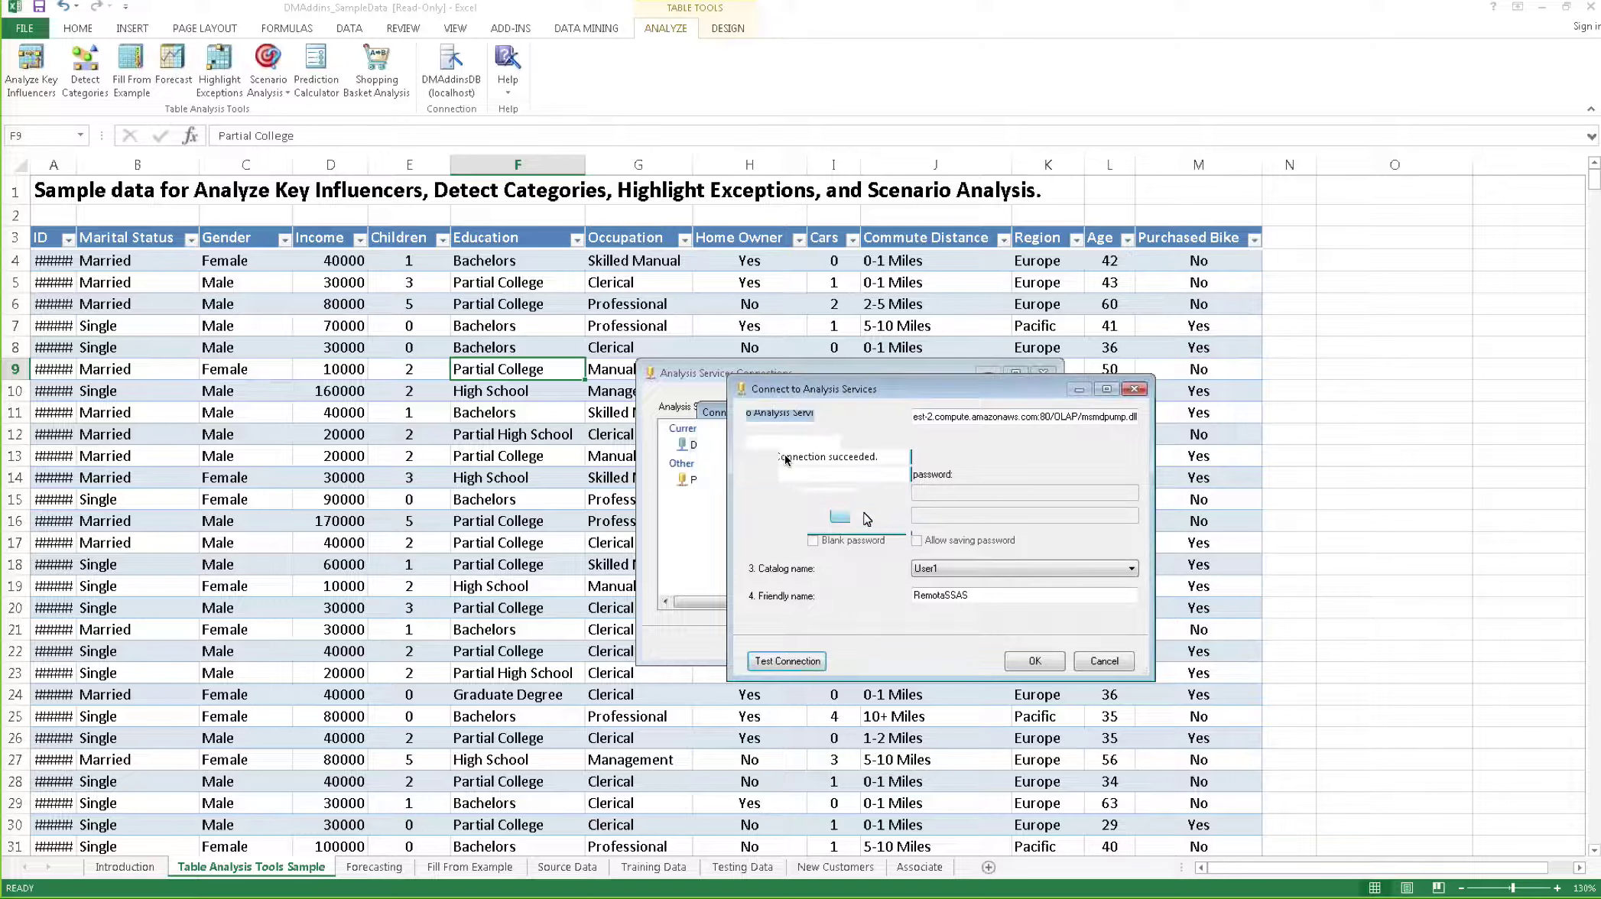
click(1037, 662)
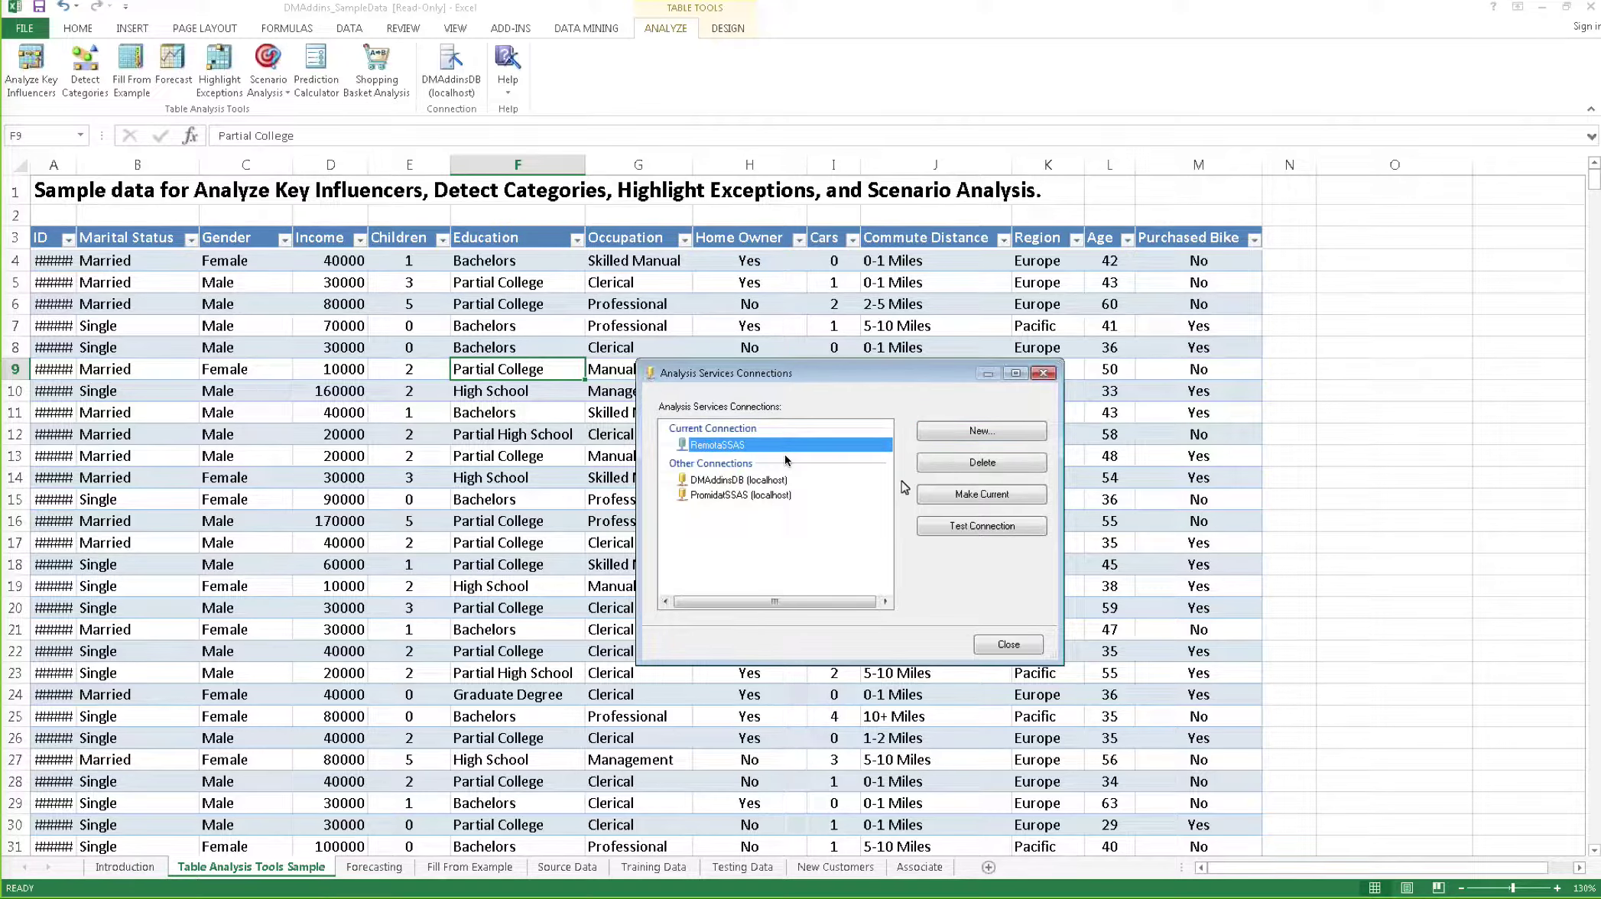
Make RemotaSSAS the current connection and close the connections dialog
click(965, 505)
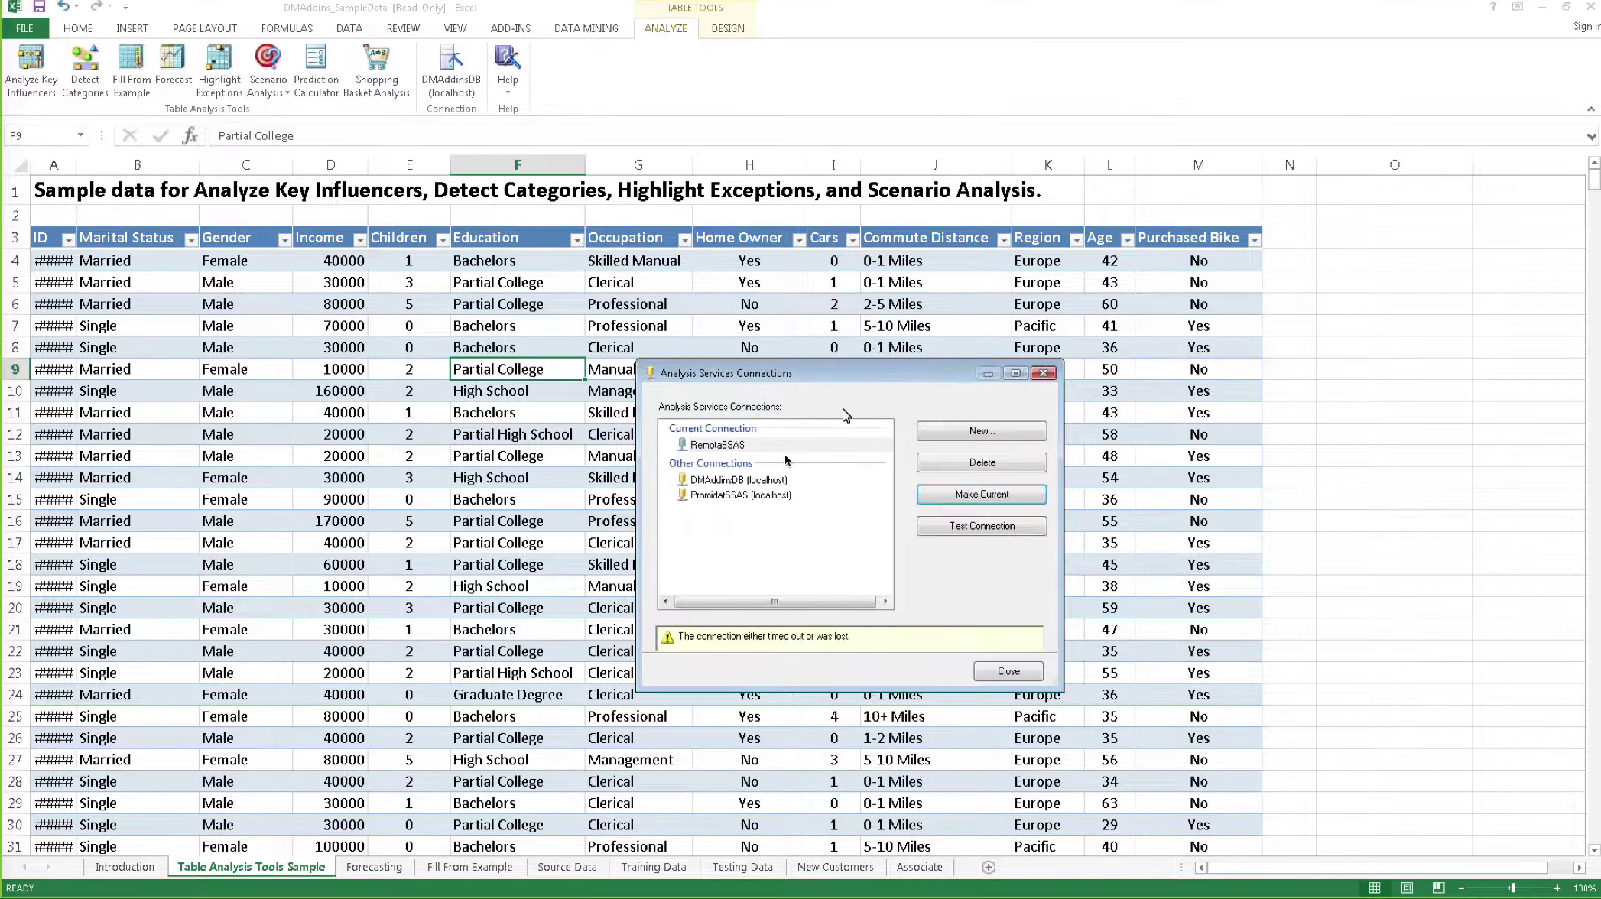
click(772, 445)
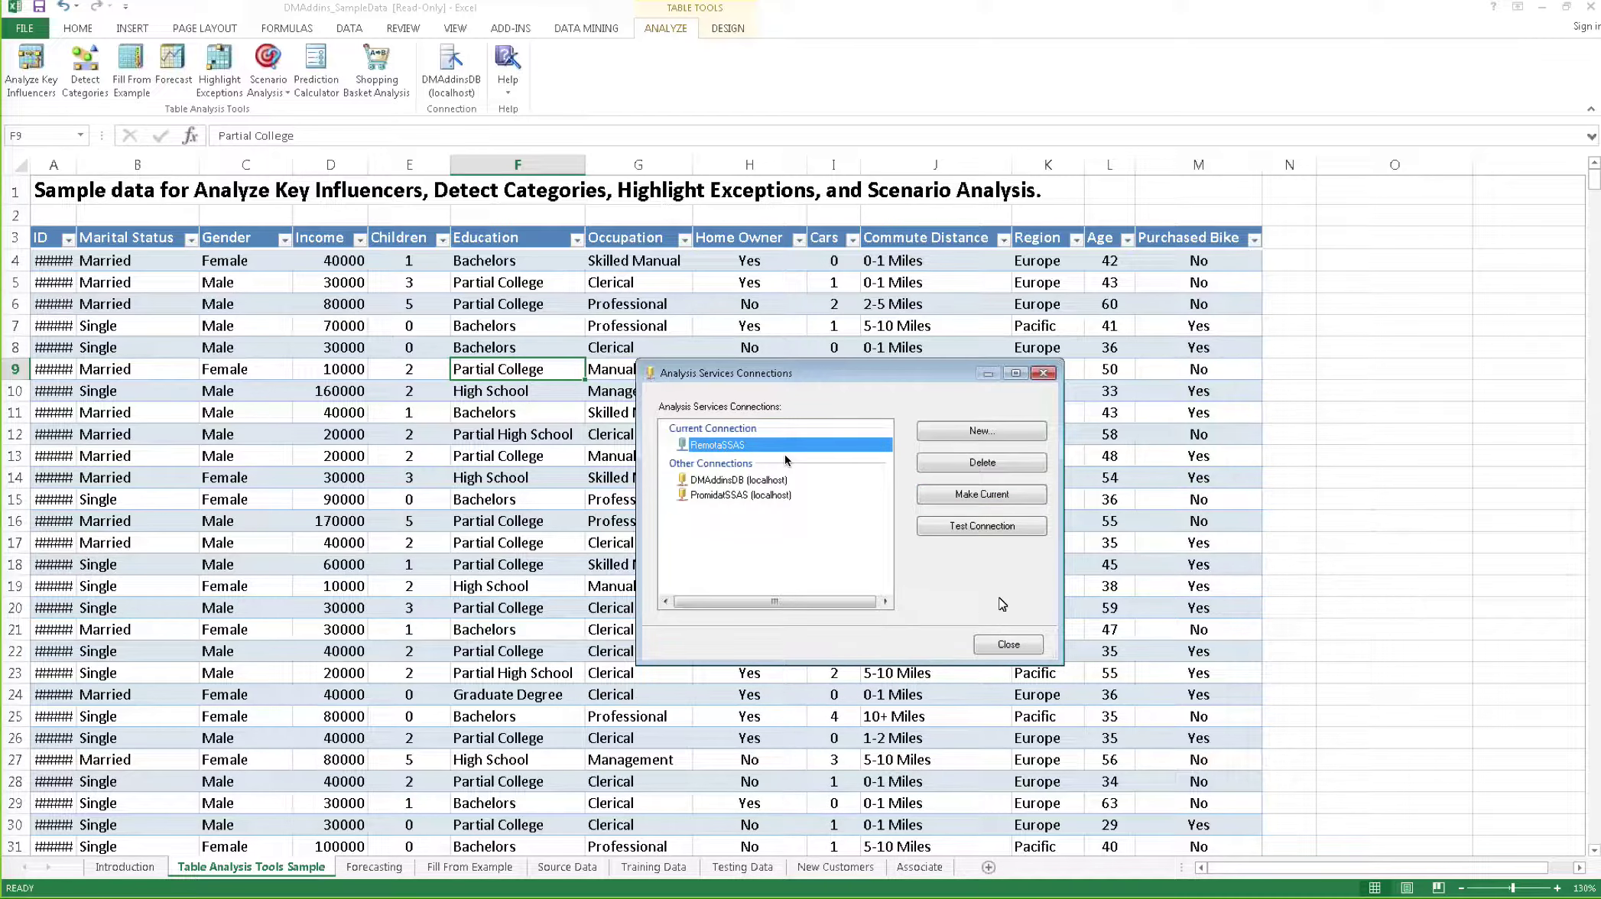
click(1009, 645)
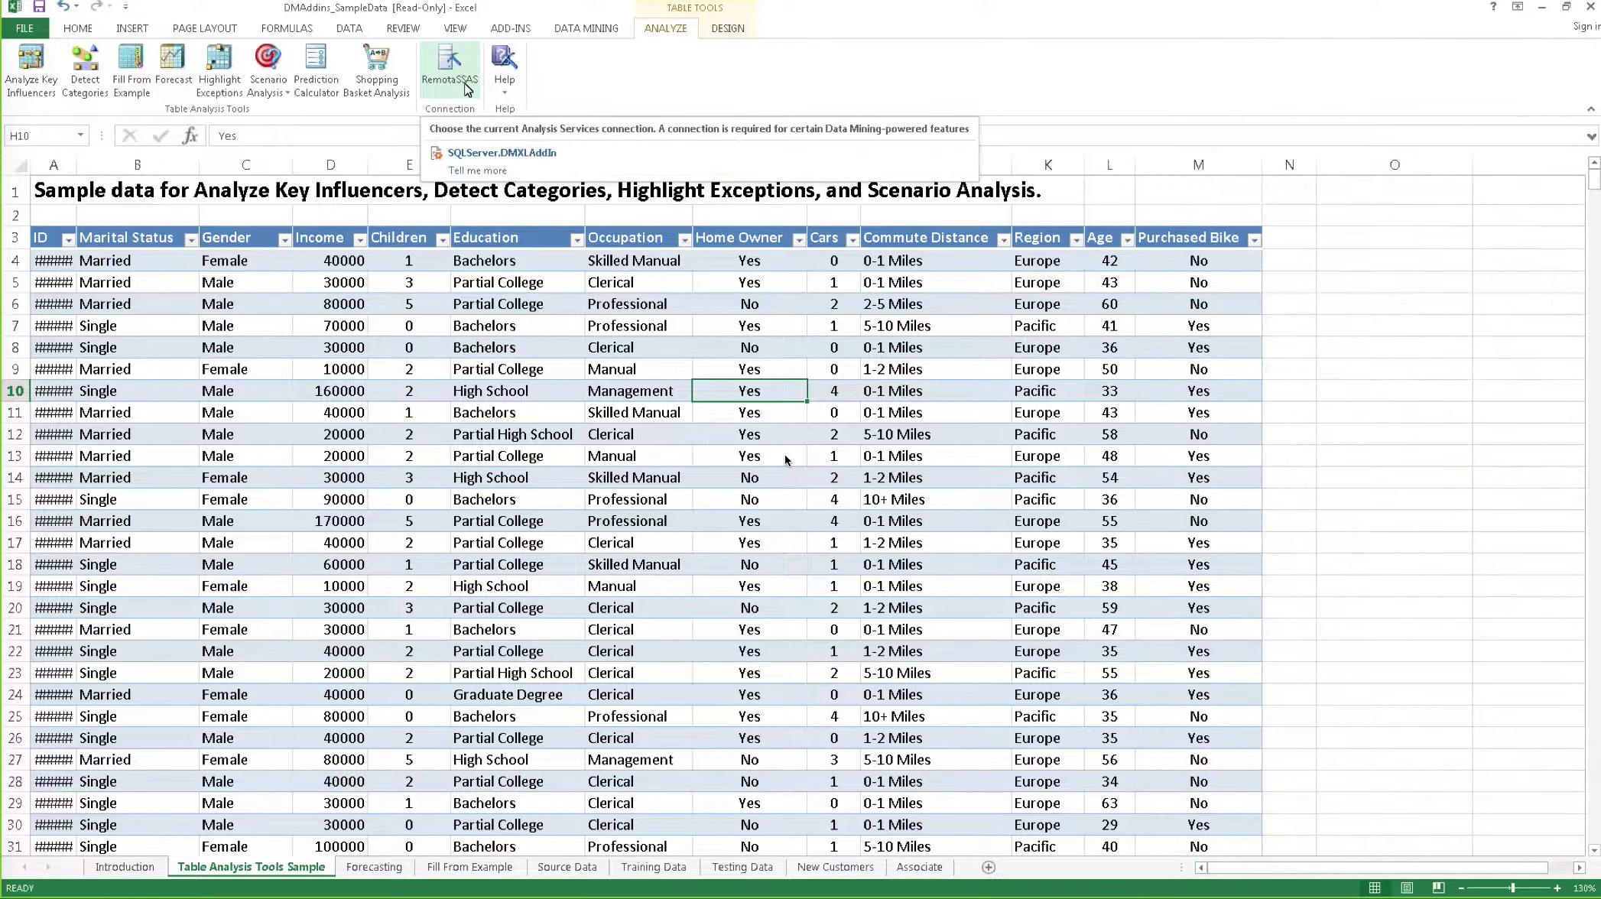
Run Detect Categories on the sample table using every column except ID, auto-detected categories and an appended Category column
click(511, 284)
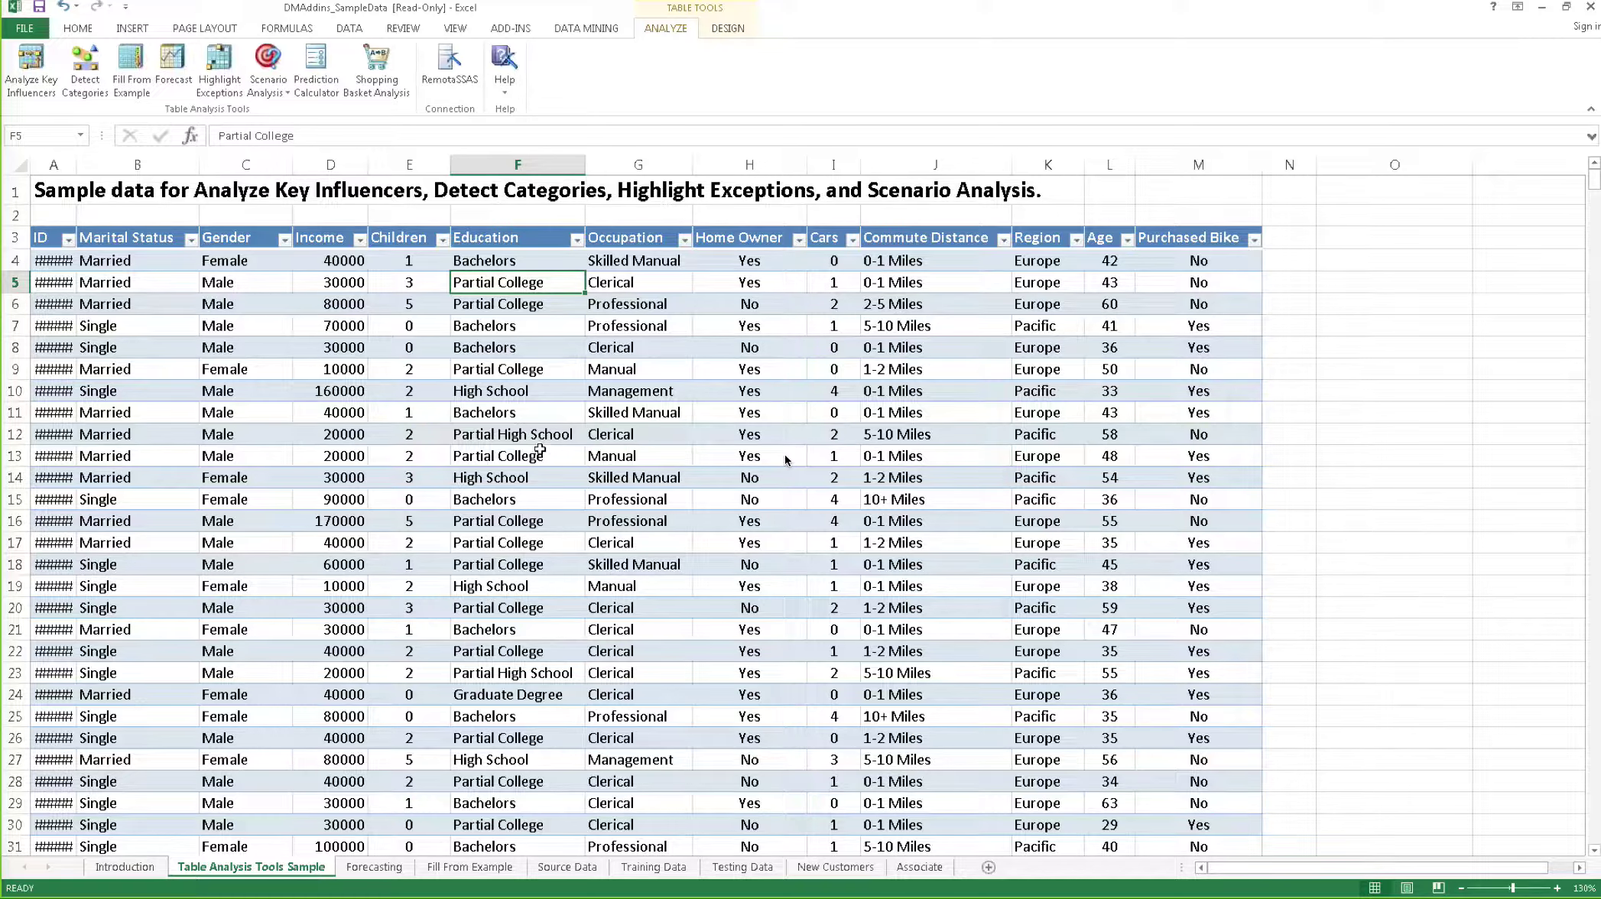
click(90, 84)
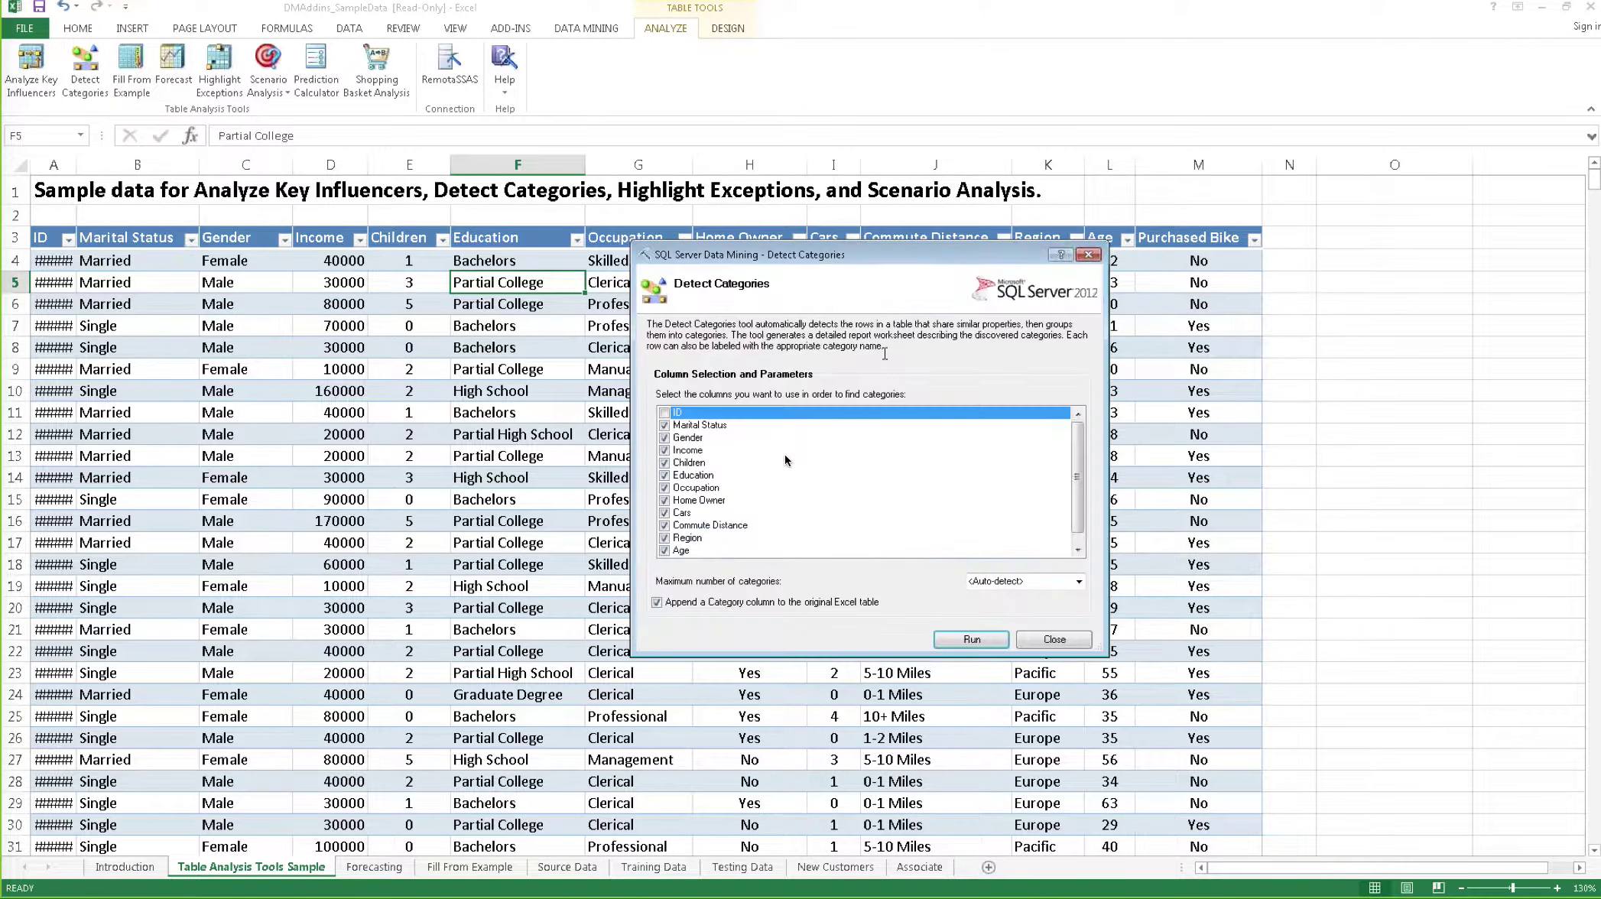
scroll(1086, 501, down, 1)
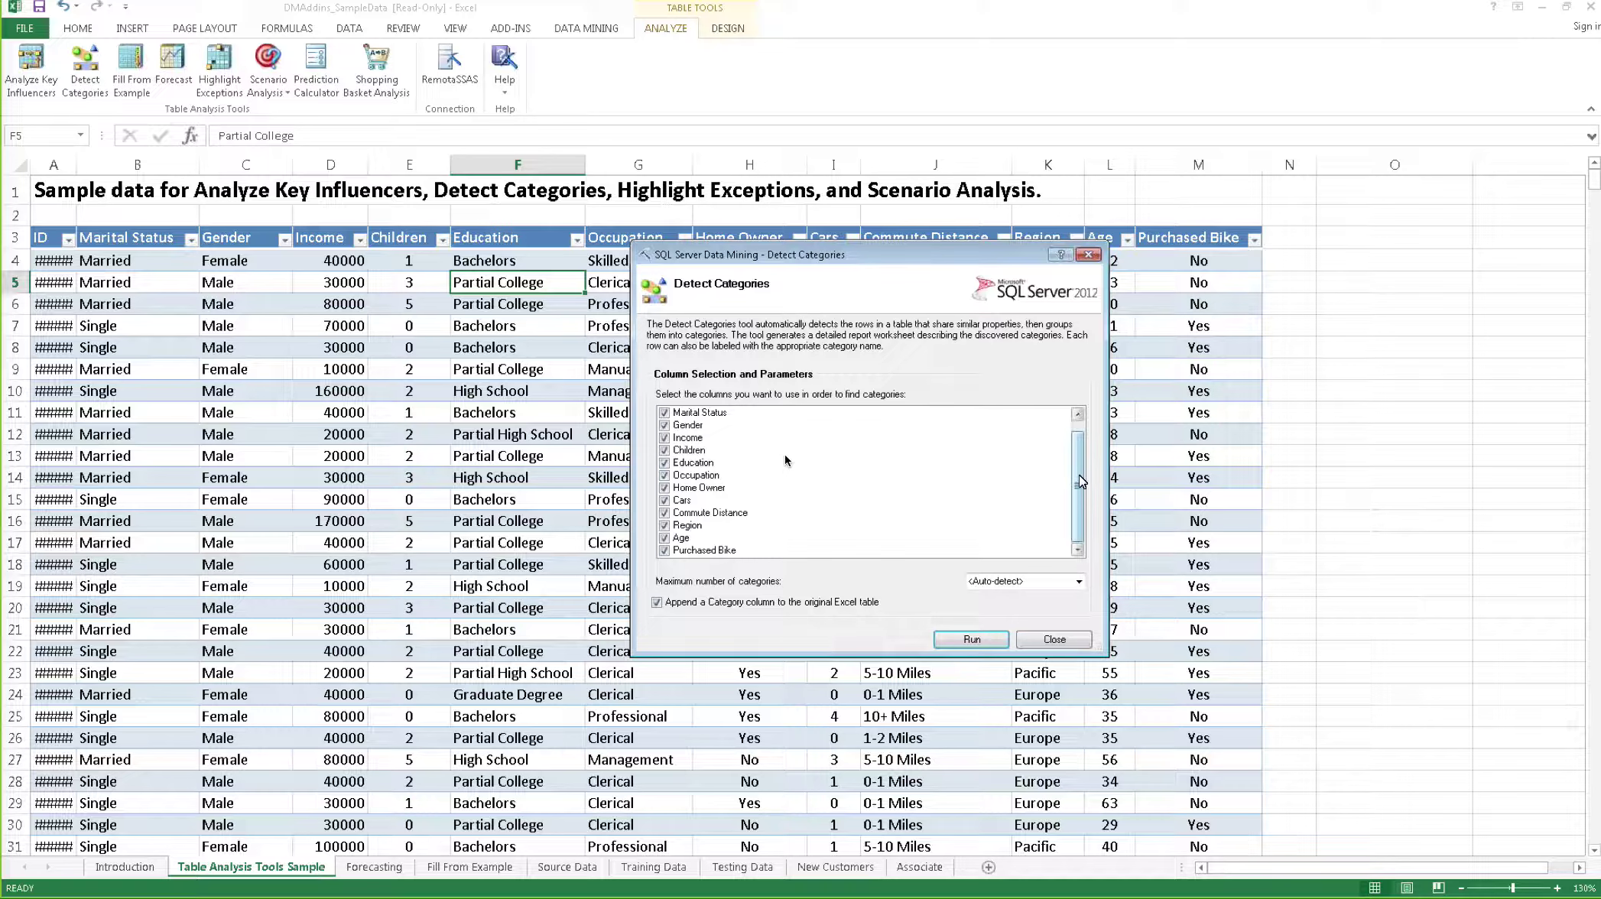
scroll(1080, 482, up, 1)
click(976, 644)
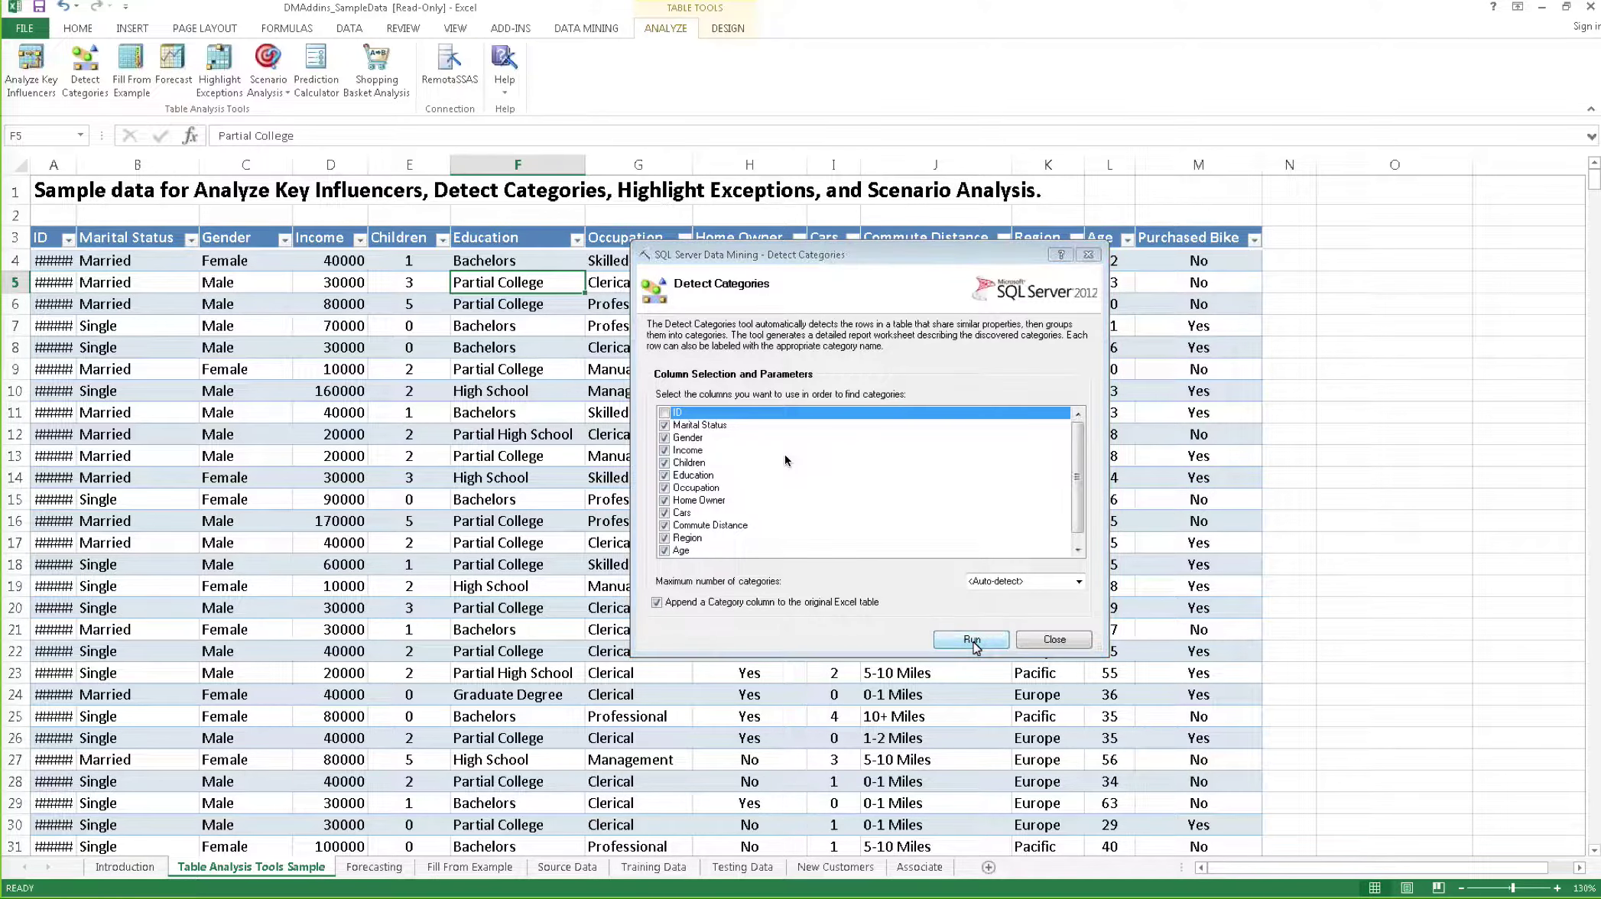
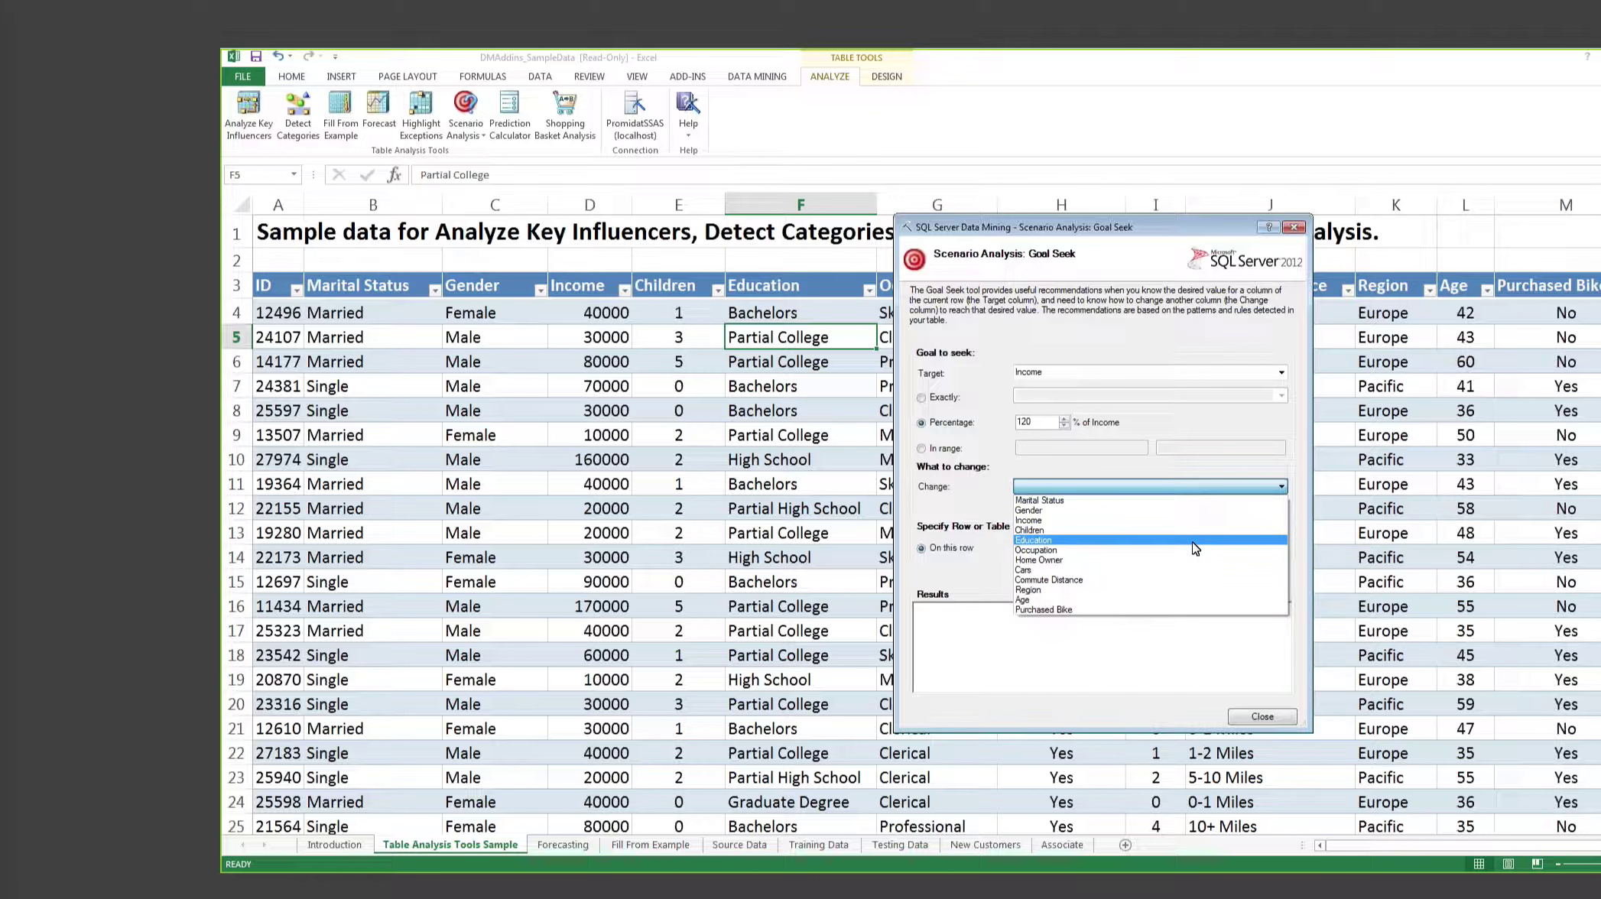
Set Education as the column to change and run Goal Seek for 120% of Income on the current row
click(1195, 547)
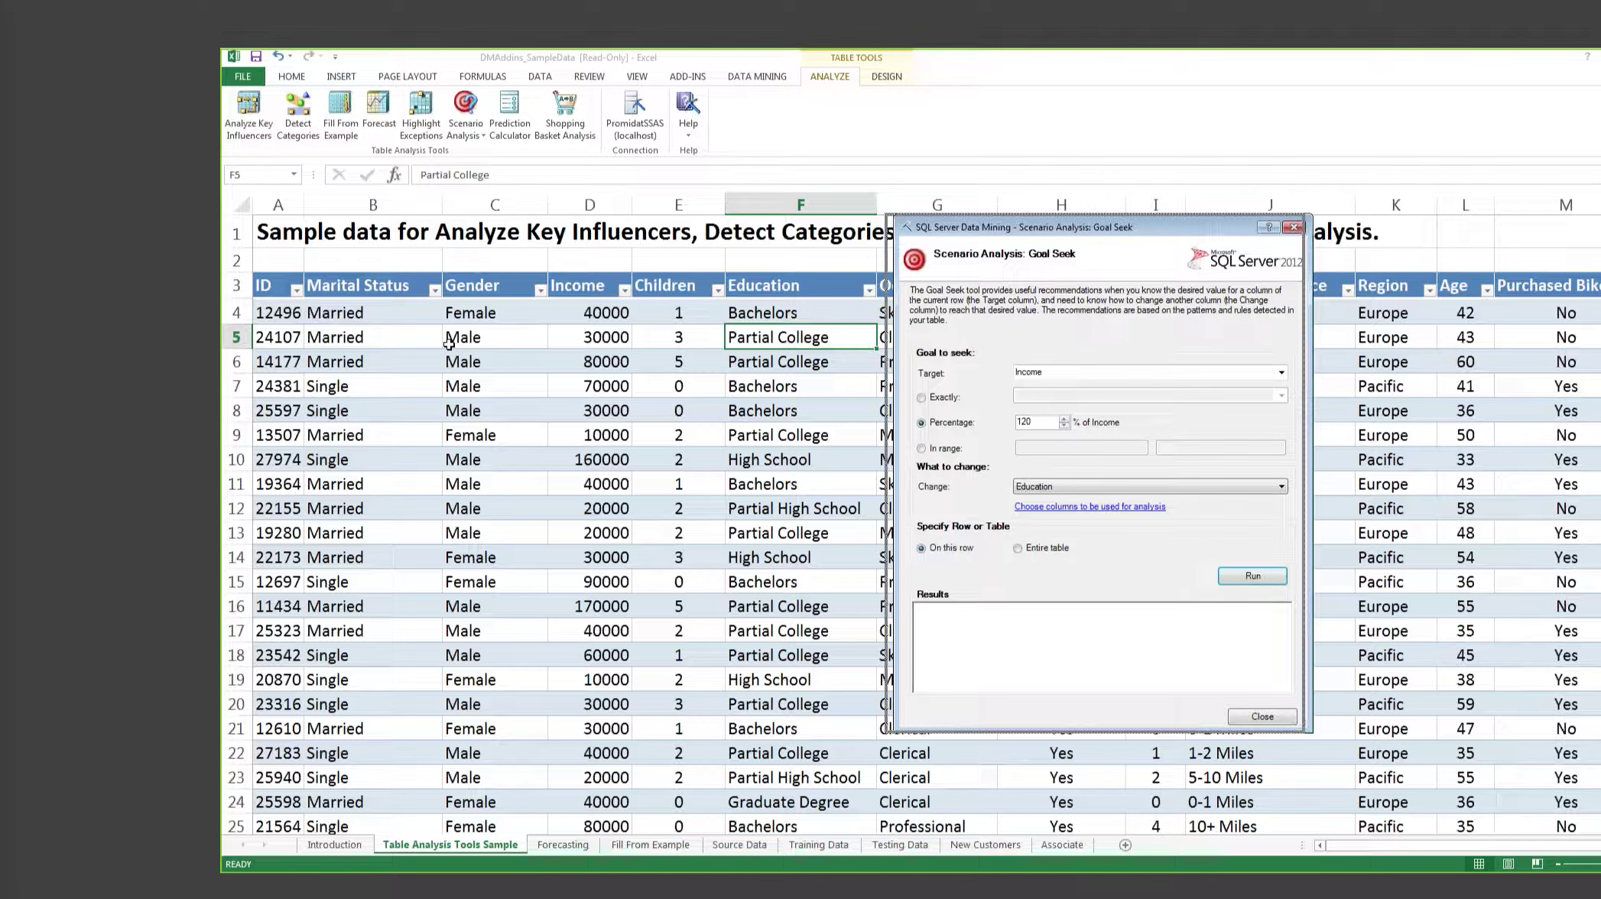
drag(1112, 227, 664, 282)
key(Return)
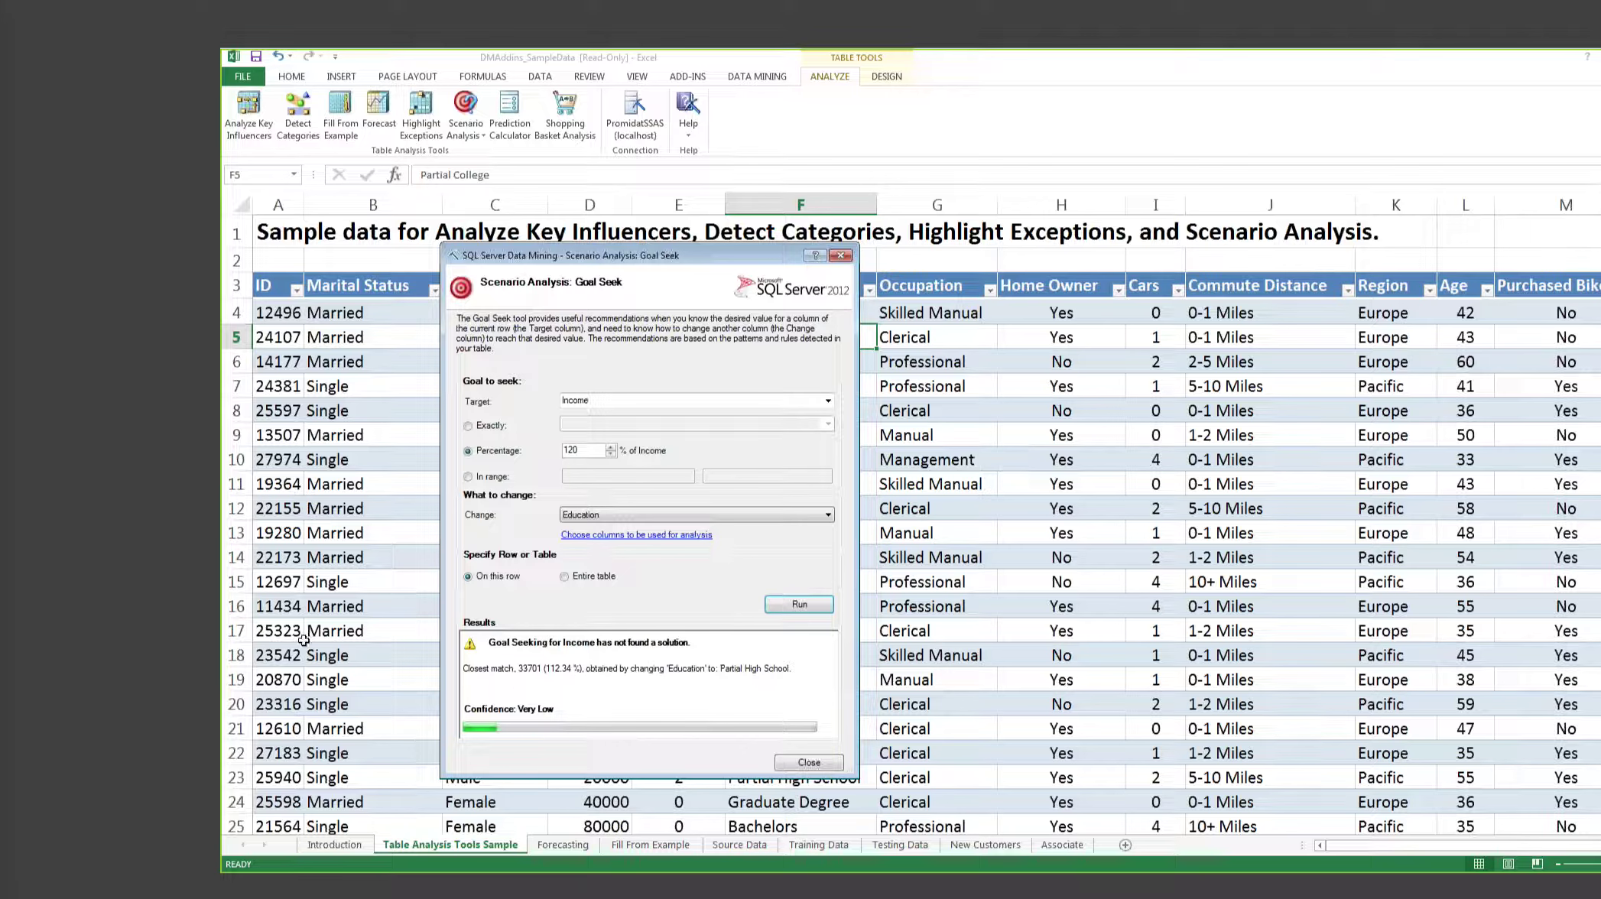
Run Goal Seek on the entire table for 120% of Income by changing Education, and close the dialog
click(607, 580)
double_click(570, 450)
text(100)
double_click(583, 452)
text(120)
double_click(578, 451)
text(80)
text(12)
key(Delete)
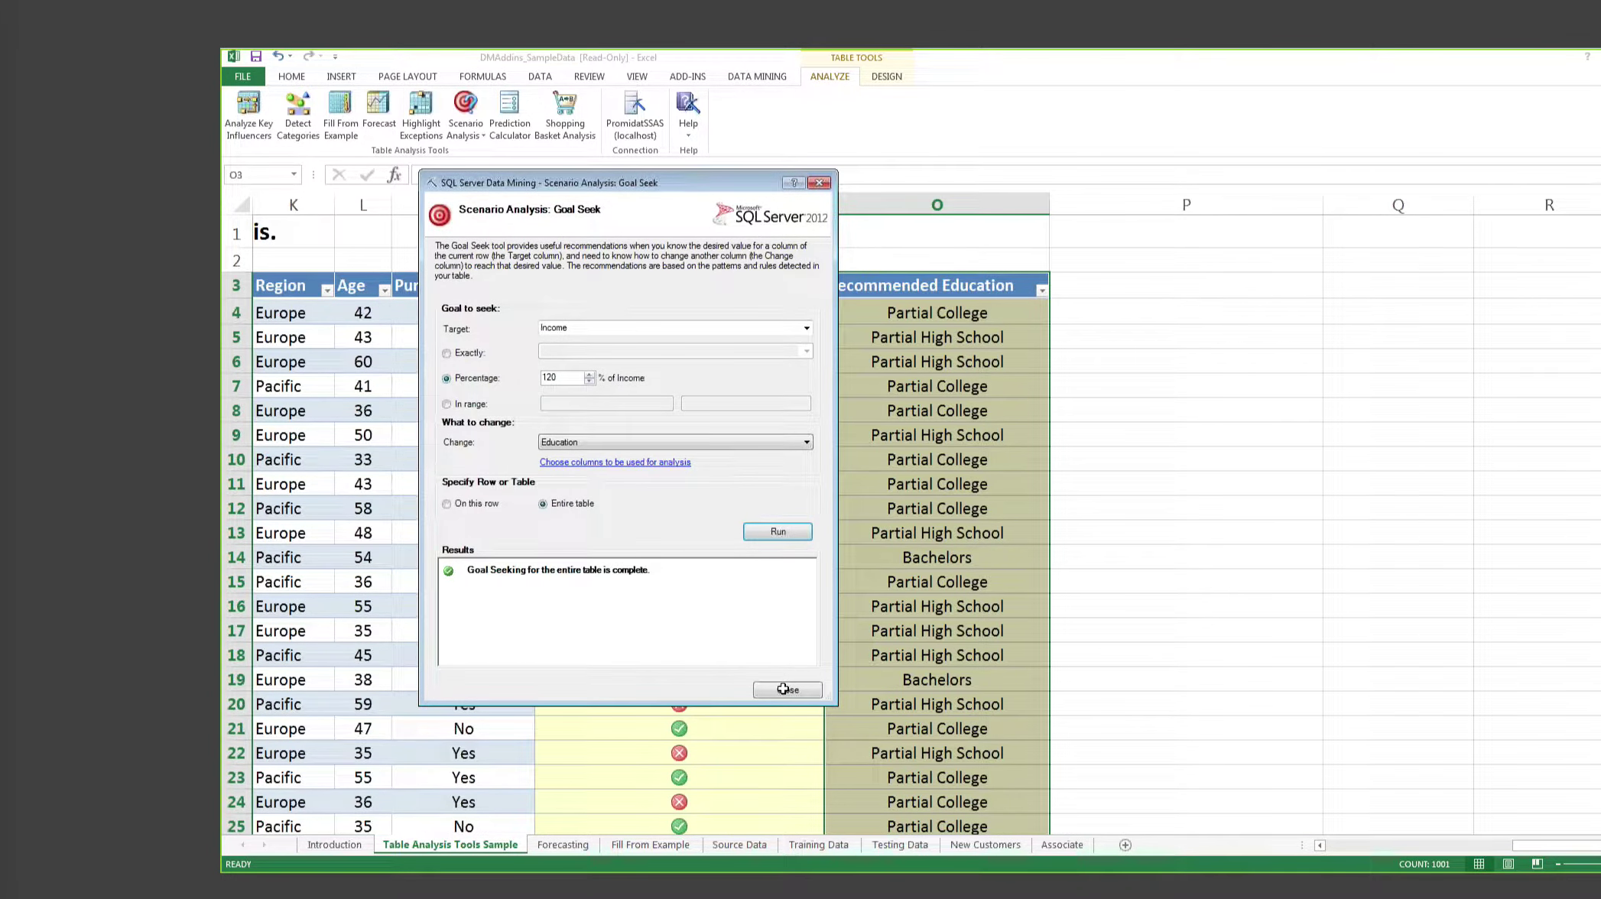
click(783, 689)
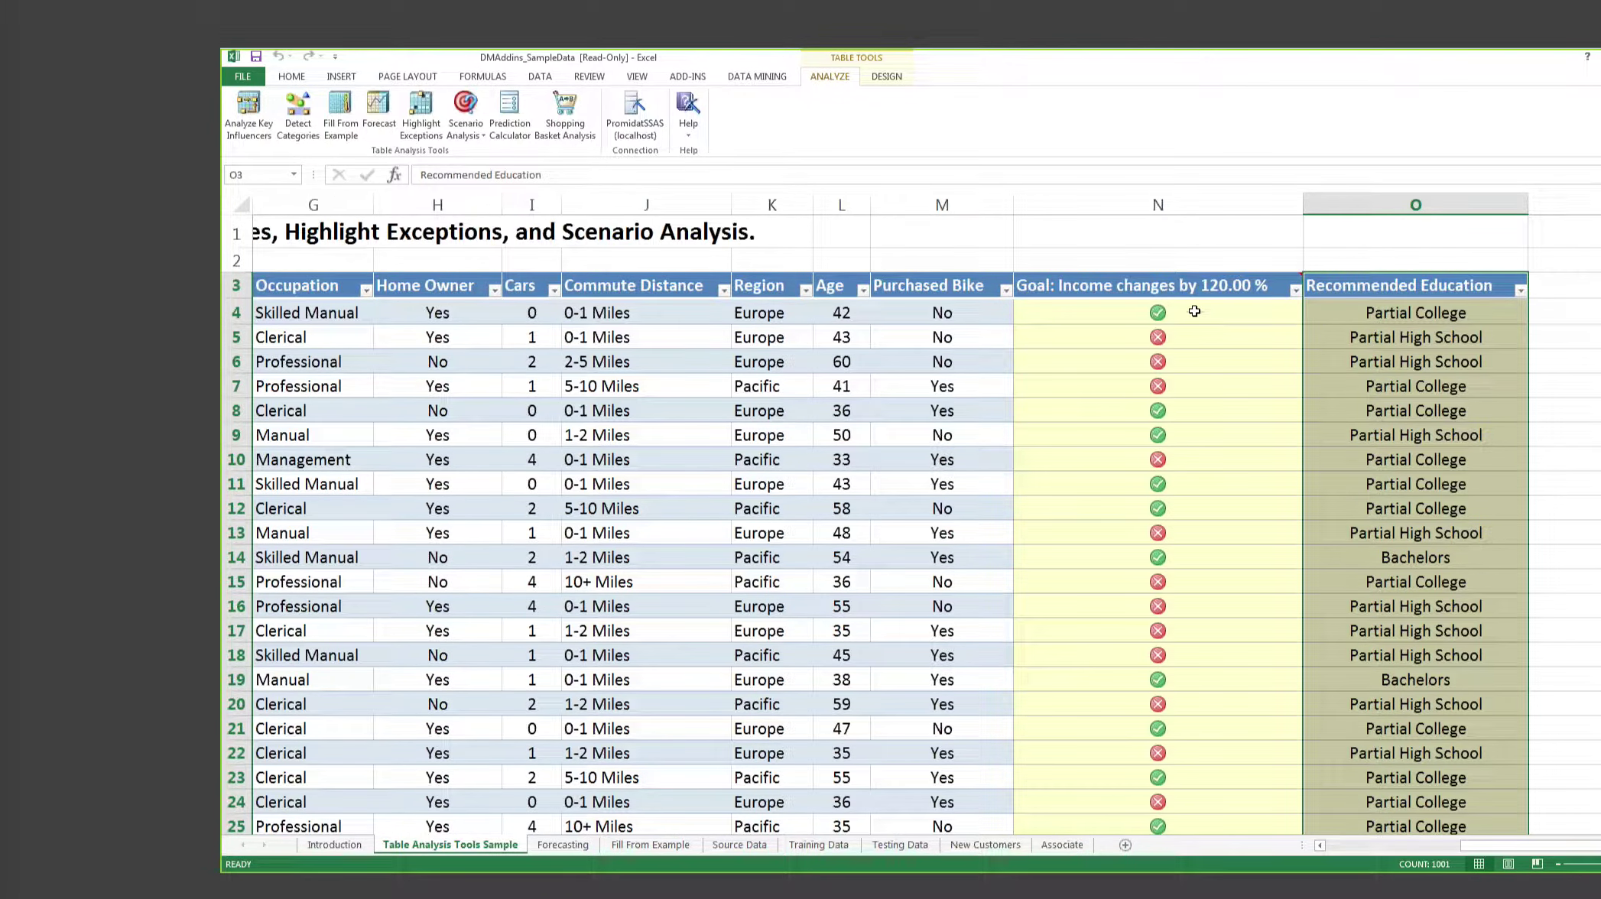
Examine the income goal result and the recommended education for the table's first data row
click(1195, 312)
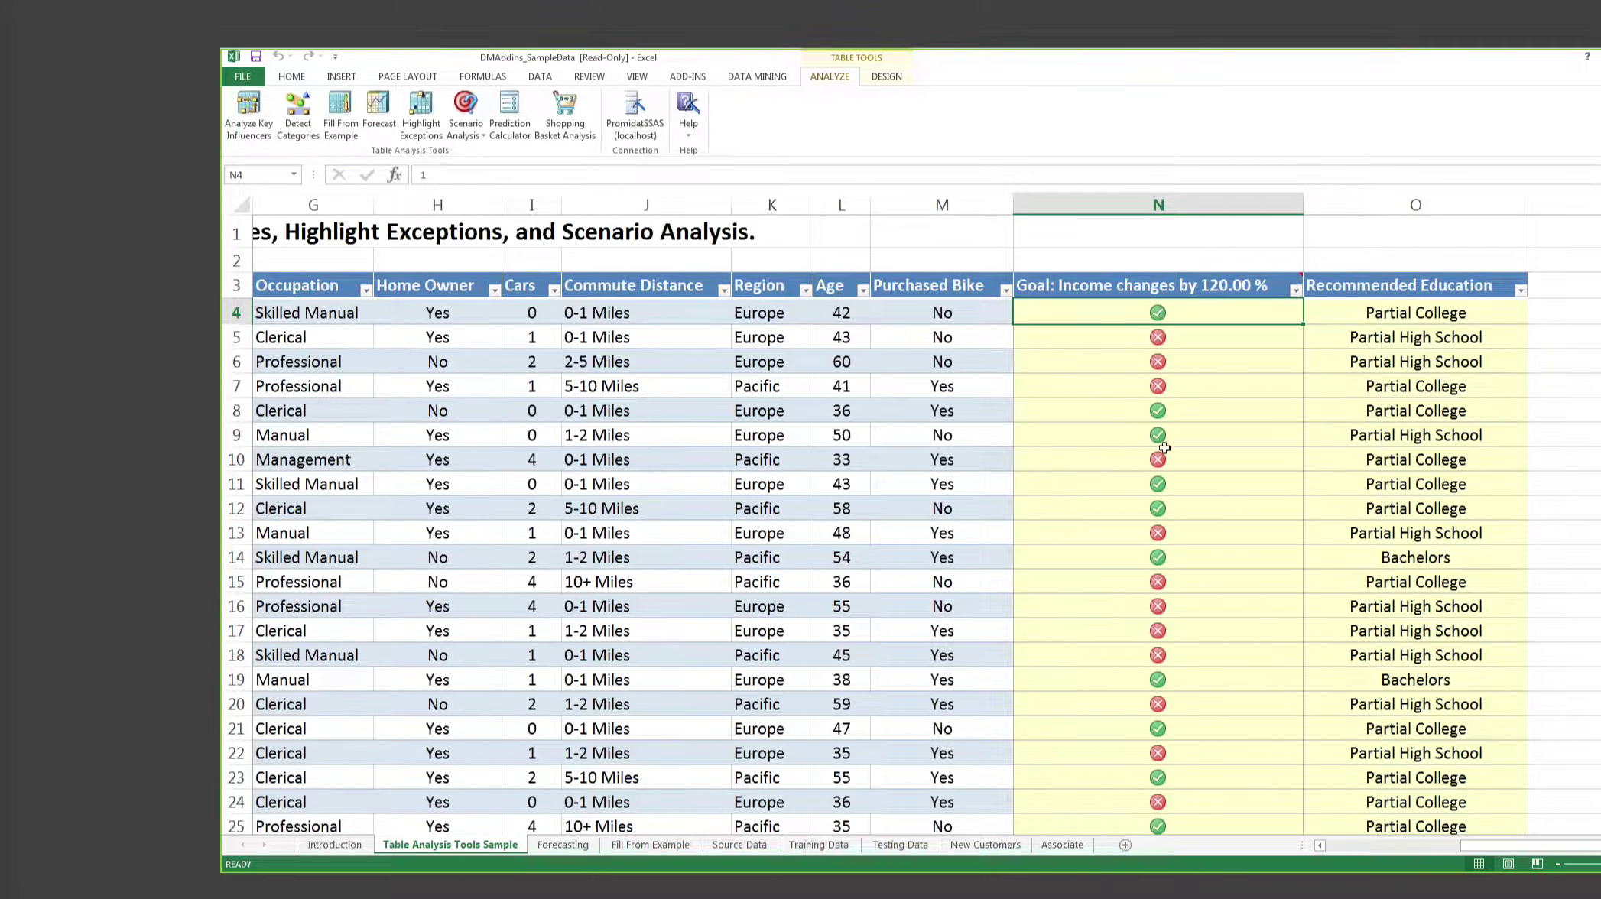
click(1350, 323)
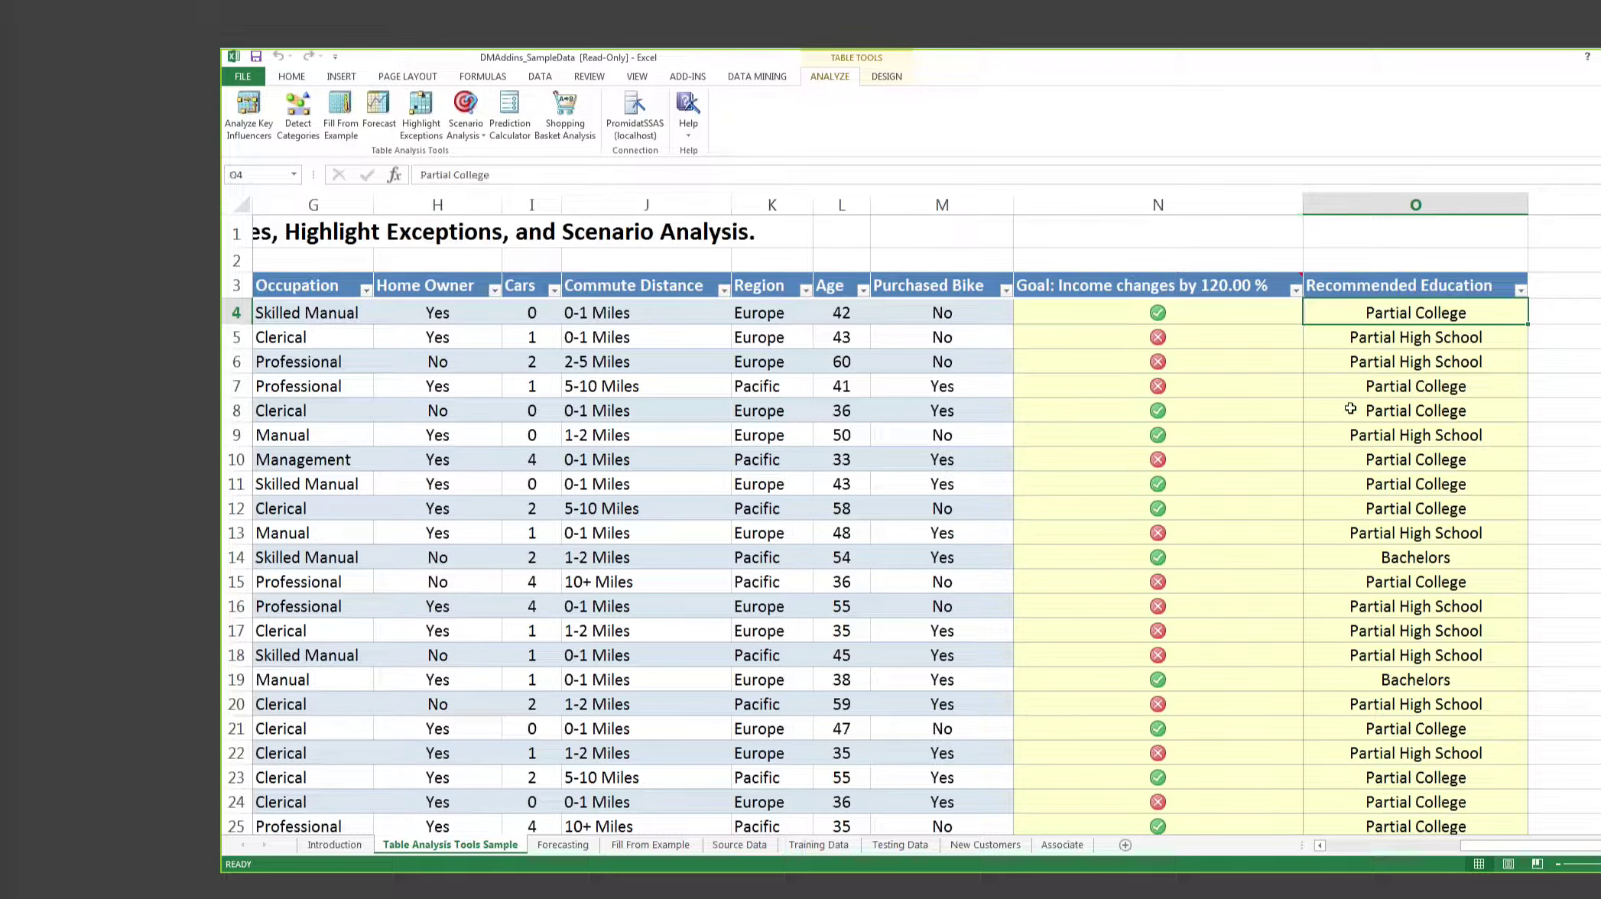
click(1212, 312)
click(1381, 319)
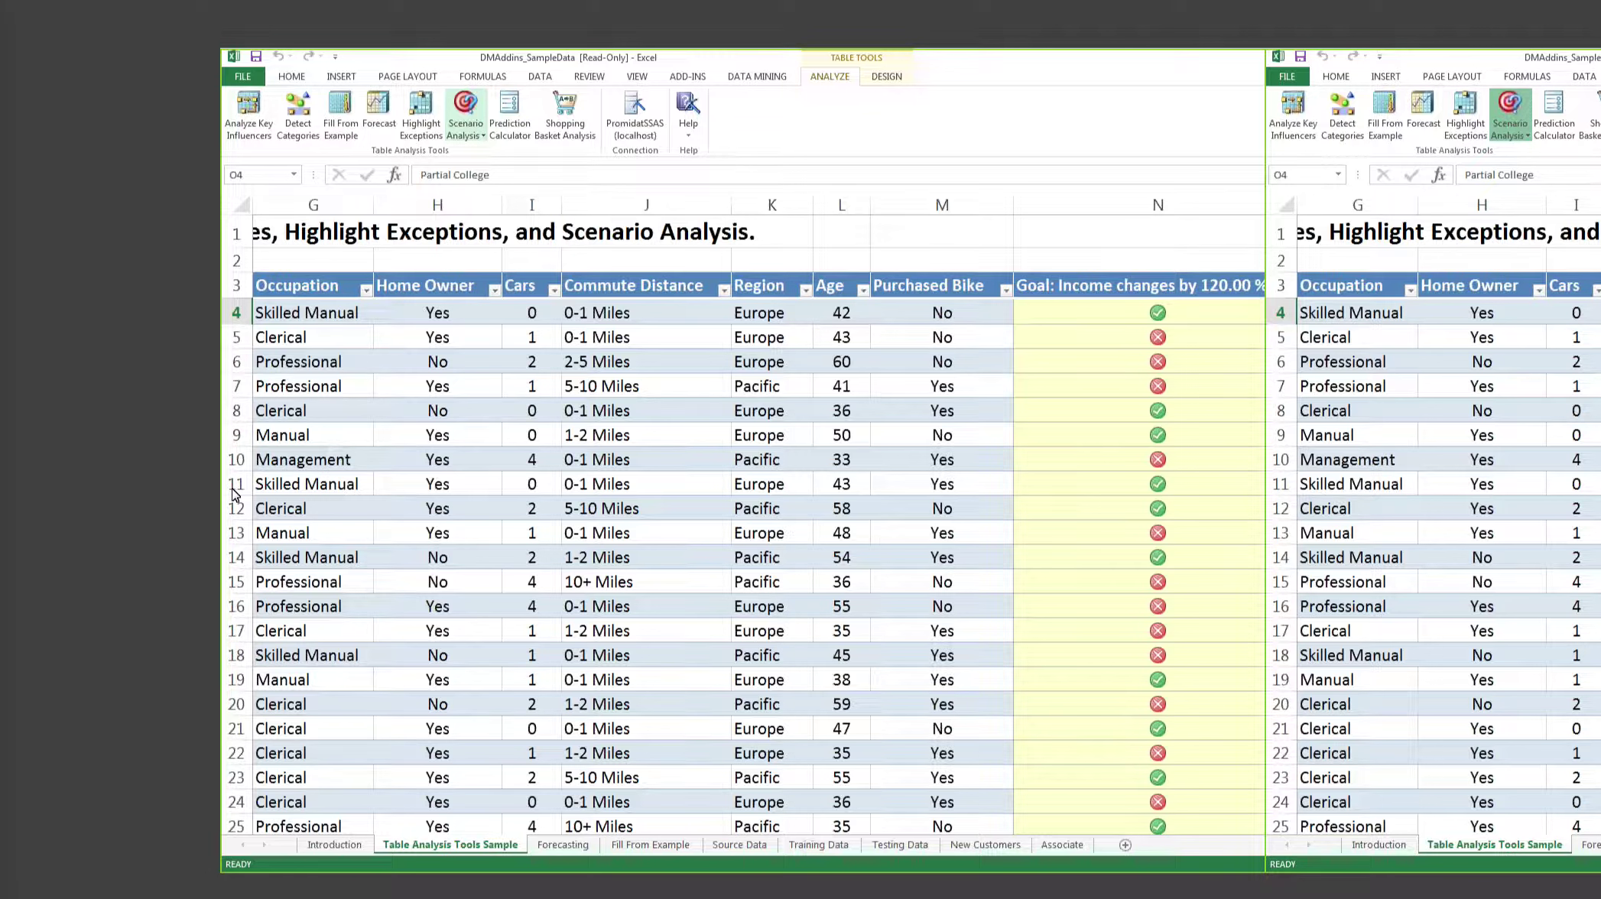
Switch to the presentation, read the slides explaining the What-If scenario, and return to the Excel workbook
key(alt+Tab)
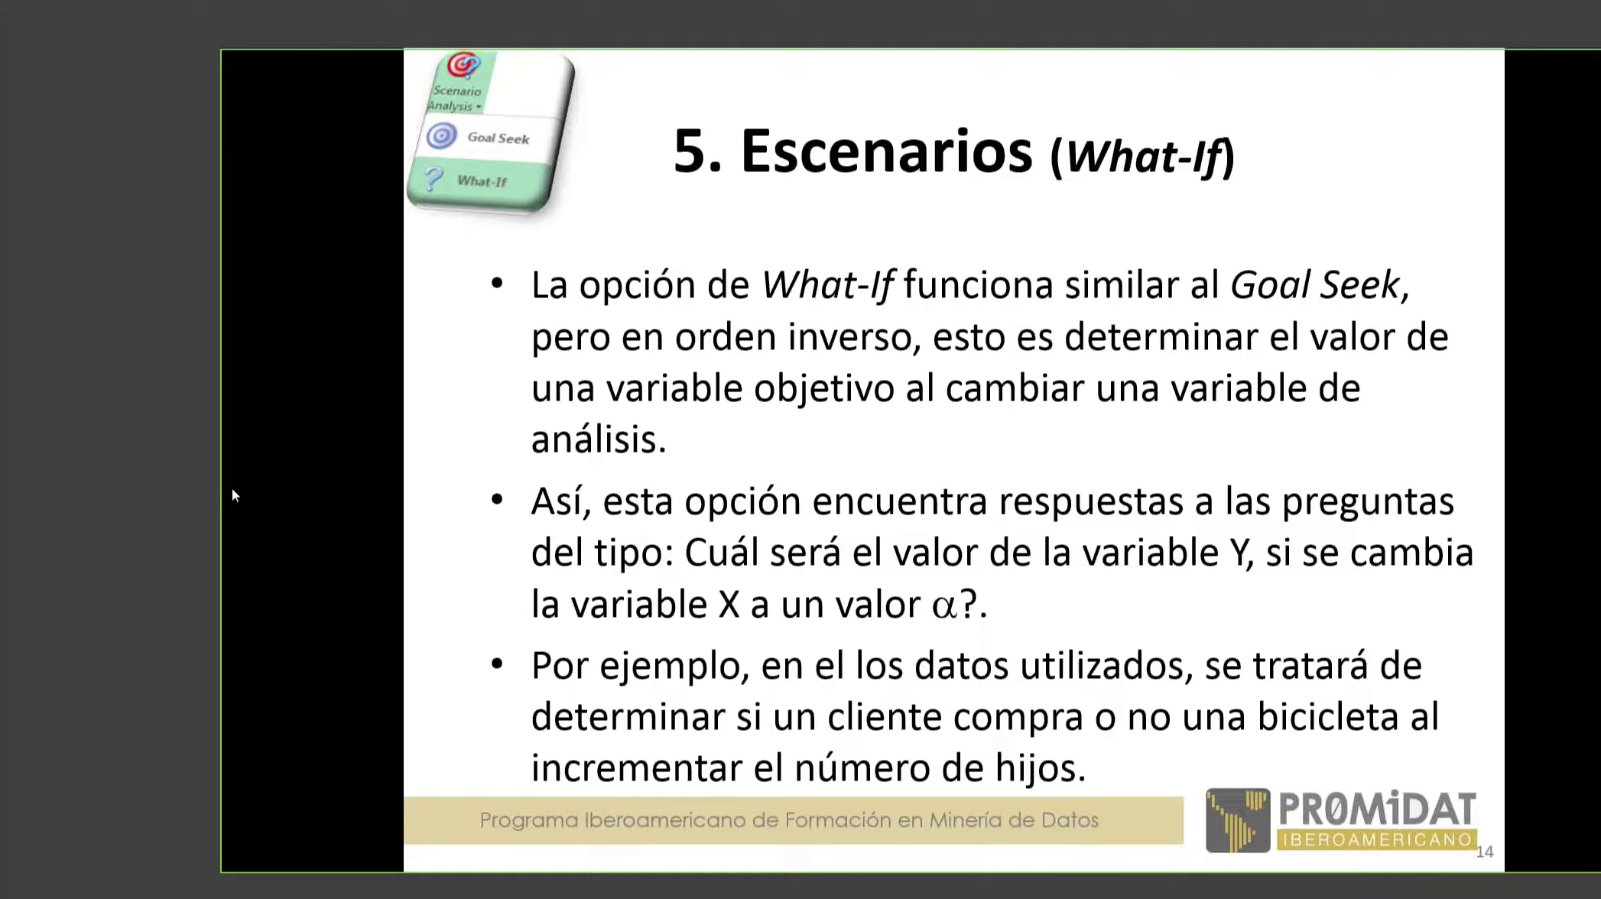
click(1046, 348)
drag(570, 736, 1088, 769)
drag(1086, 768, 1084, 768)
click(992, 708)
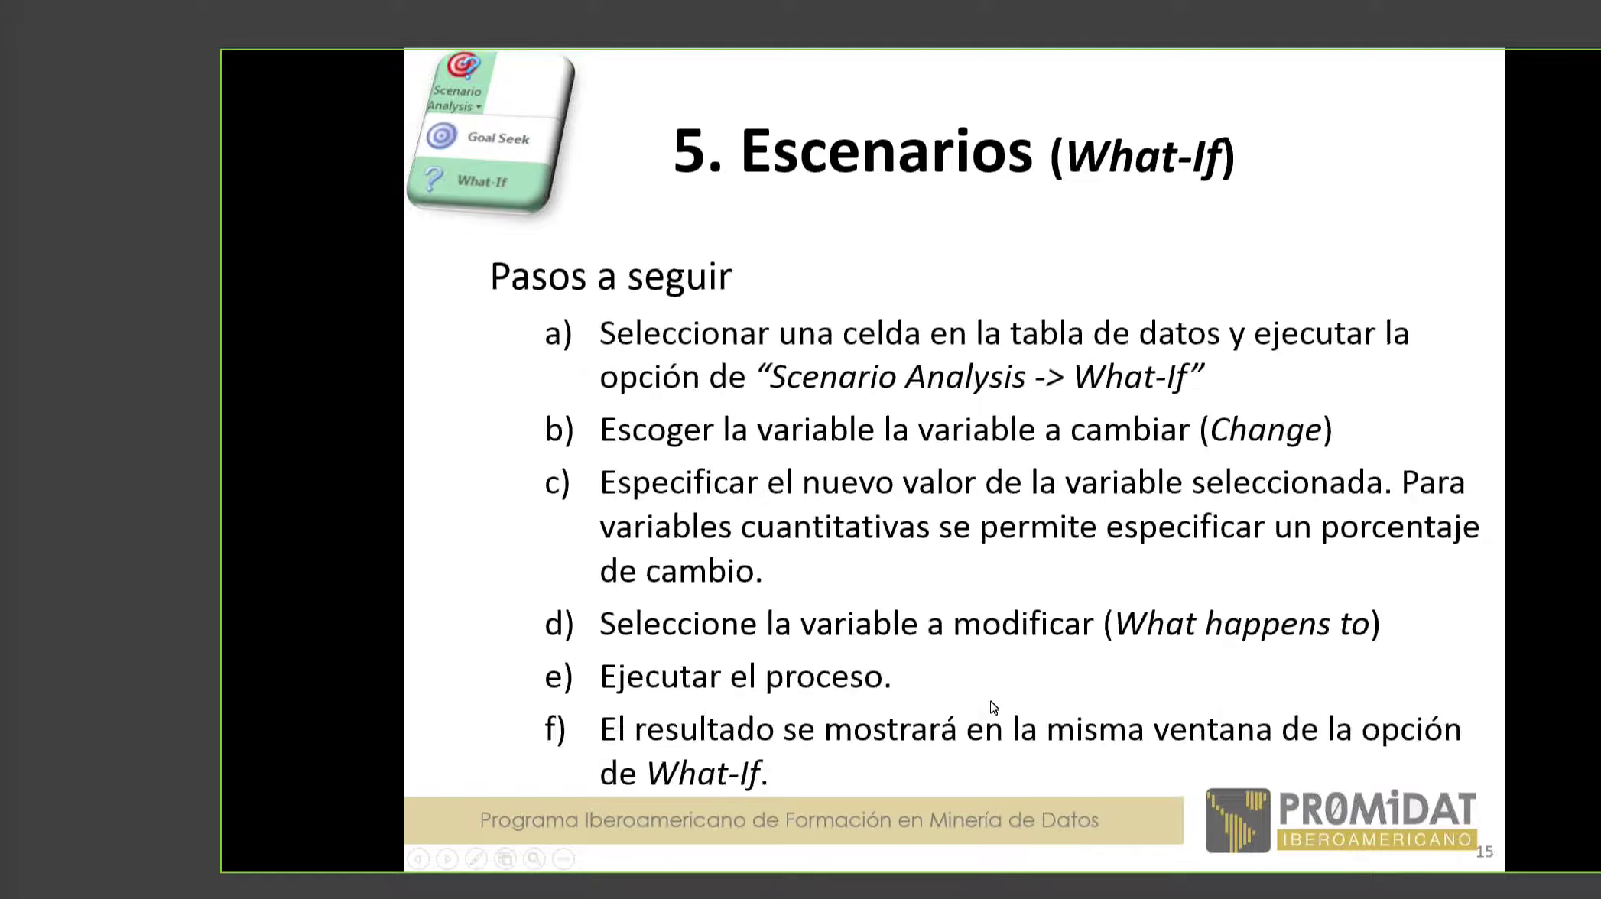
click(992, 707)
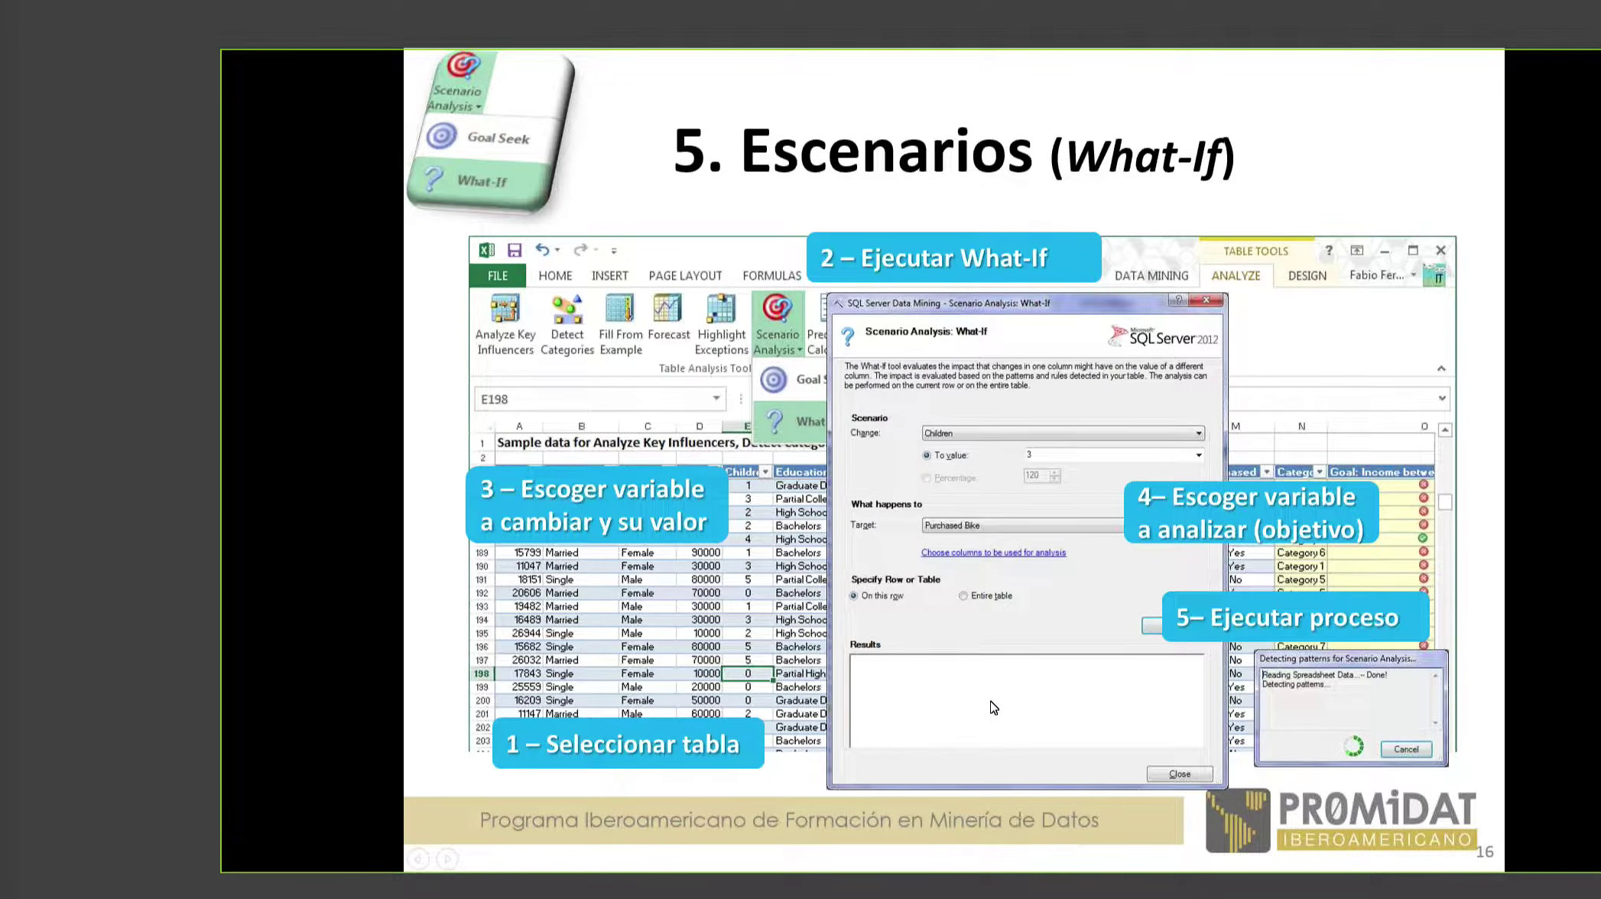
key(alt+Tab)
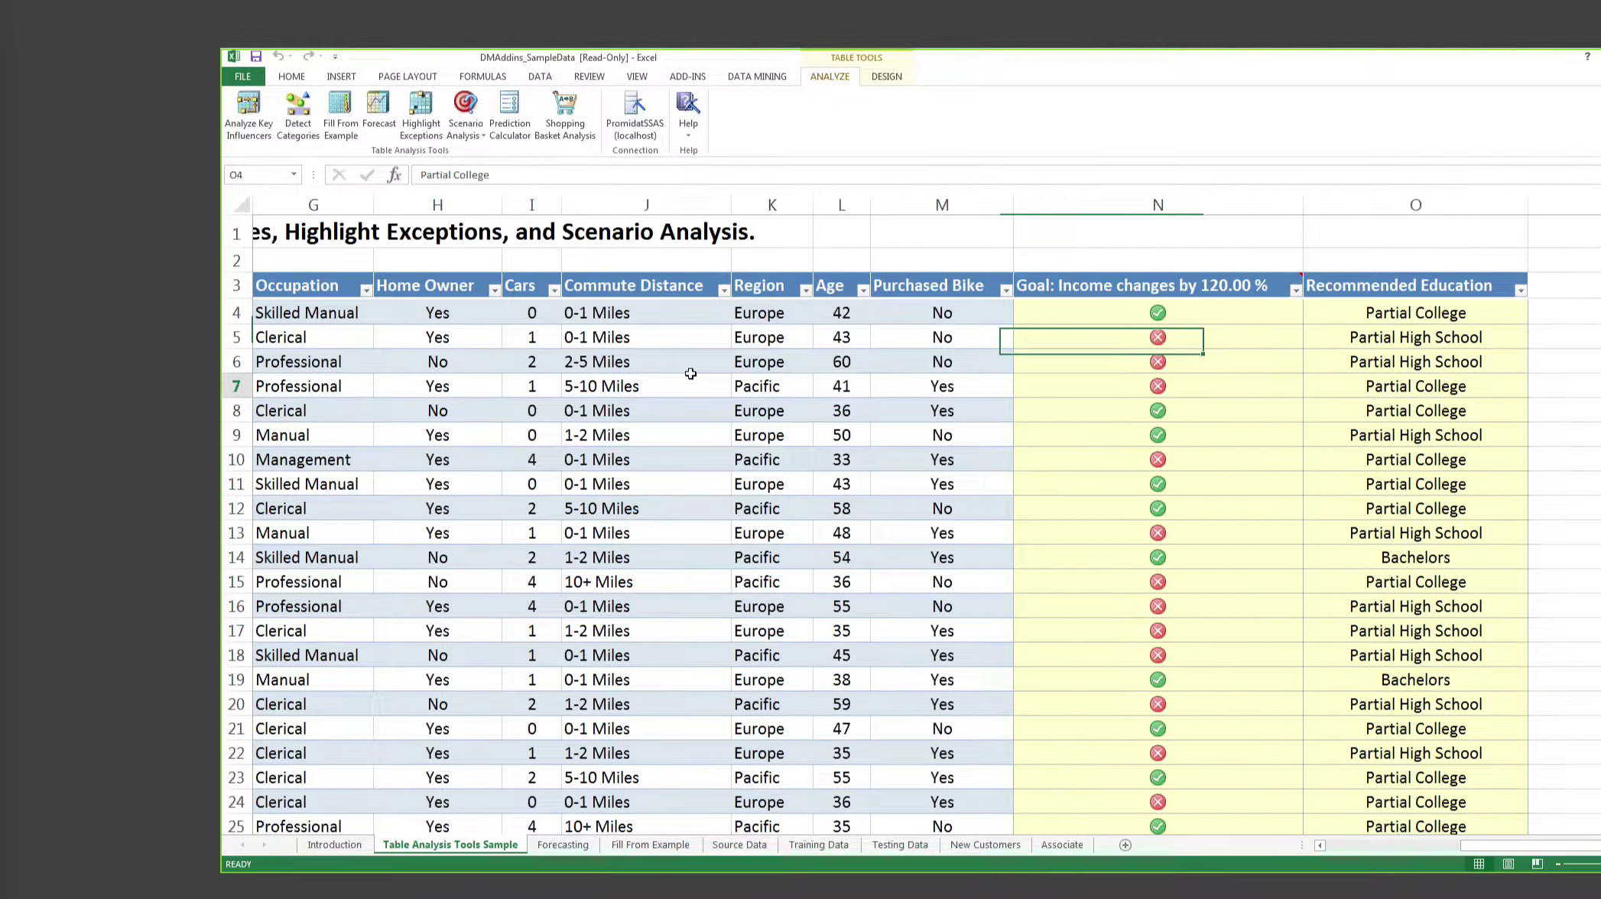
Start a What-If scenario analysis on the sample table that changes Children to the value 4
drag(621, 365, 796, 392)
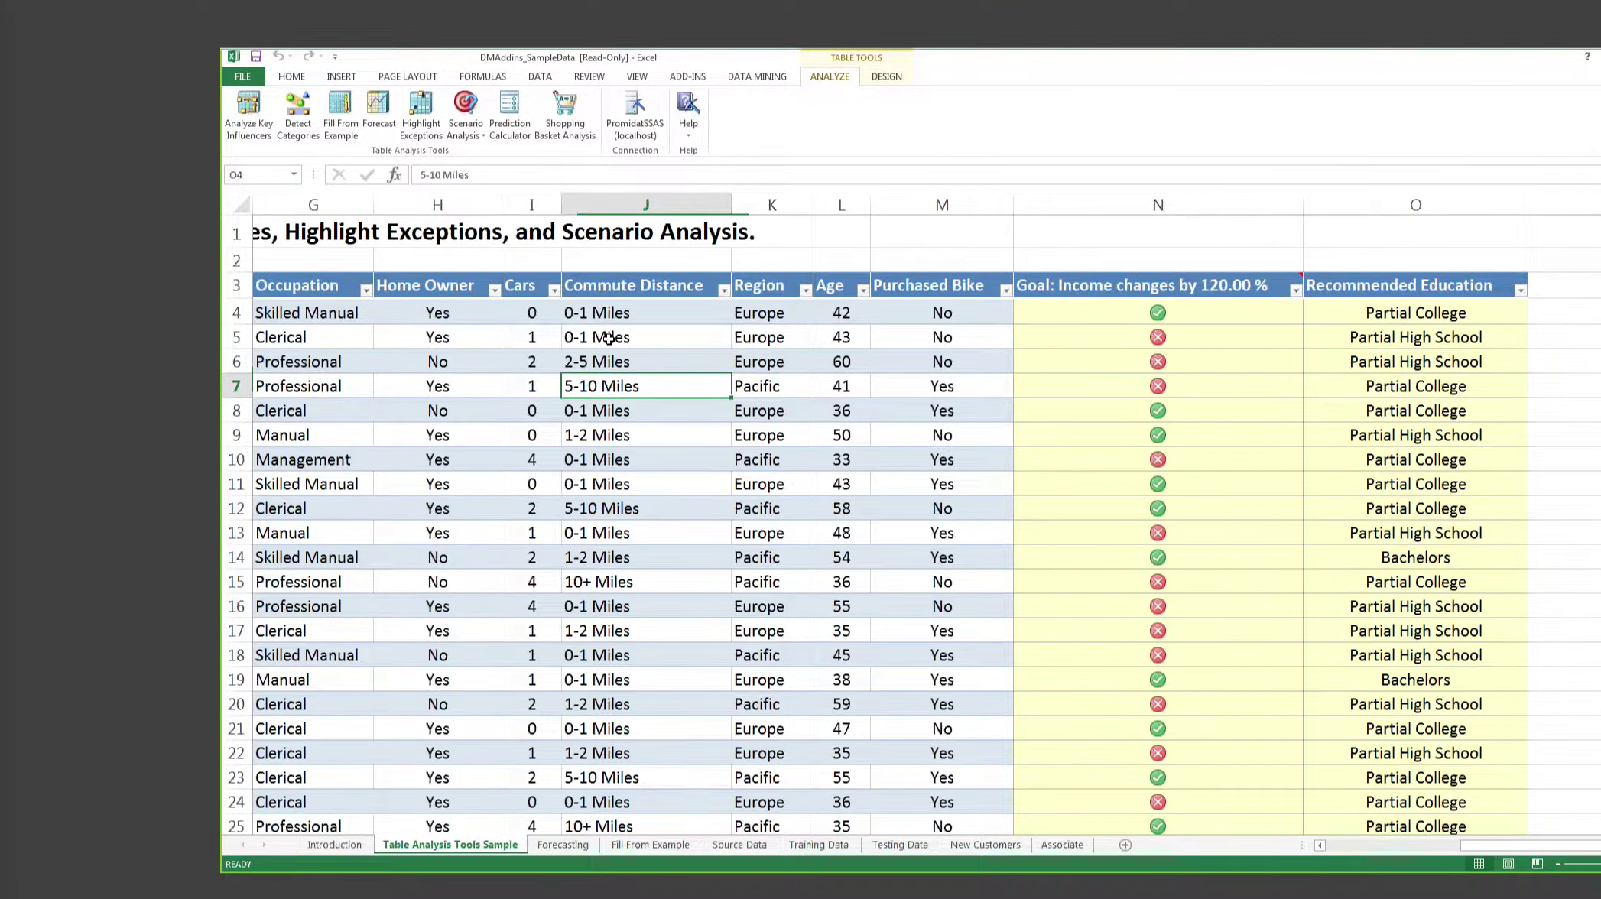
click(608, 337)
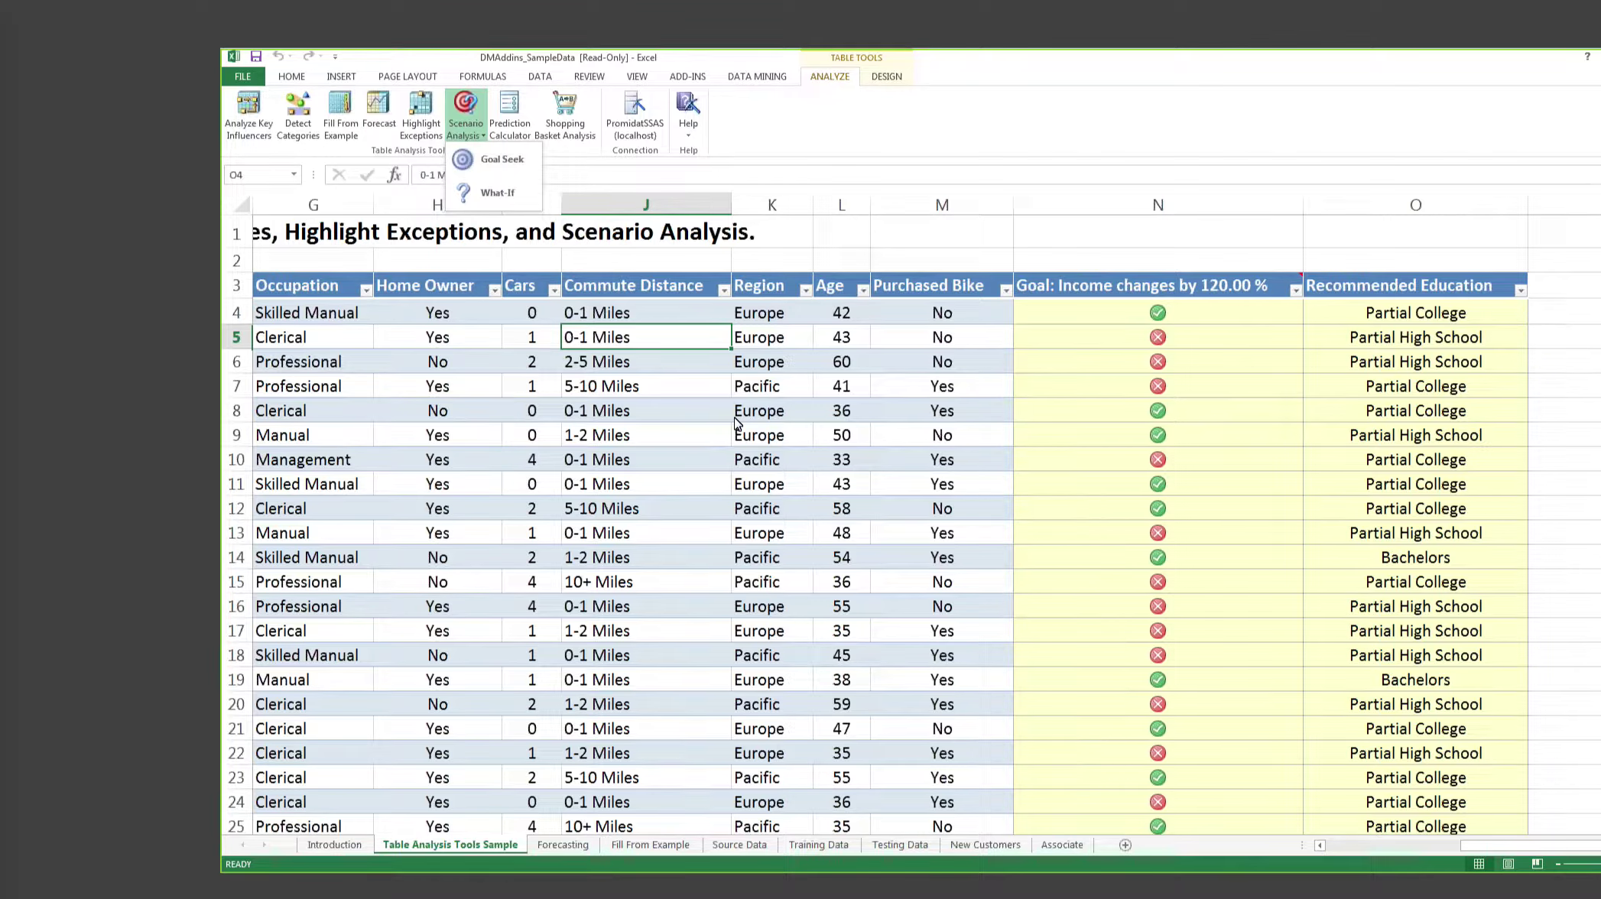
click(497, 192)
click(807, 316)
click(551, 352)
click(807, 339)
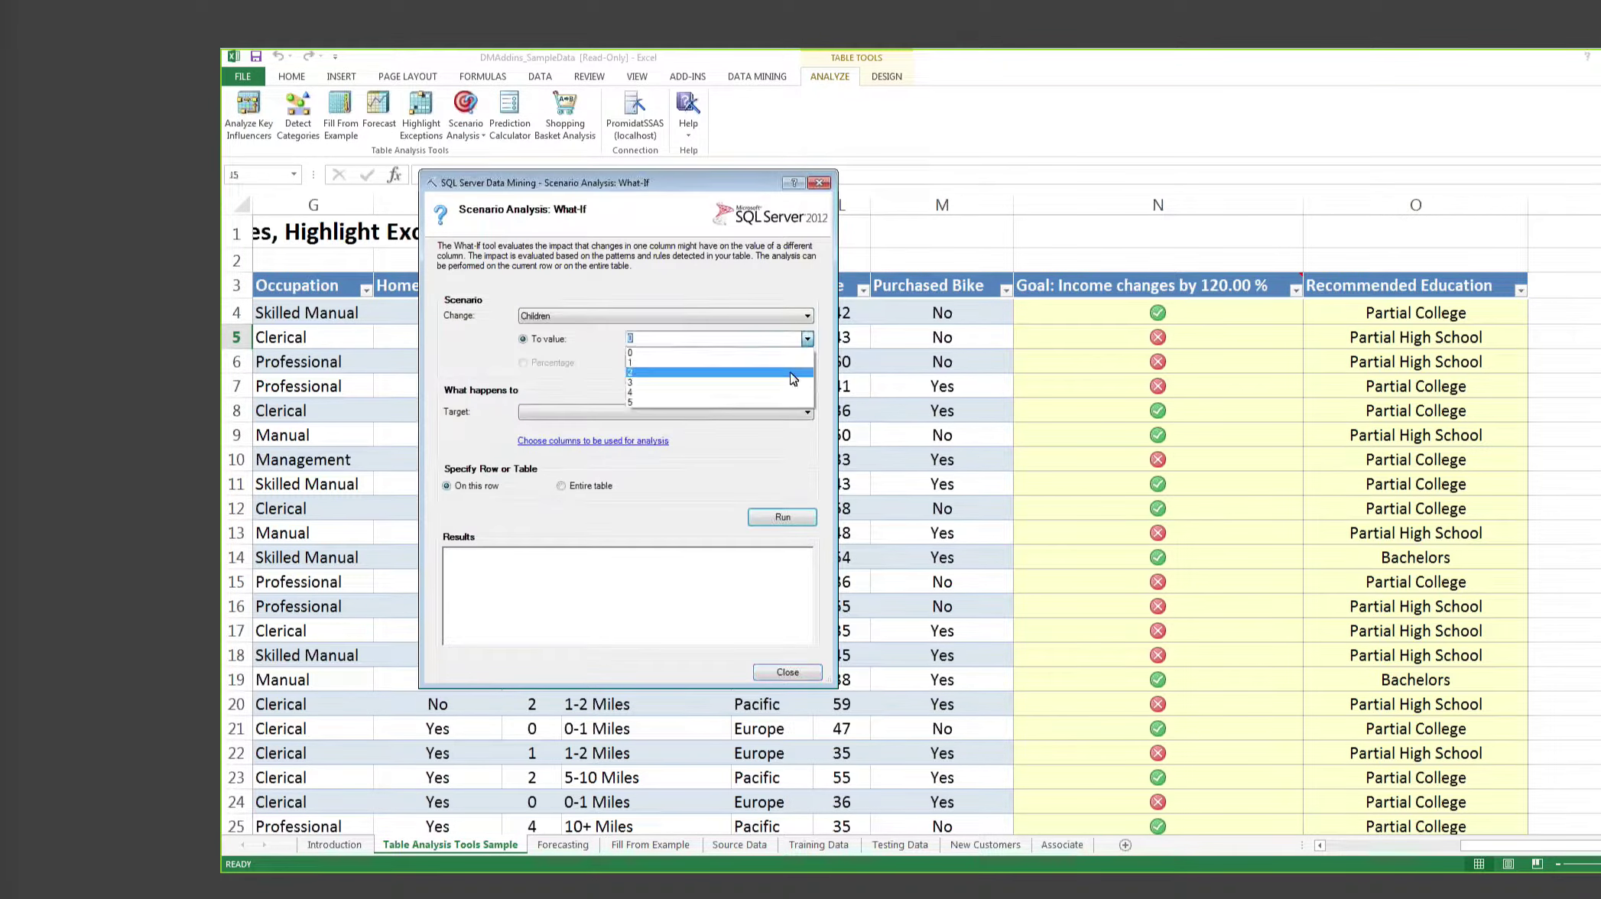
click(792, 393)
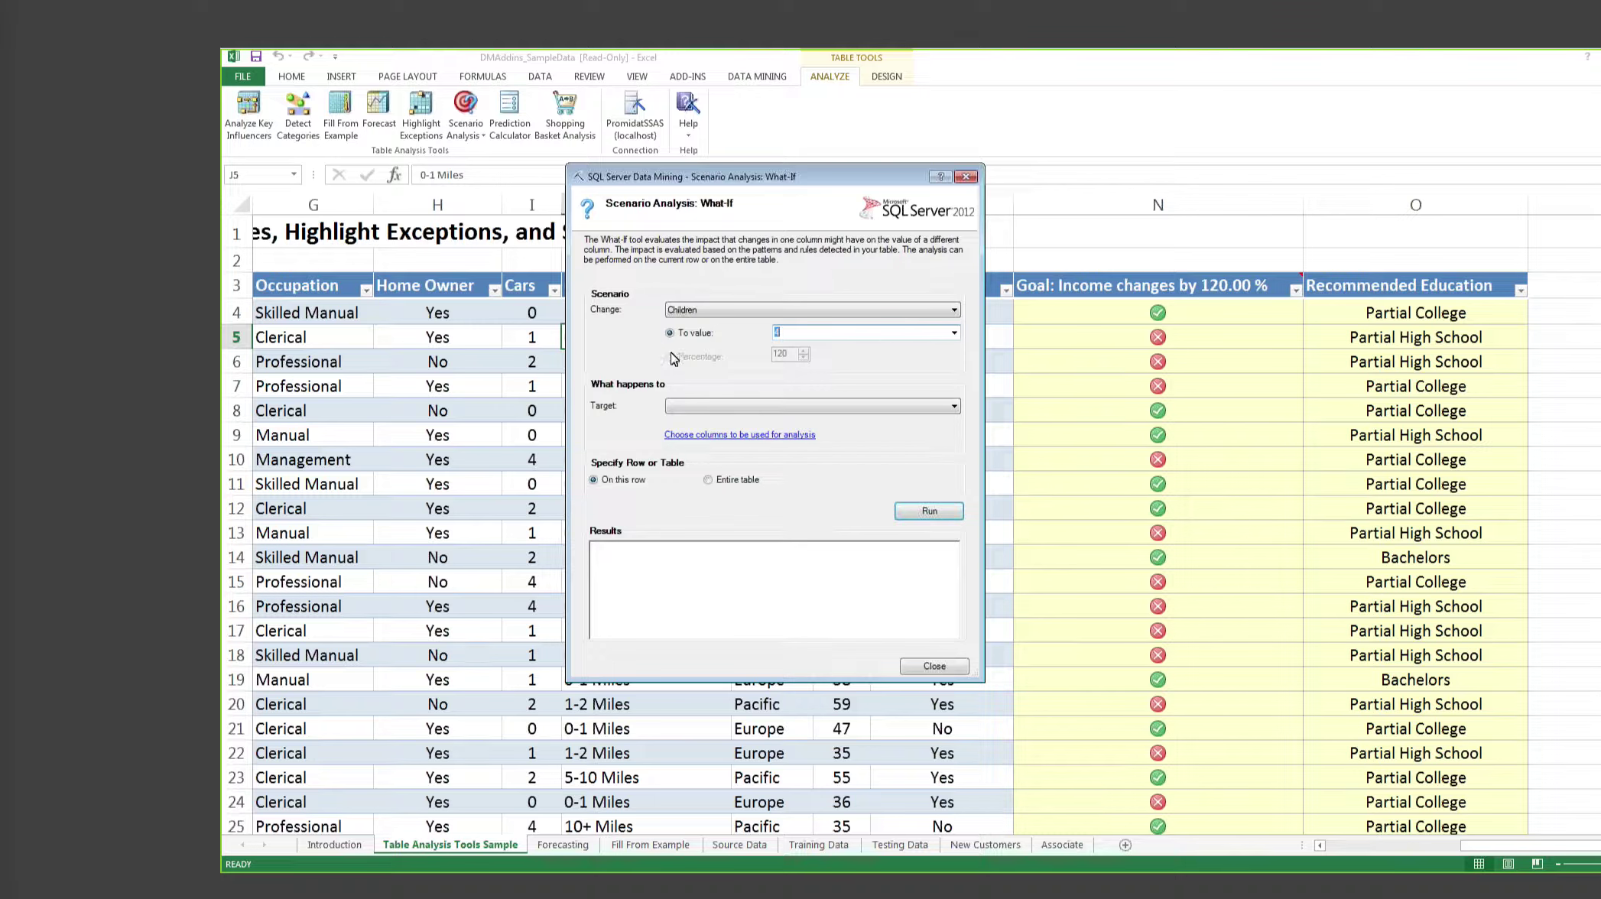
click(954, 333)
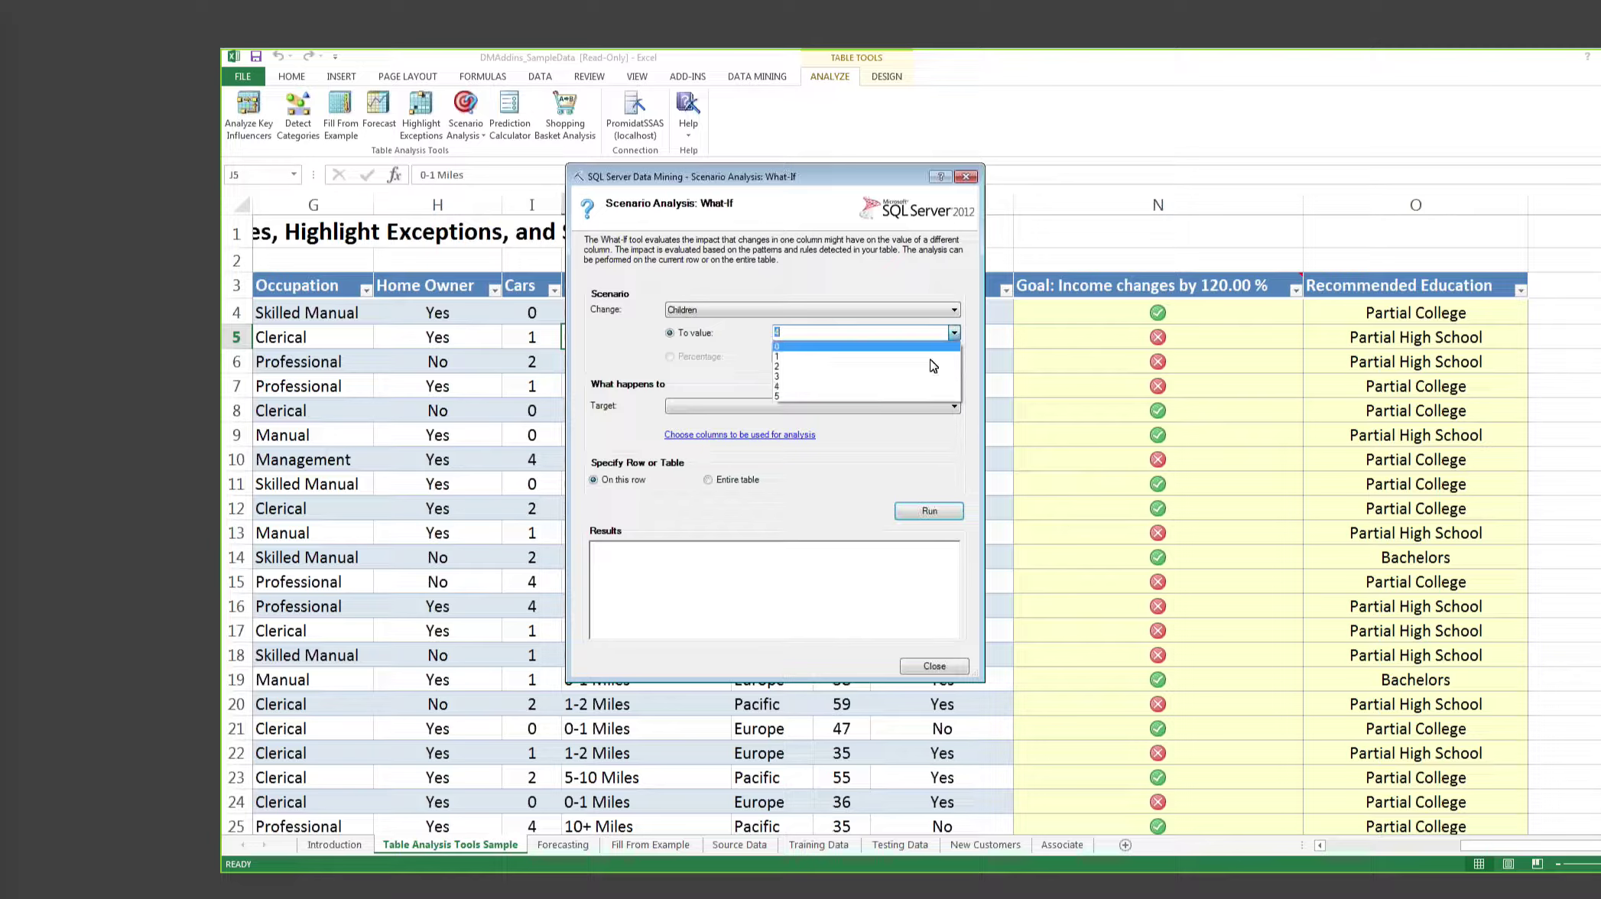
click(879, 387)
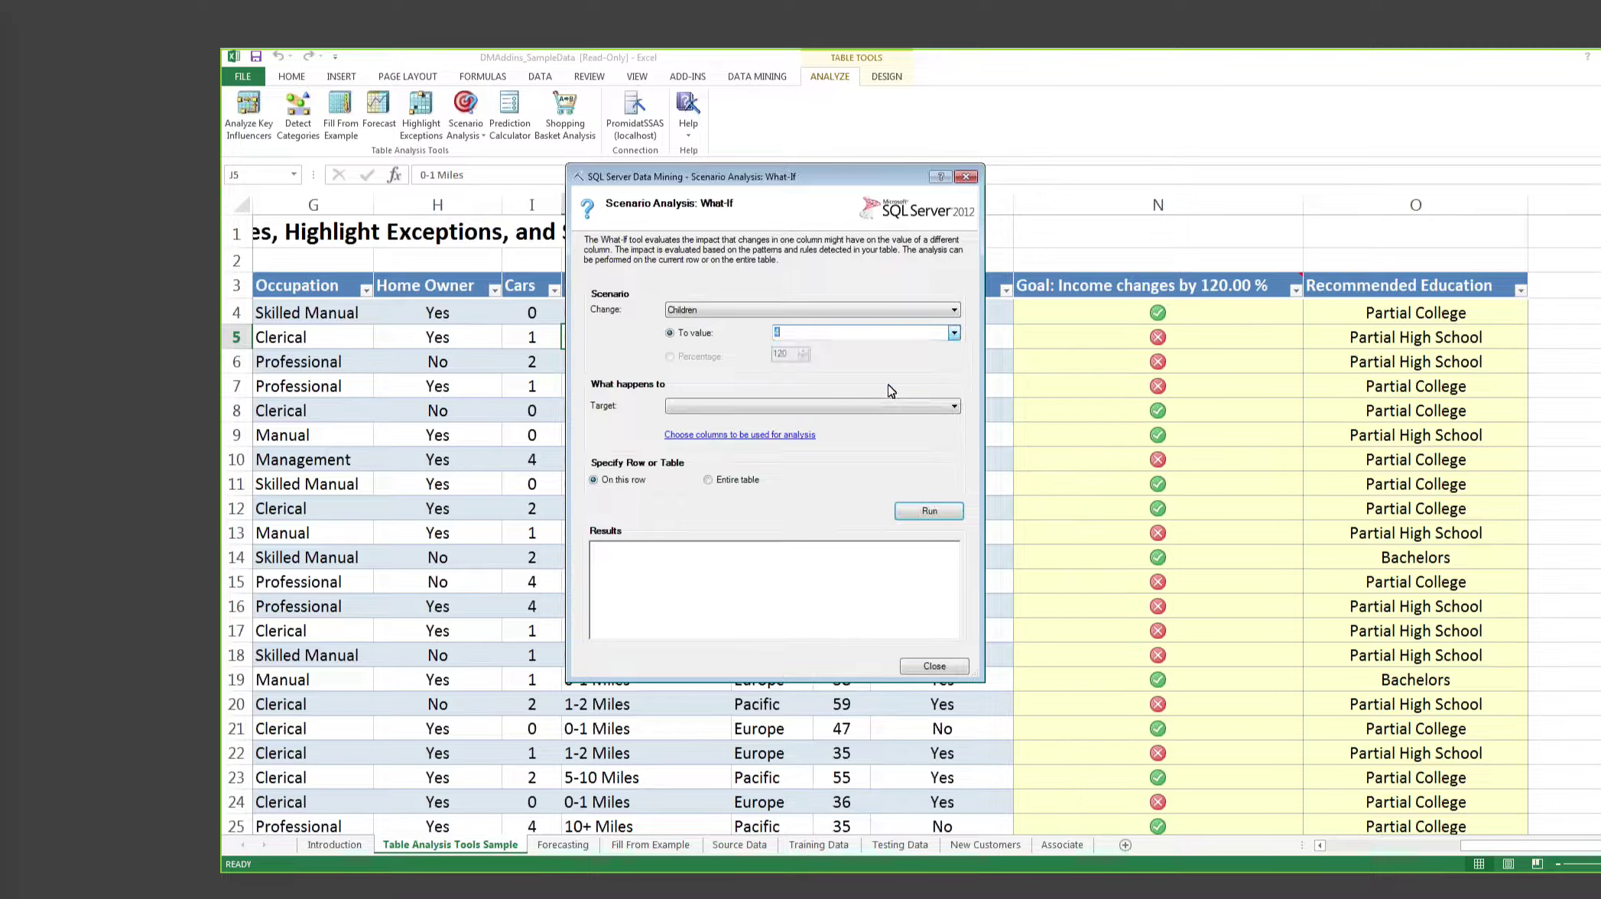
Run the What-If analysis on the entire table with Purchased Bike as the target, and close the dialog
click(711, 410)
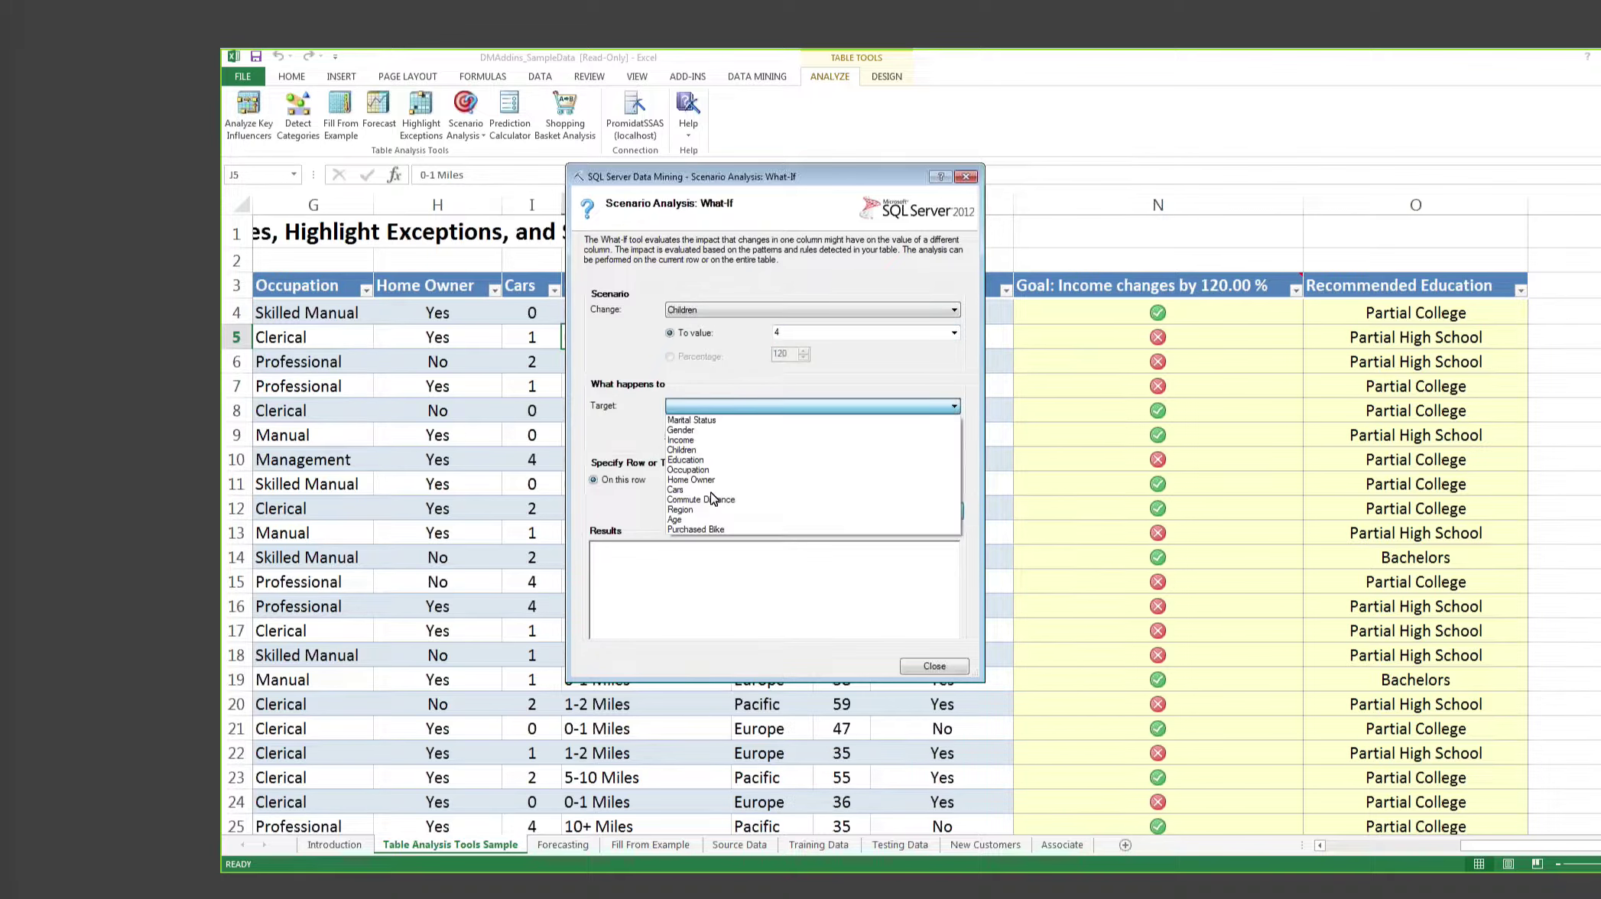
click(723, 527)
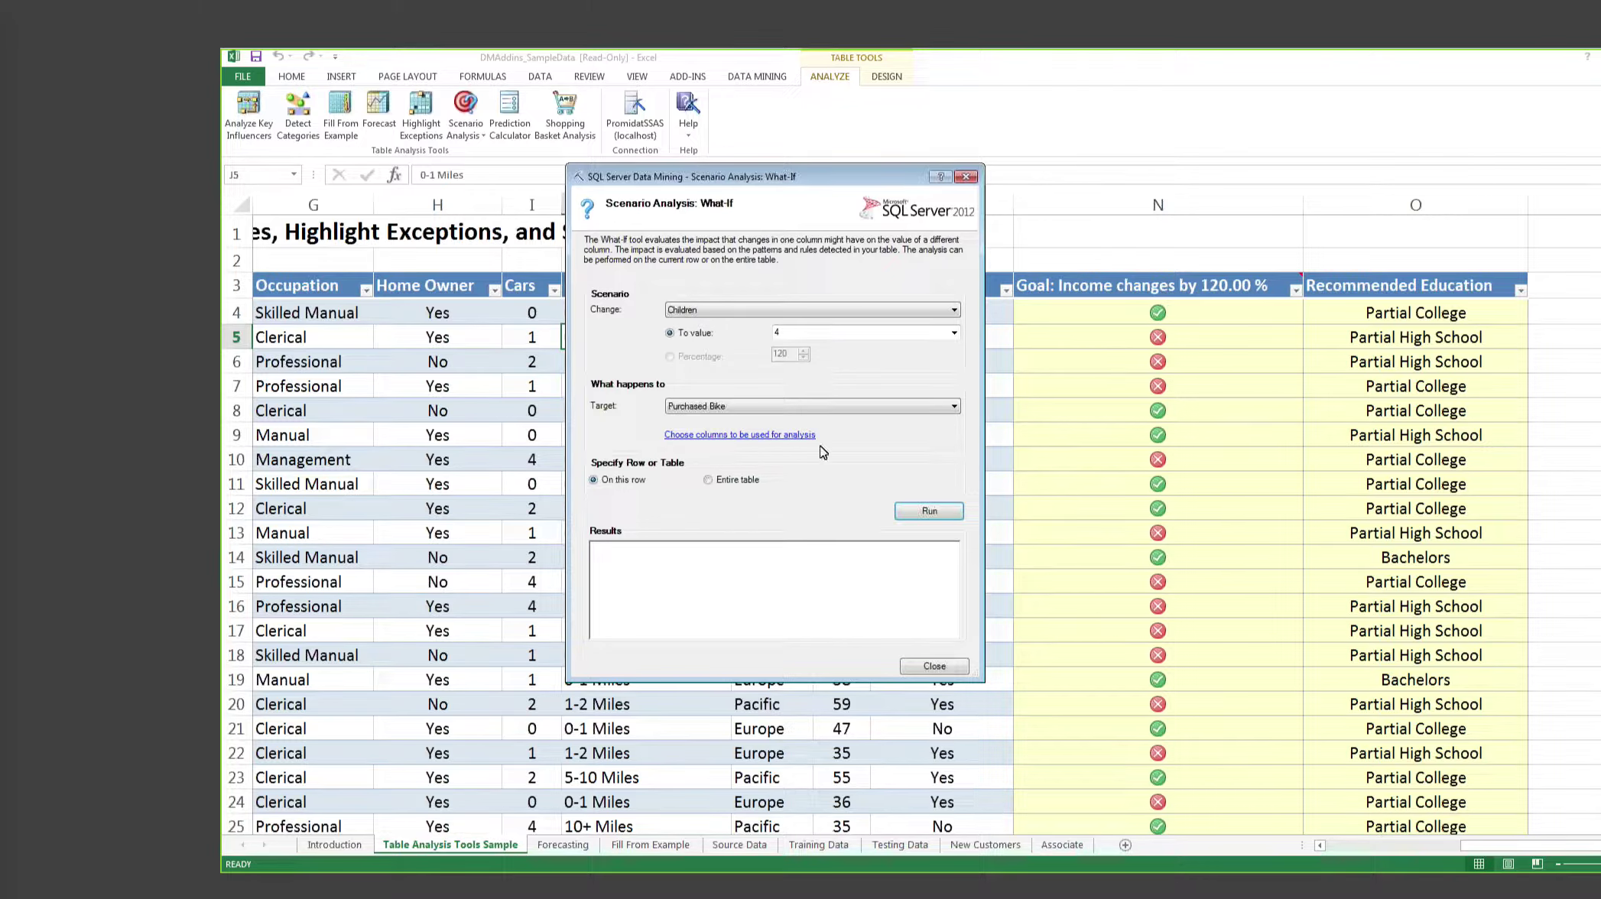
click(757, 434)
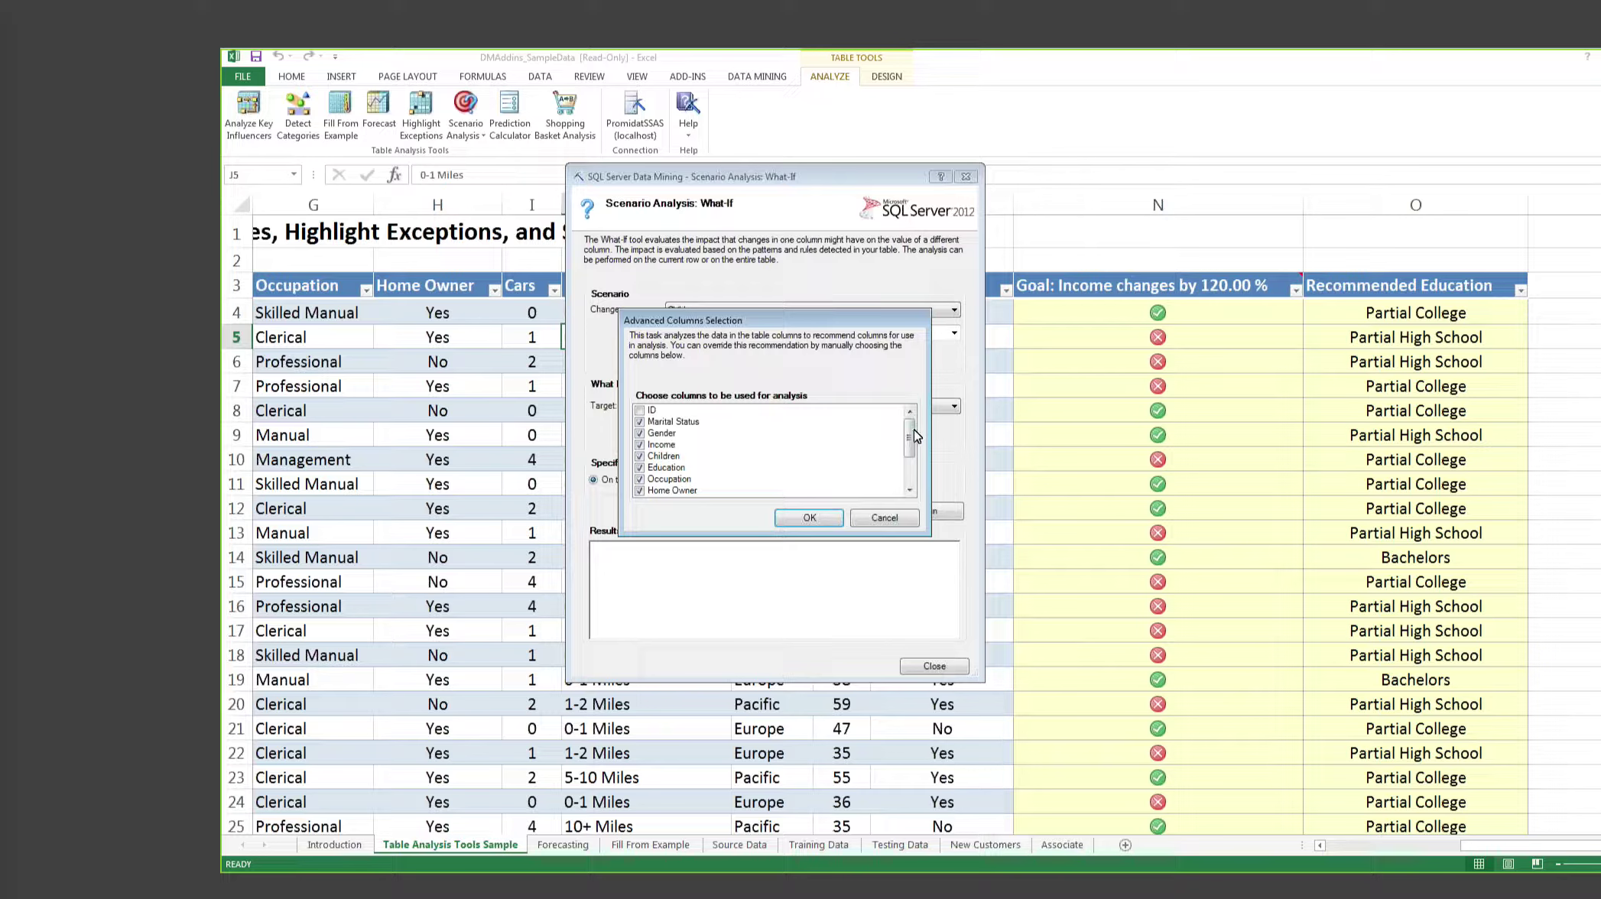
scroll(913, 441, down, 3)
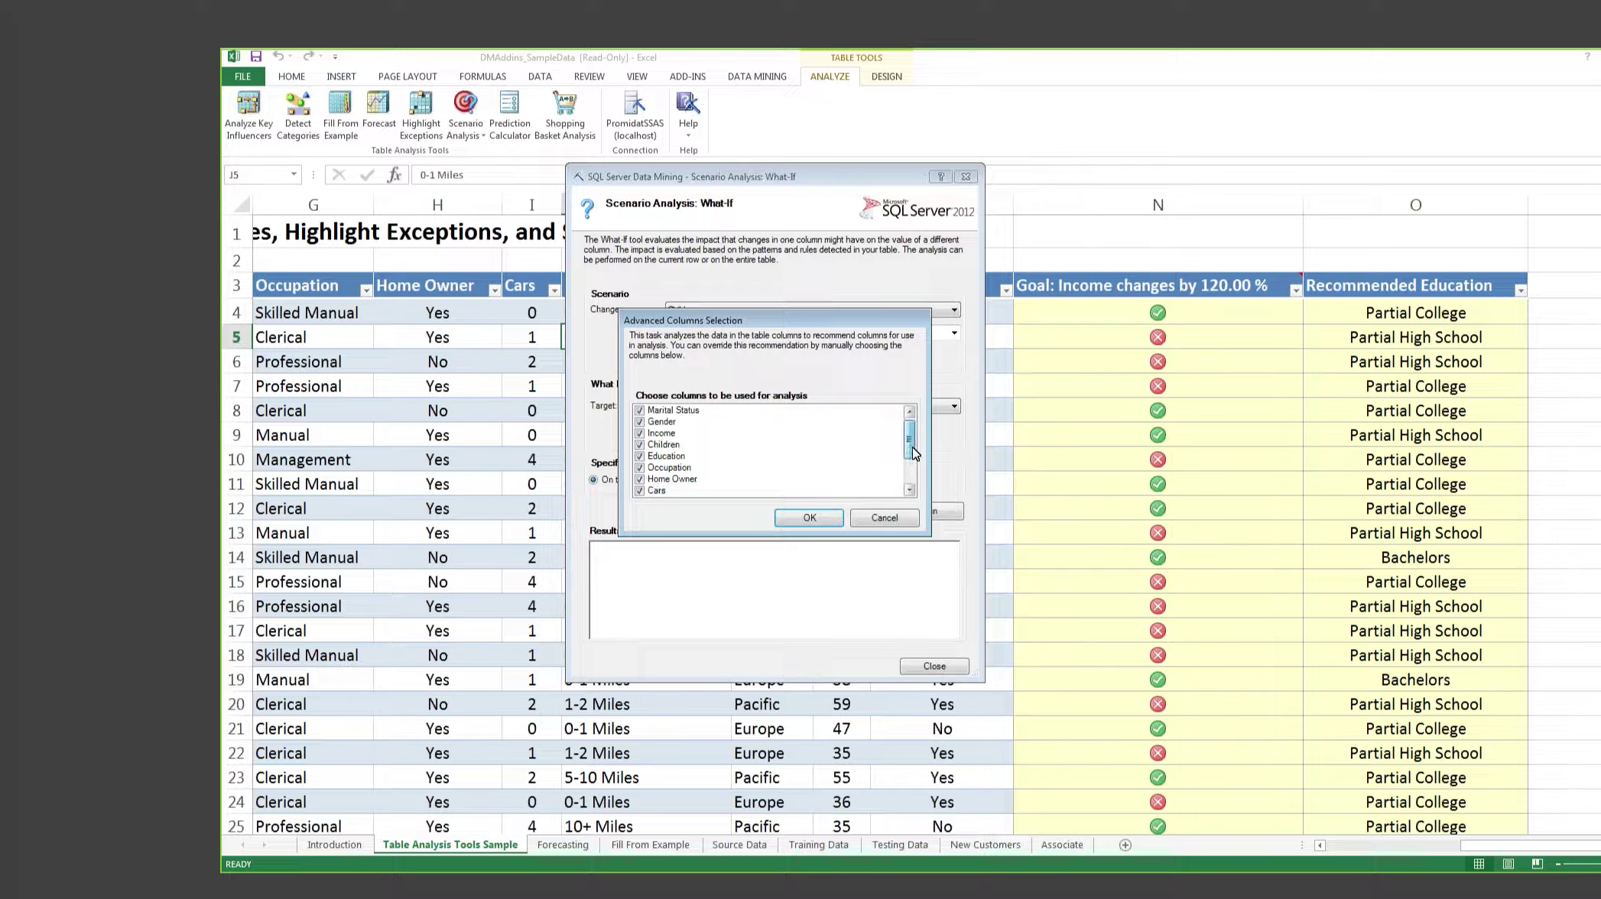
click(809, 518)
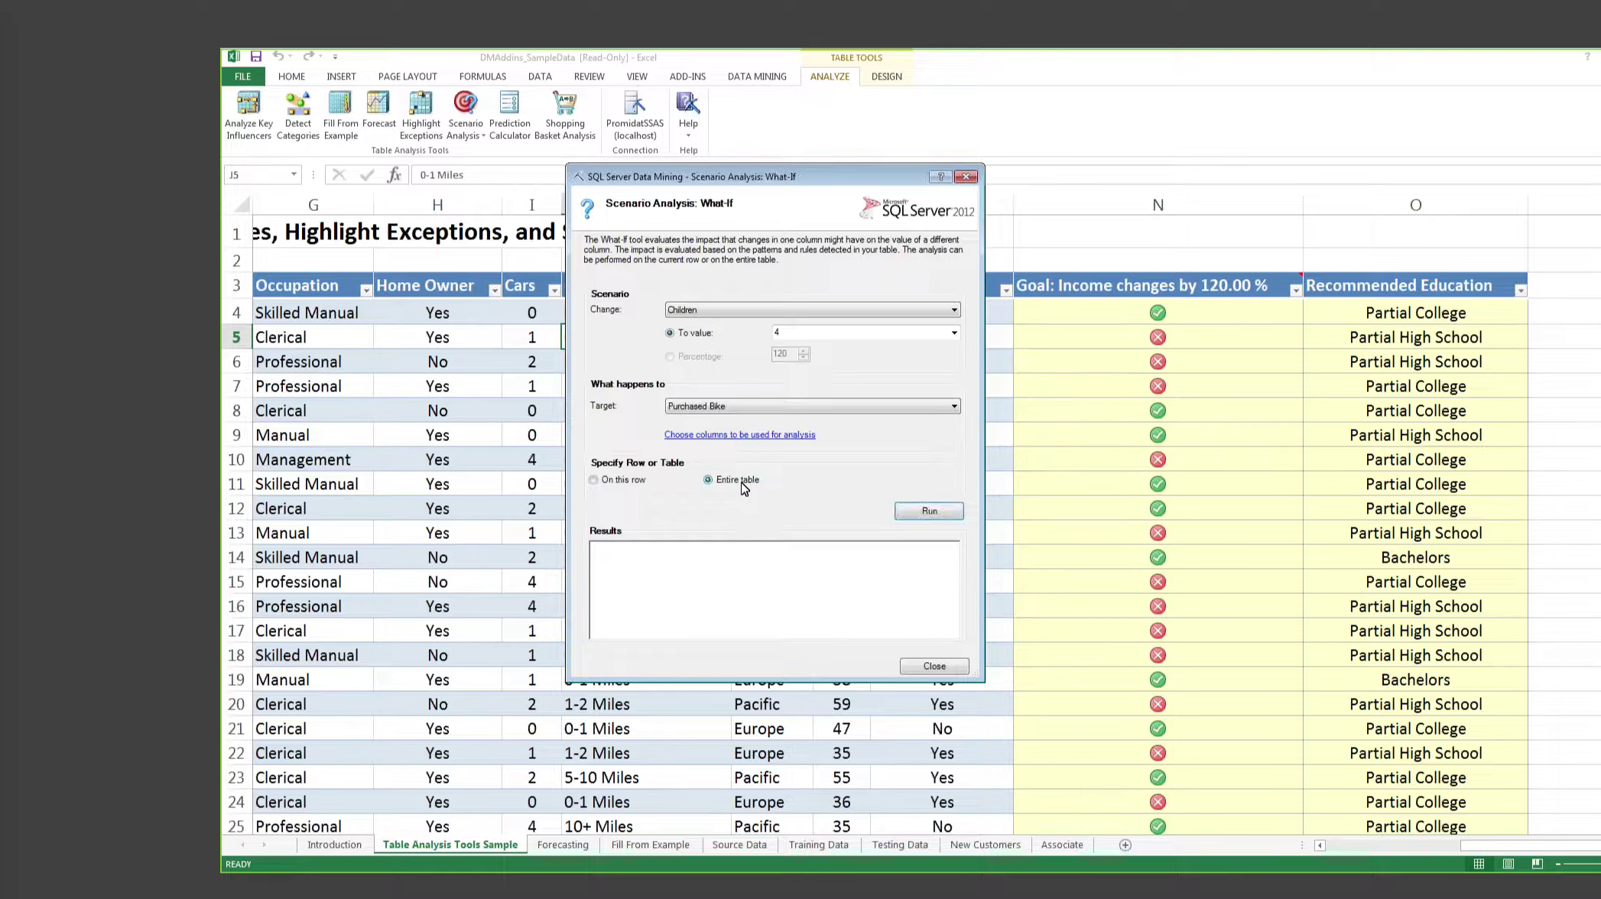
click(929, 513)
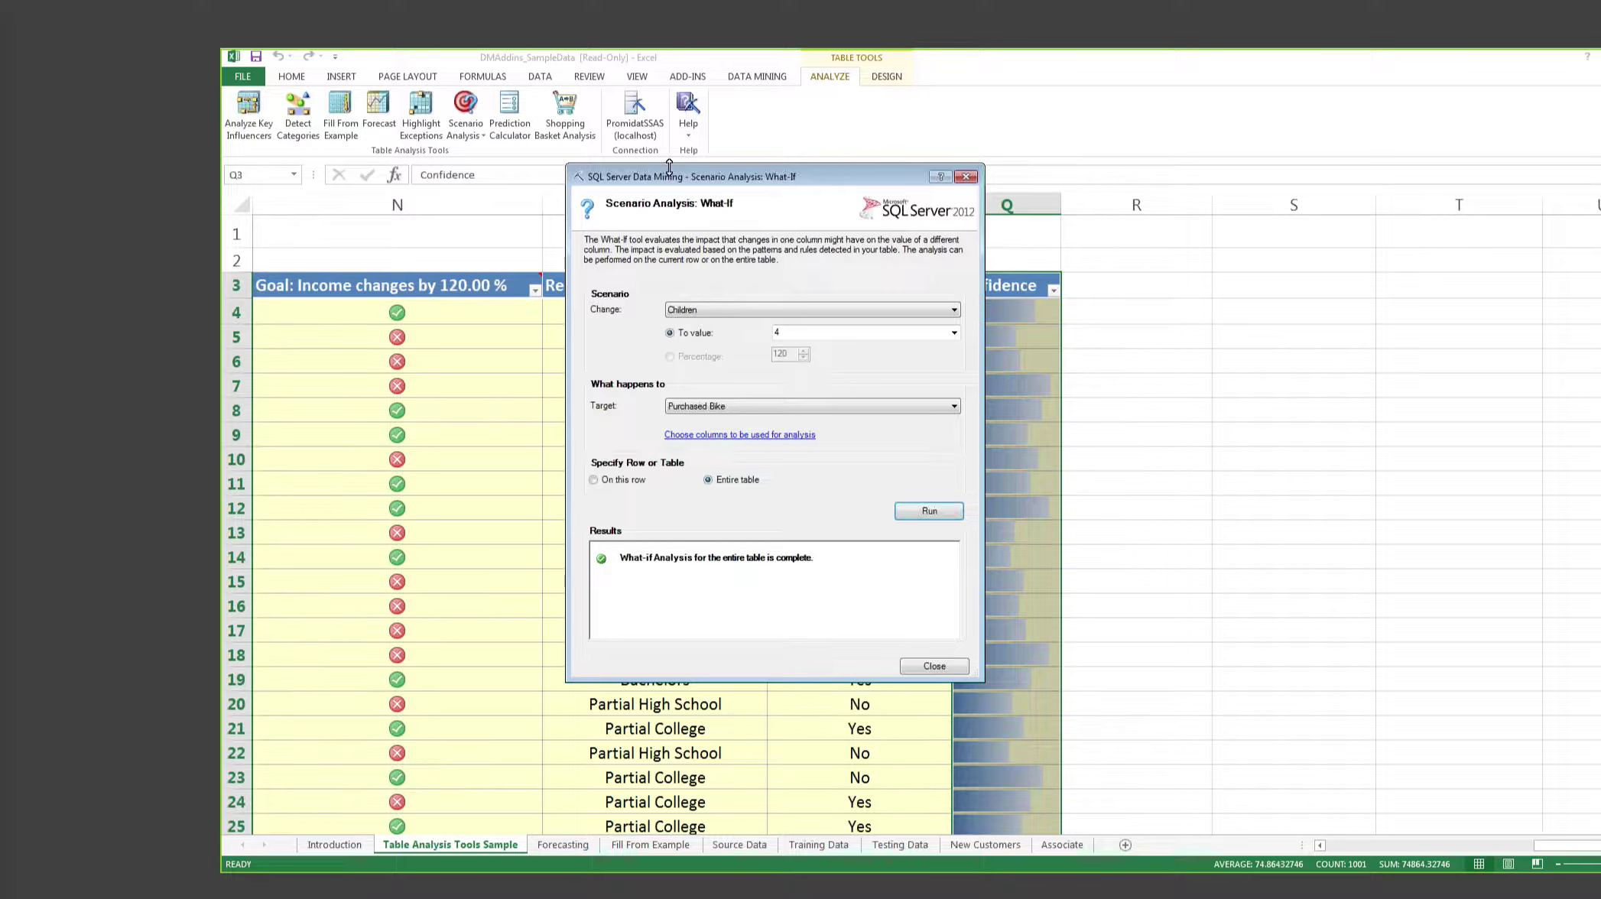
key(Escape)
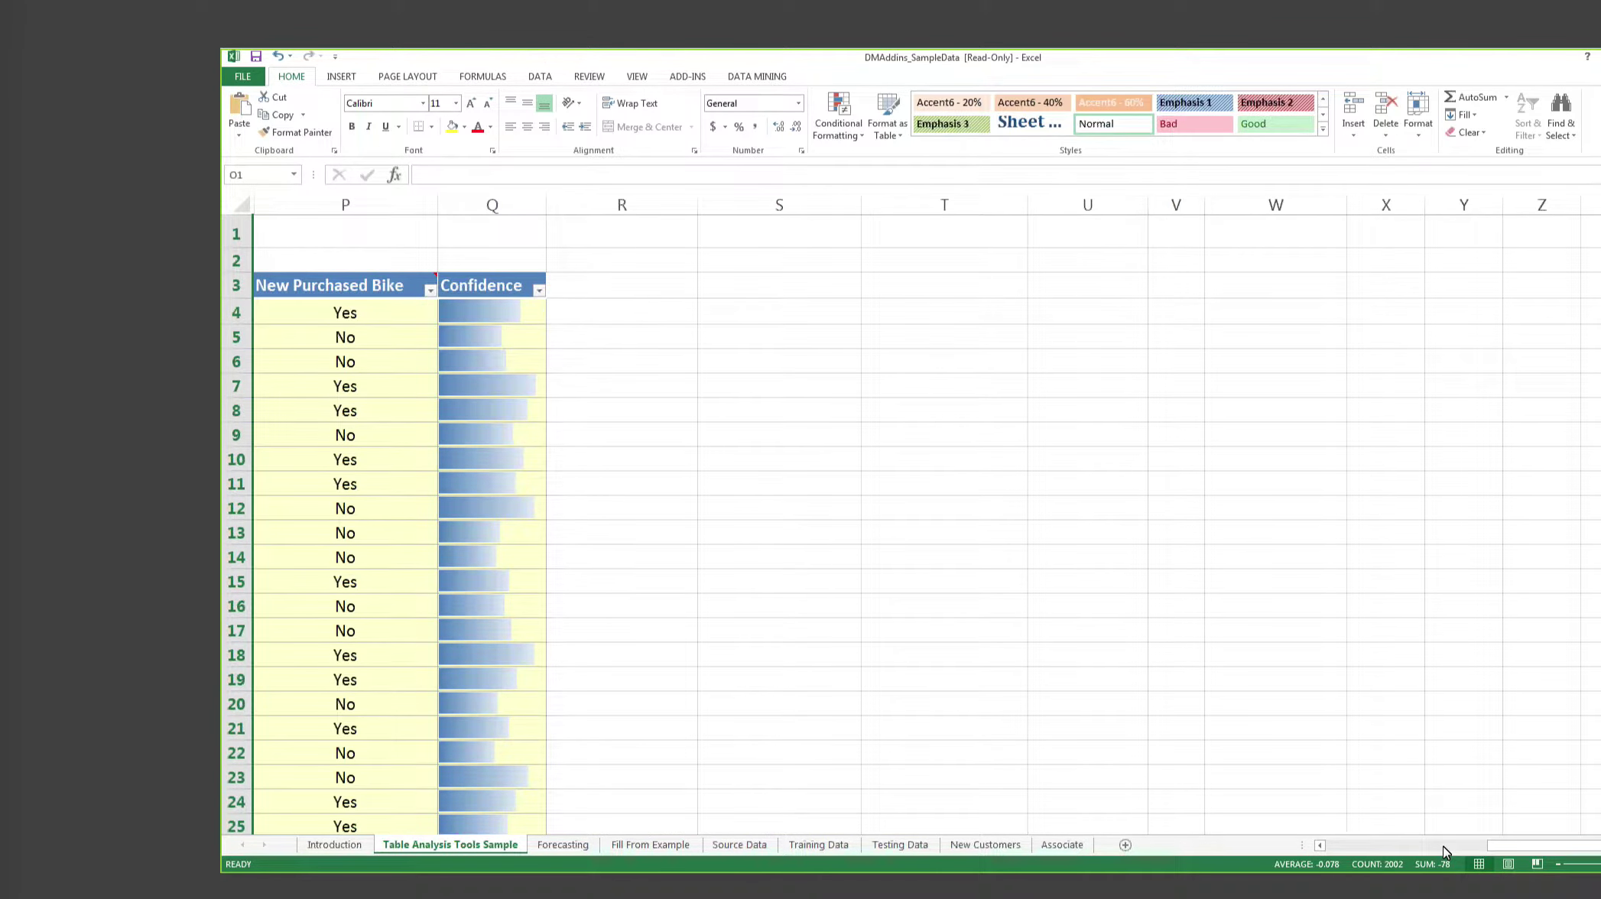
Compare the original and new Purchased Bike values and their confidence, starting with the table's first data row
click(1443, 847)
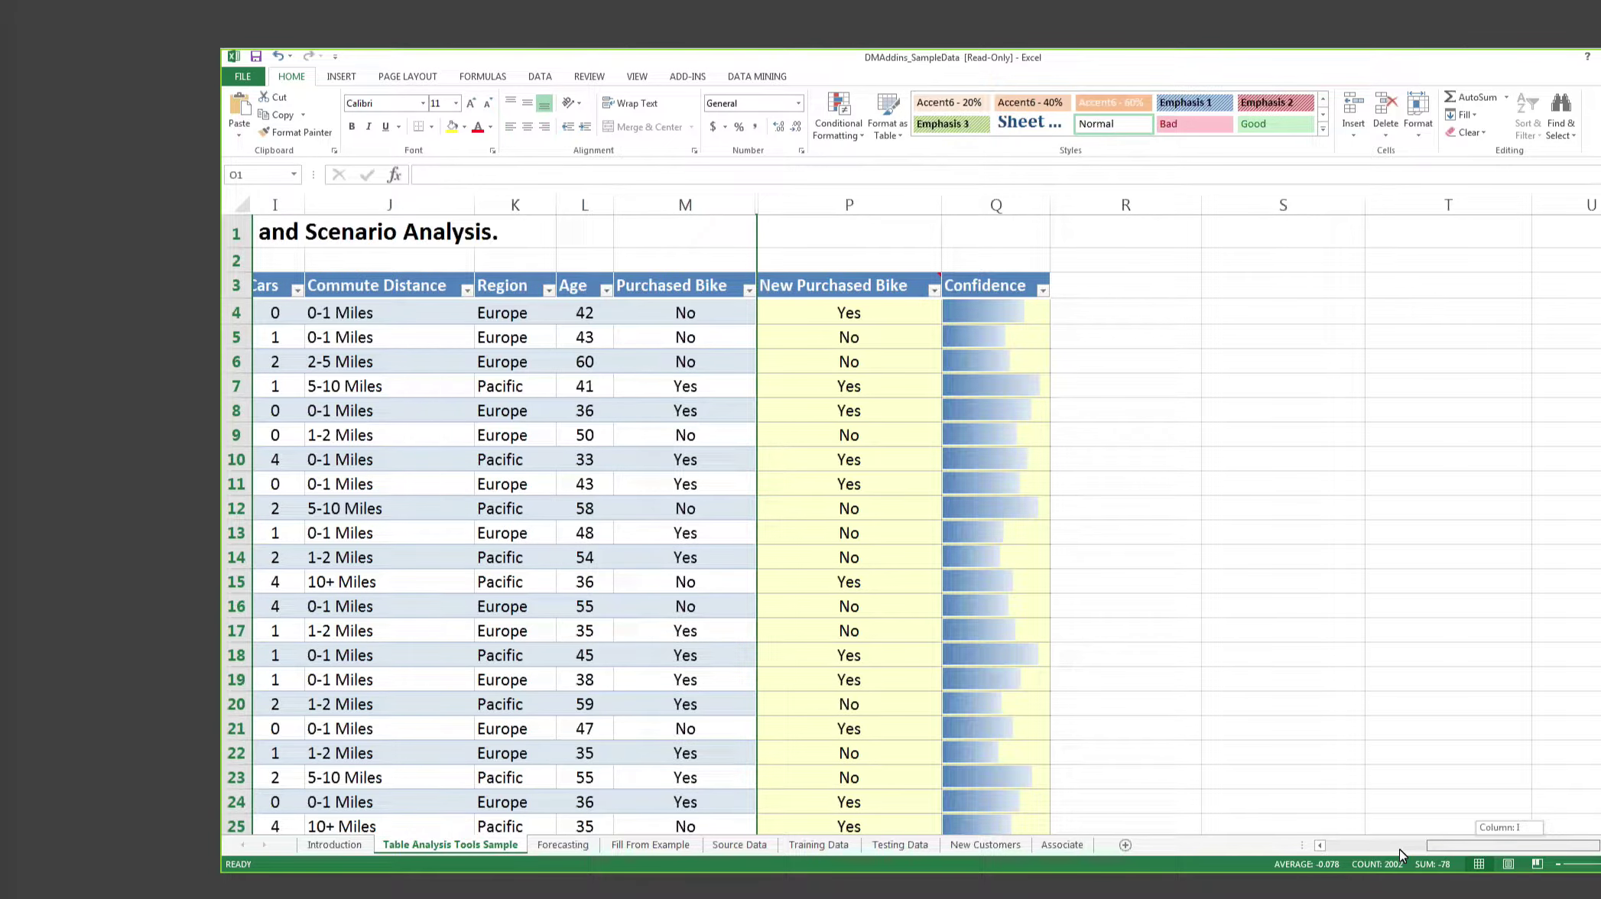
drag(1400, 850, 1188, 759)
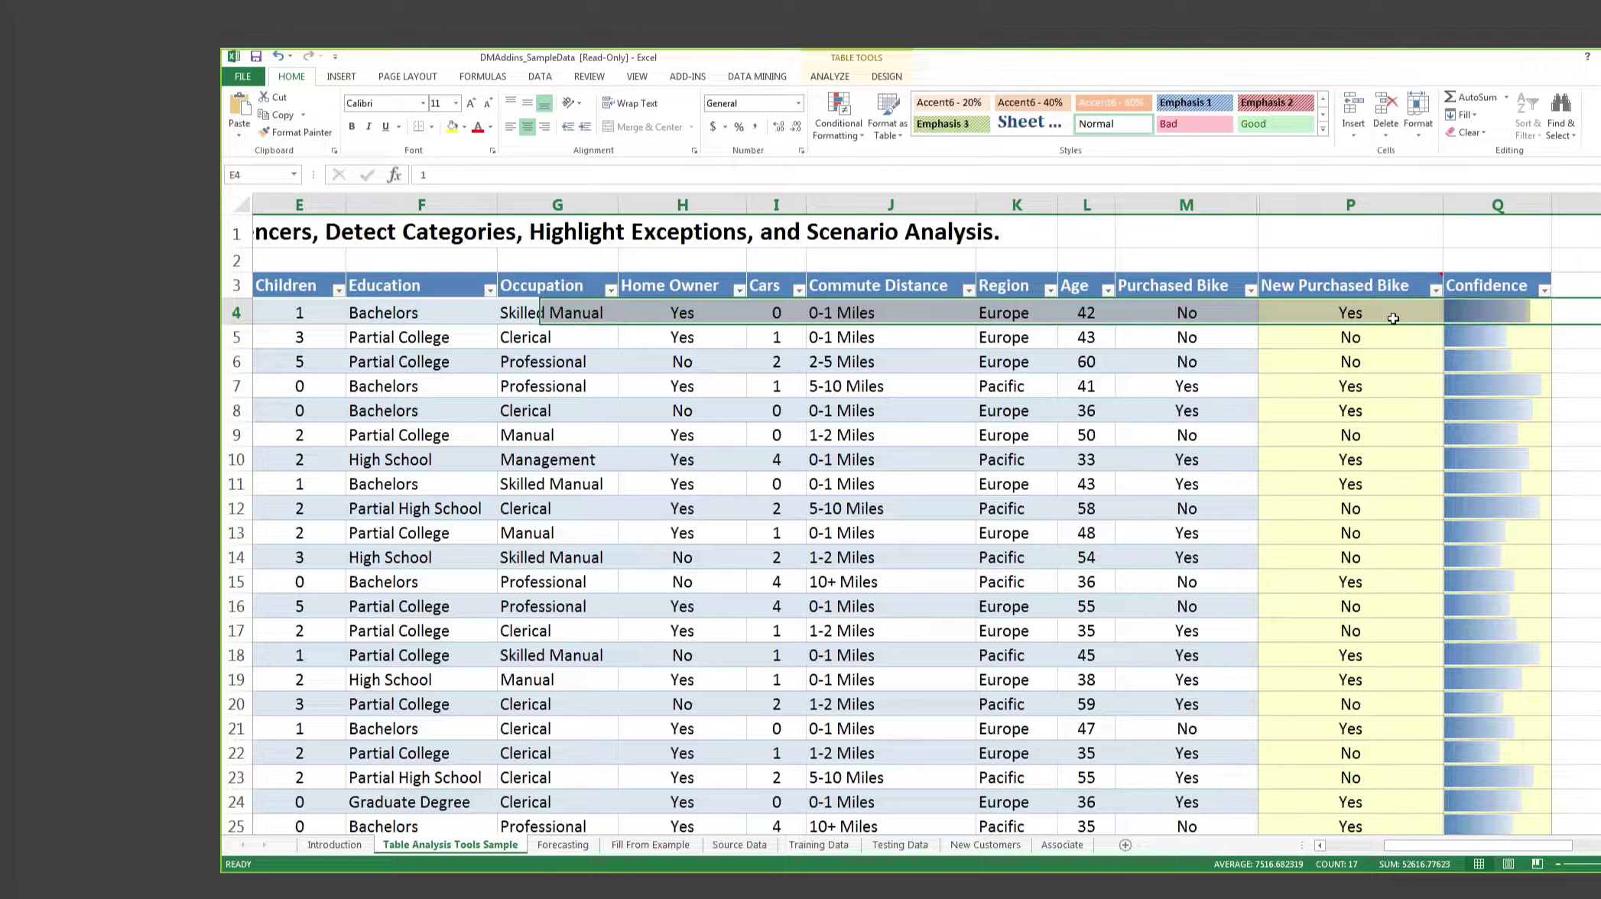
click(1394, 319)
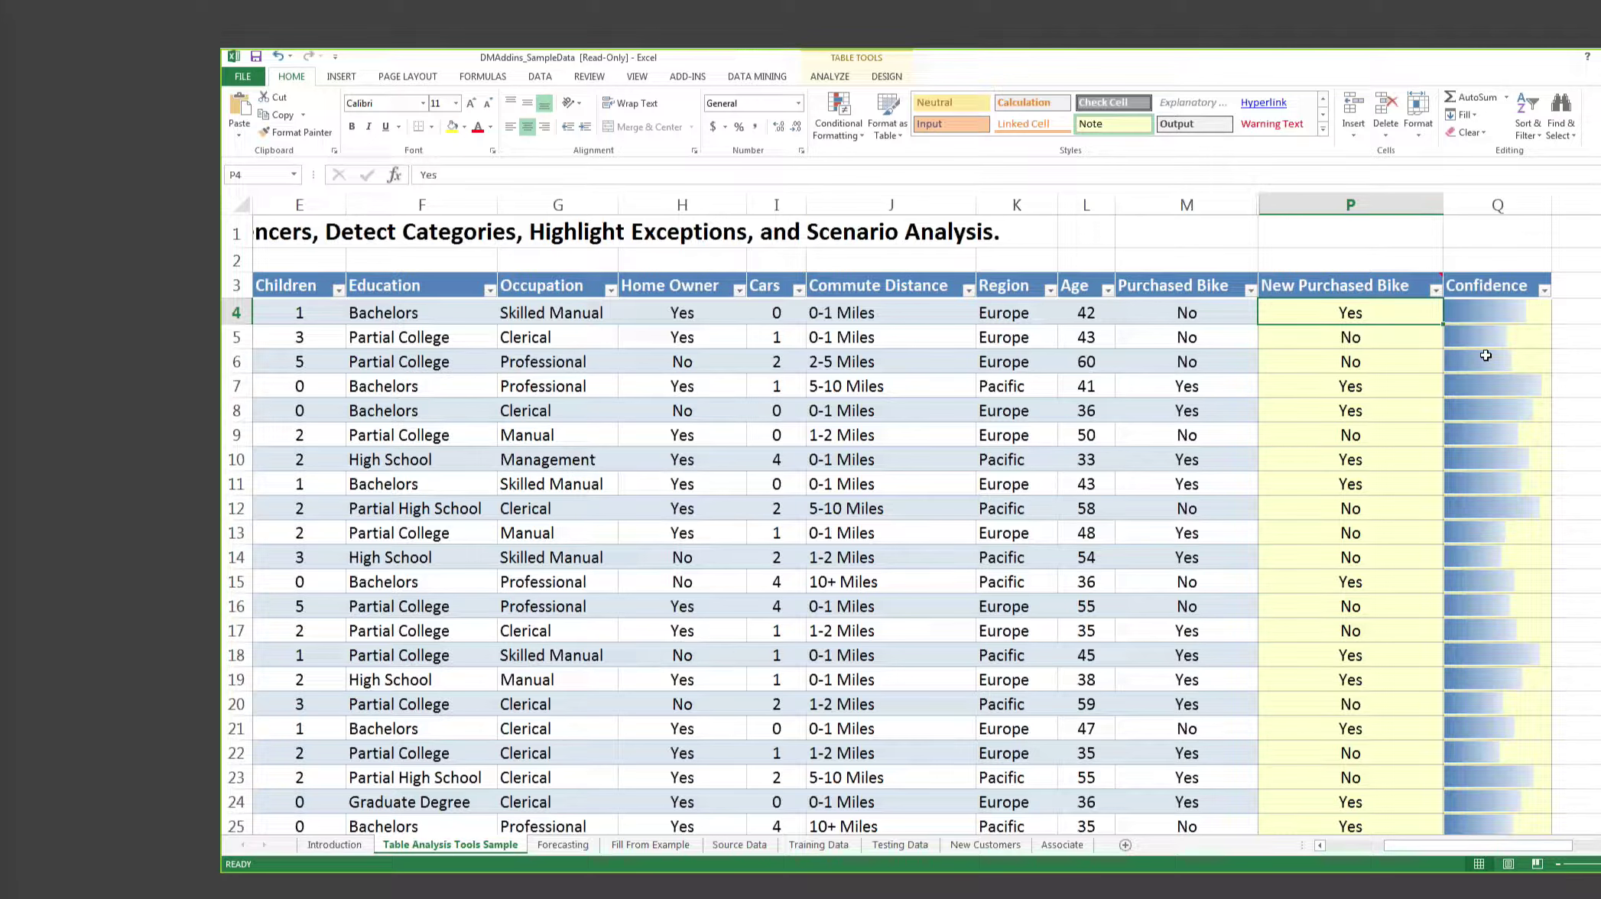
key(Right)
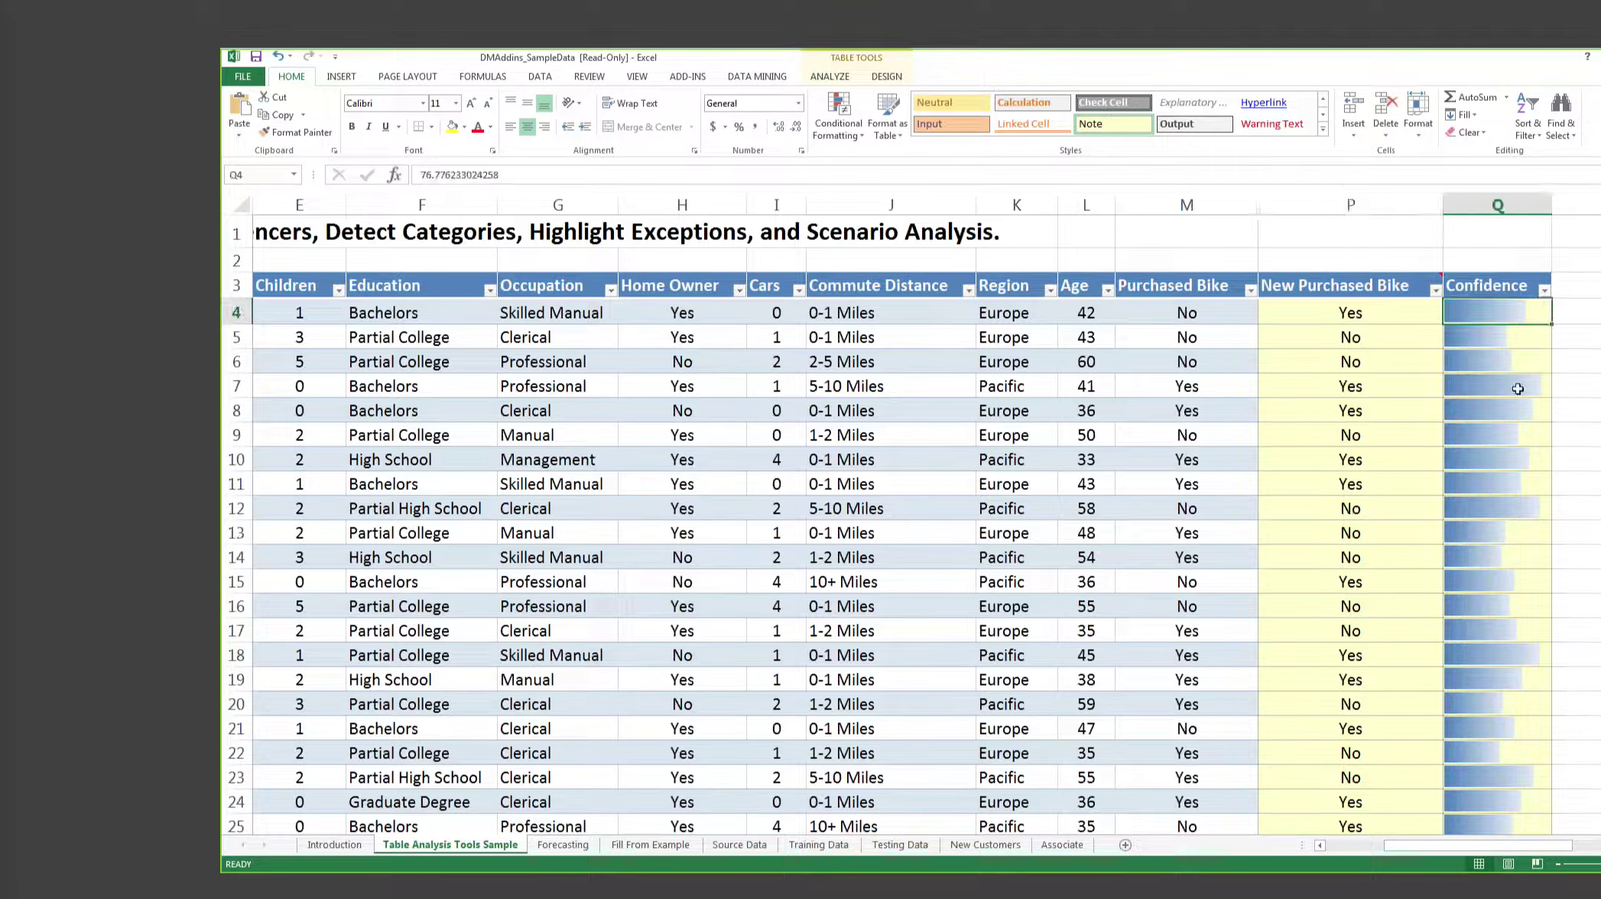
click(1486, 348)
click(1228, 455)
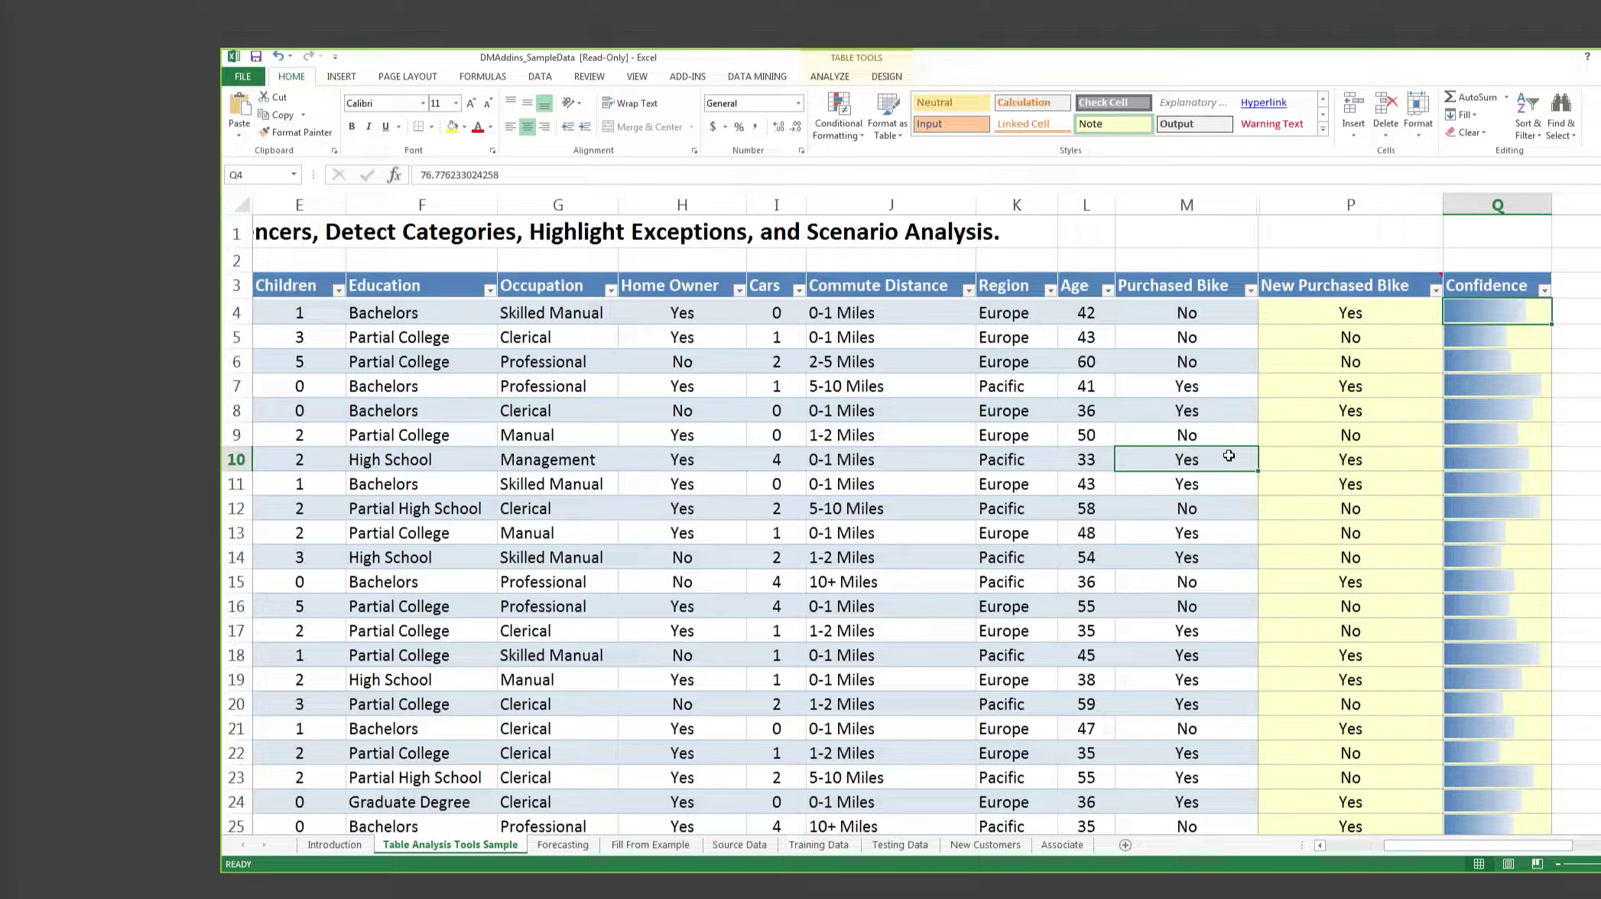
click(1229, 456)
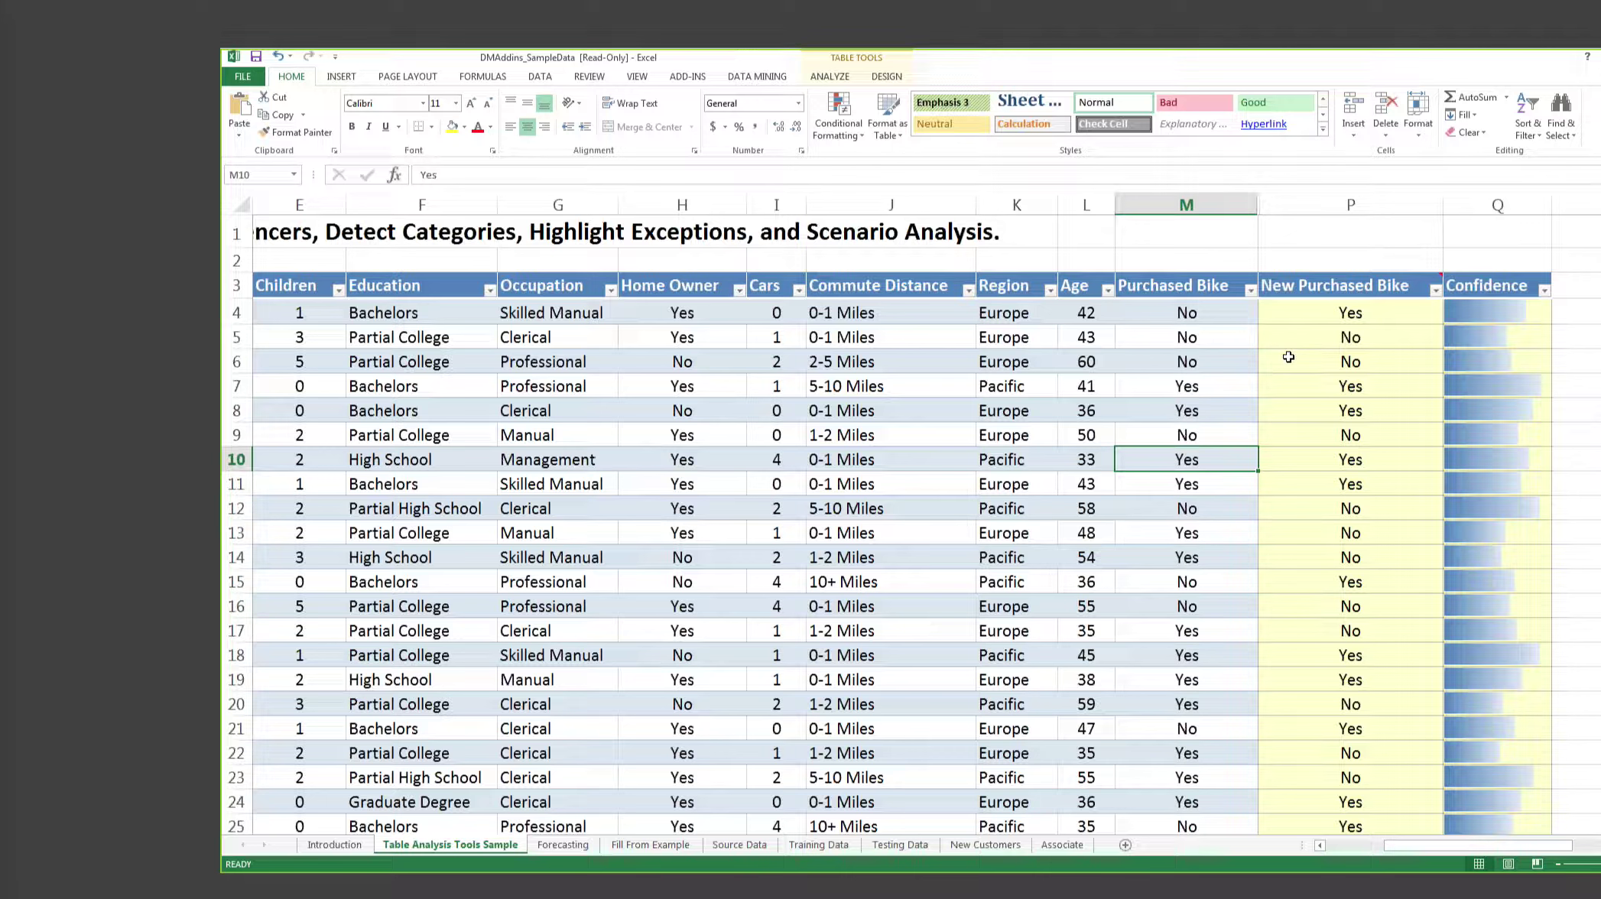
click(451, 320)
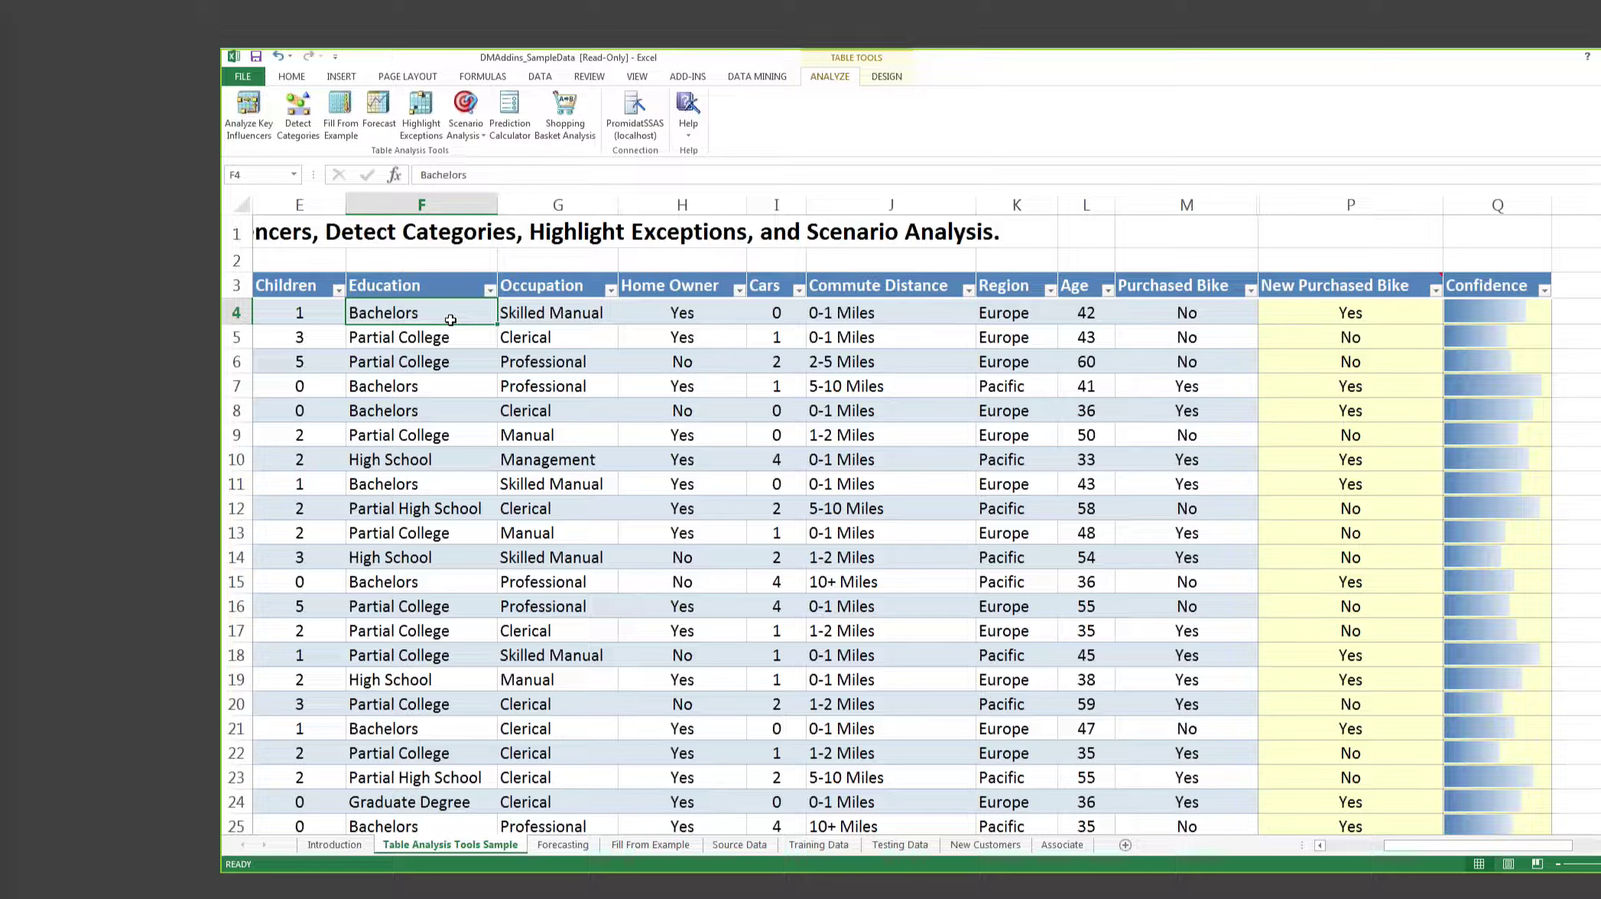
click(312, 319)
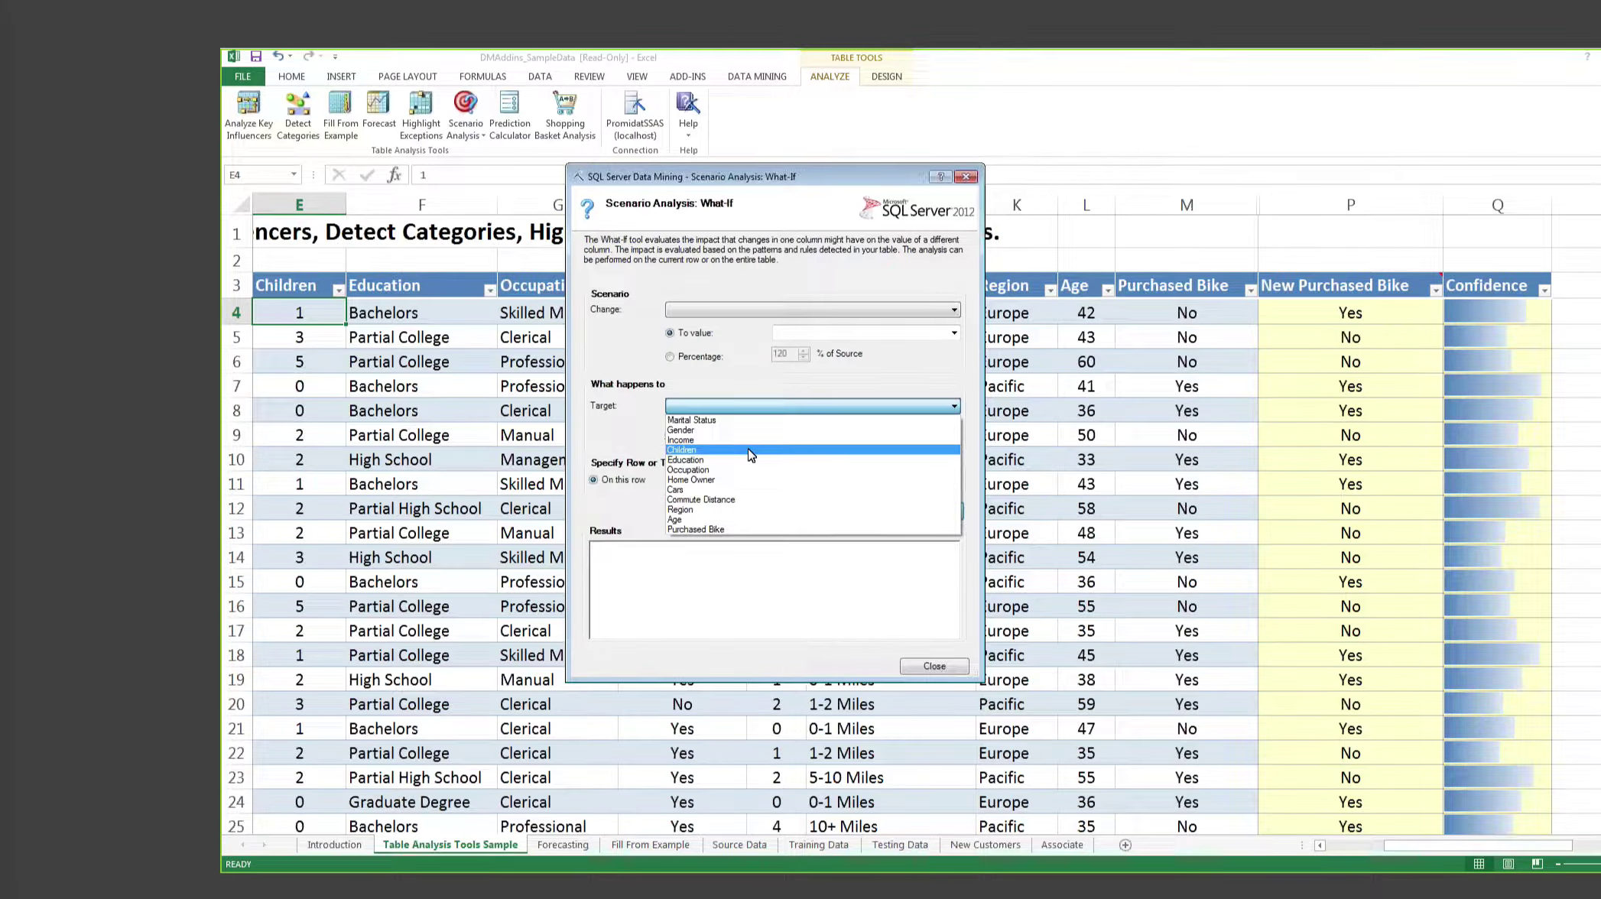
click(750, 453)
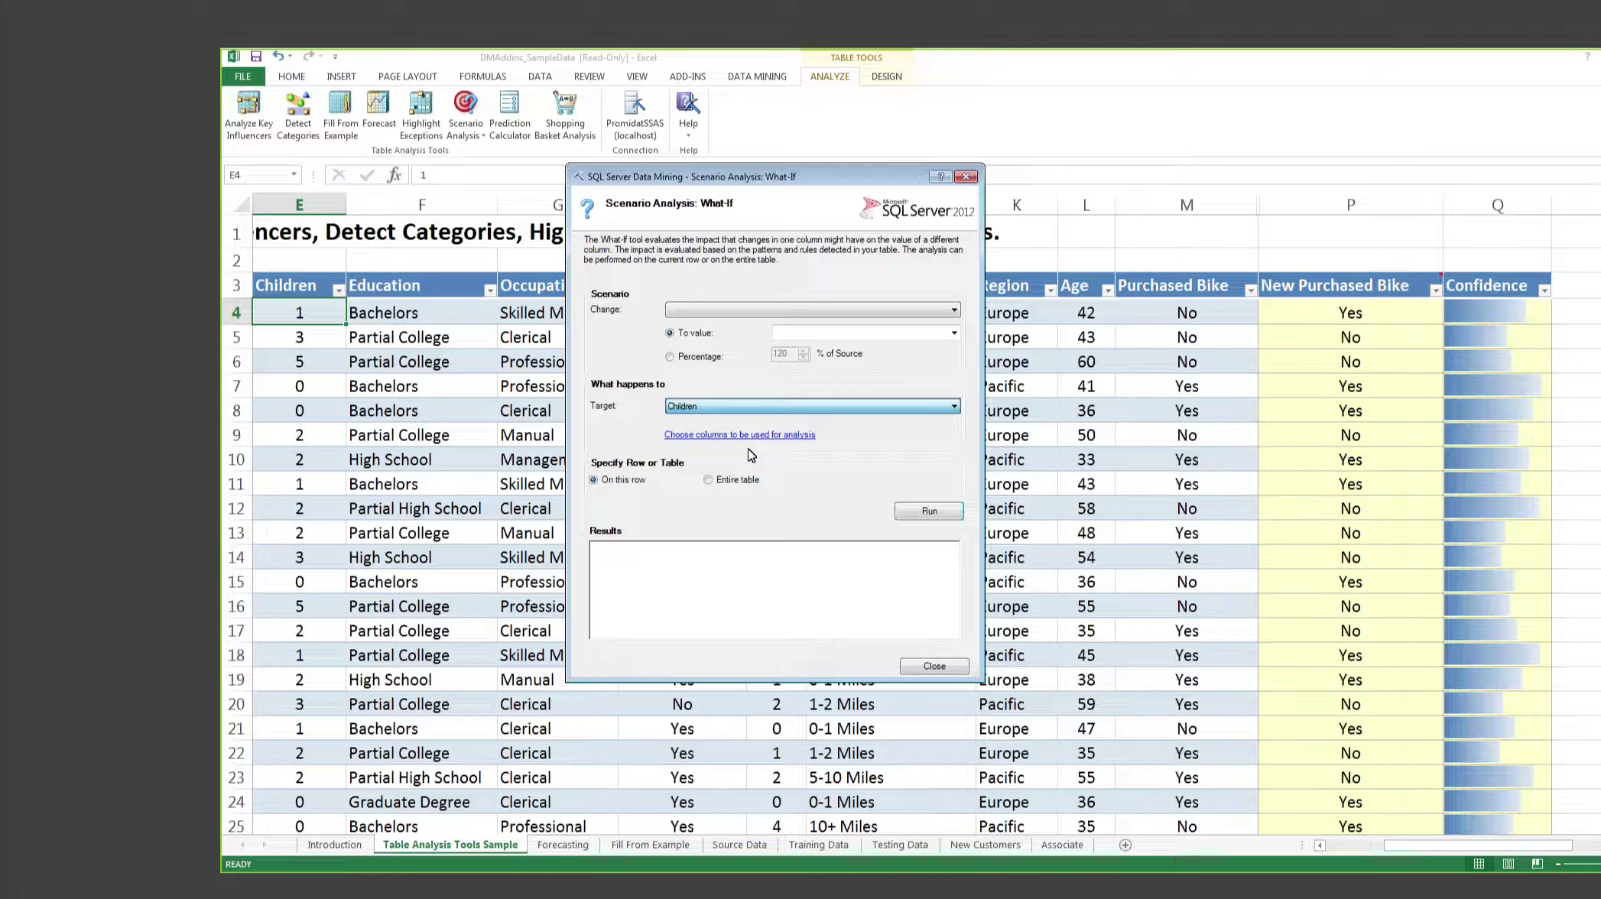
key(Tab)
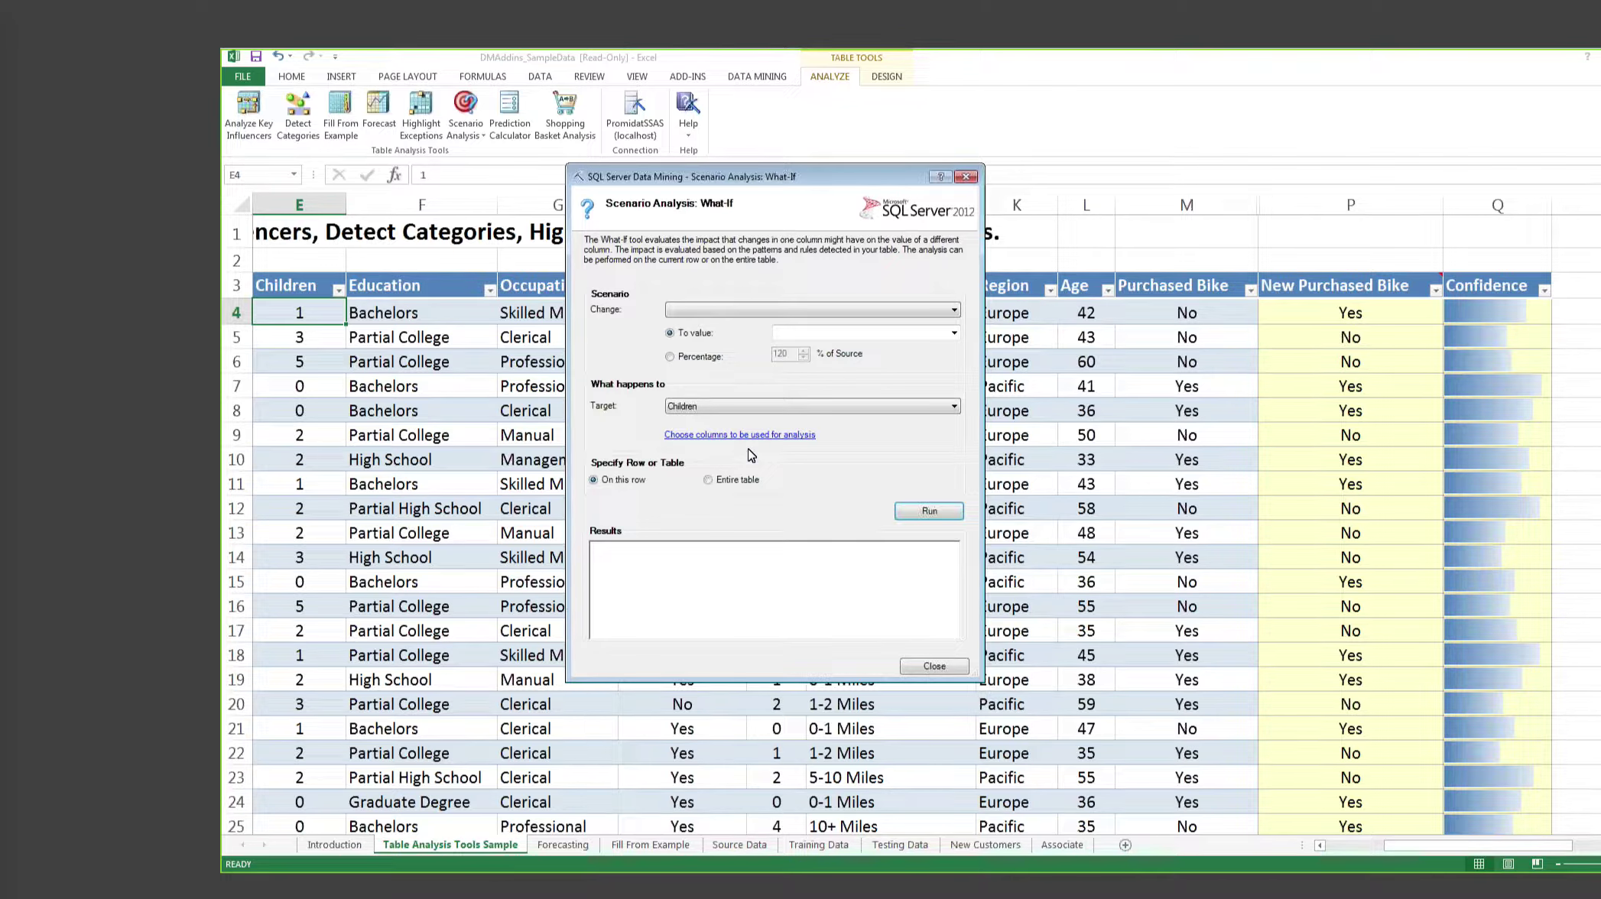
click(933, 666)
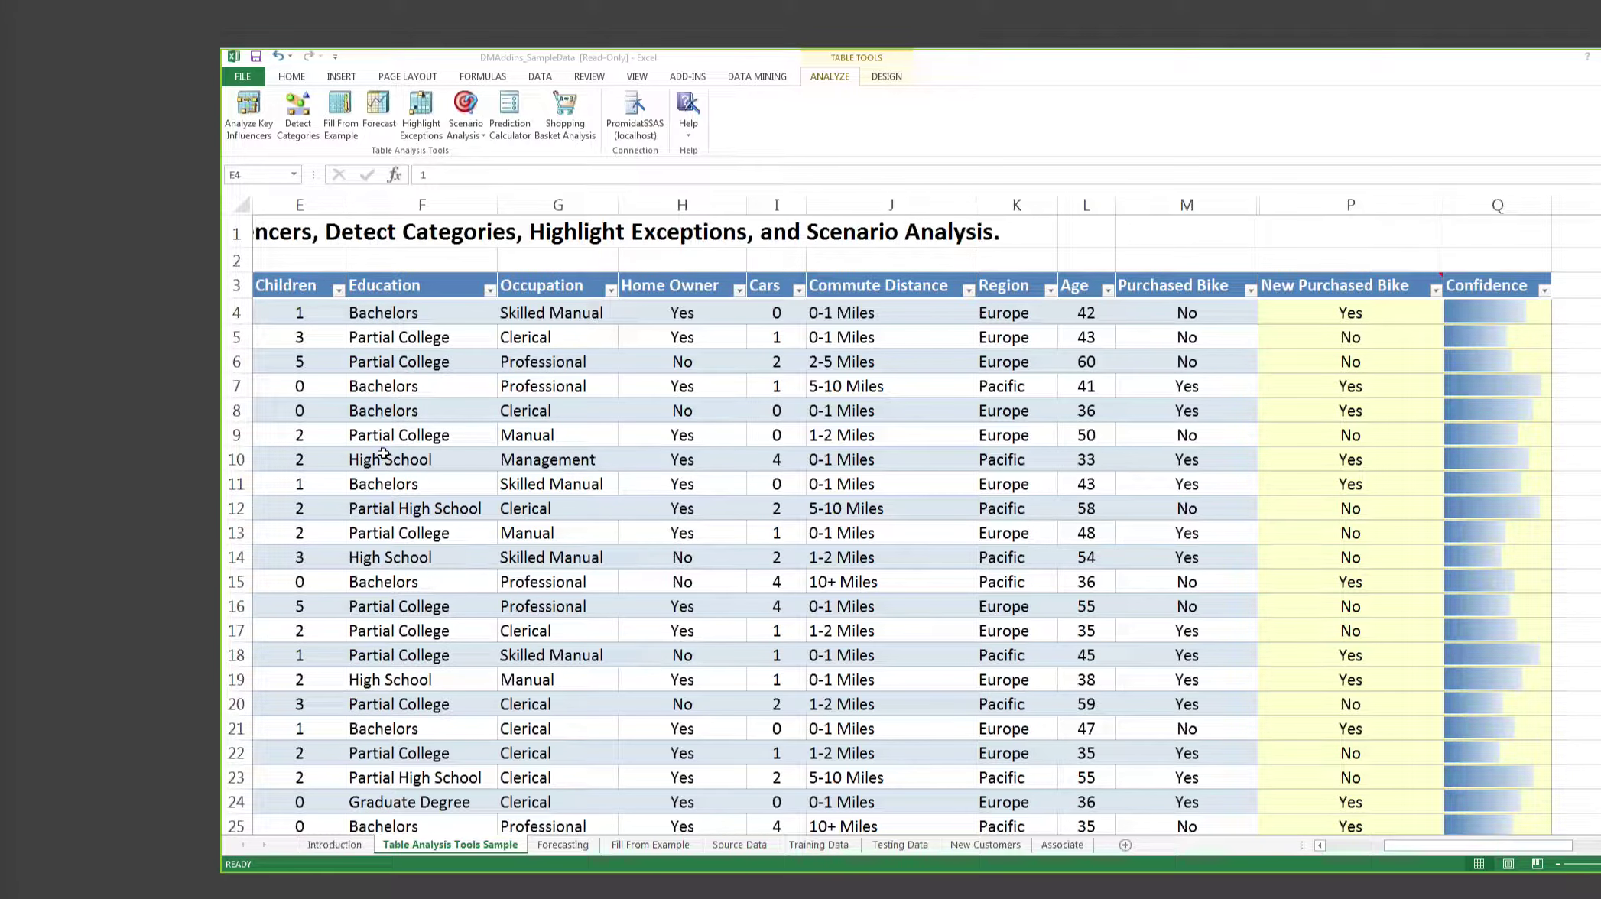
Switch to the presentation and read the slides on running What-If on one row or the whole table
key(alt+Tab)
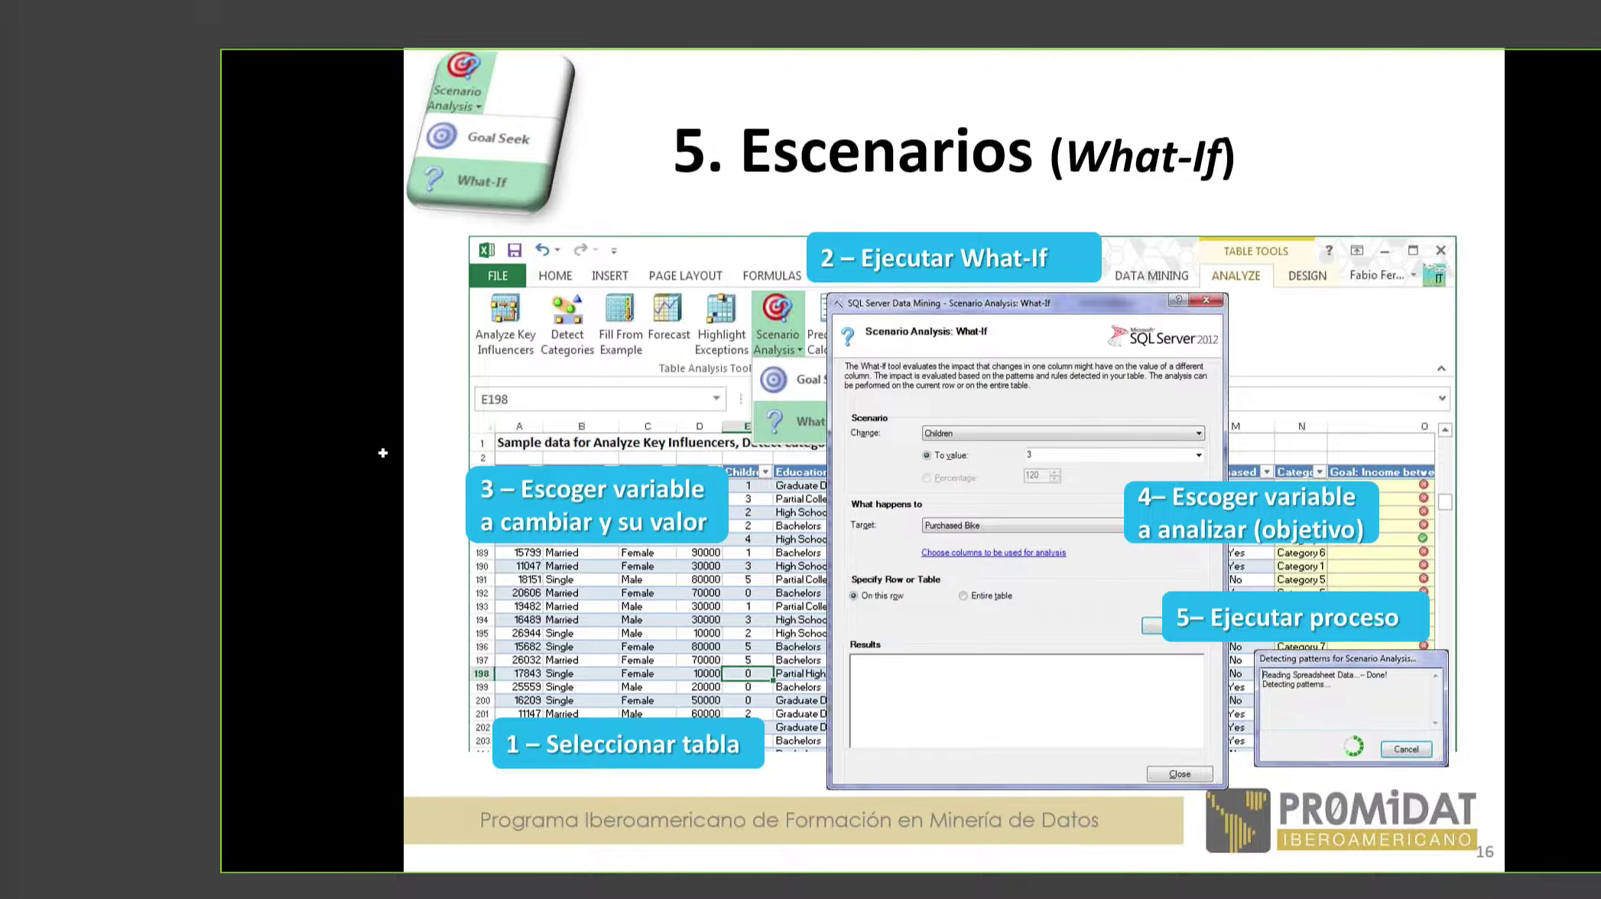
key(Right)
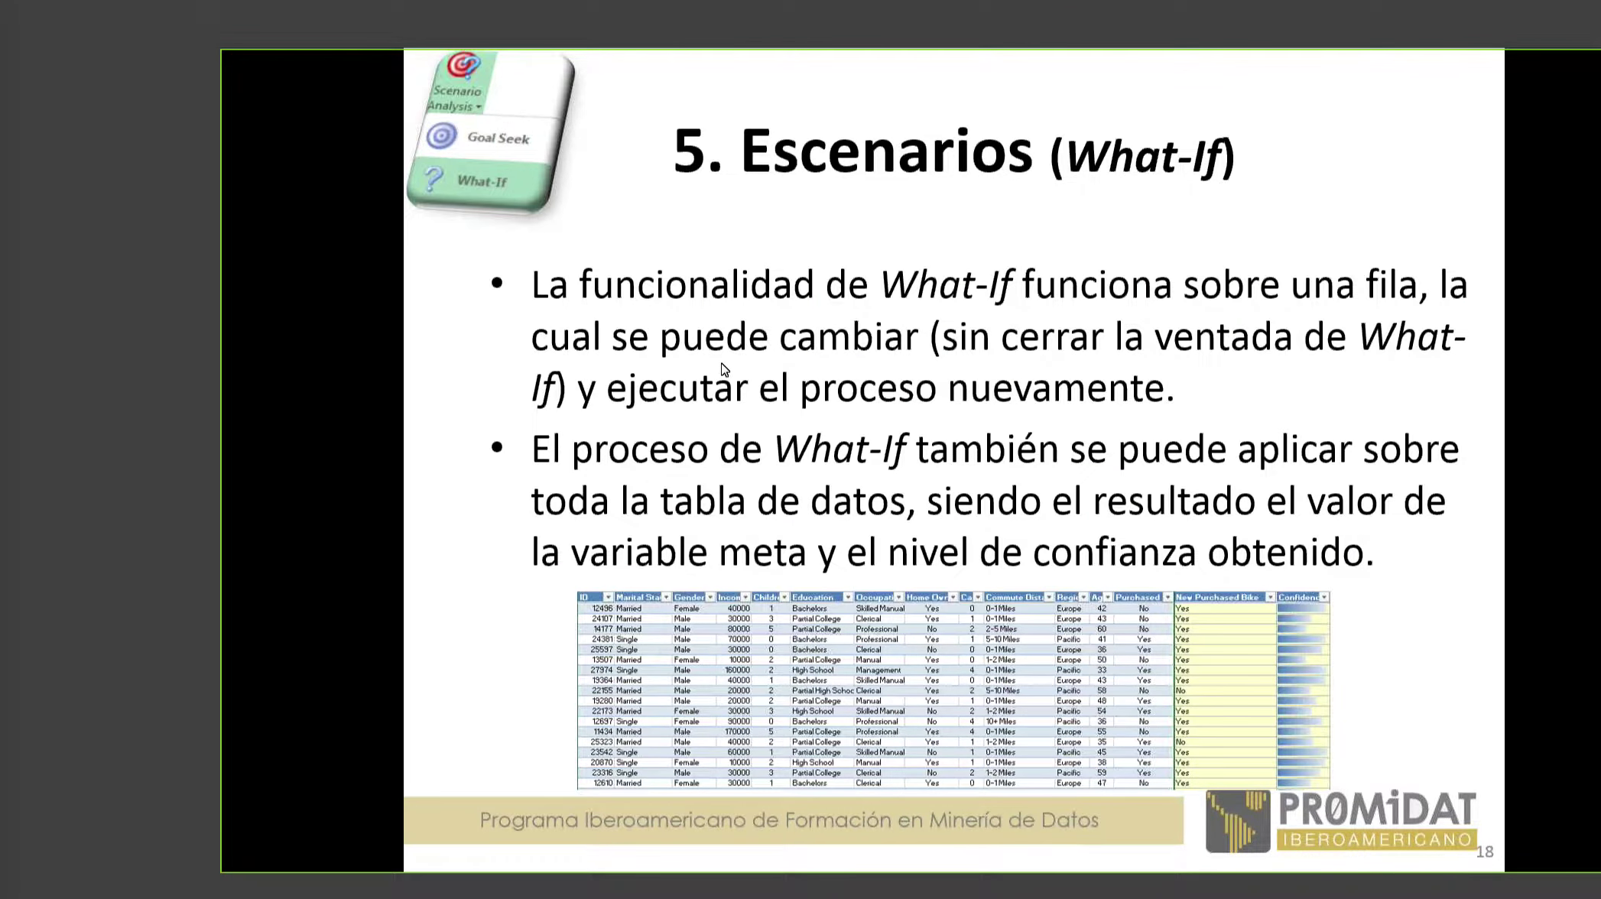
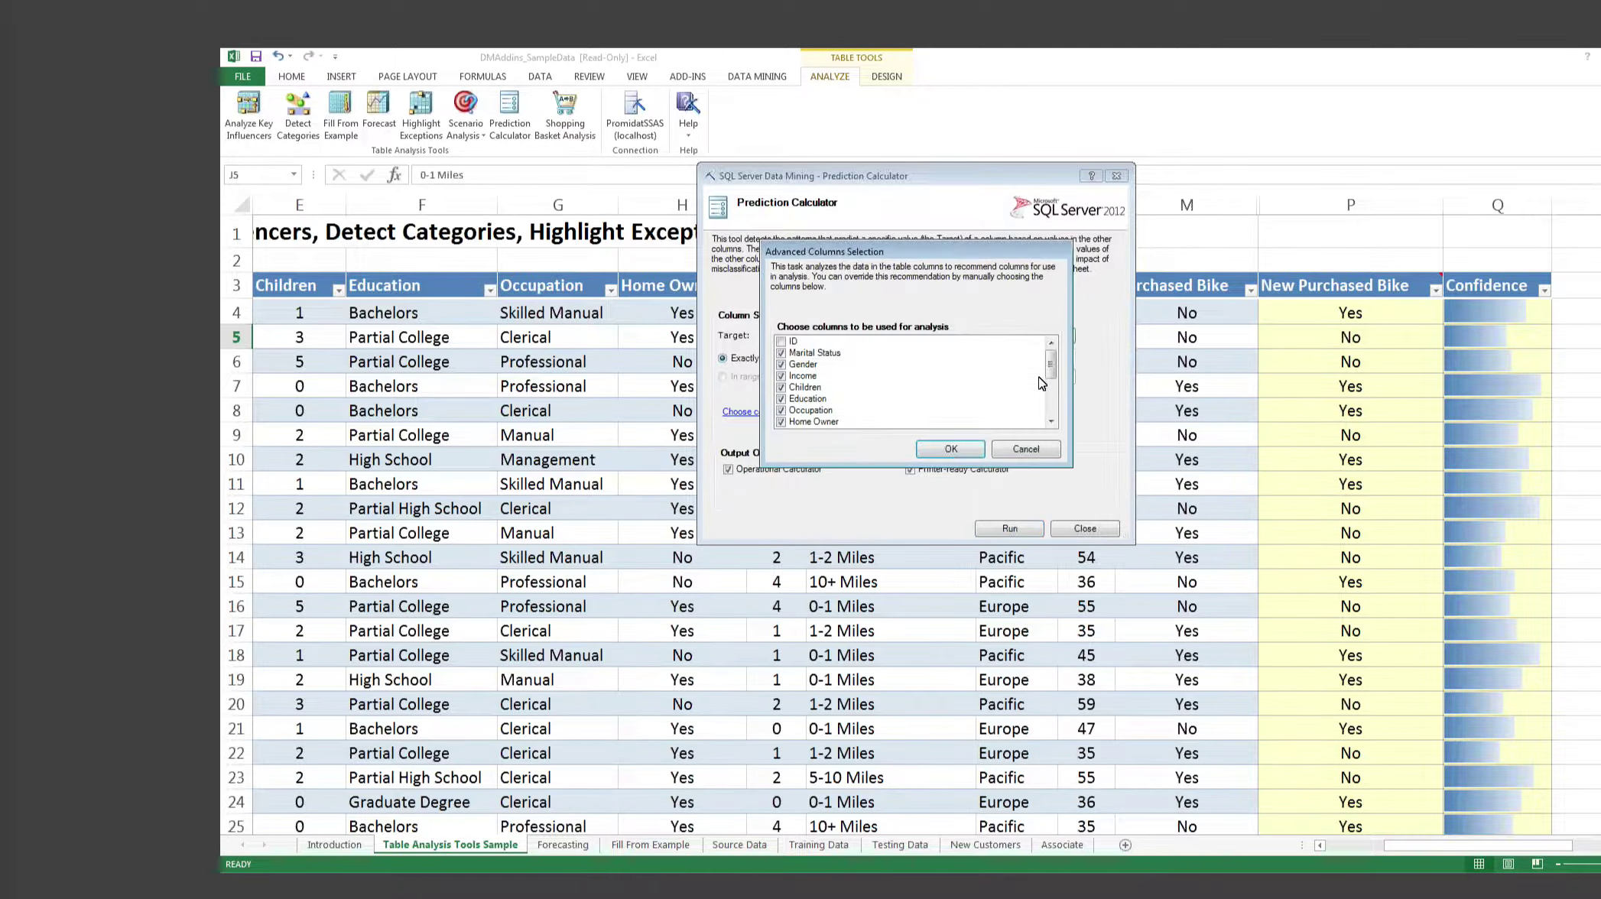
Review the analysis columns and run the Prediction Calculator for the 'Yes' state of Purchased Bike
scroll(1040, 382, down, 3)
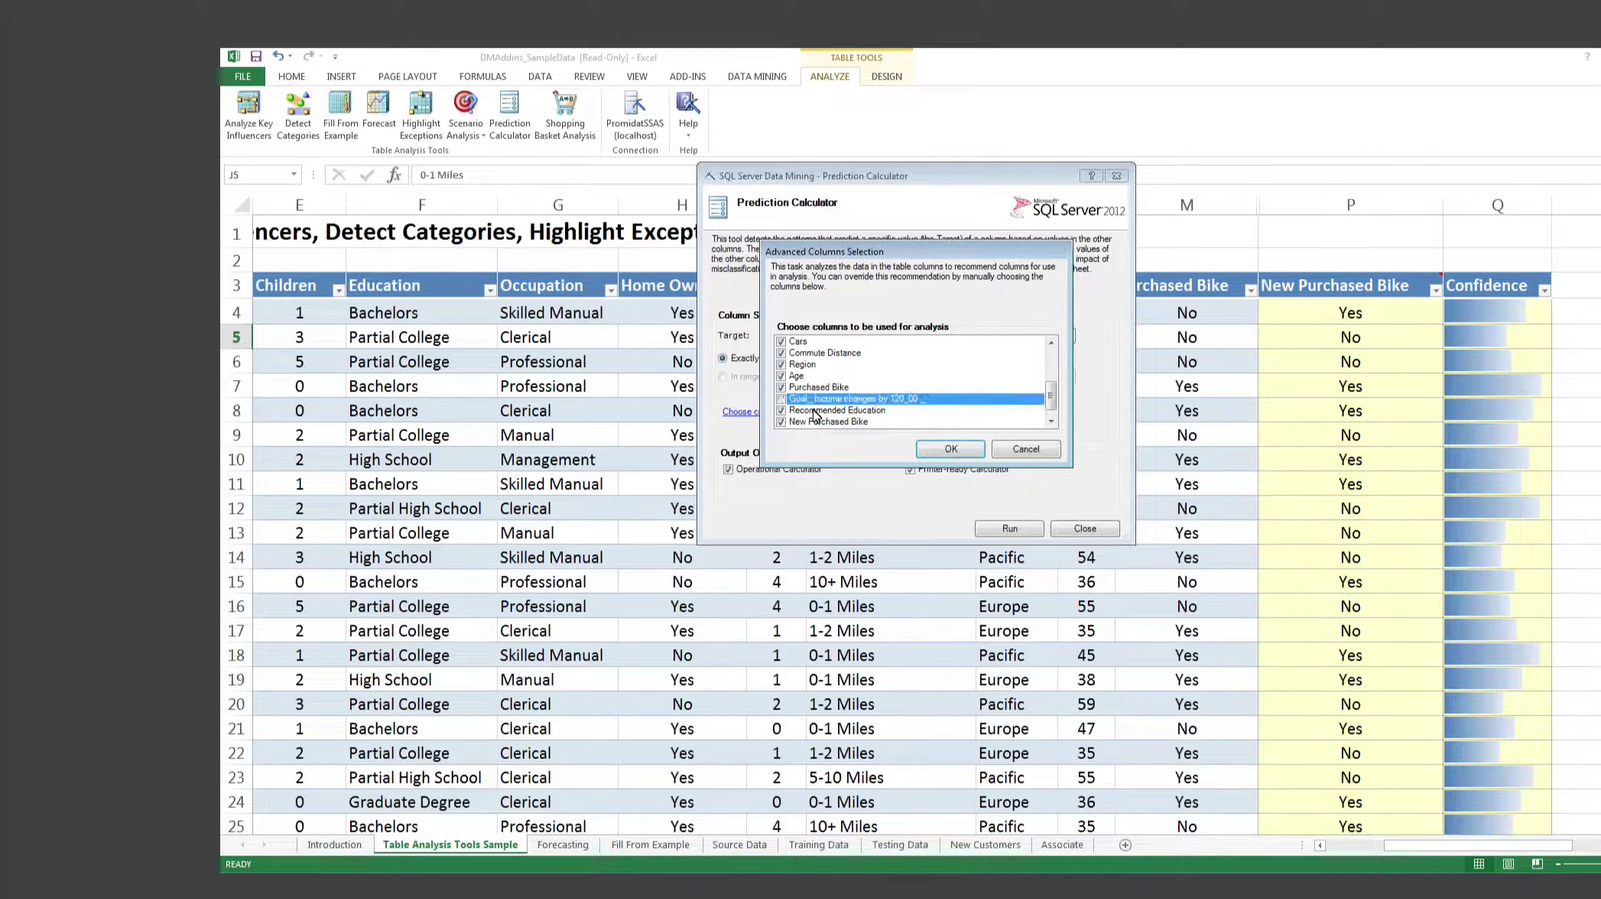
key(Return)
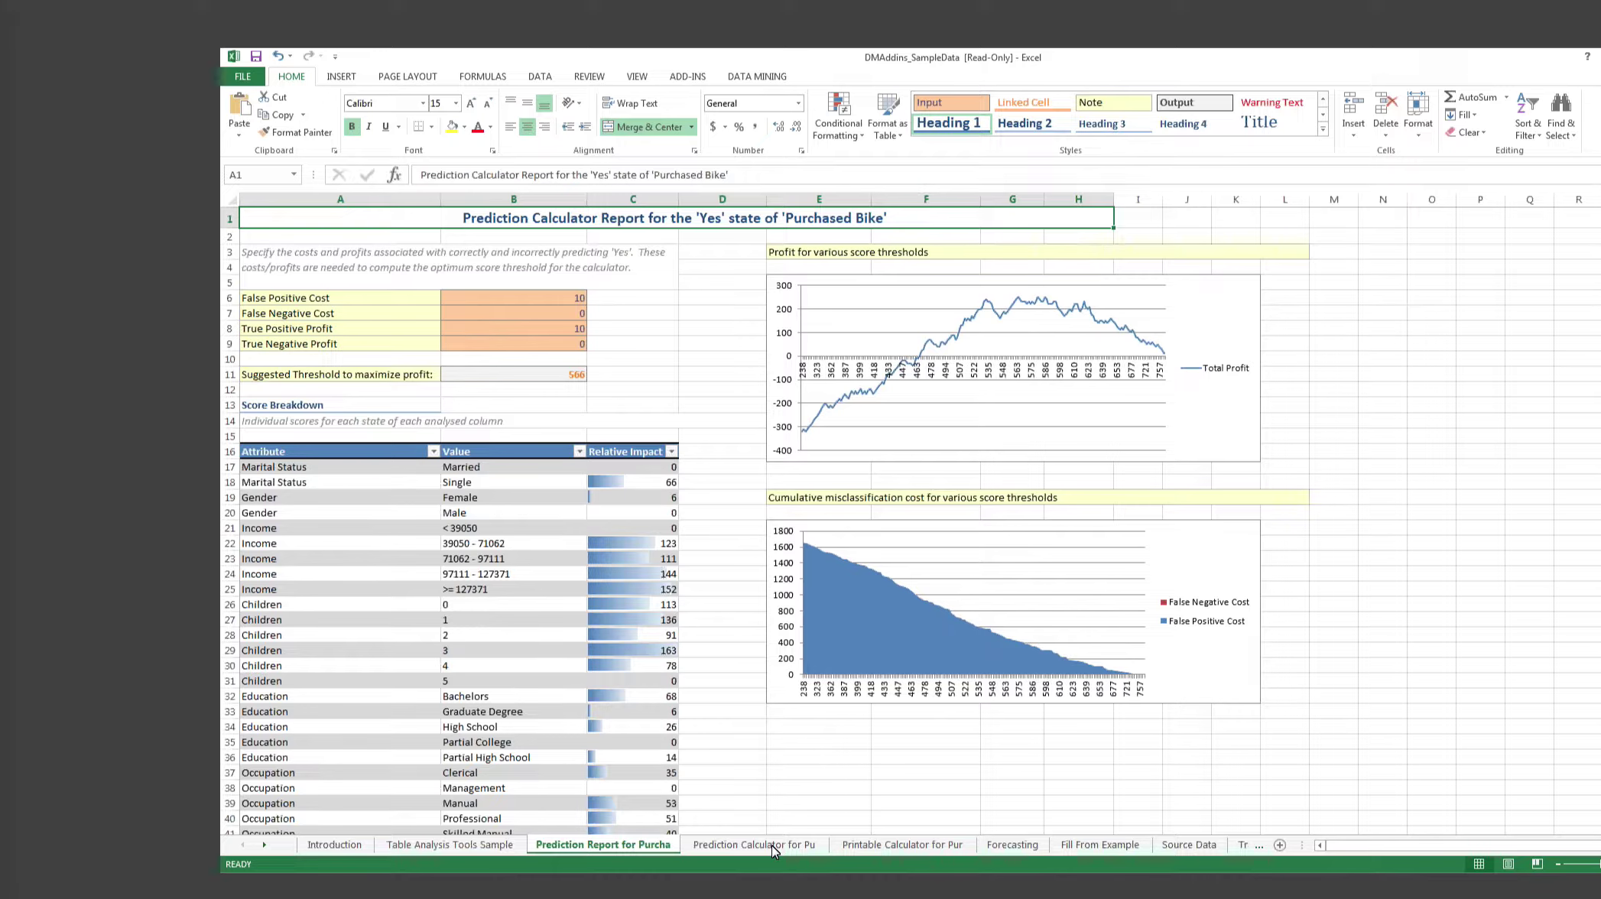
Look over the generated Prediction Calculator sheet with its selectable attribute values and score breakdown
click(772, 844)
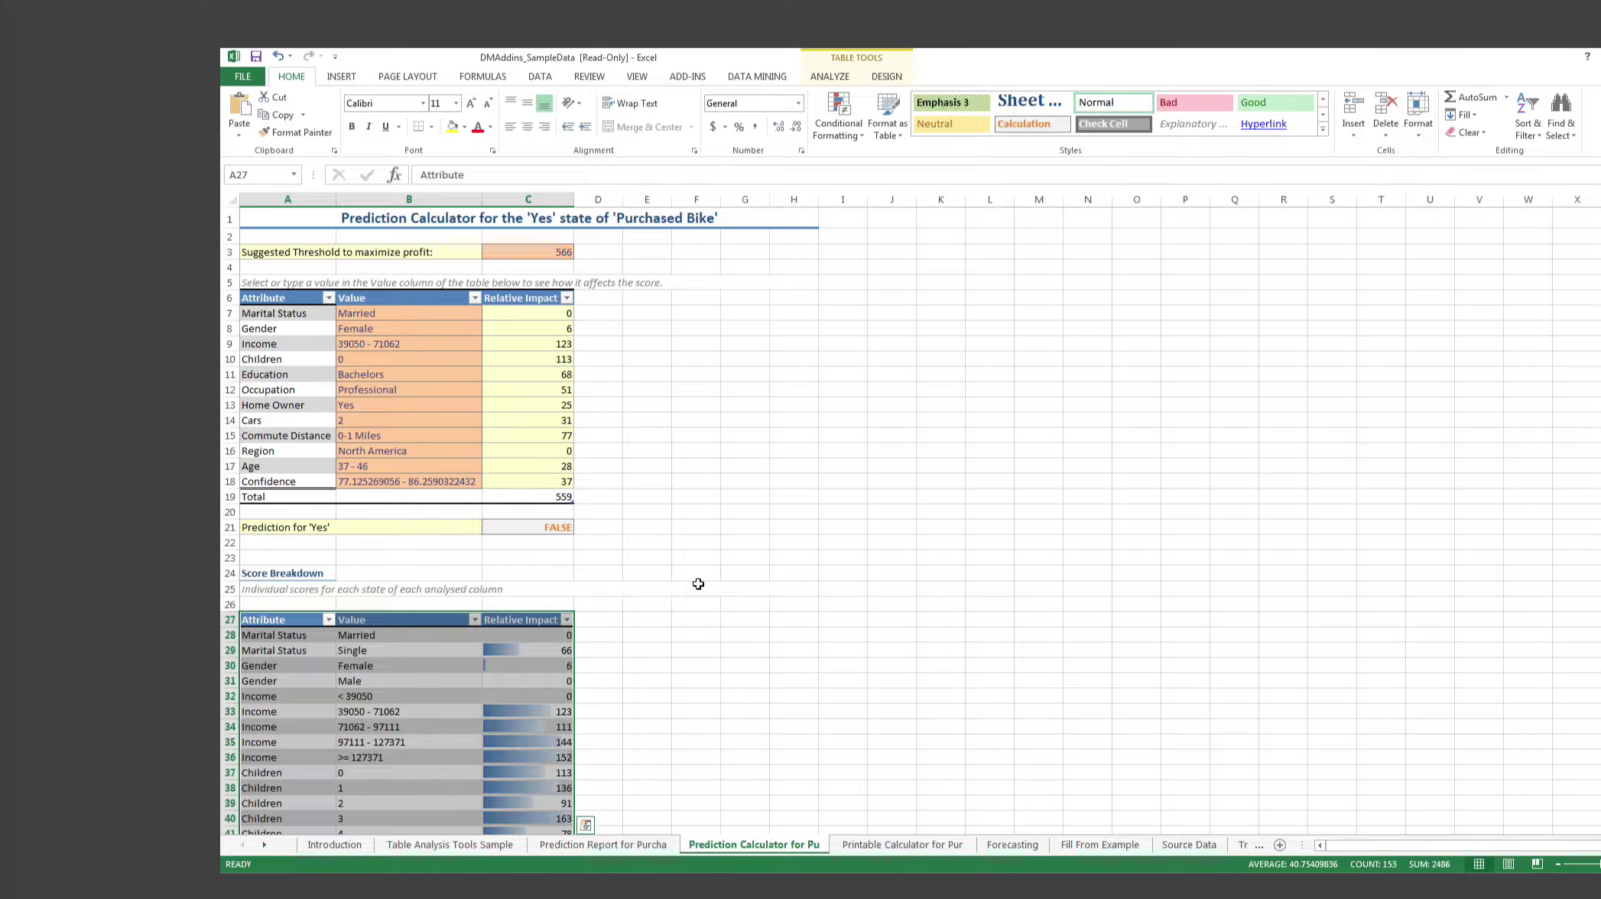
scroll(698, 584, down, 1)
scroll(697, 556, up, 1)
Examine the Prediction Calculator report's costs and profits, threshold charts and full score breakdown by attribute
click(659, 845)
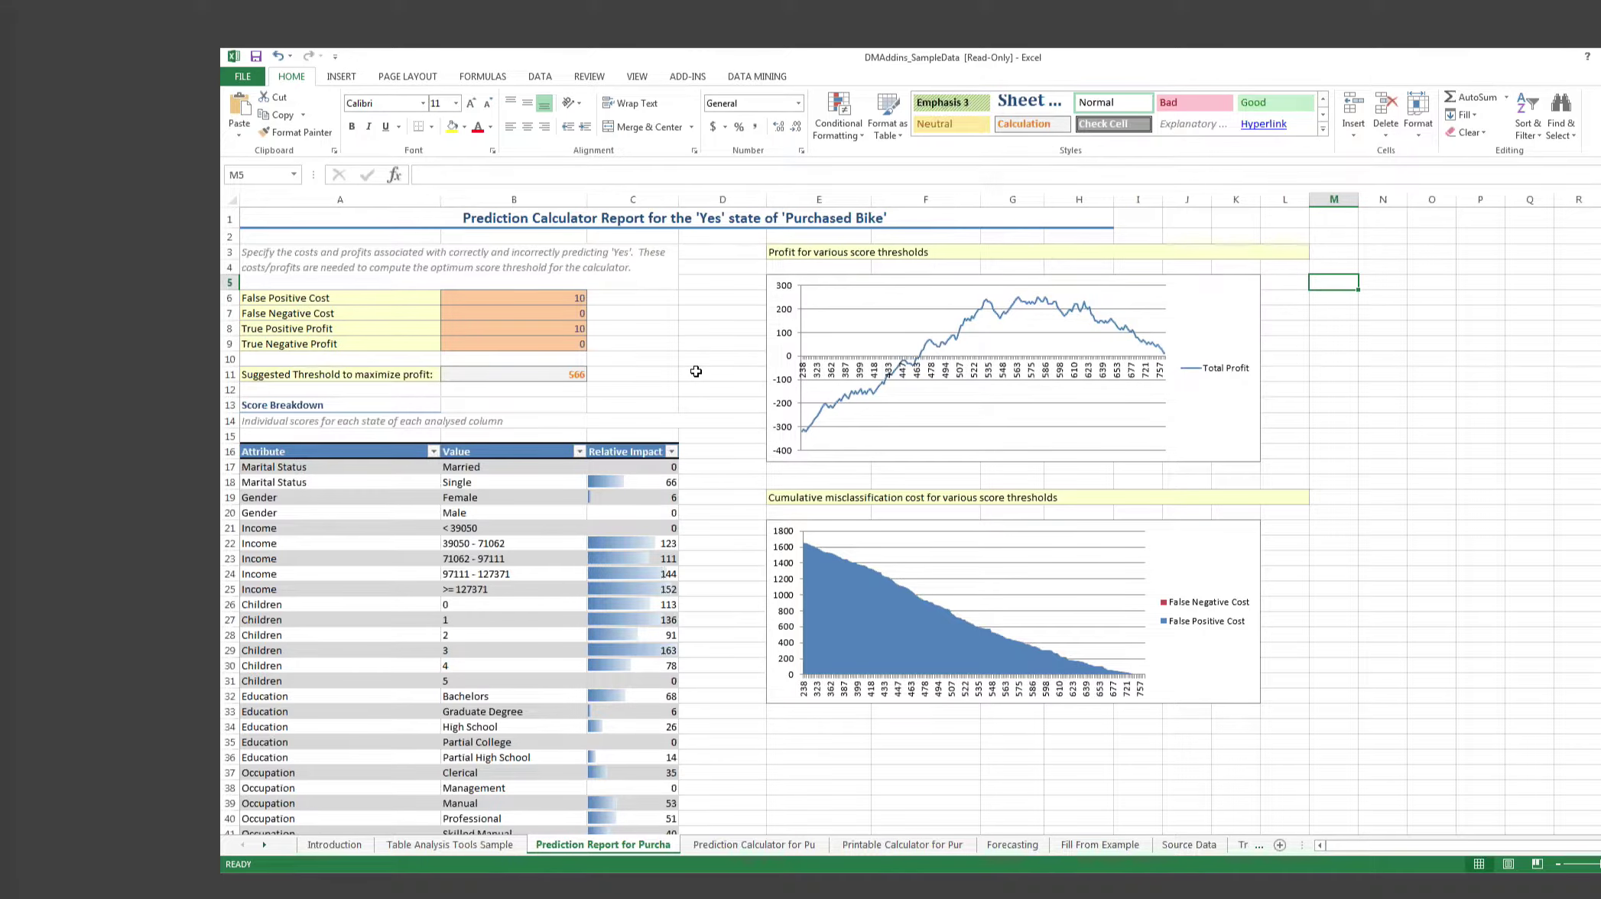
scroll(696, 371, up, 1)
scroll(771, 370, up, 1)
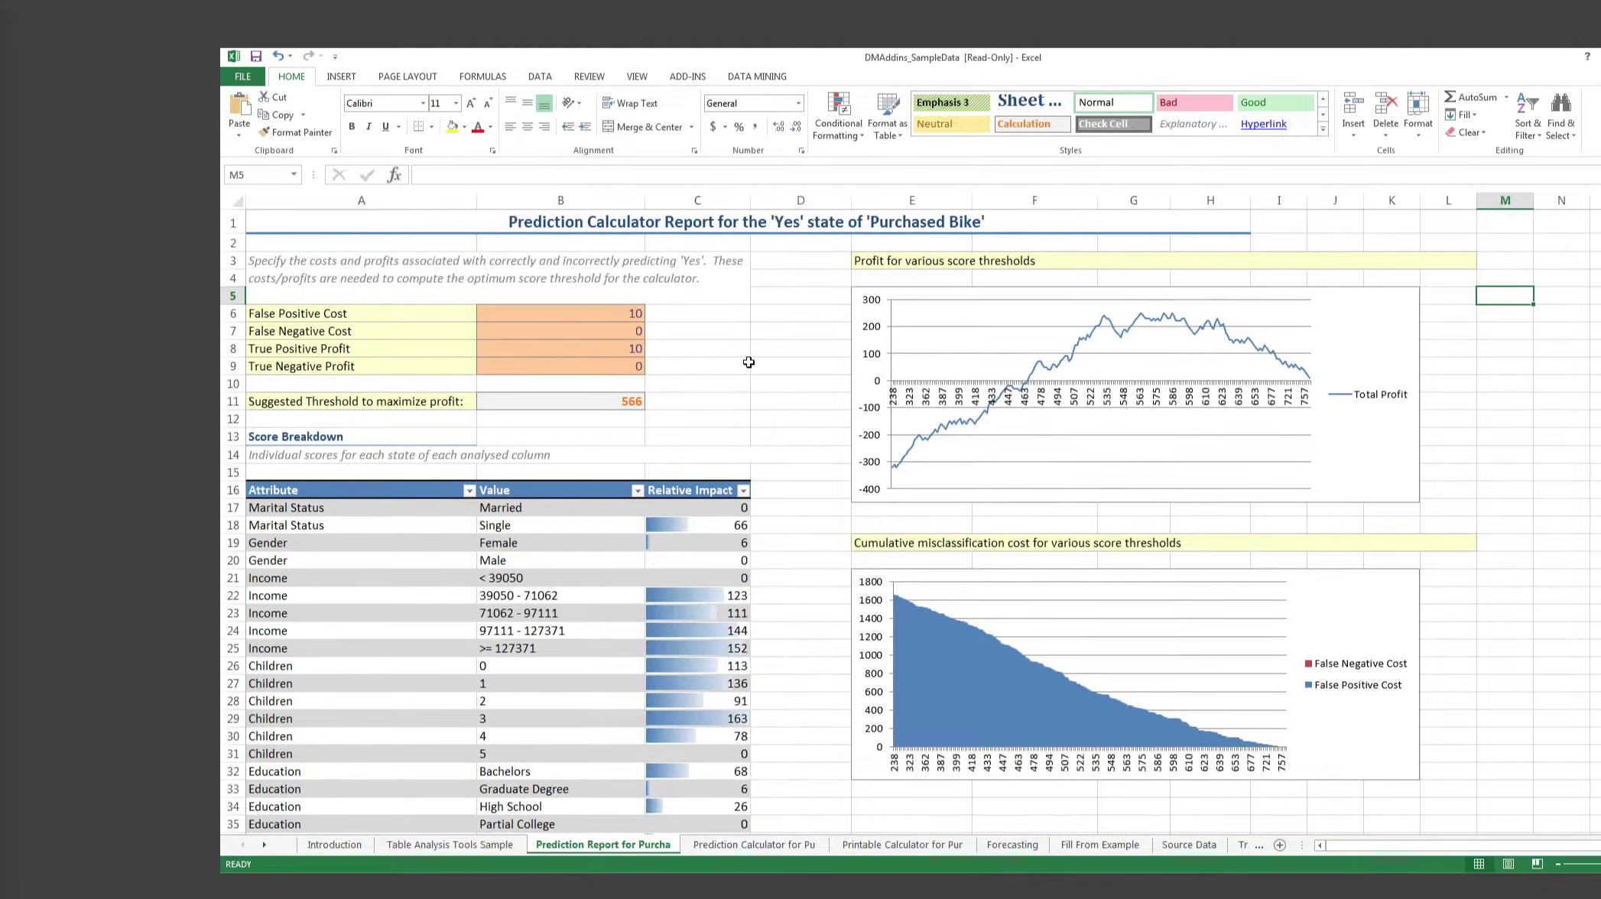
scroll(748, 362, down, 15)
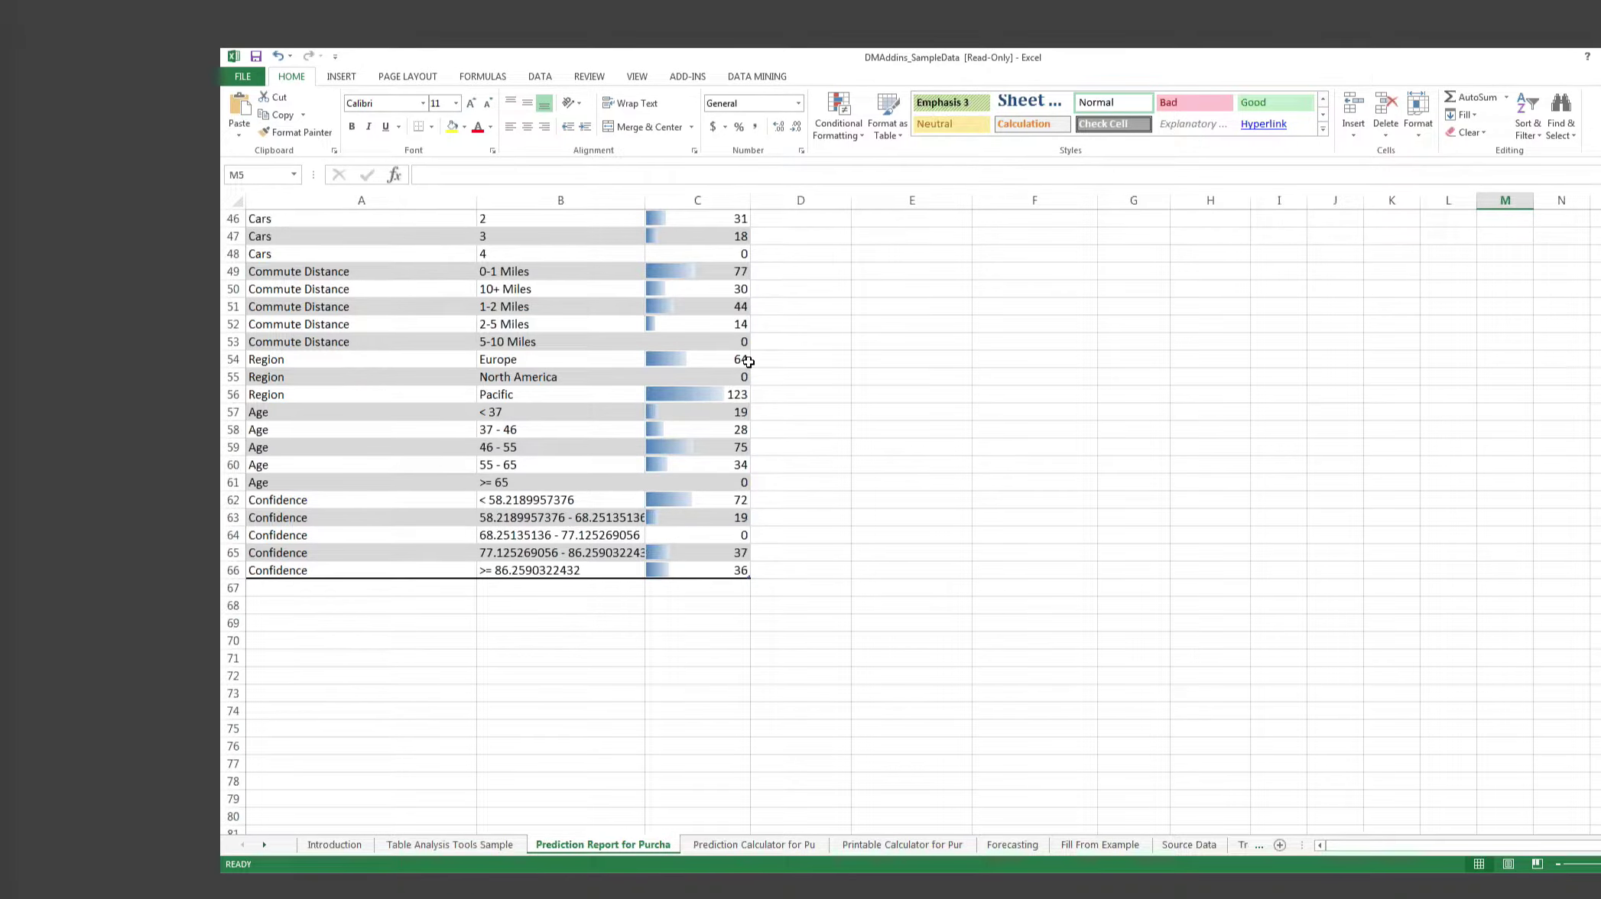
scroll(768, 356, up, 1)
scroll(768, 356, down, 4)
scroll(768, 348, up, 19)
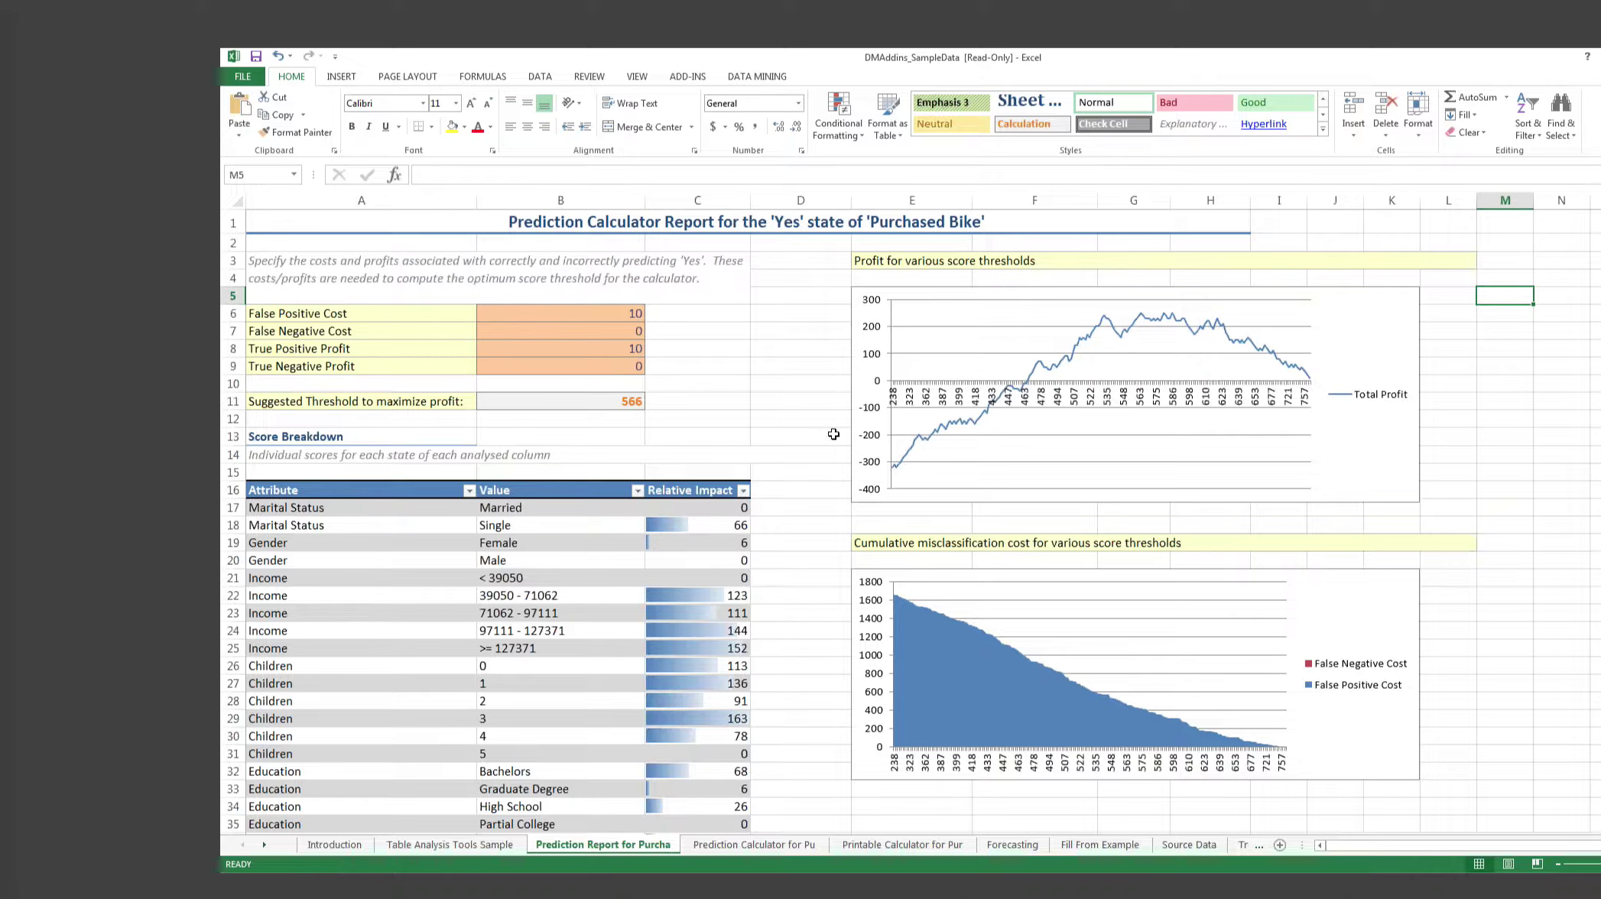
click(386, 526)
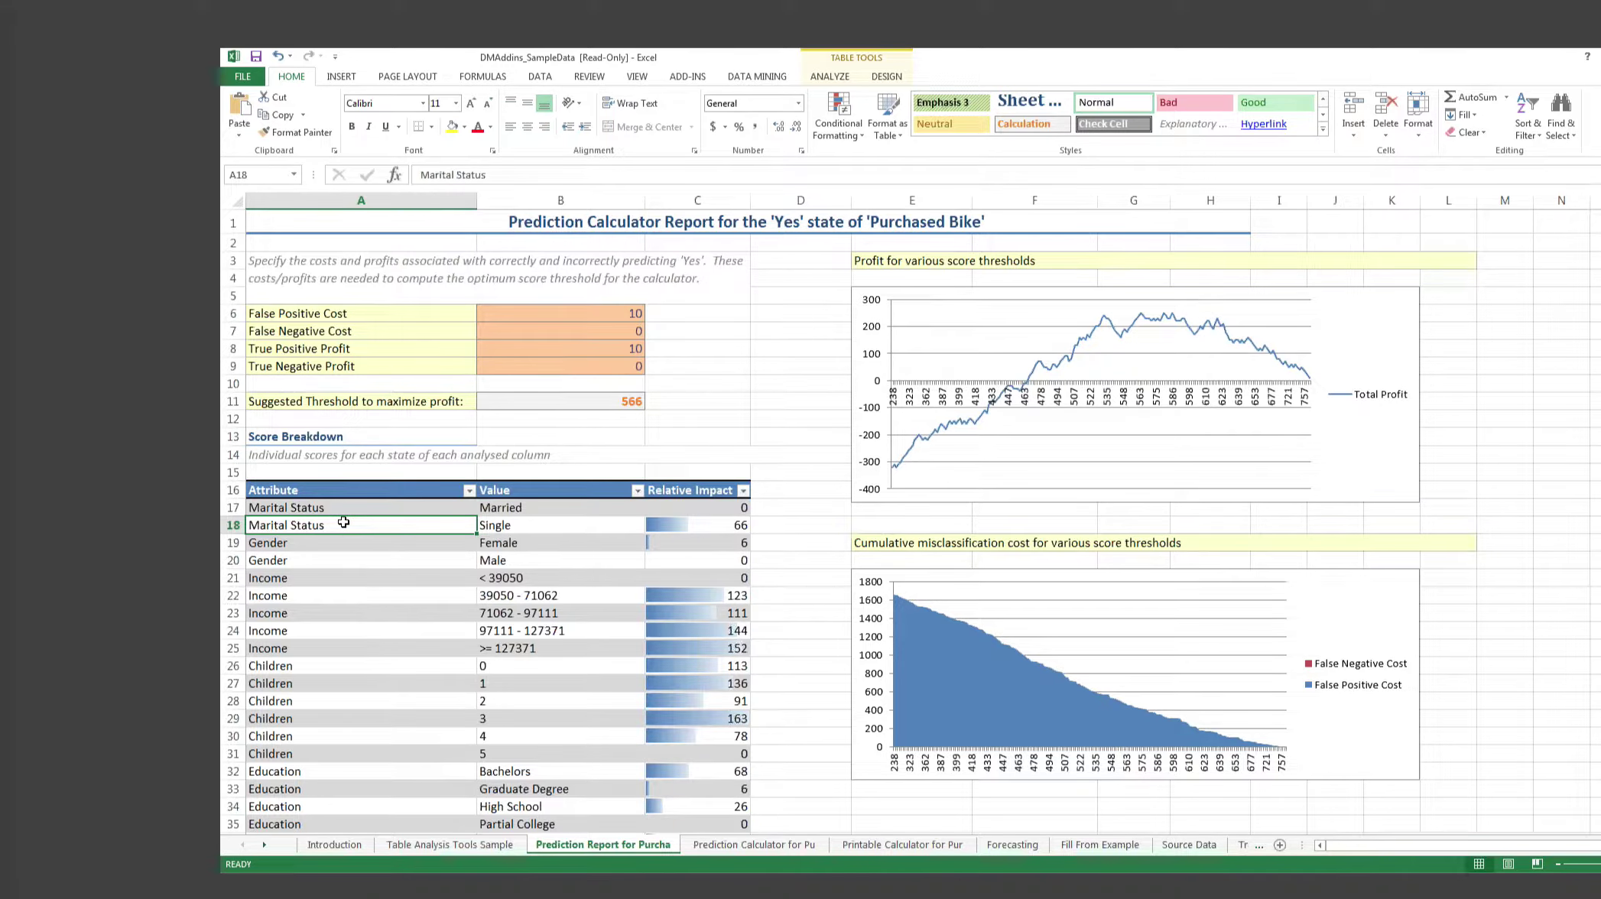
Look through the Score Breakdown attributes, including the filter list of the Attribute column and the income ranges
scroll(343, 521, down, 1)
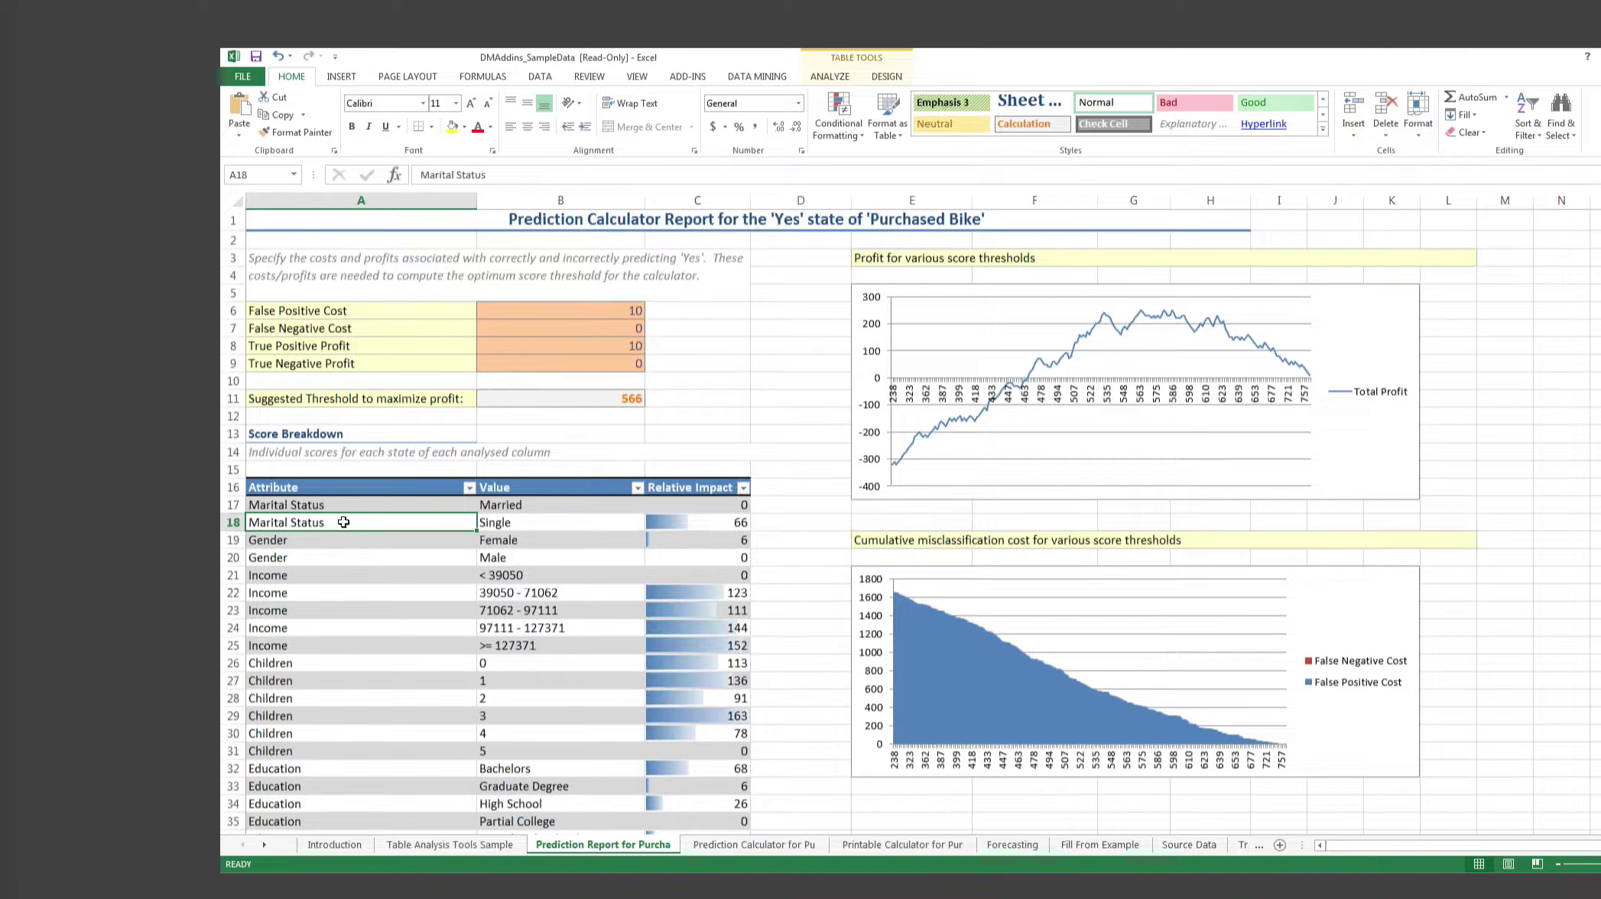
scroll(343, 522, down, 2)
drag(359, 395, 360, 571)
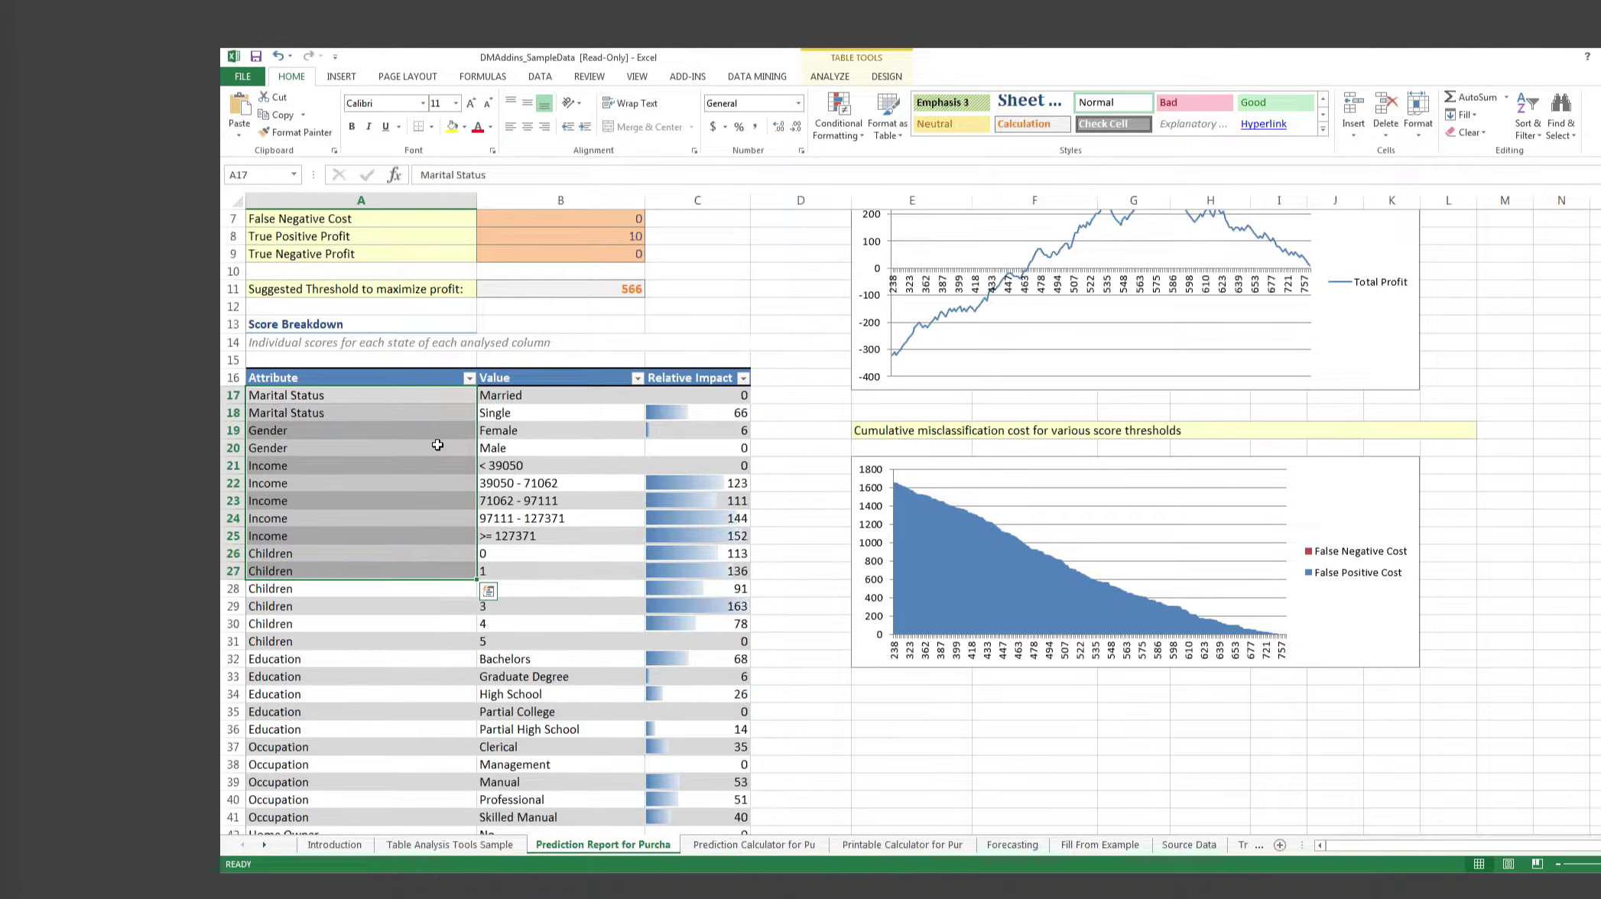
click(437, 432)
scroll(438, 445, up, 1)
click(470, 430)
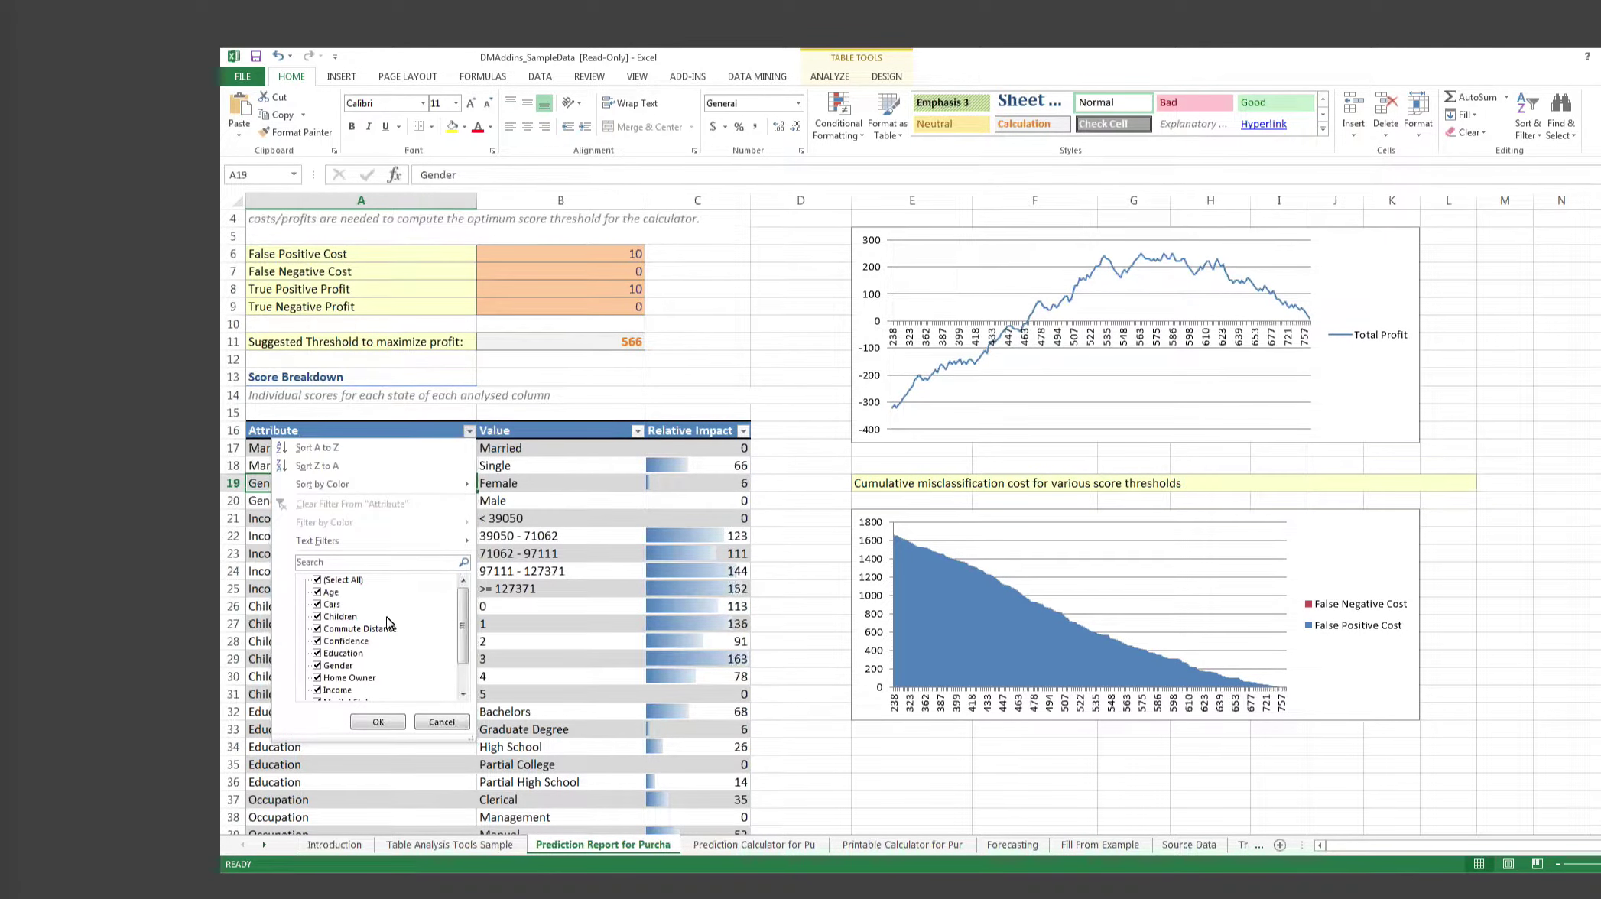
click(533, 554)
click(531, 536)
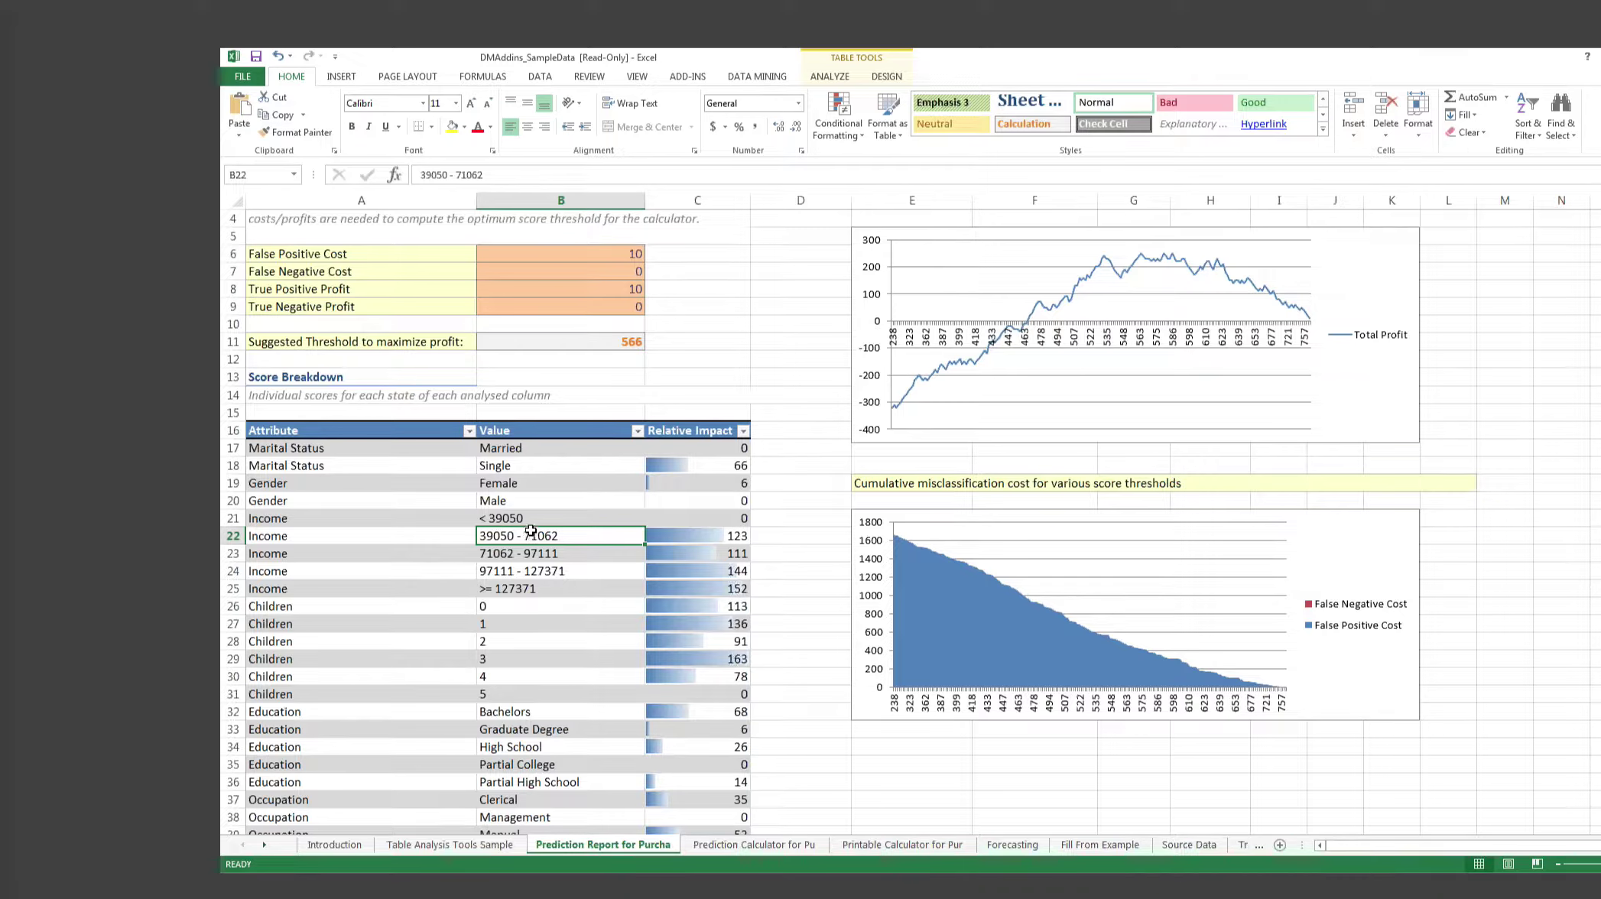
Examine the Married and Single entries of Marital Status in the Score Breakdown table
click(525, 448)
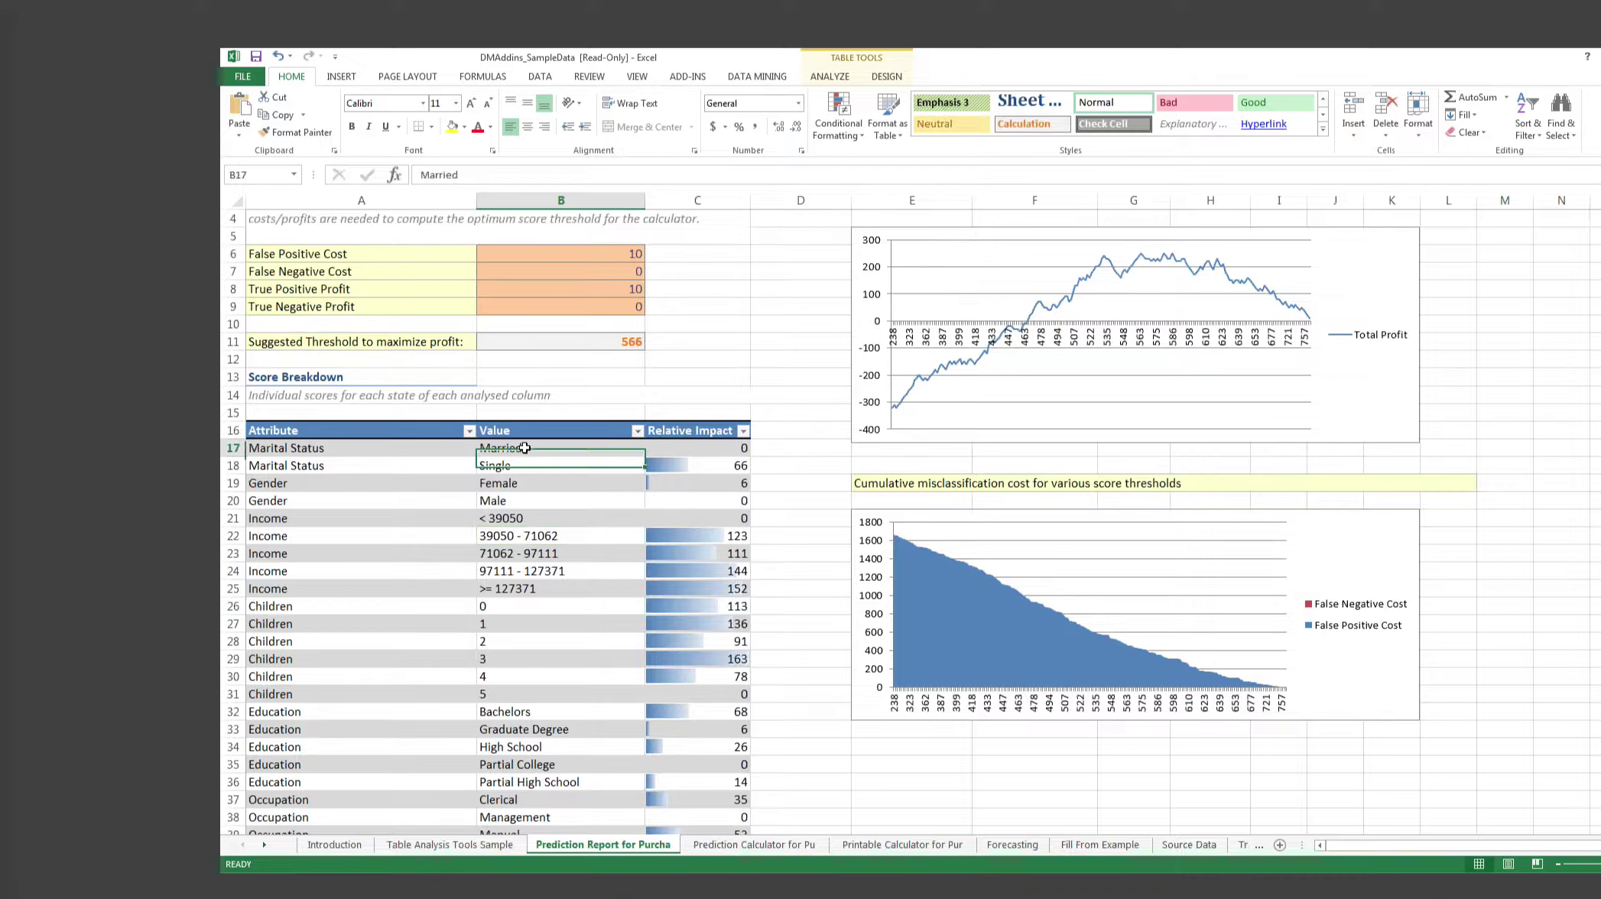
key(Left)
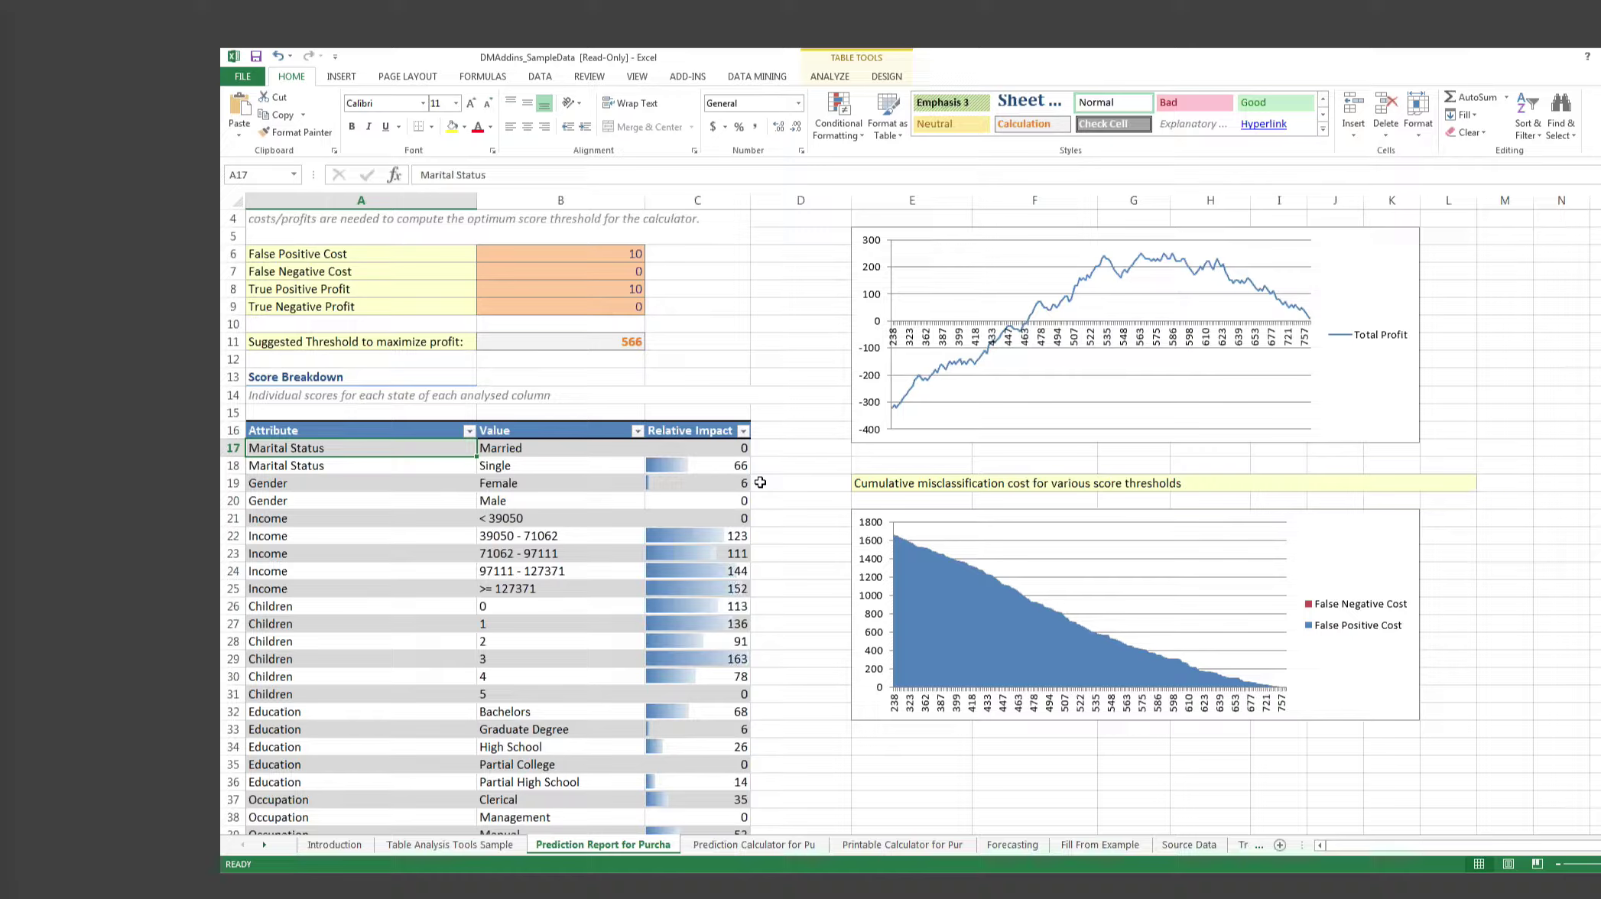
key(Down)
key(Down)
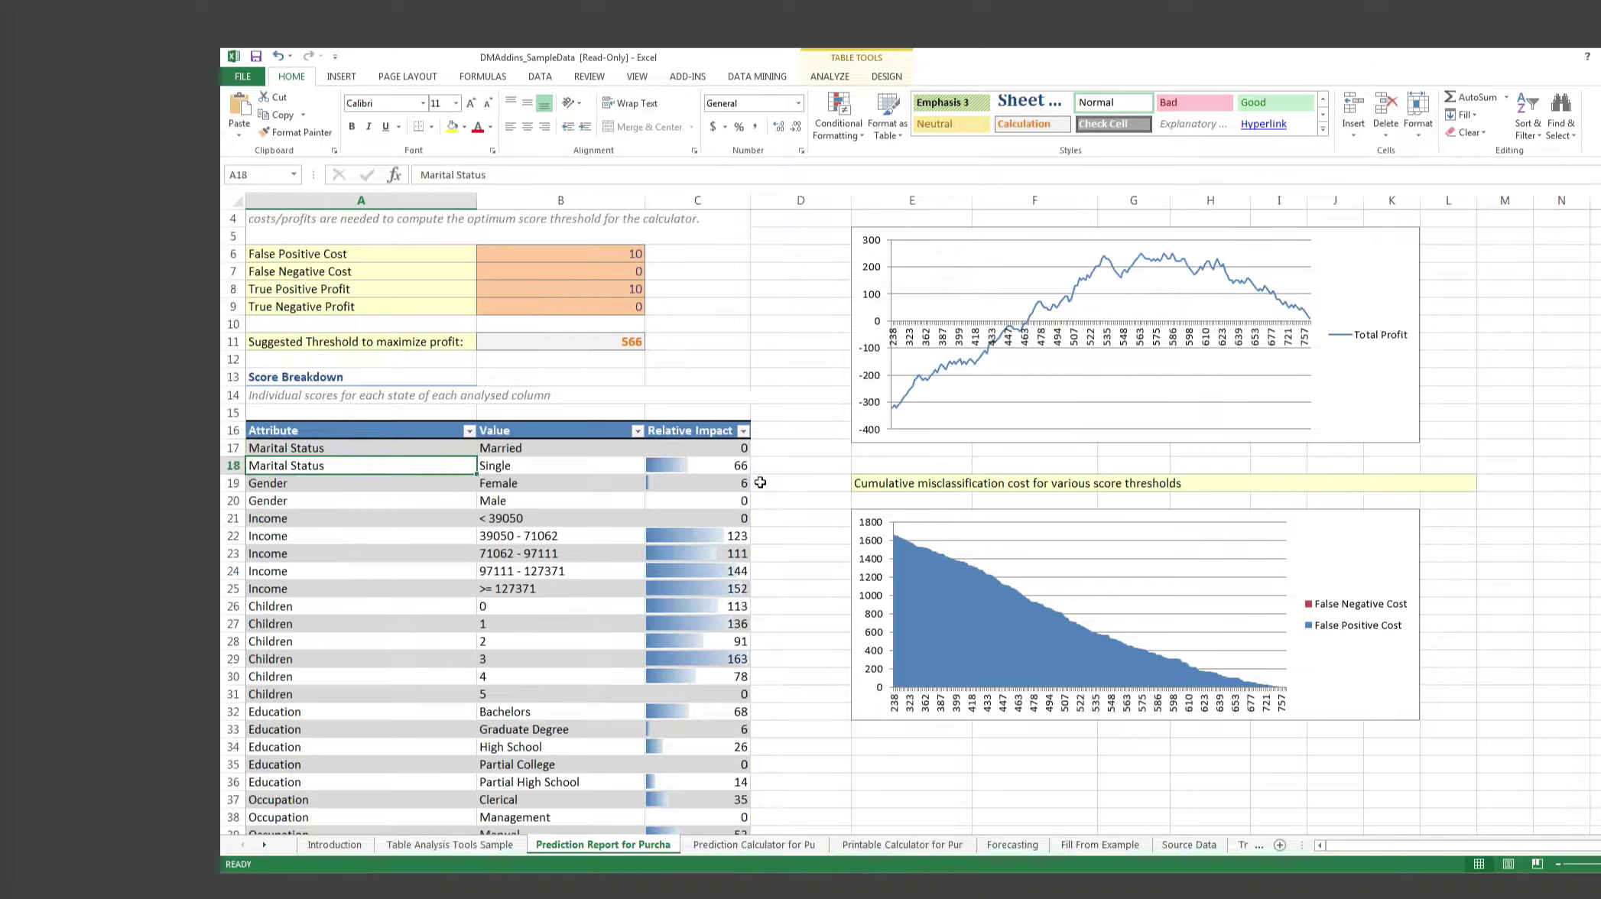
key(Up)
key(Up)
key(Right)
key(Right)
key(Left)
key(Left)
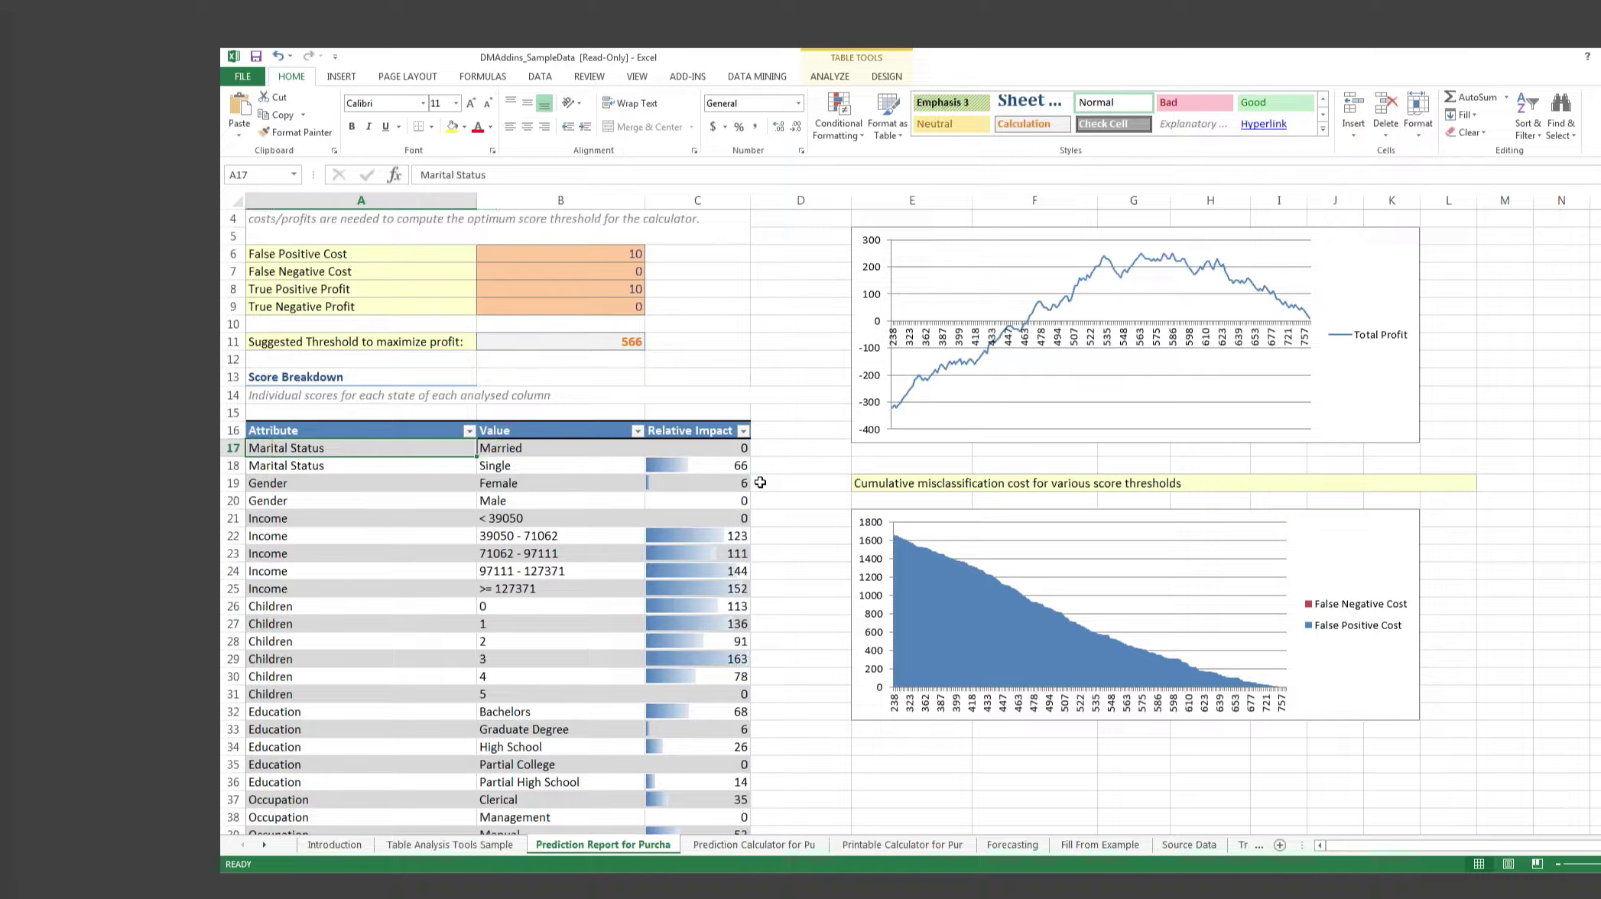
Highlight the two Marital Status rows and compare the relative impact of Married and Single at a larger zoom
key(shift+Down)
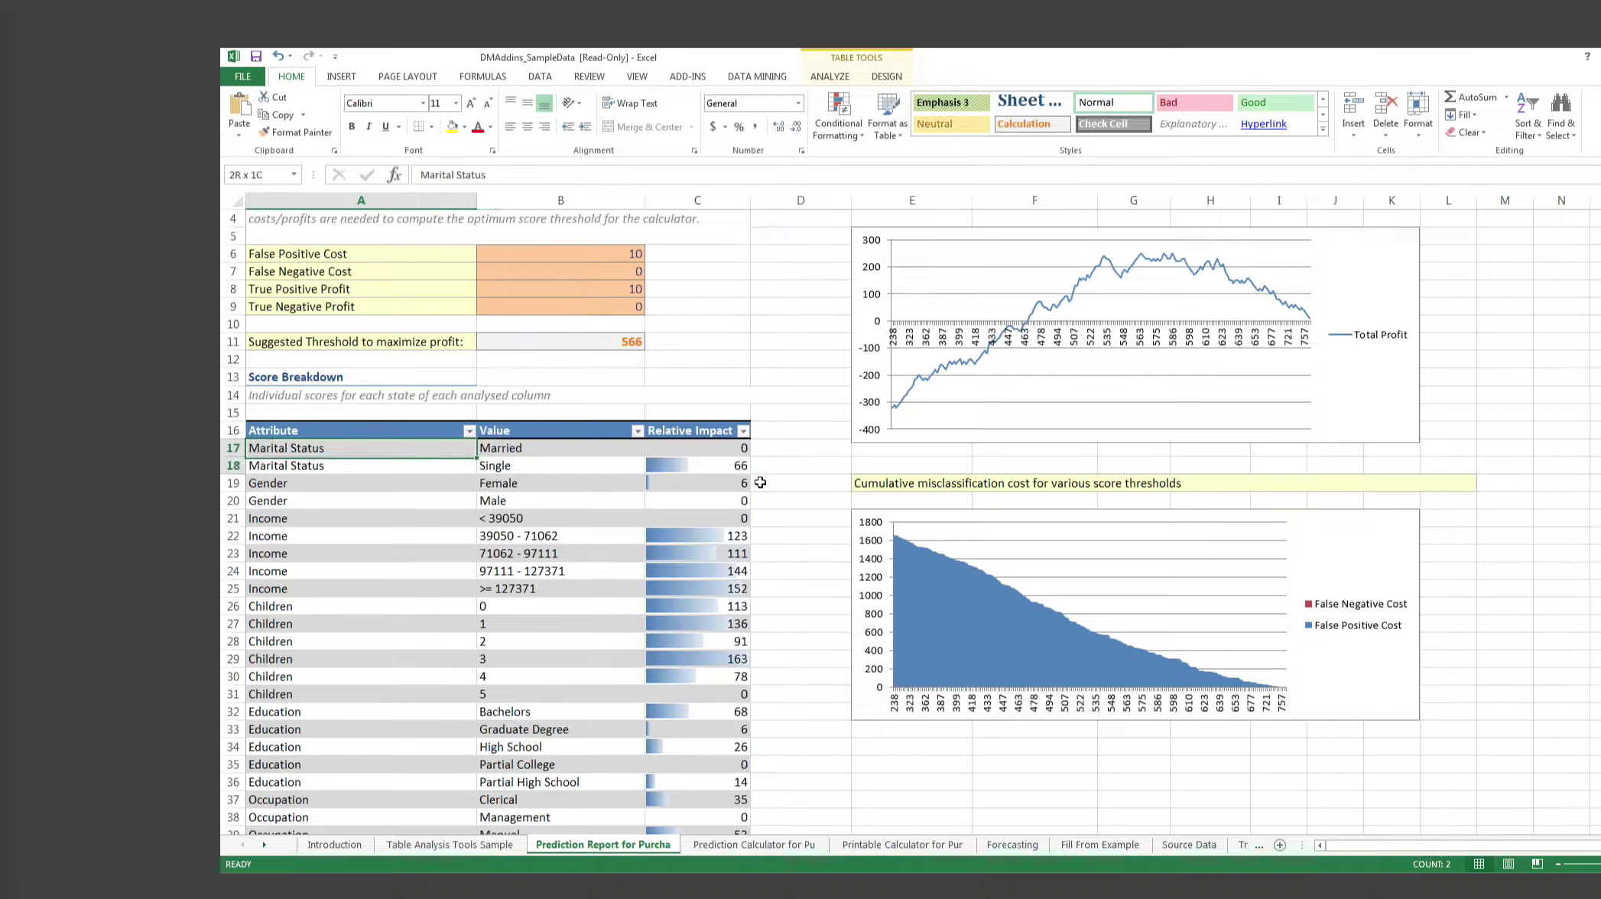
ctrl+scroll(910, 512, up, 1)
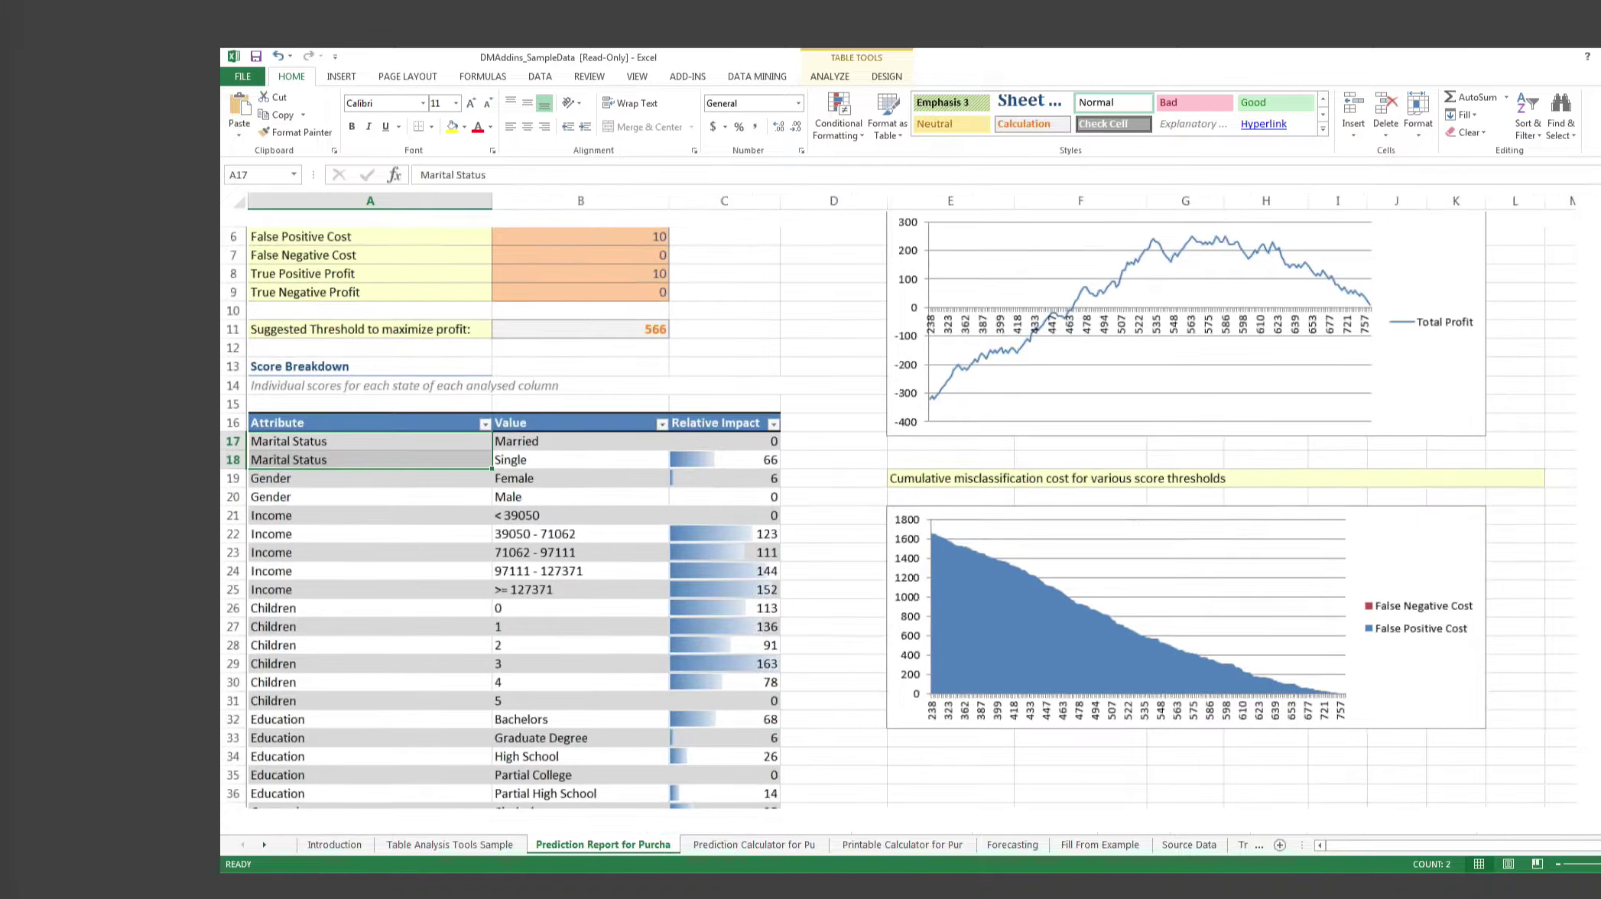
ctrl+scroll(910, 512, up, 1)
key(shift+Right)
key(shift+Right)
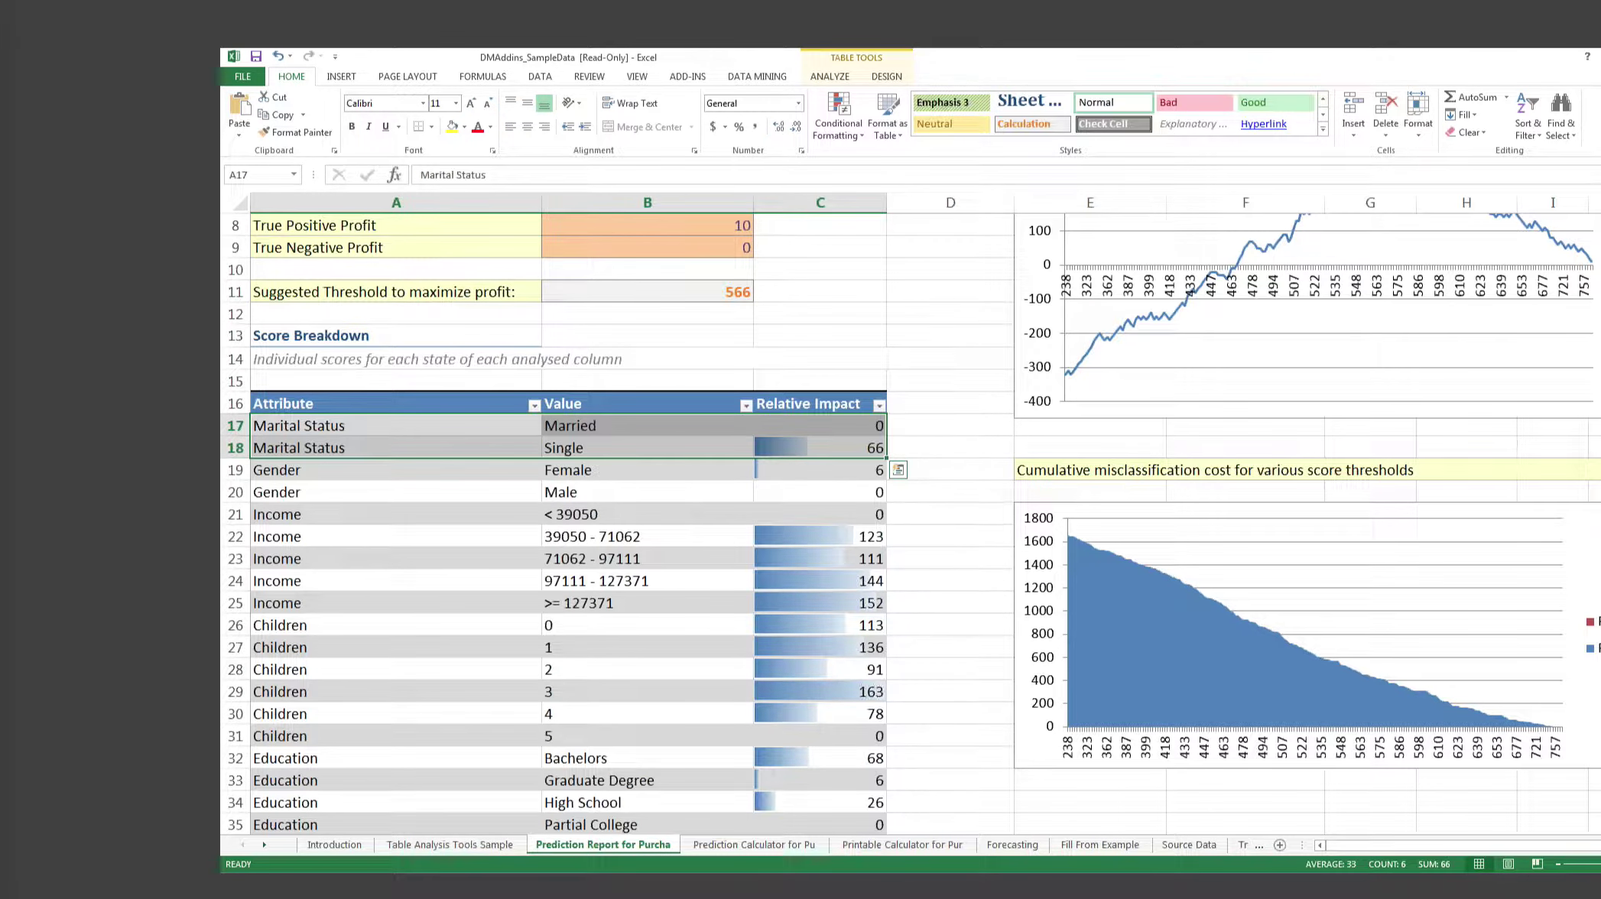
click(797, 425)
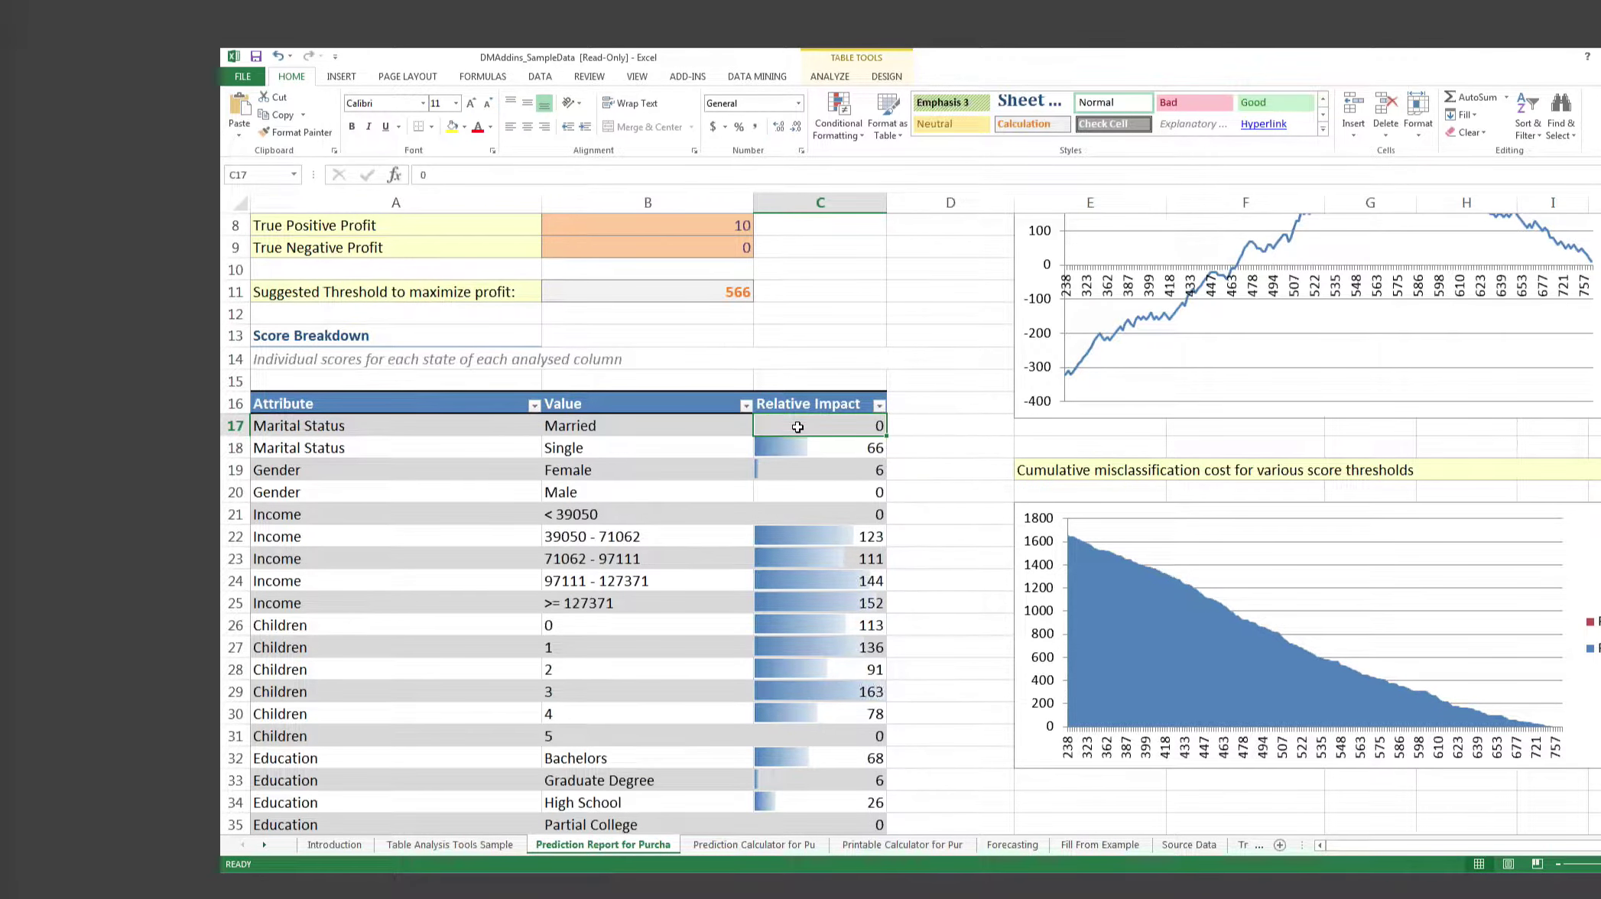
click(807, 446)
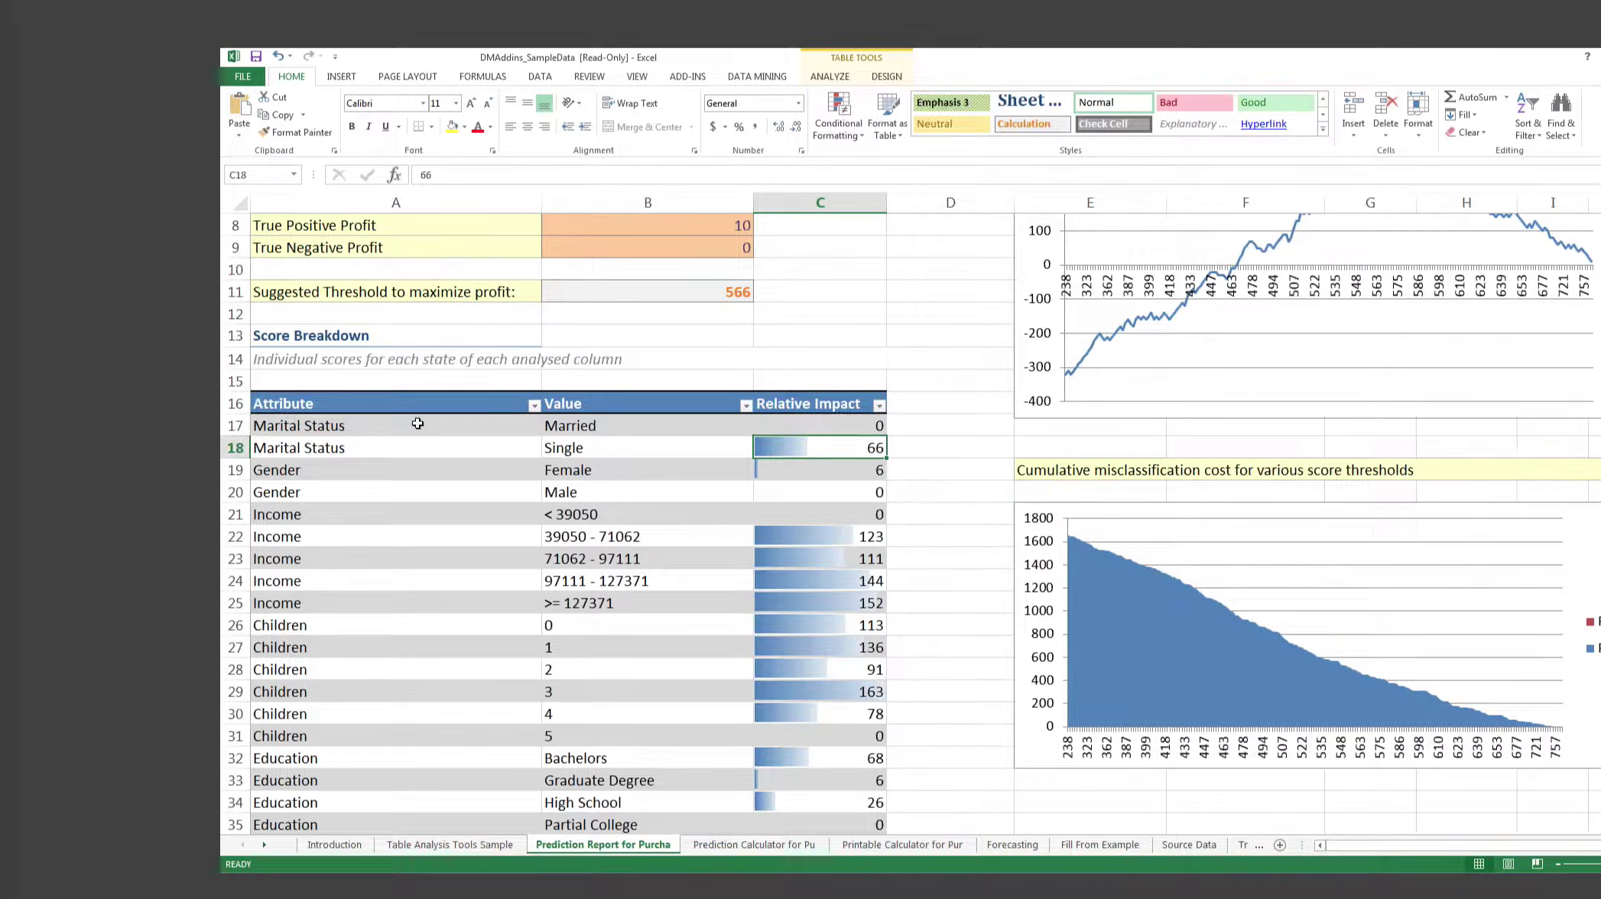
drag(417, 424, 797, 479)
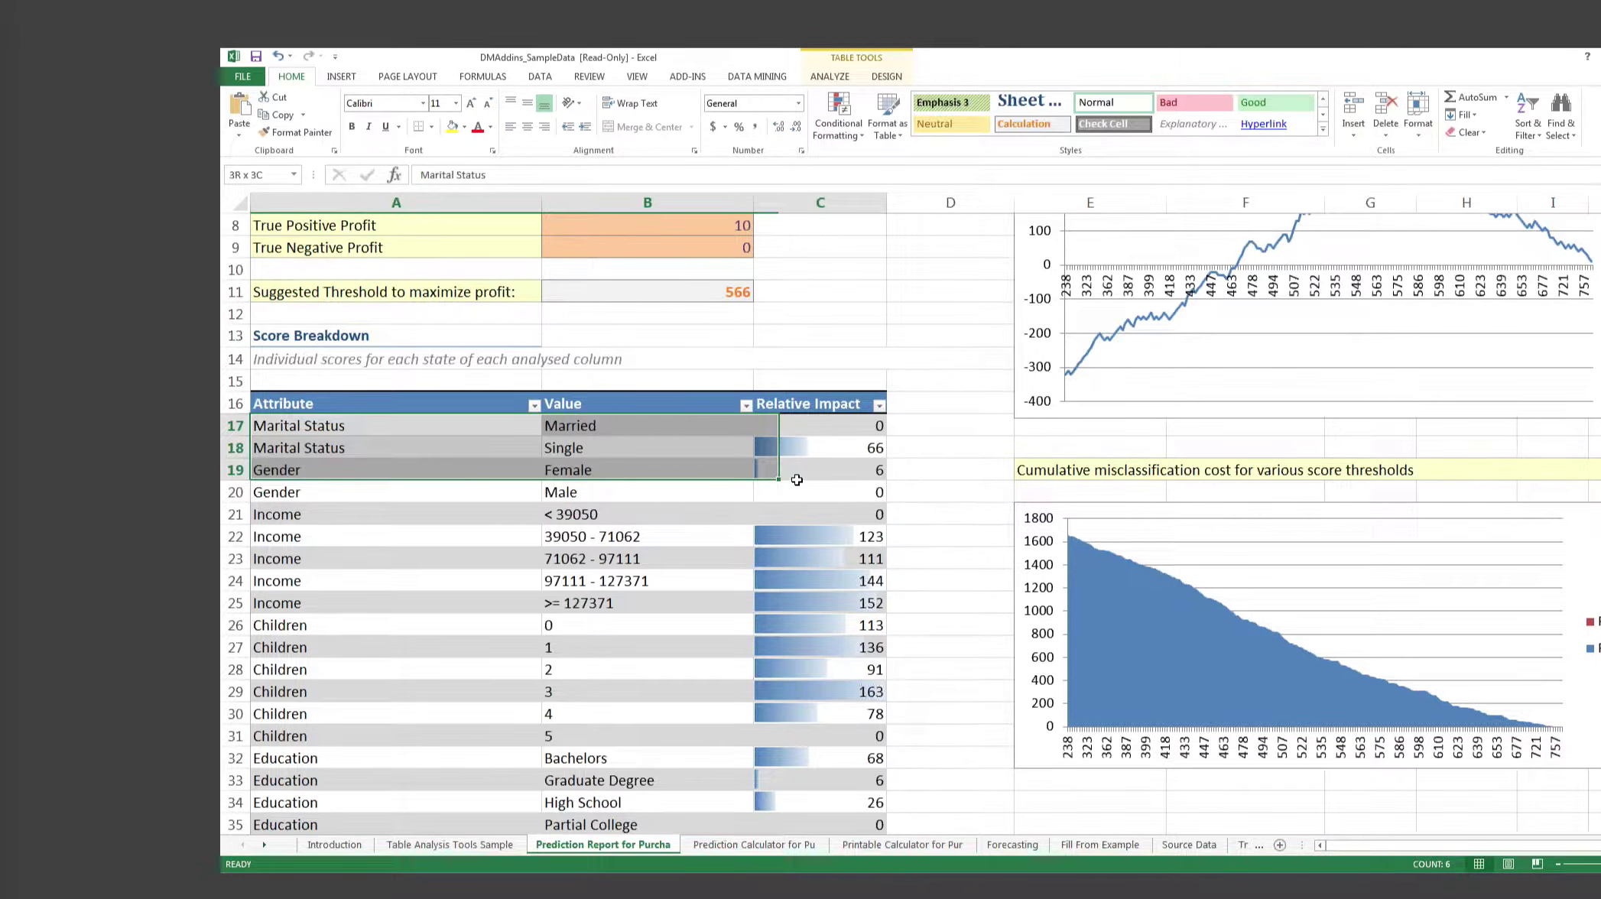
drag(797, 480, 818, 453)
key(ctrl+q)
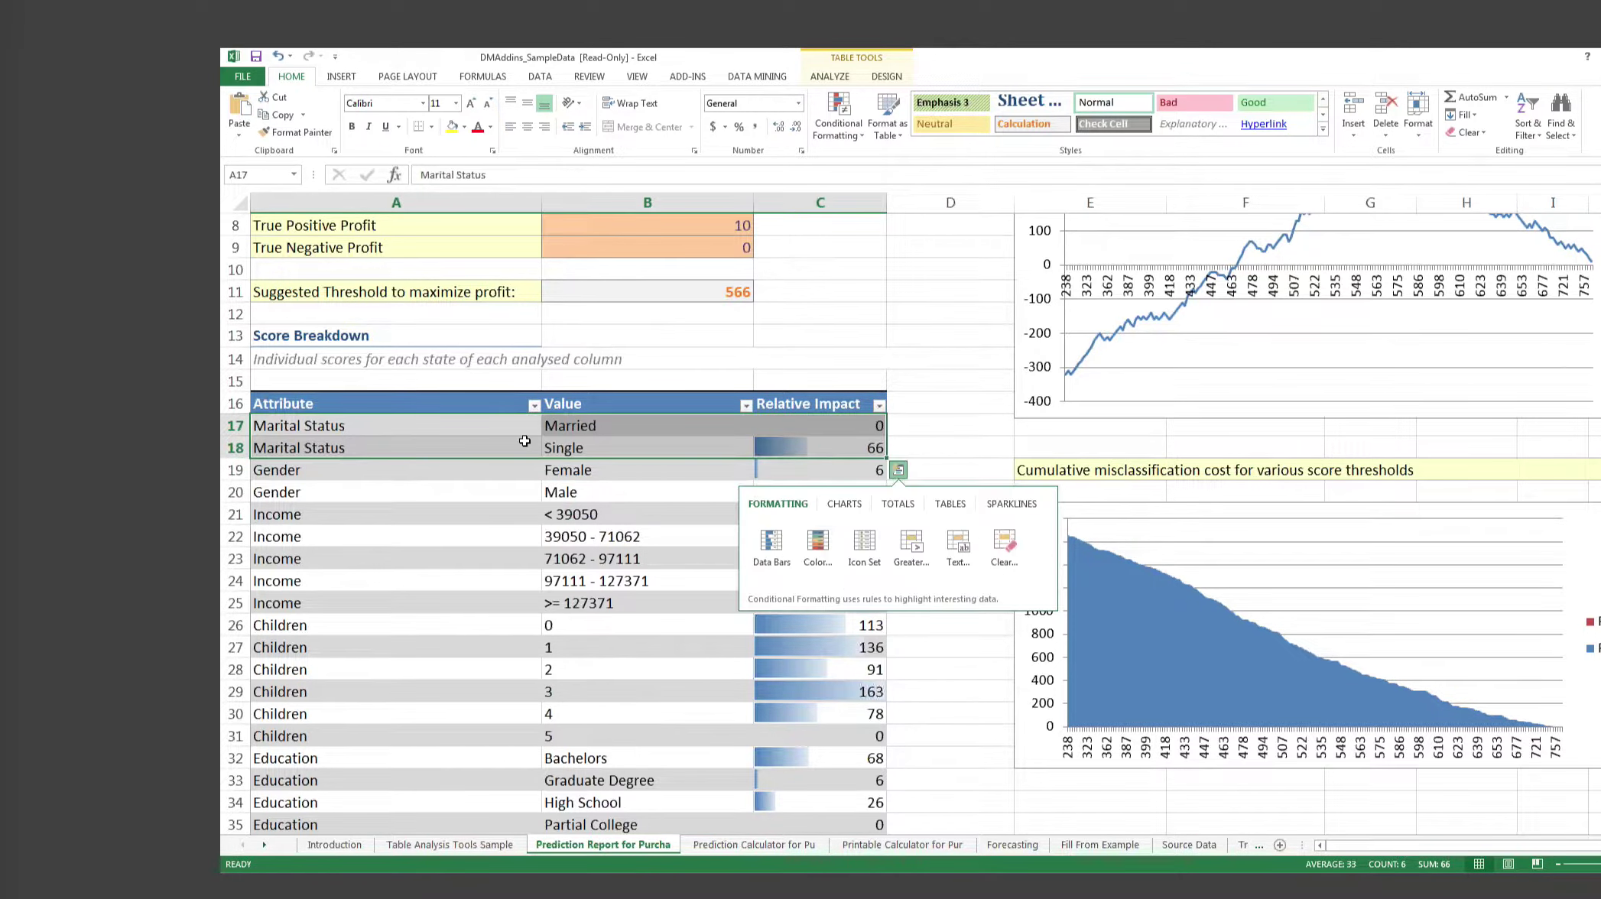
Compare the relative impact of the Female and Male rows with that of the Single row
click(567, 466)
scroll(918, 627, up, 2)
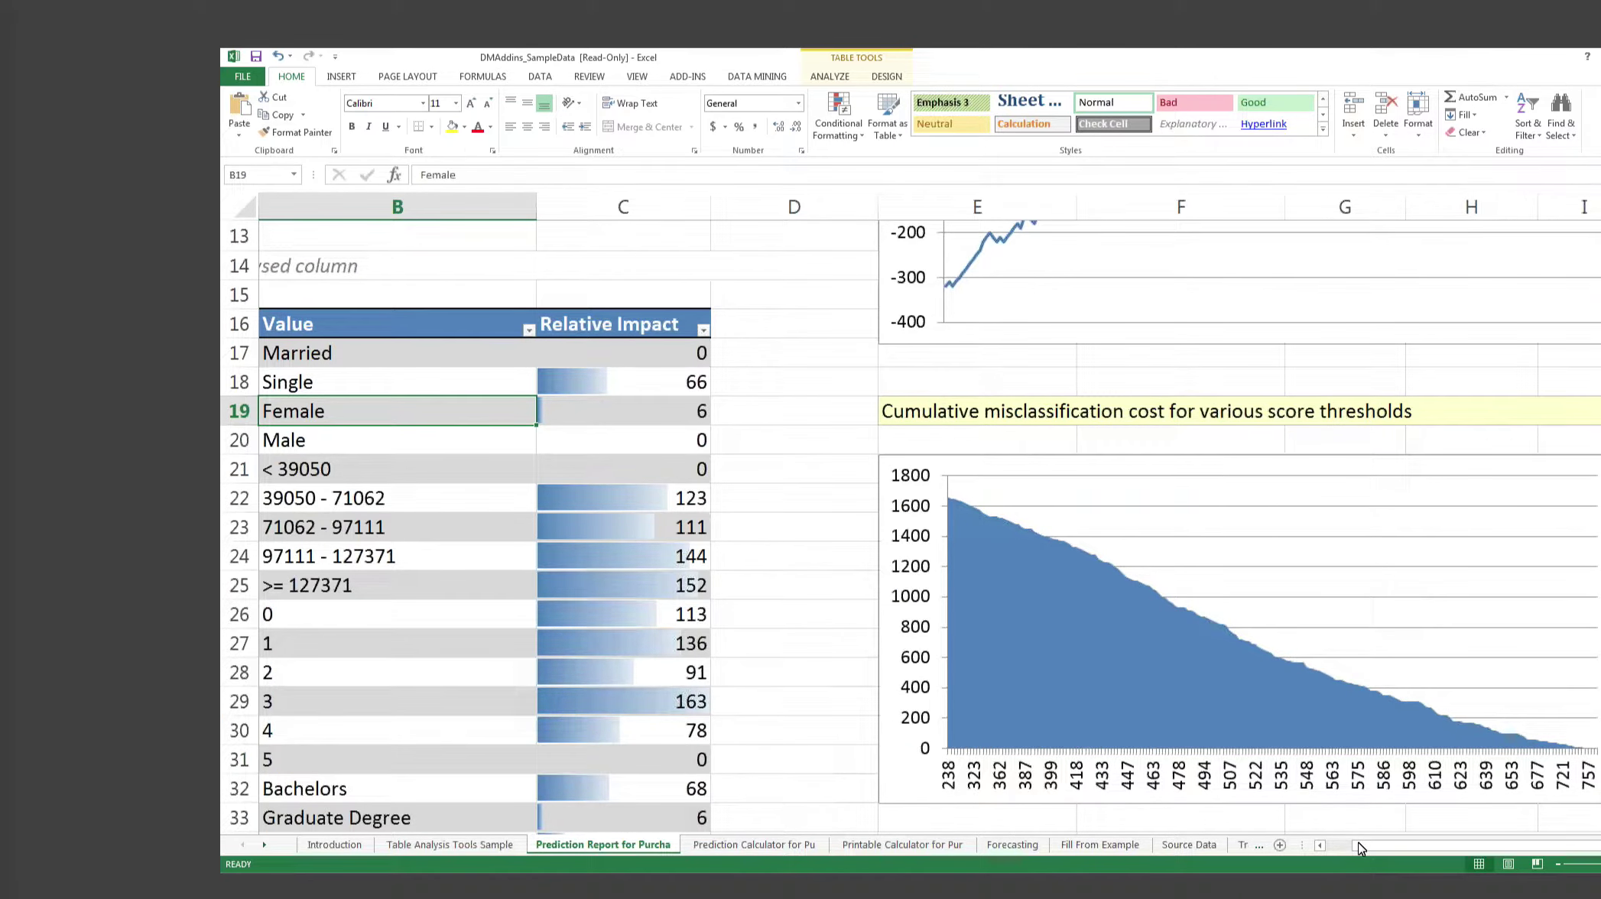
scroll(1359, 842, left, 2)
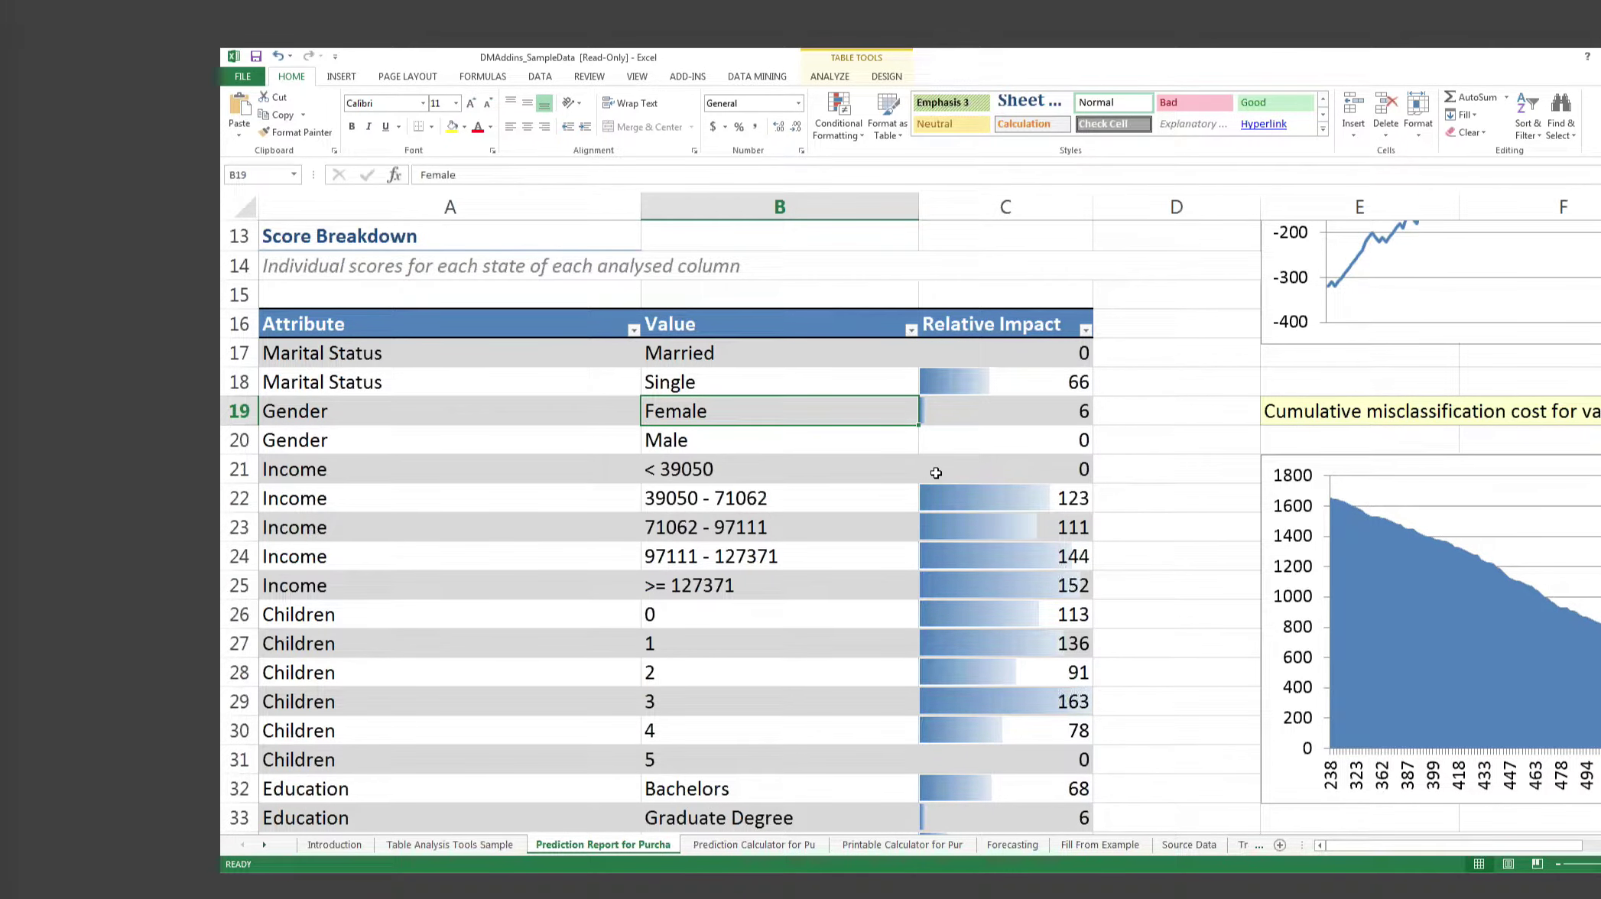
drag(335, 409, 996, 438)
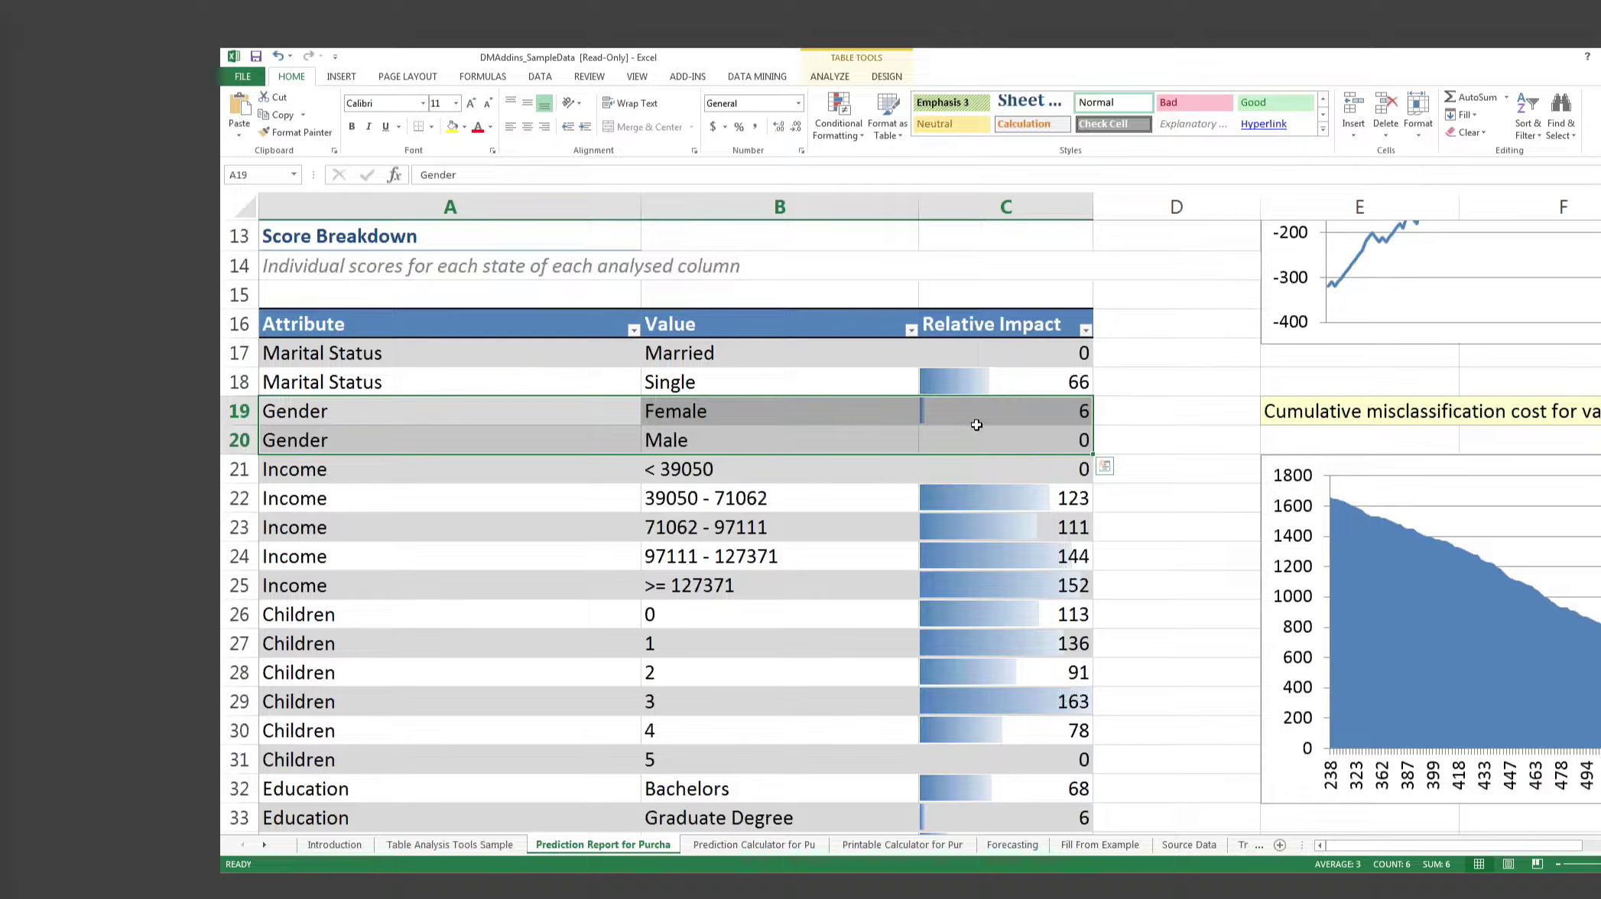
click(977, 425)
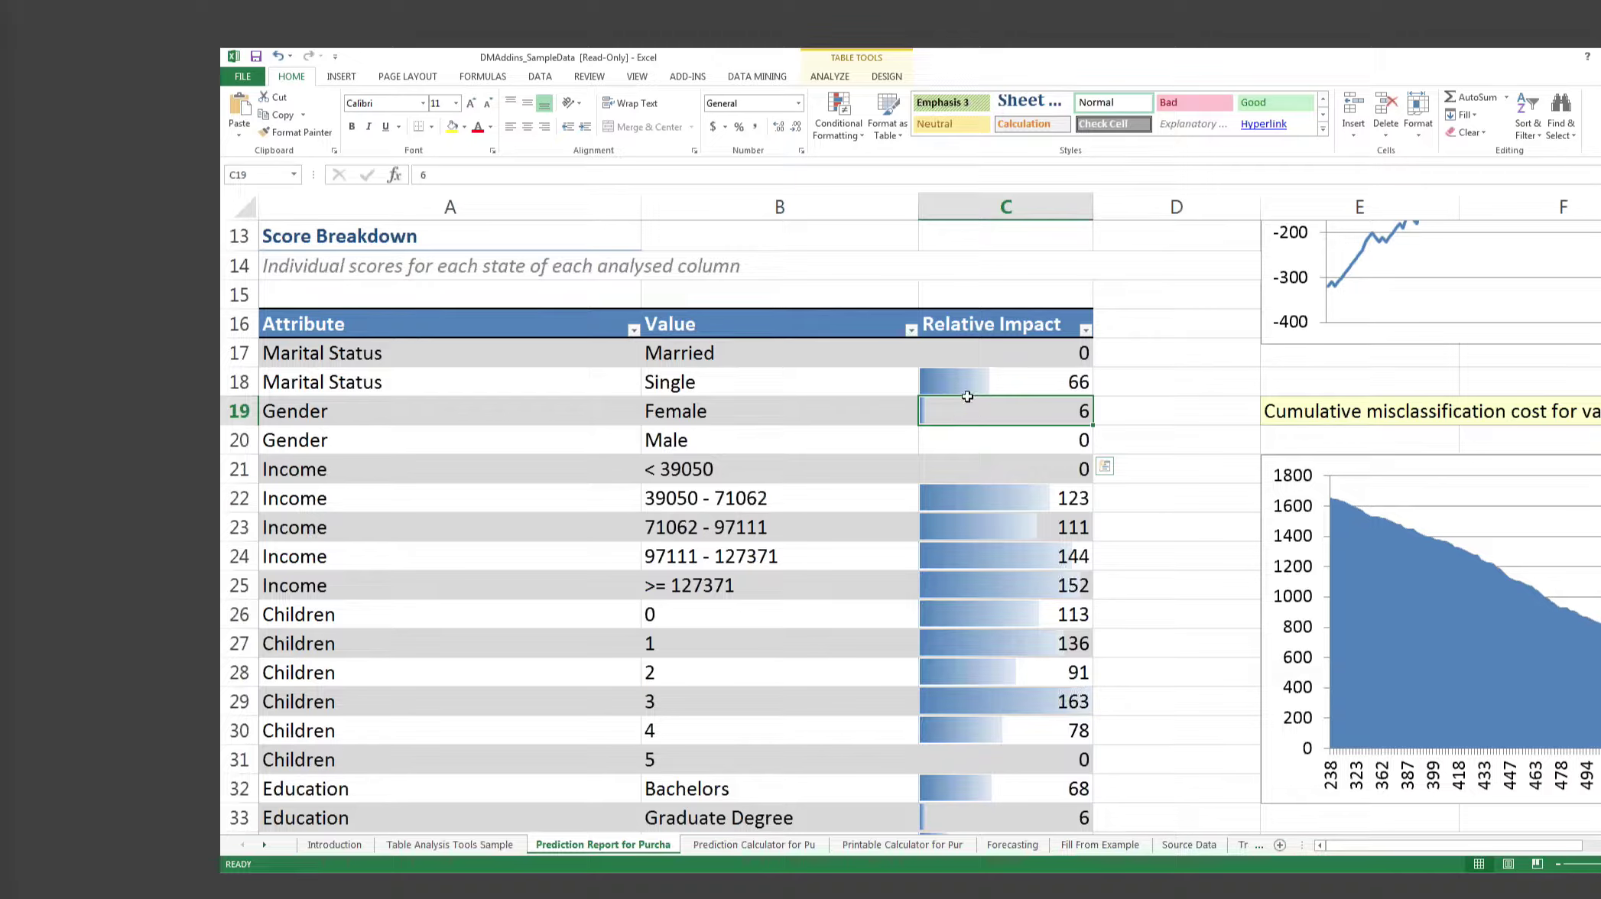
drag(967, 396, 966, 389)
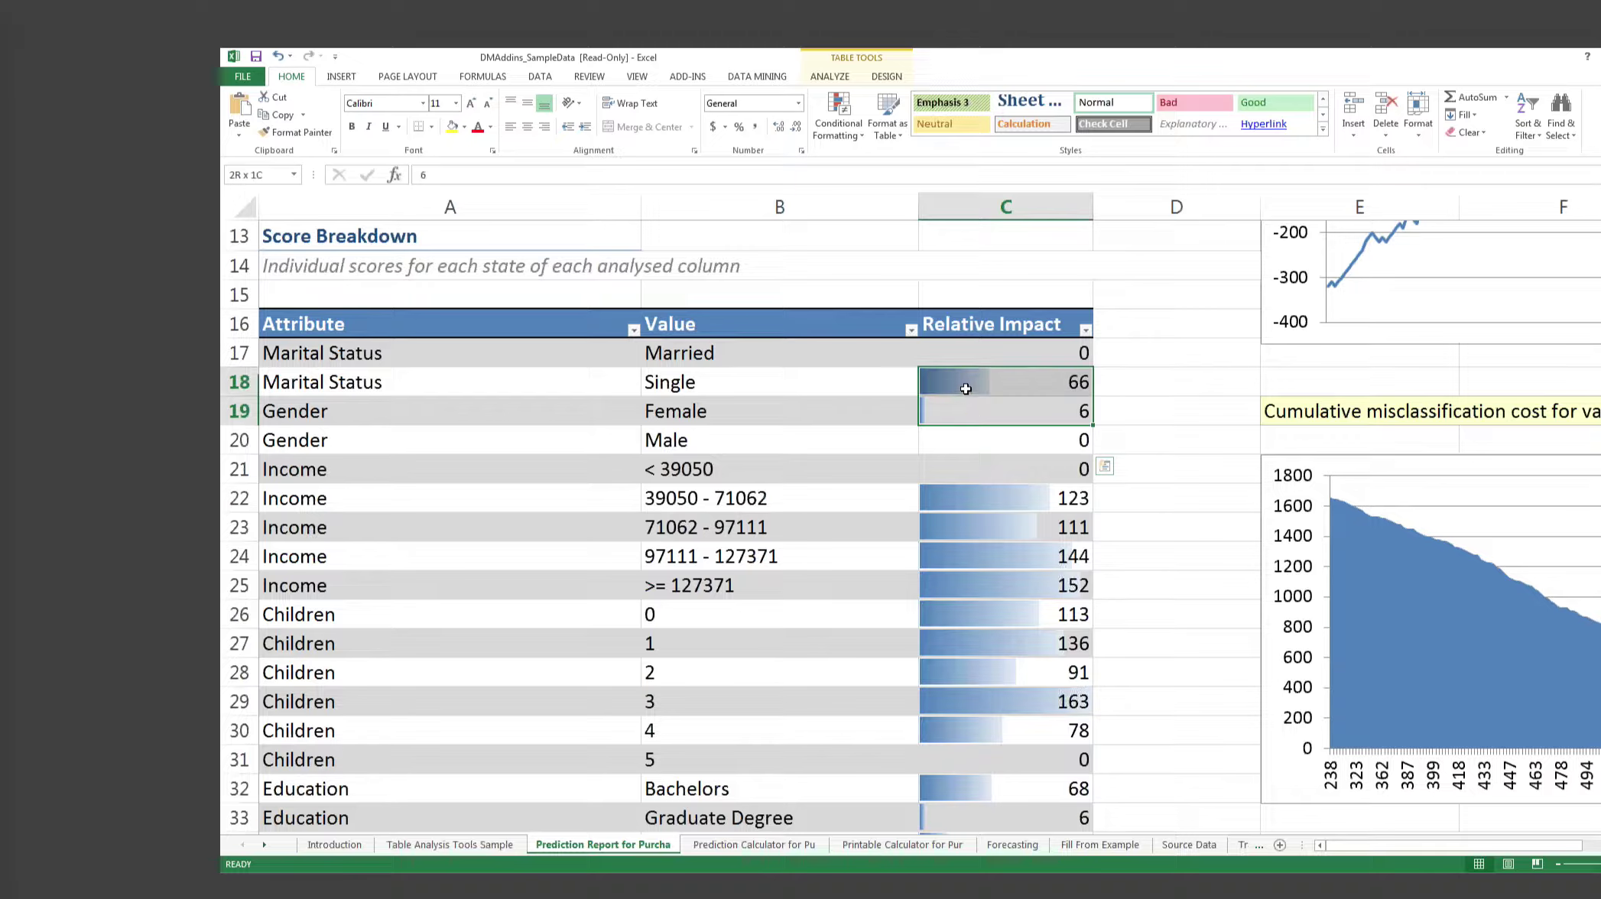
drag(966, 389, 965, 389)
drag(966, 389, 966, 388)
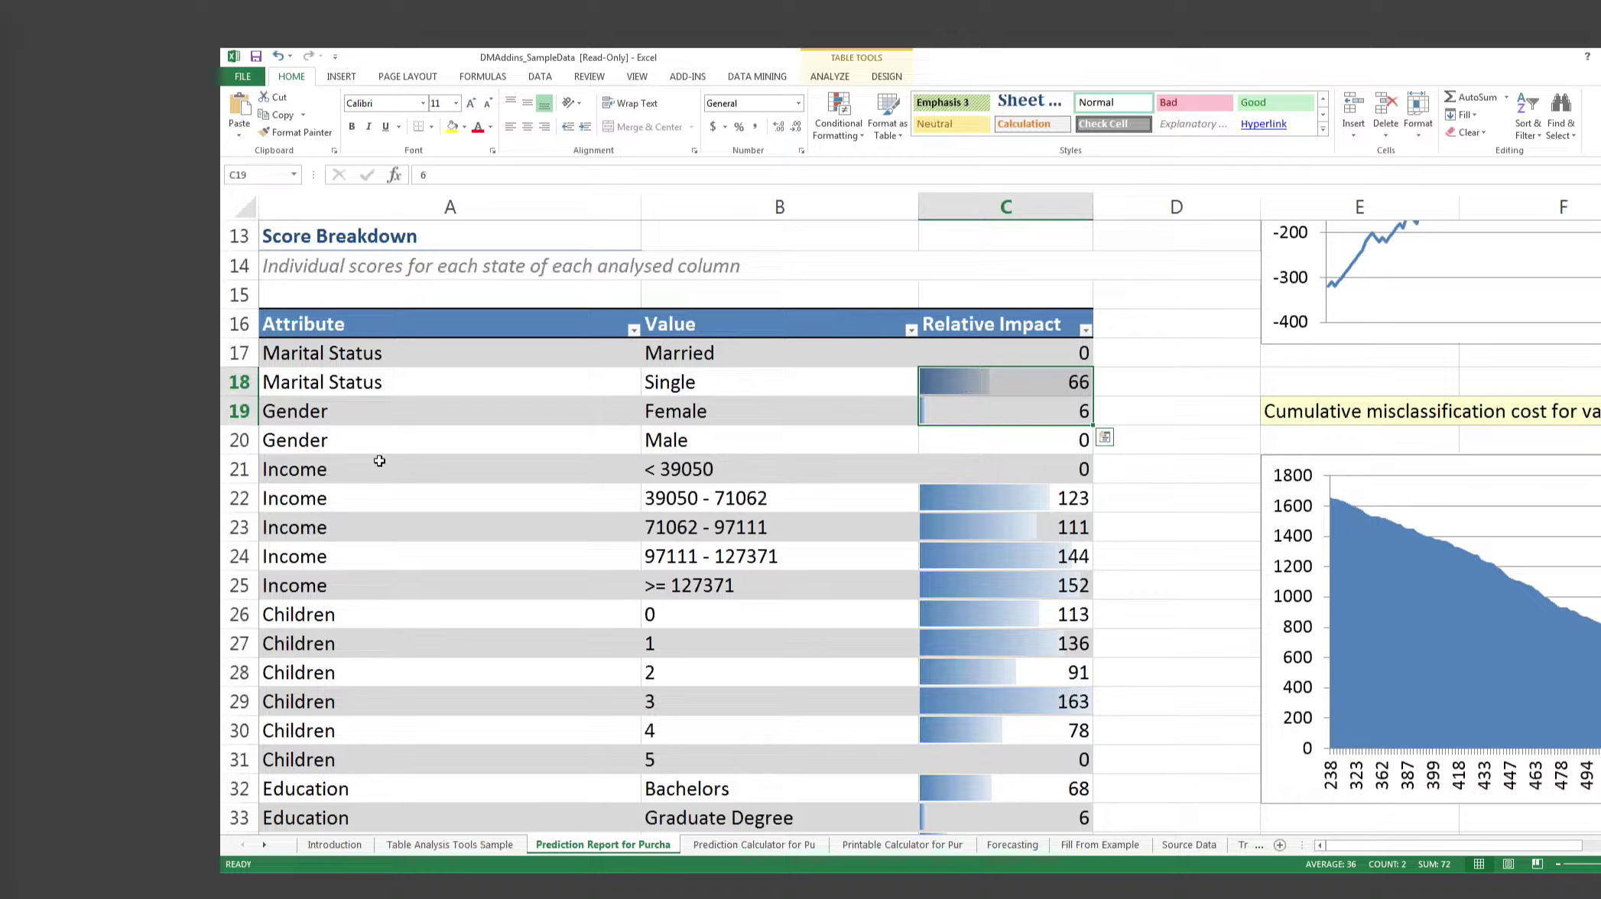
Examine the relative impact of each Income range and each Children count in the Score Breakdown table
click(380, 461)
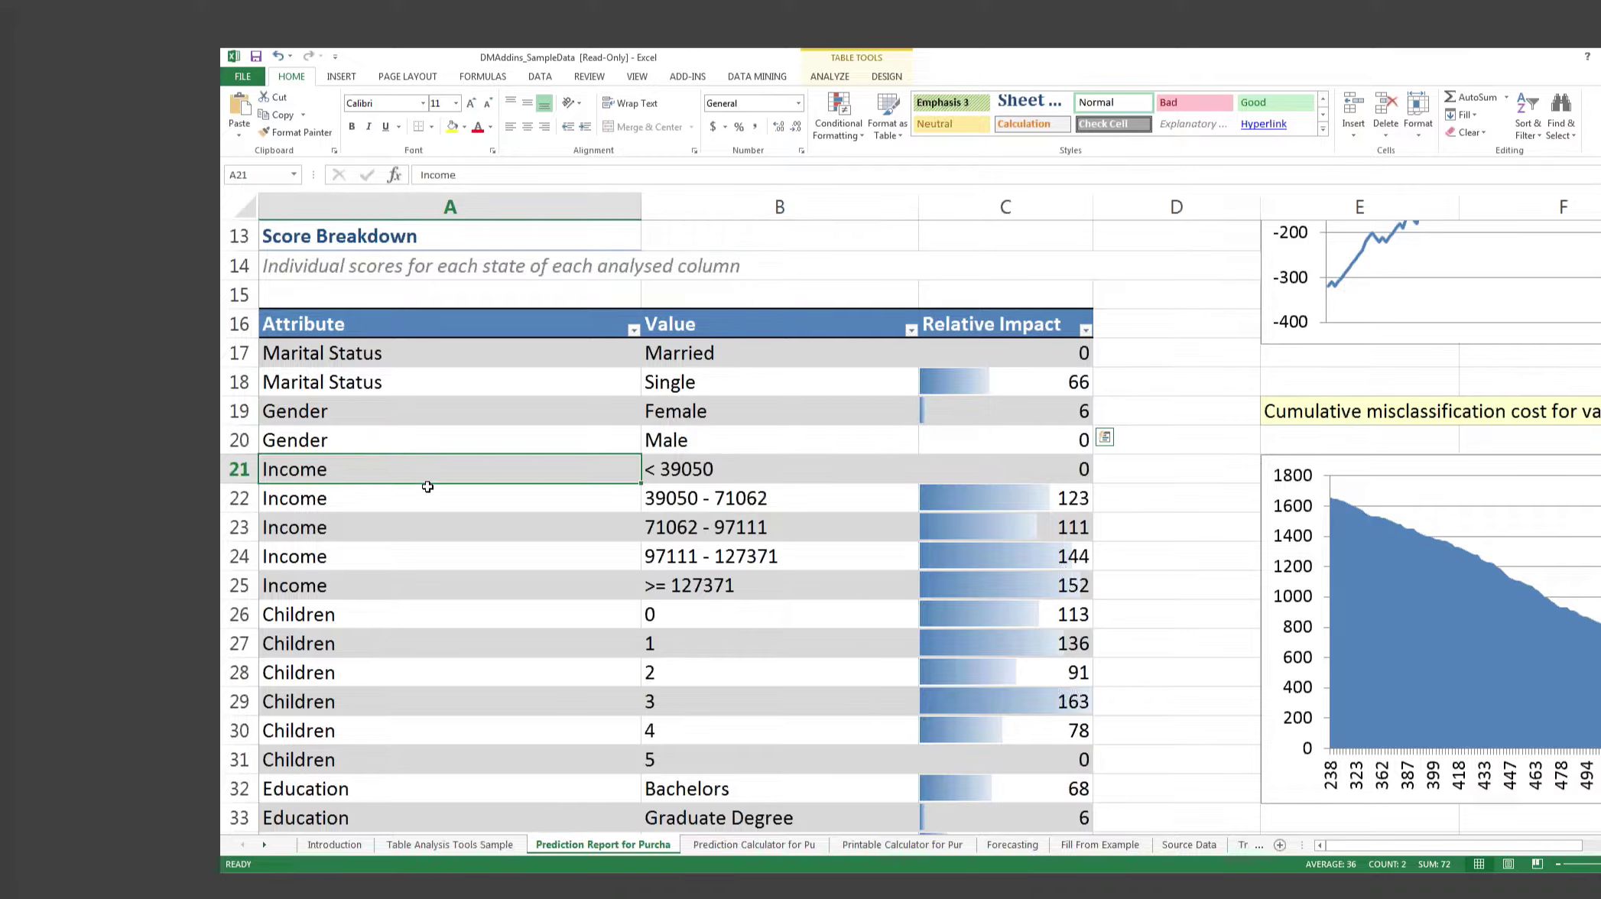
drag(428, 481, 1006, 585)
click(764, 586)
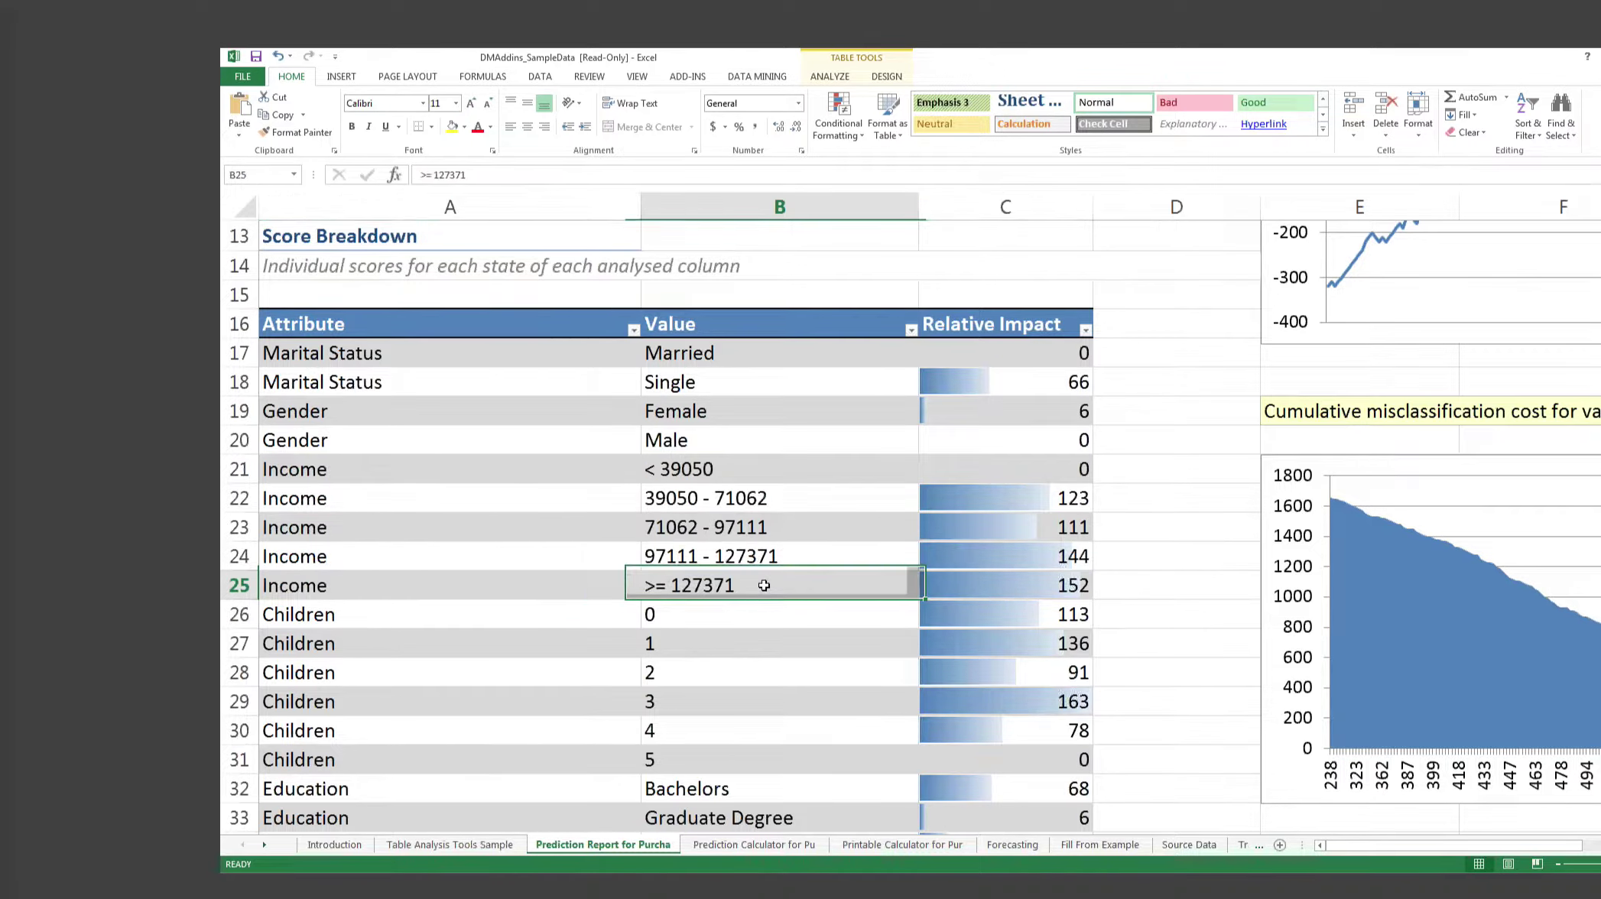
drag(810, 614, 875, 663)
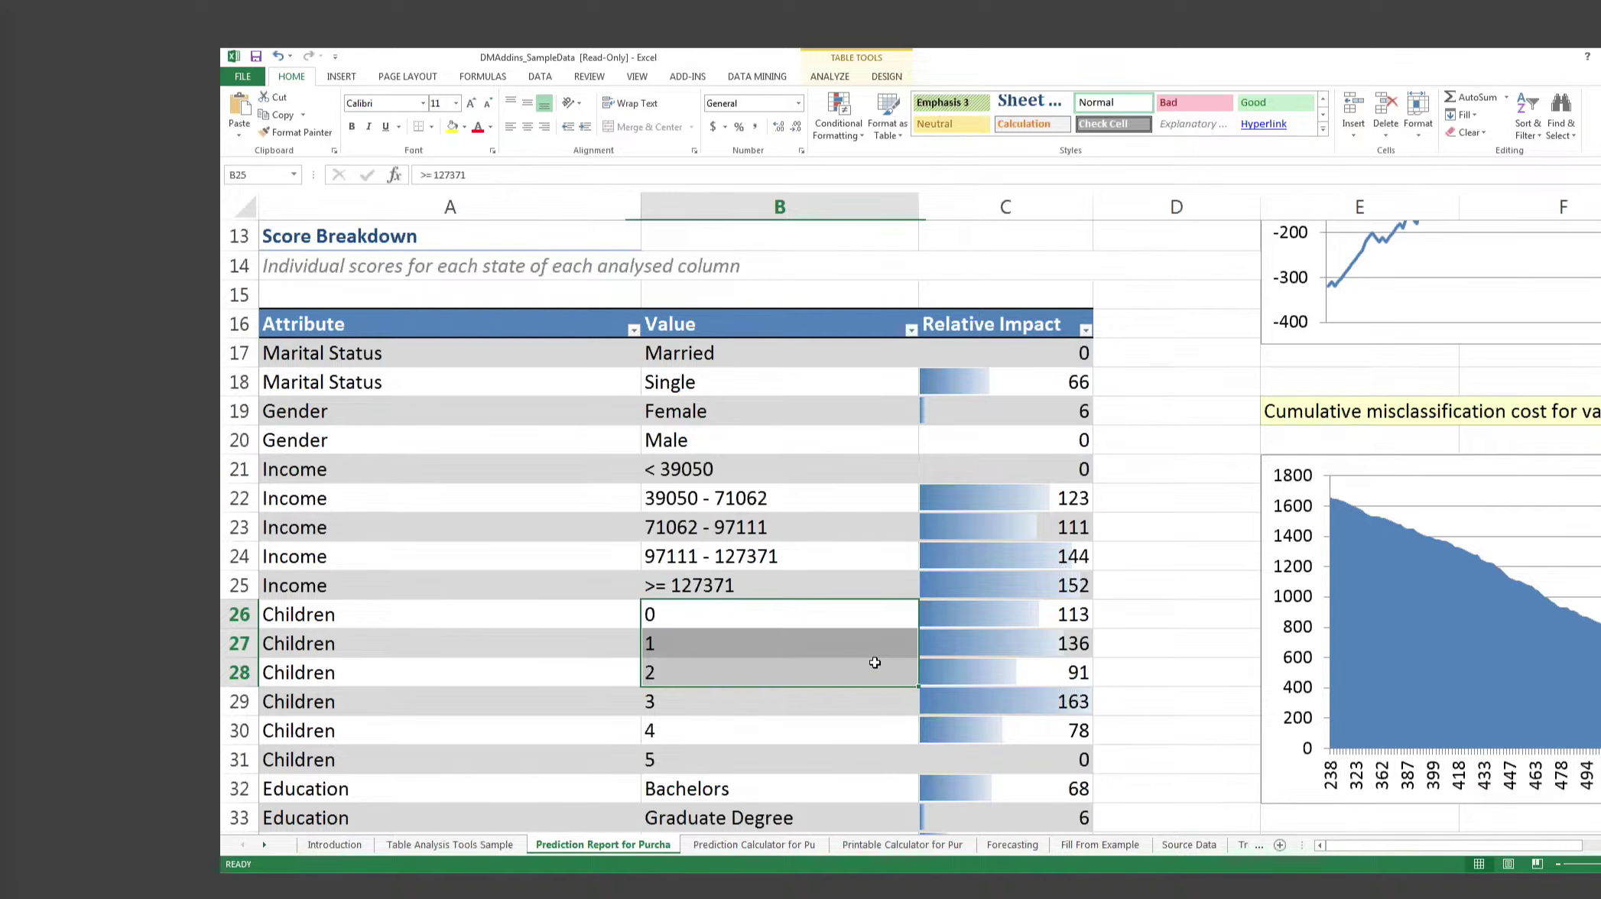
drag(875, 663, 998, 700)
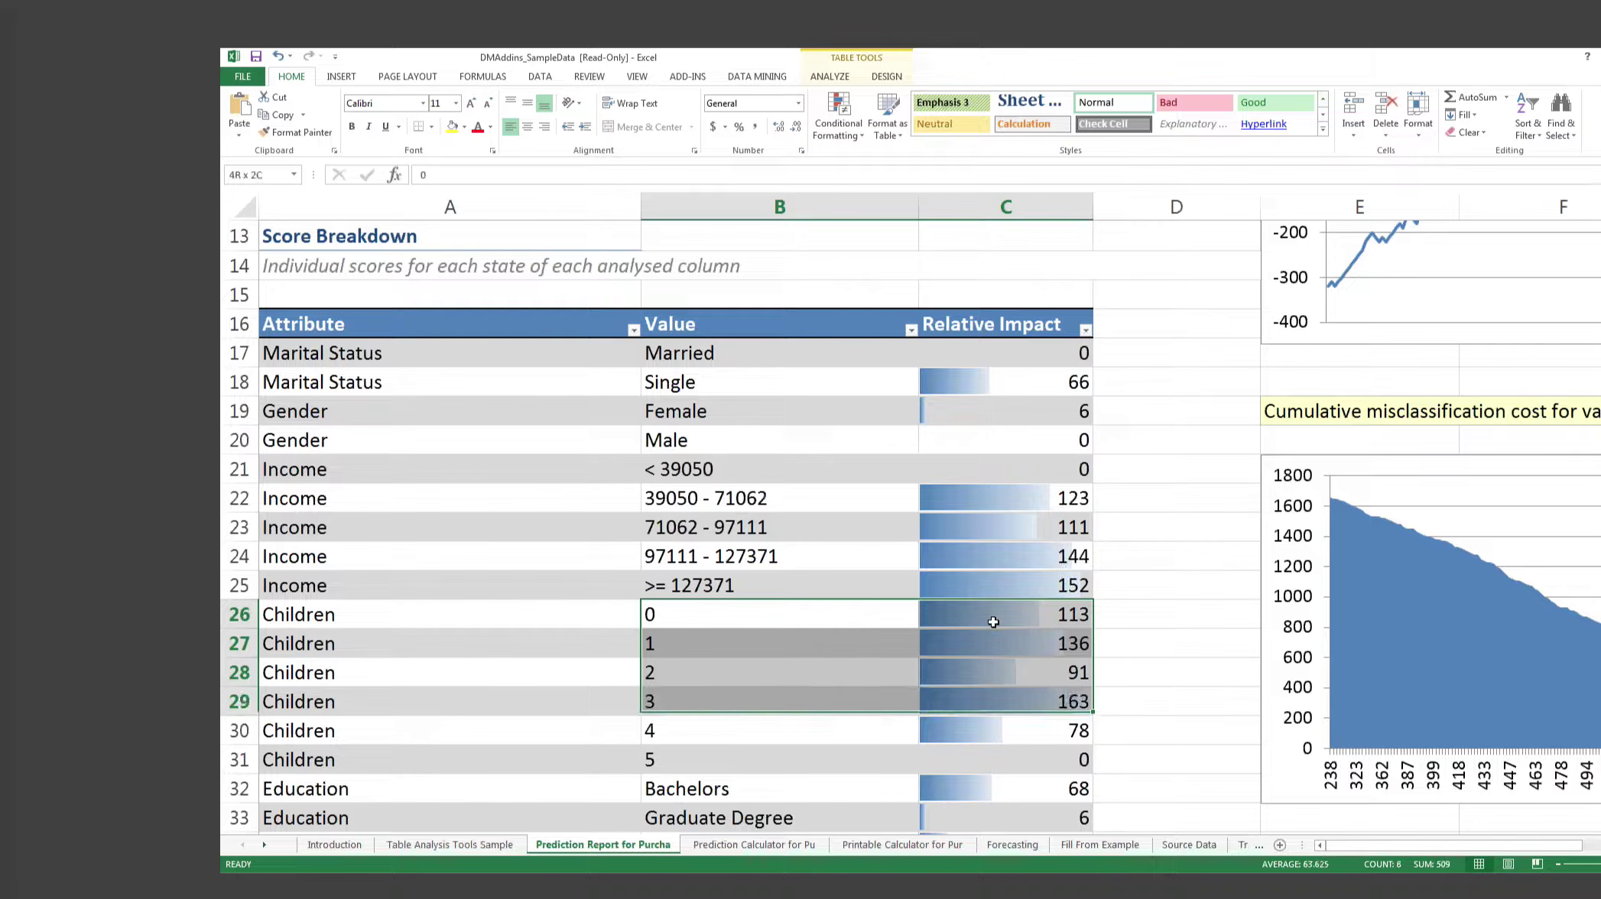
scroll(993, 621, down, 1)
click(1010, 614)
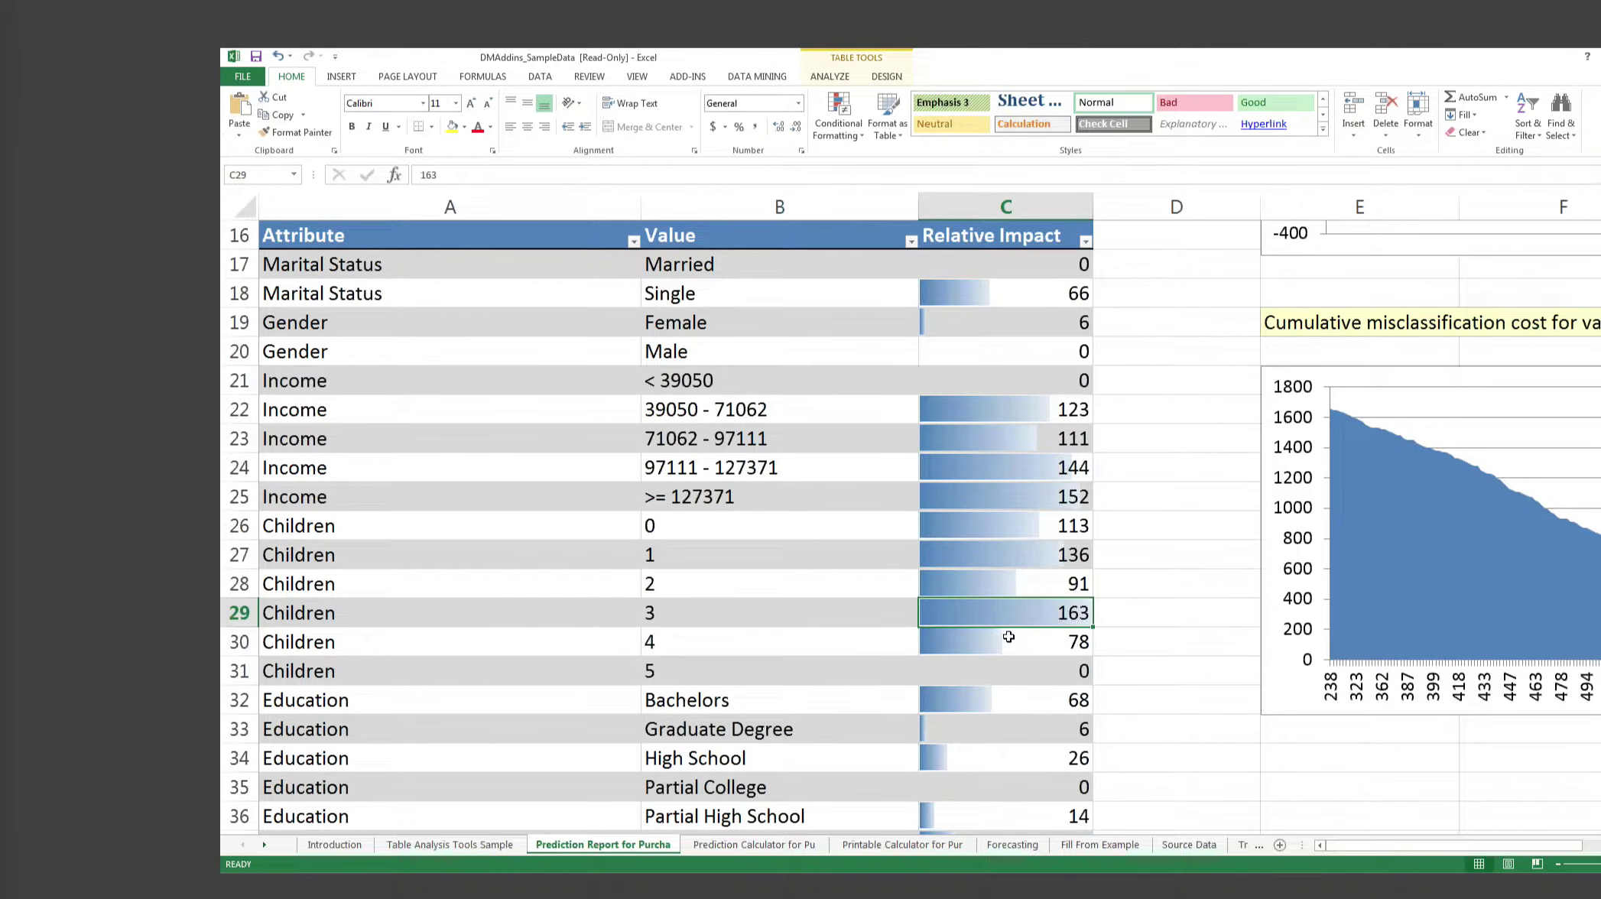
drag(1005, 636, 1021, 662)
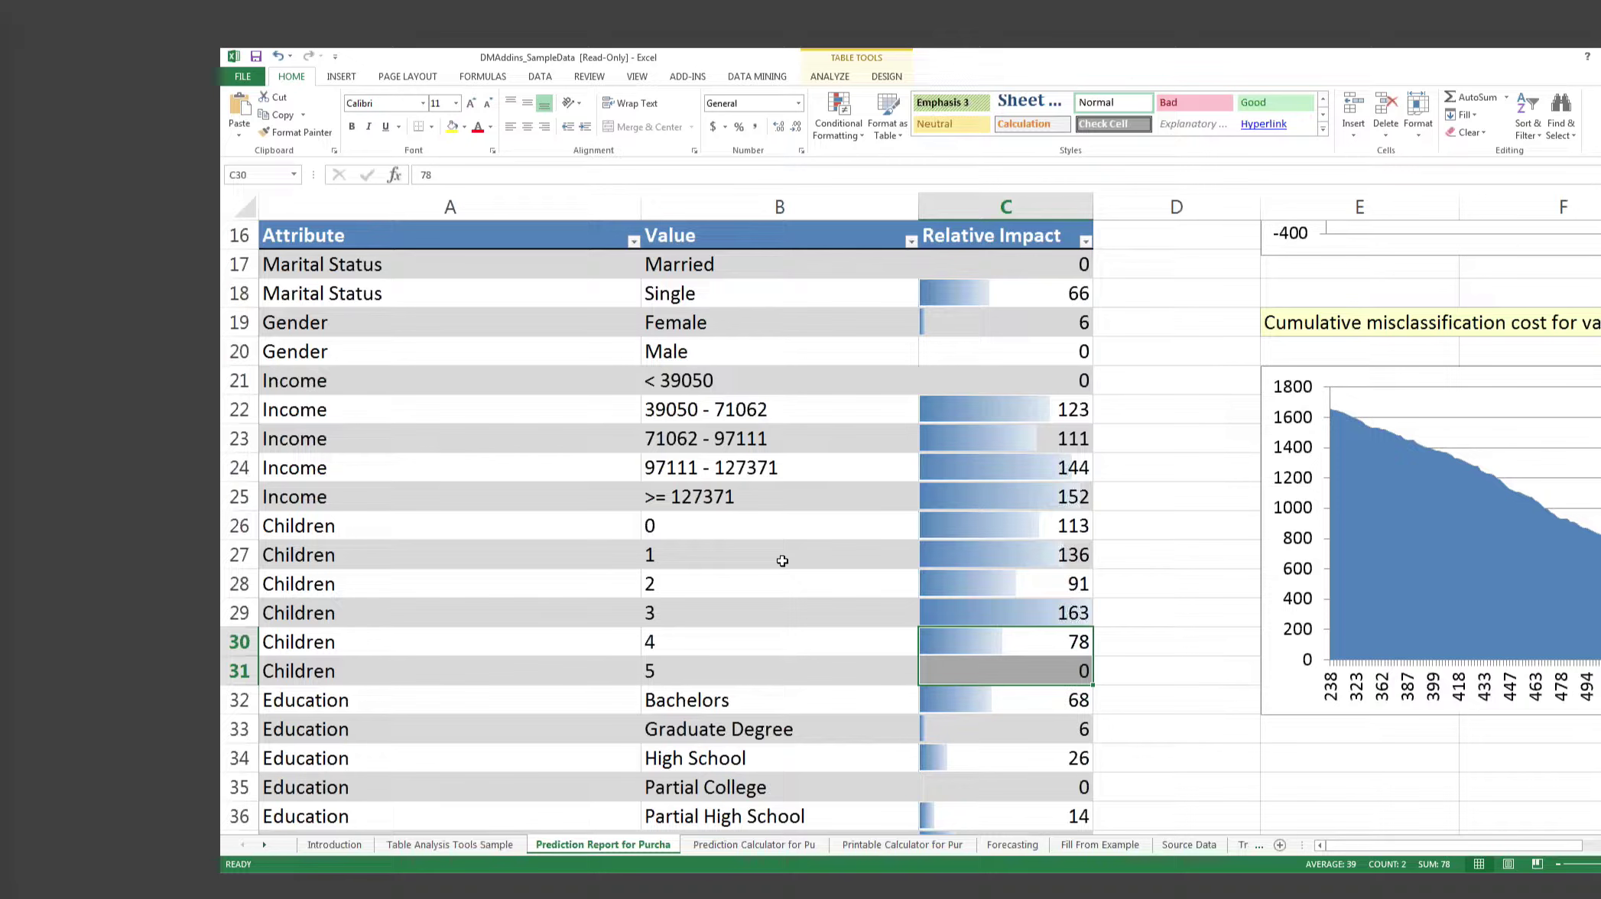
scroll(967, 560, down, 2)
scroll(968, 560, up, 3)
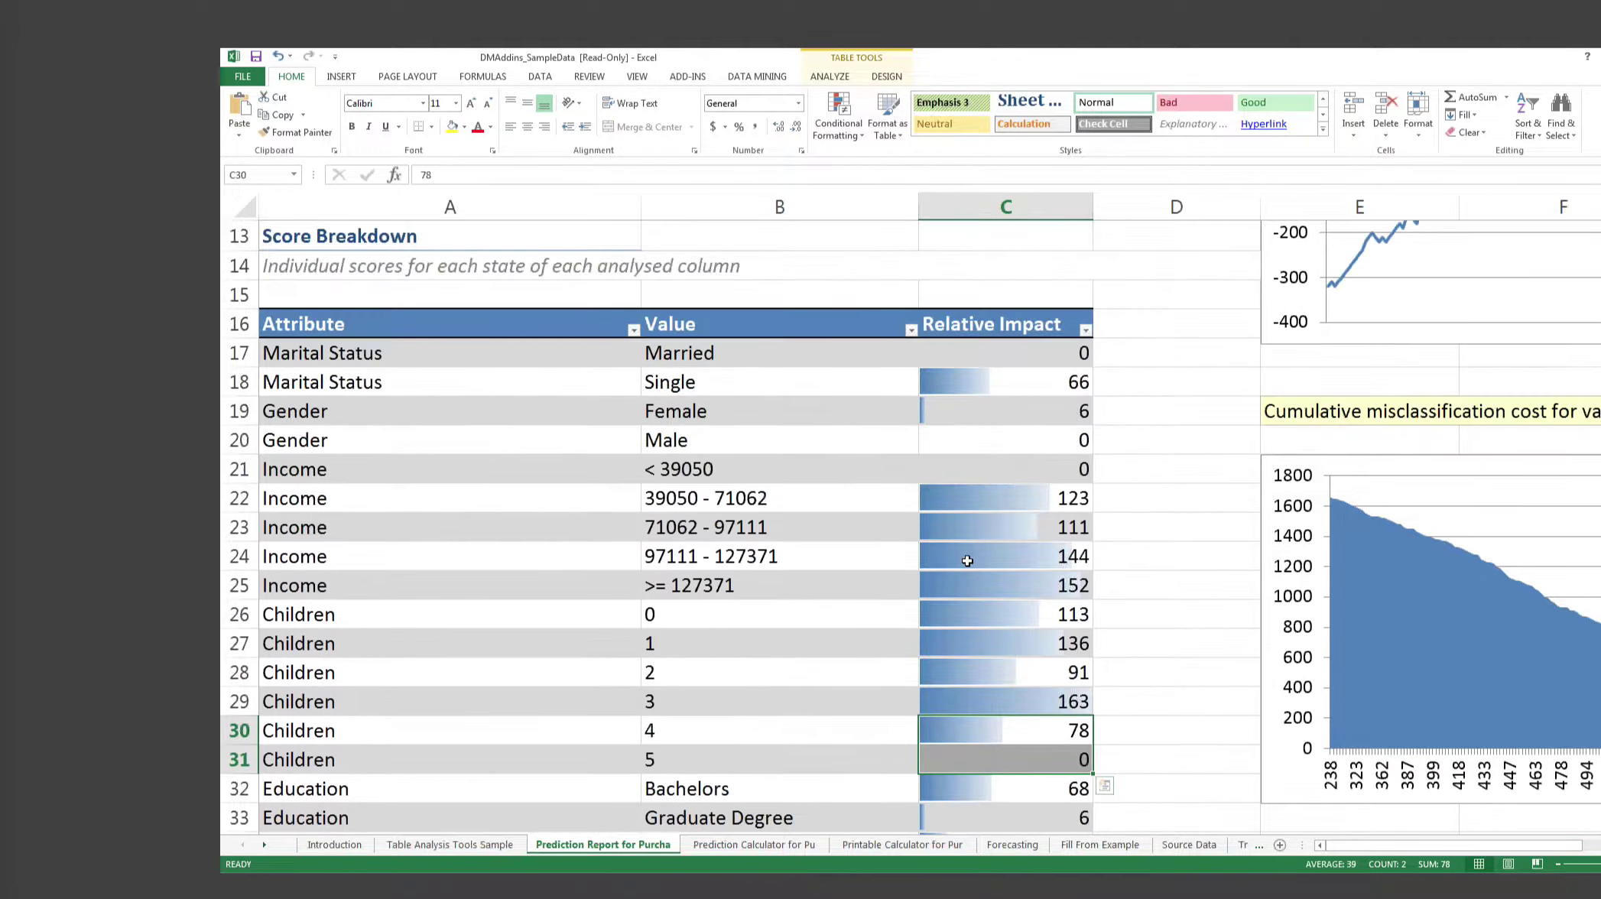
Review the false positive, false negative, true positive and true negative cost and profit entries and the suggested threshold
scroll(968, 561, up, 1)
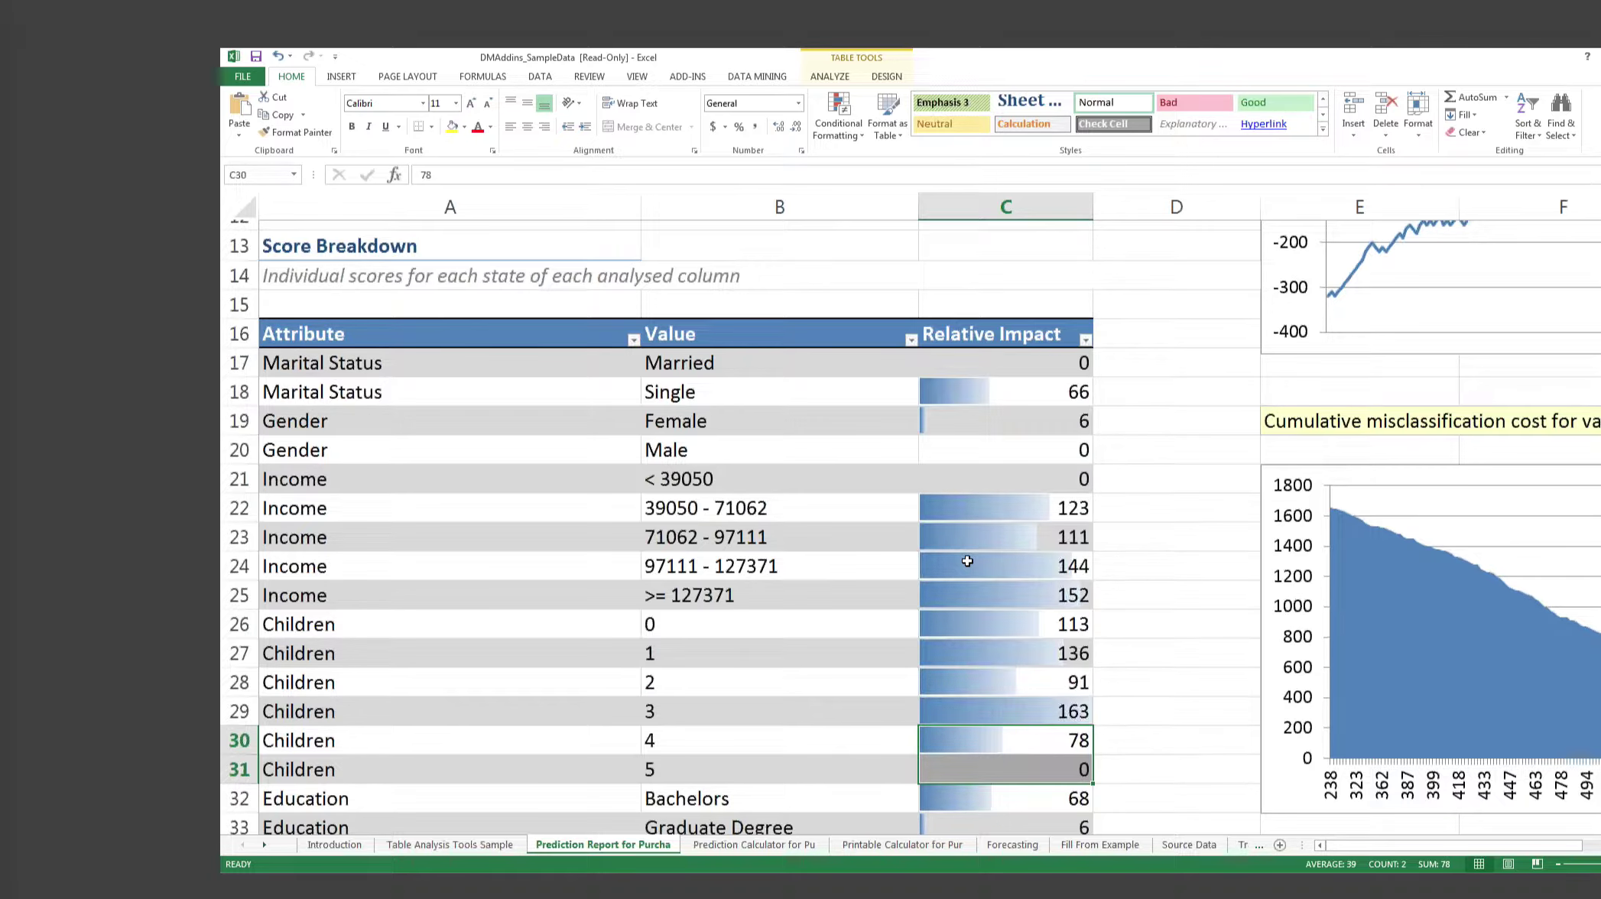
scroll(967, 561, up, 2)
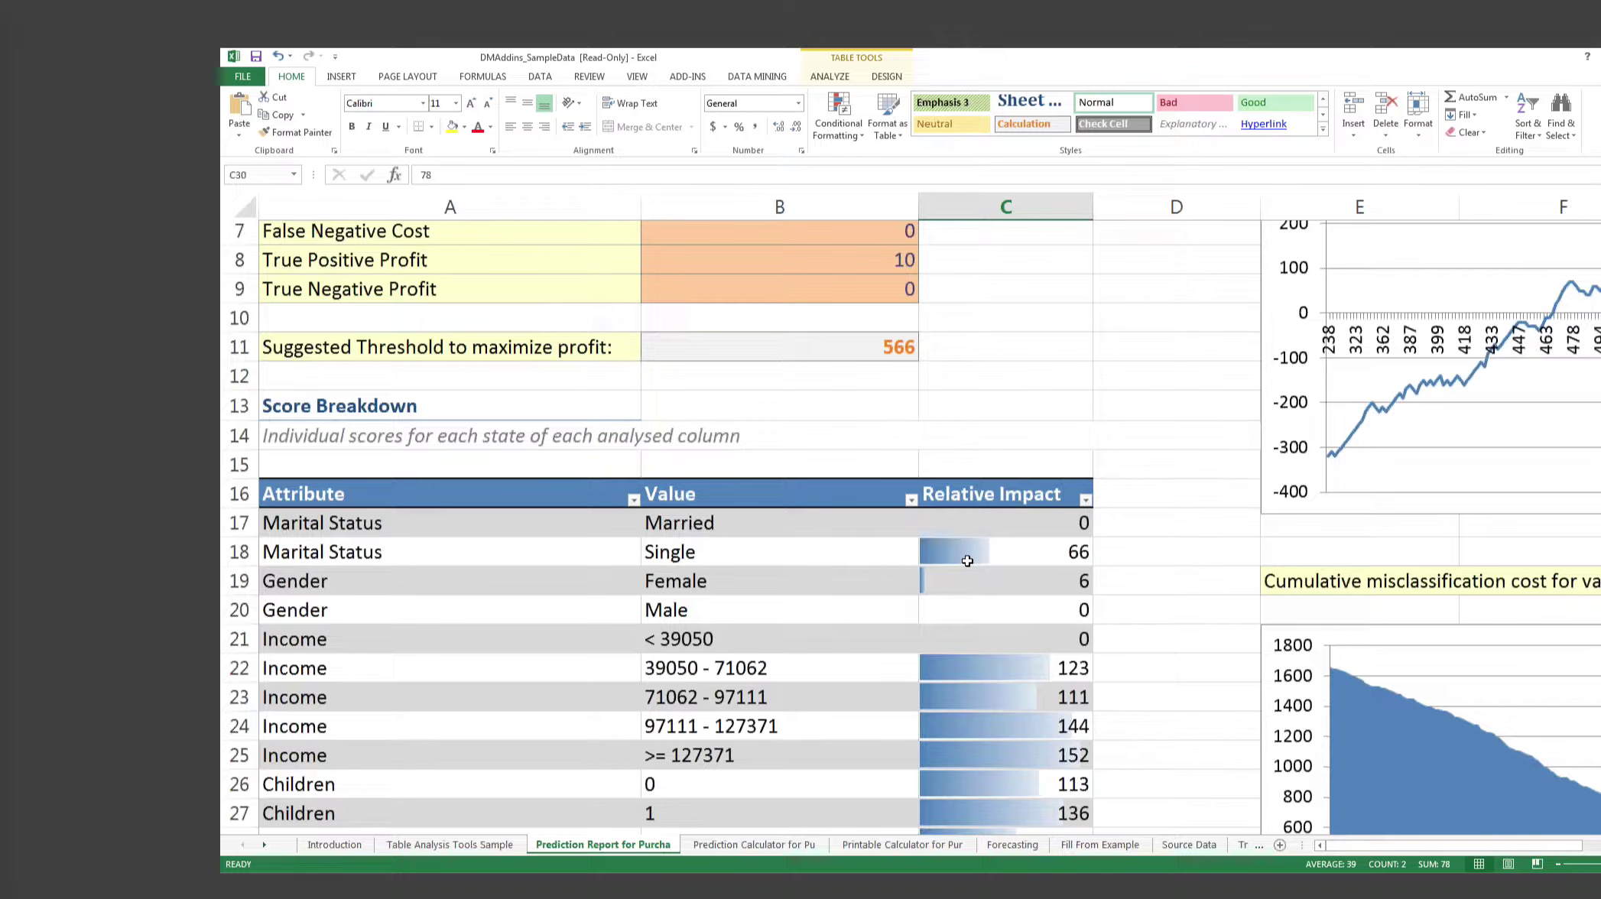
scroll(967, 560, up, 2)
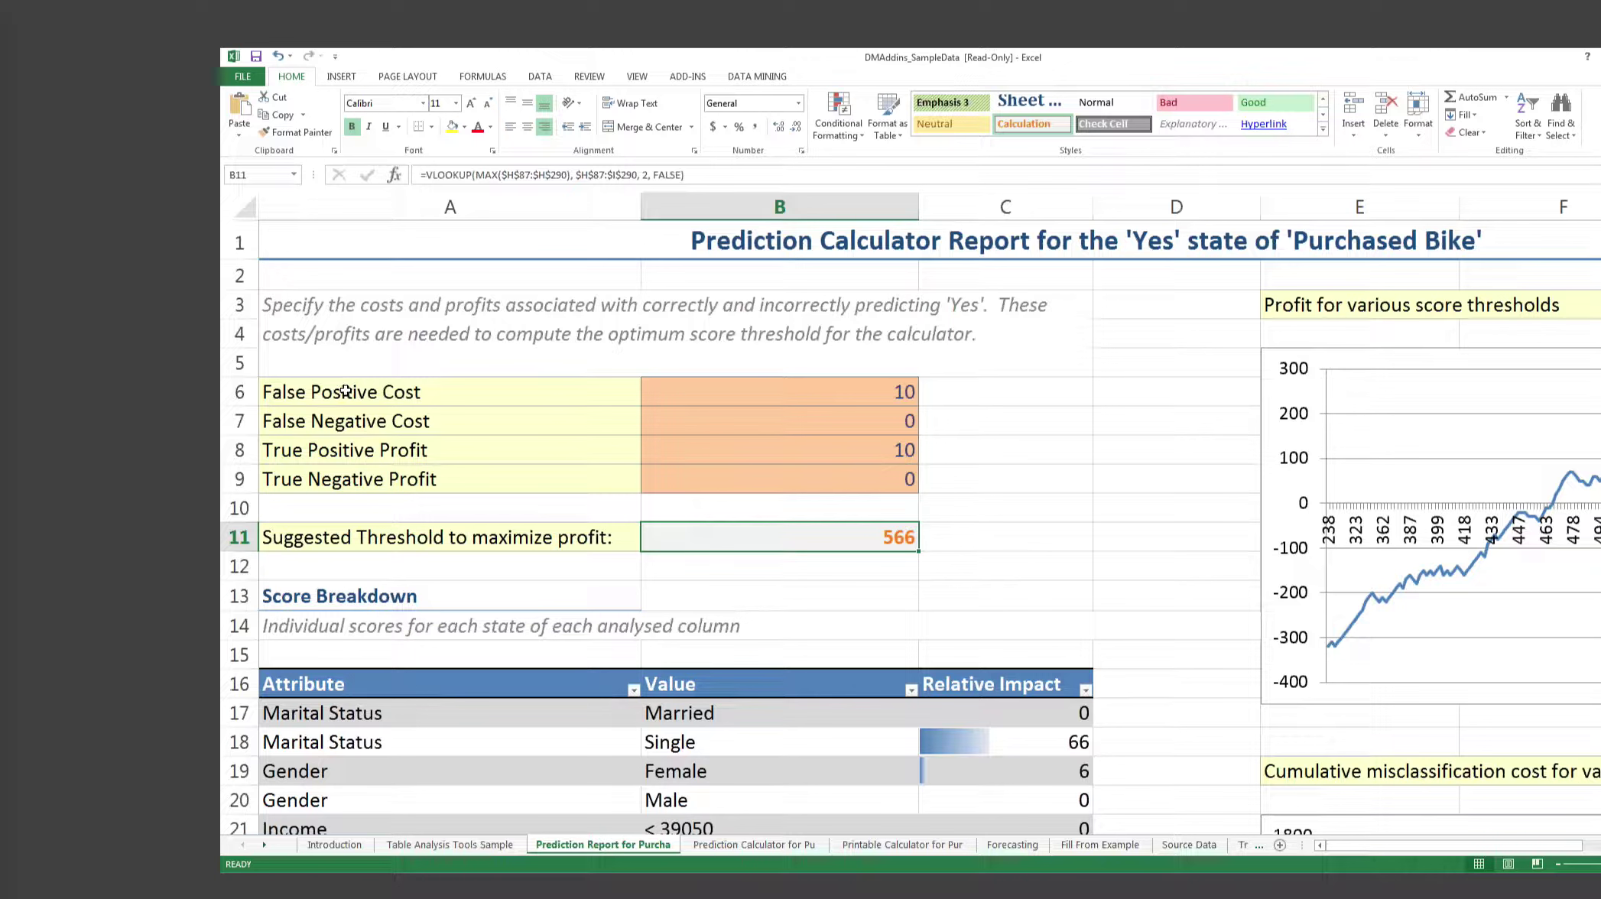
drag(344, 391, 660, 455)
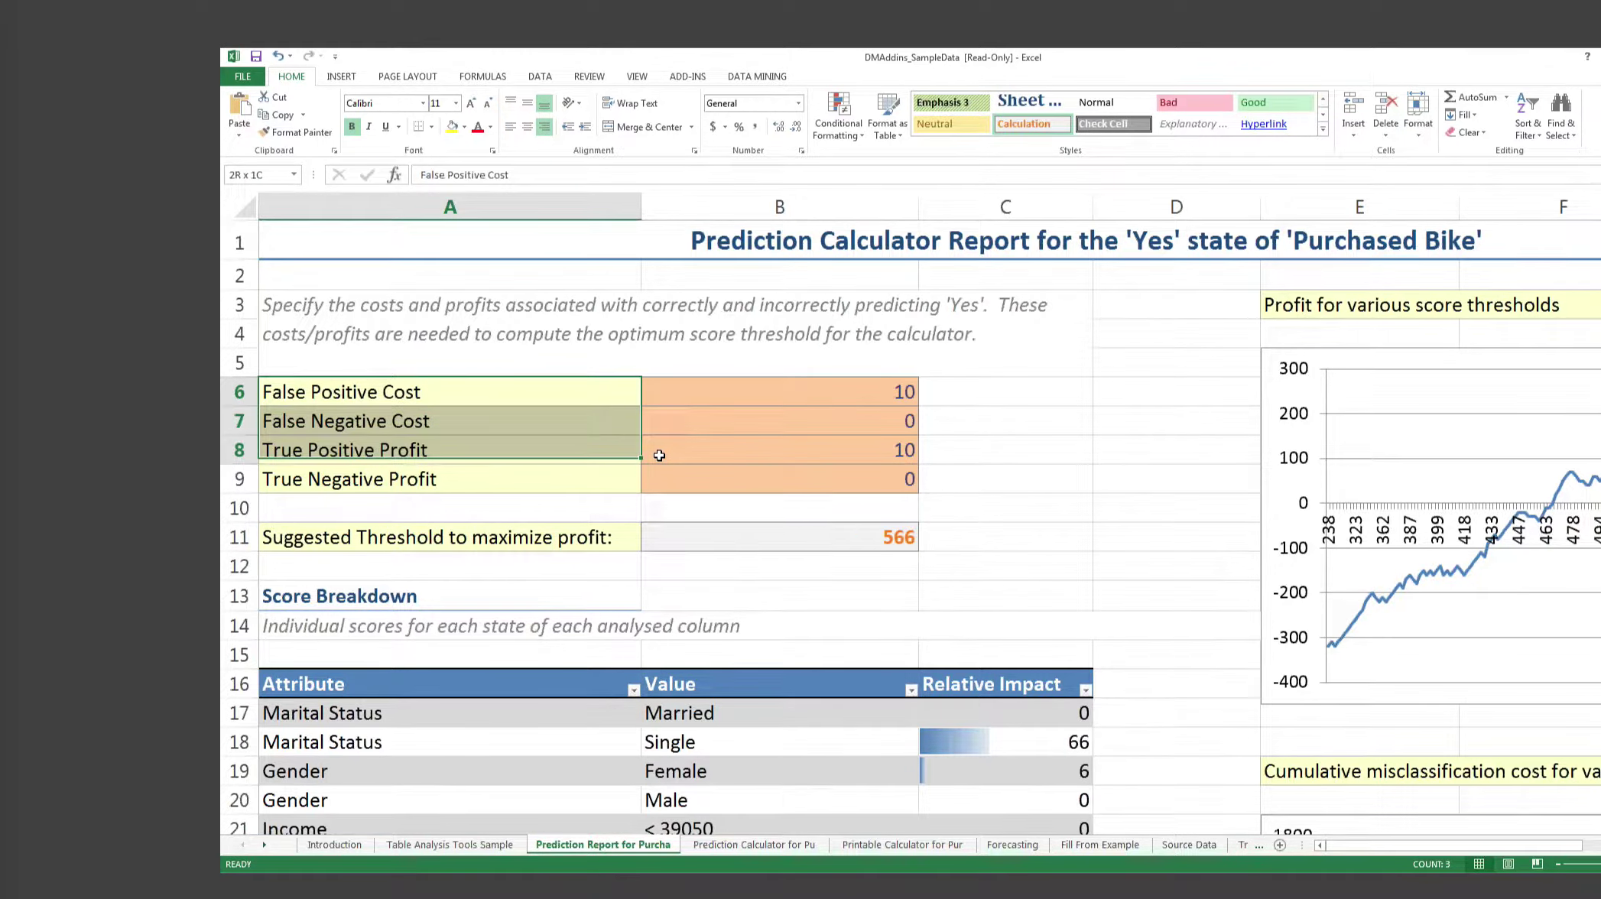
drag(659, 455, 910, 536)
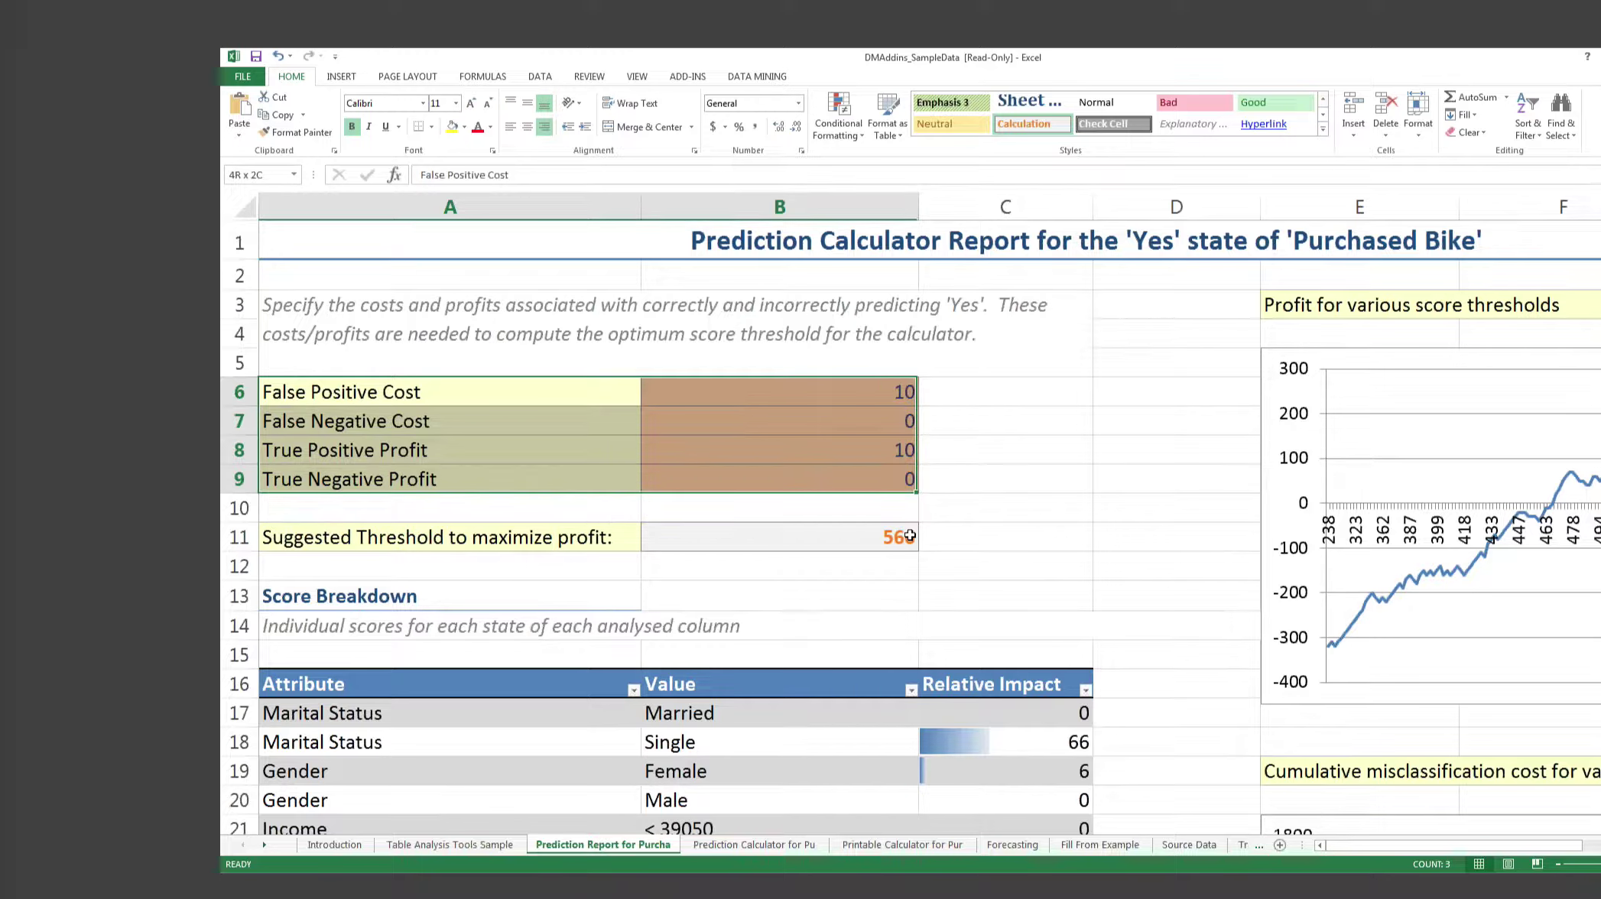
click(1034, 411)
click(555, 398)
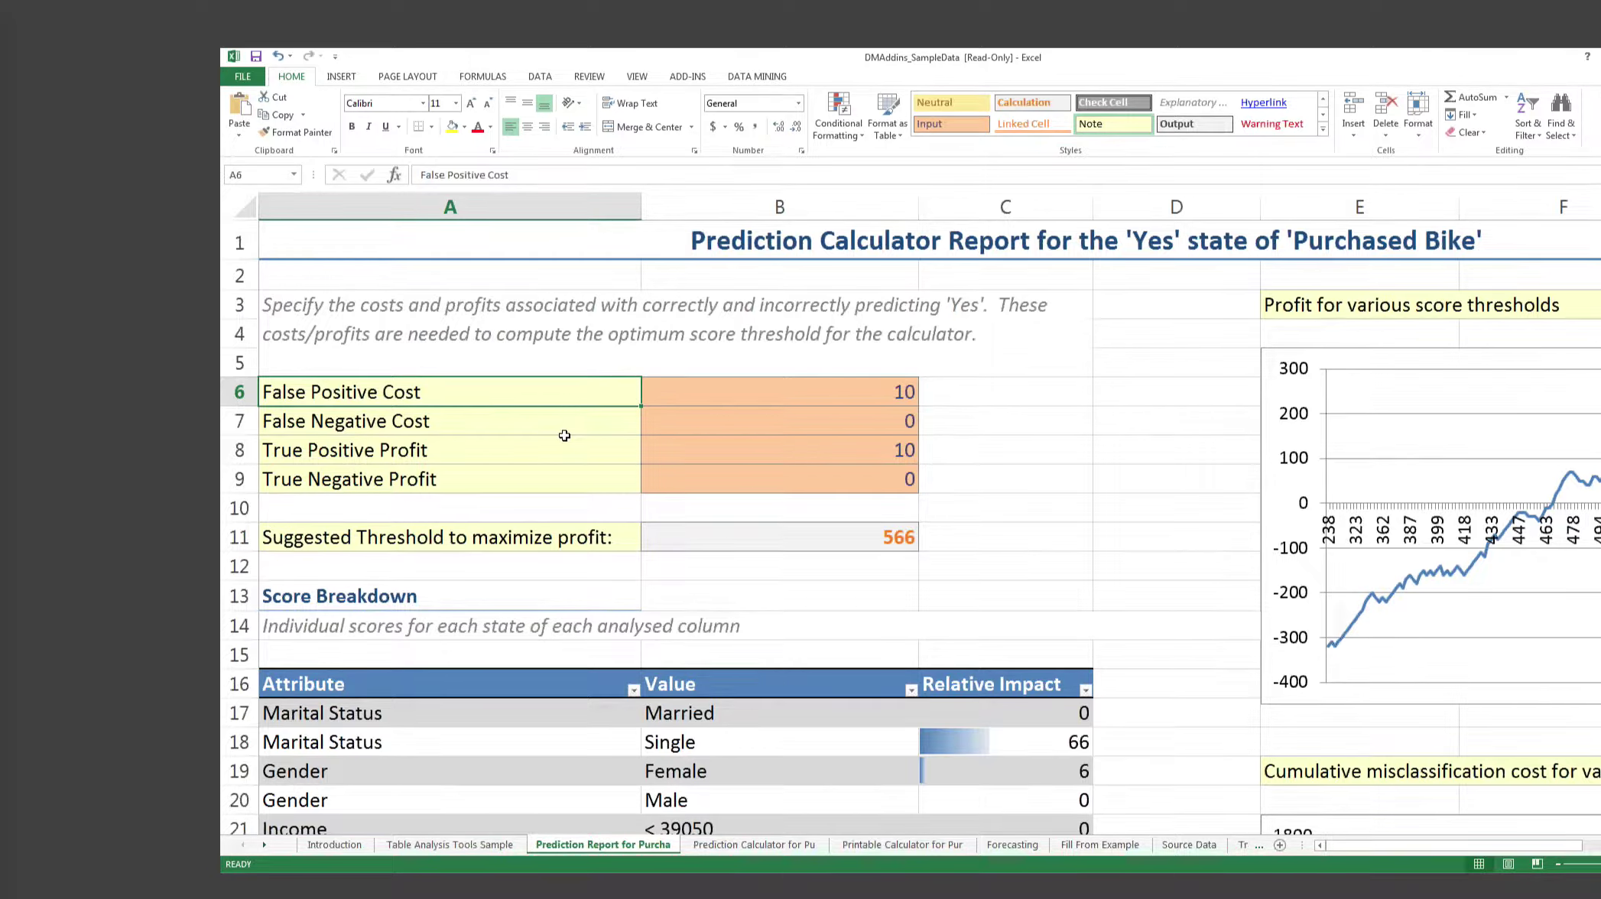
click(432, 425)
click(440, 460)
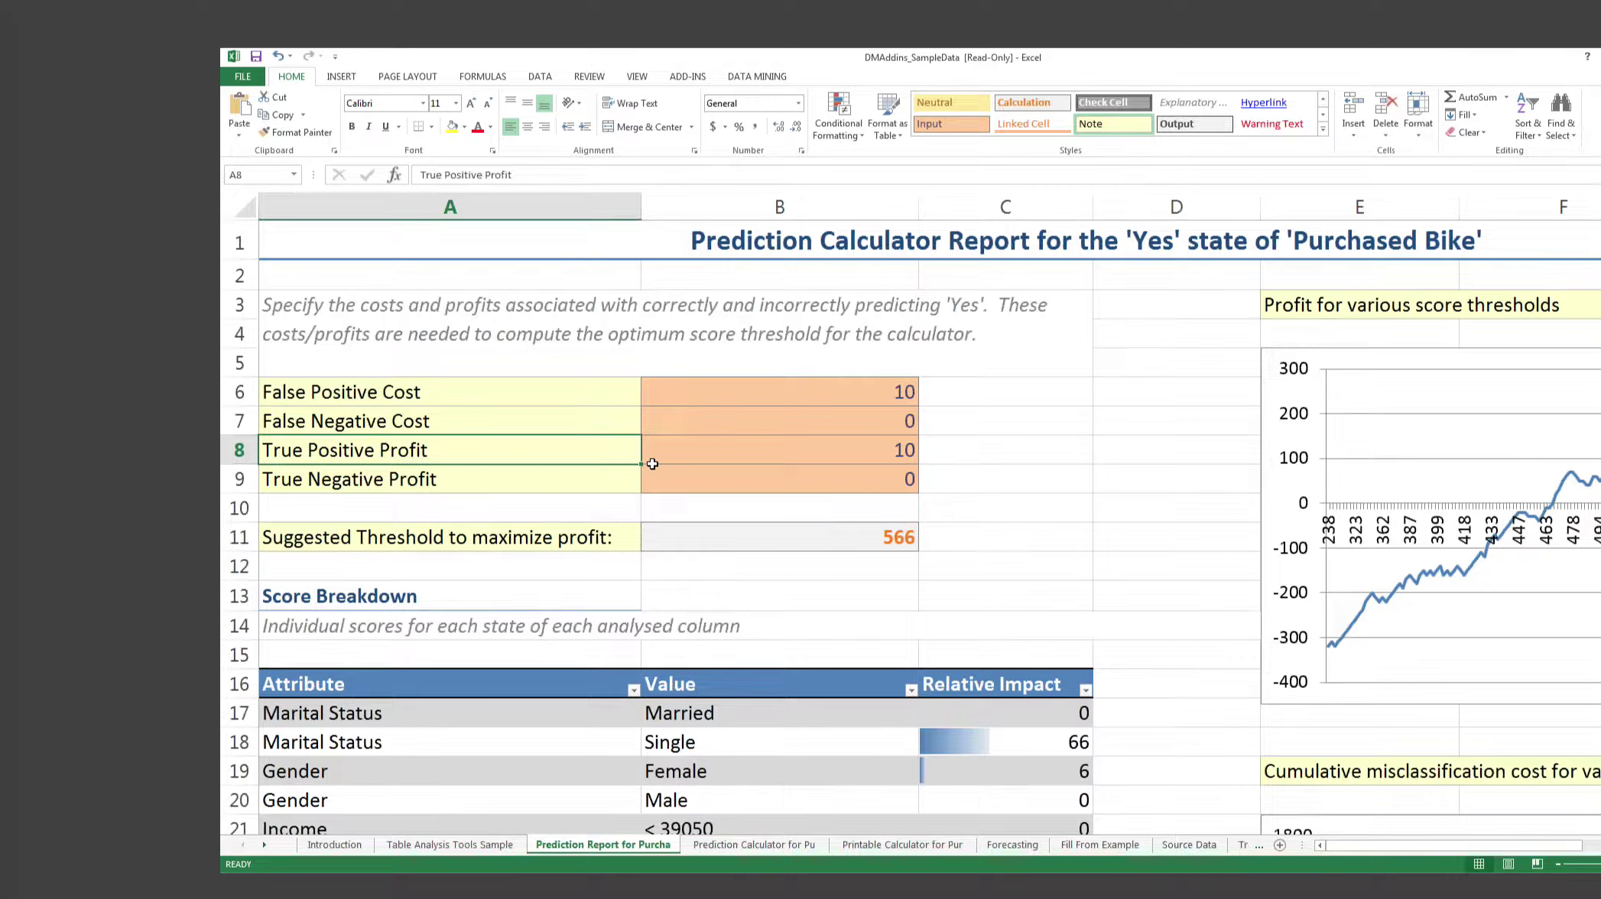
Highlight the True Positive Profit, True Negative Profit, False Positive Cost and False Negative Cost rows in turn to review their entries
click(490, 474)
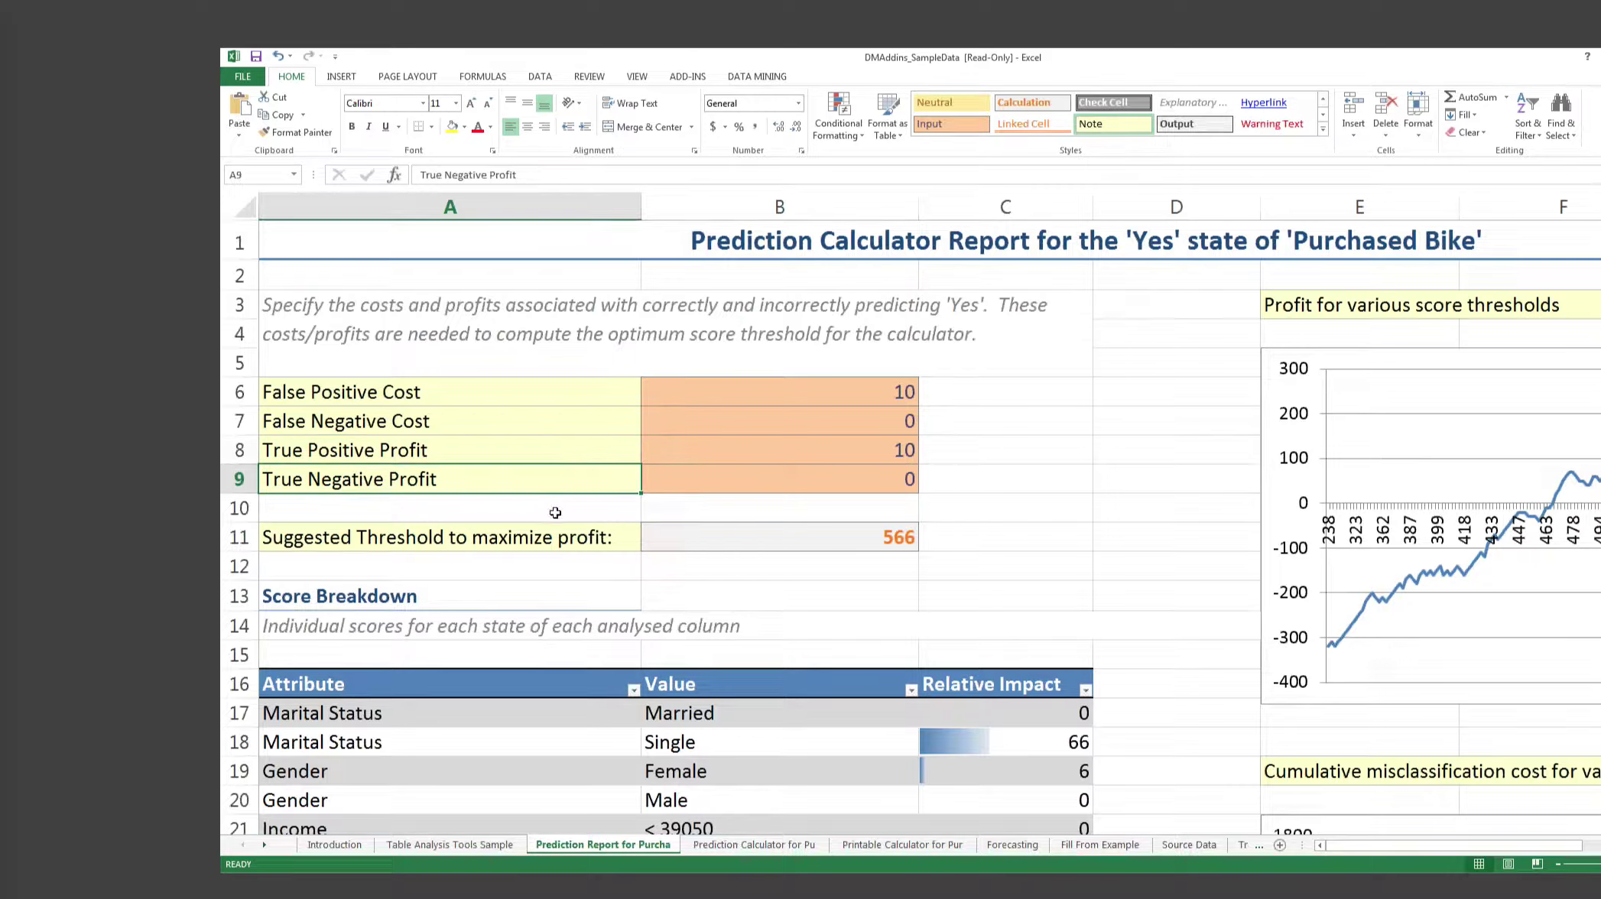
click(544, 442)
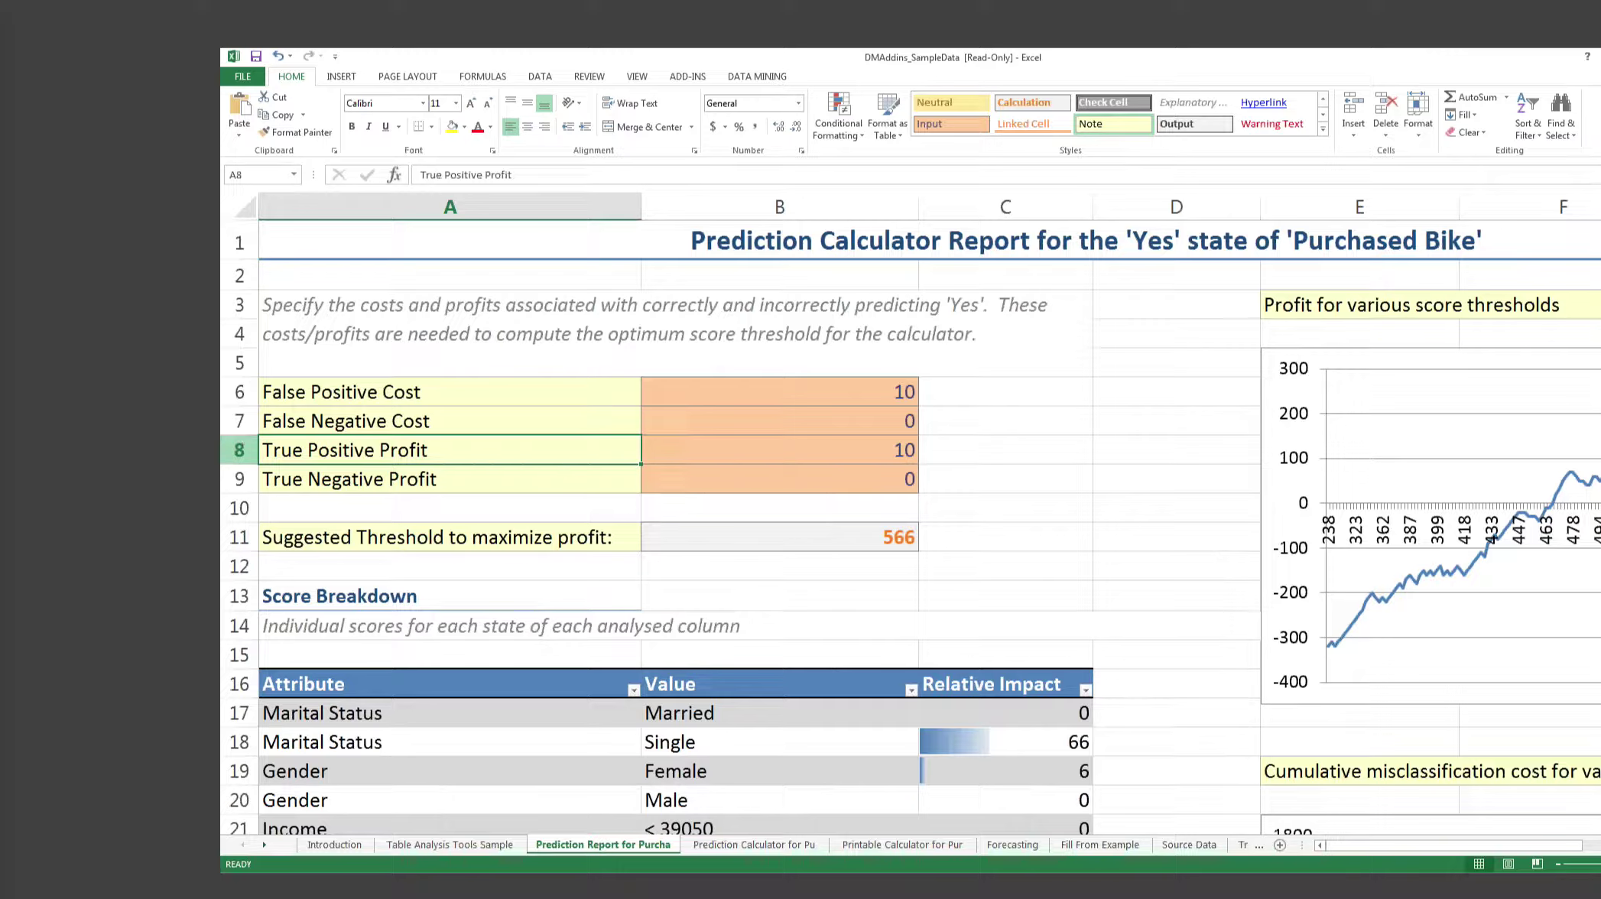
click(239, 450)
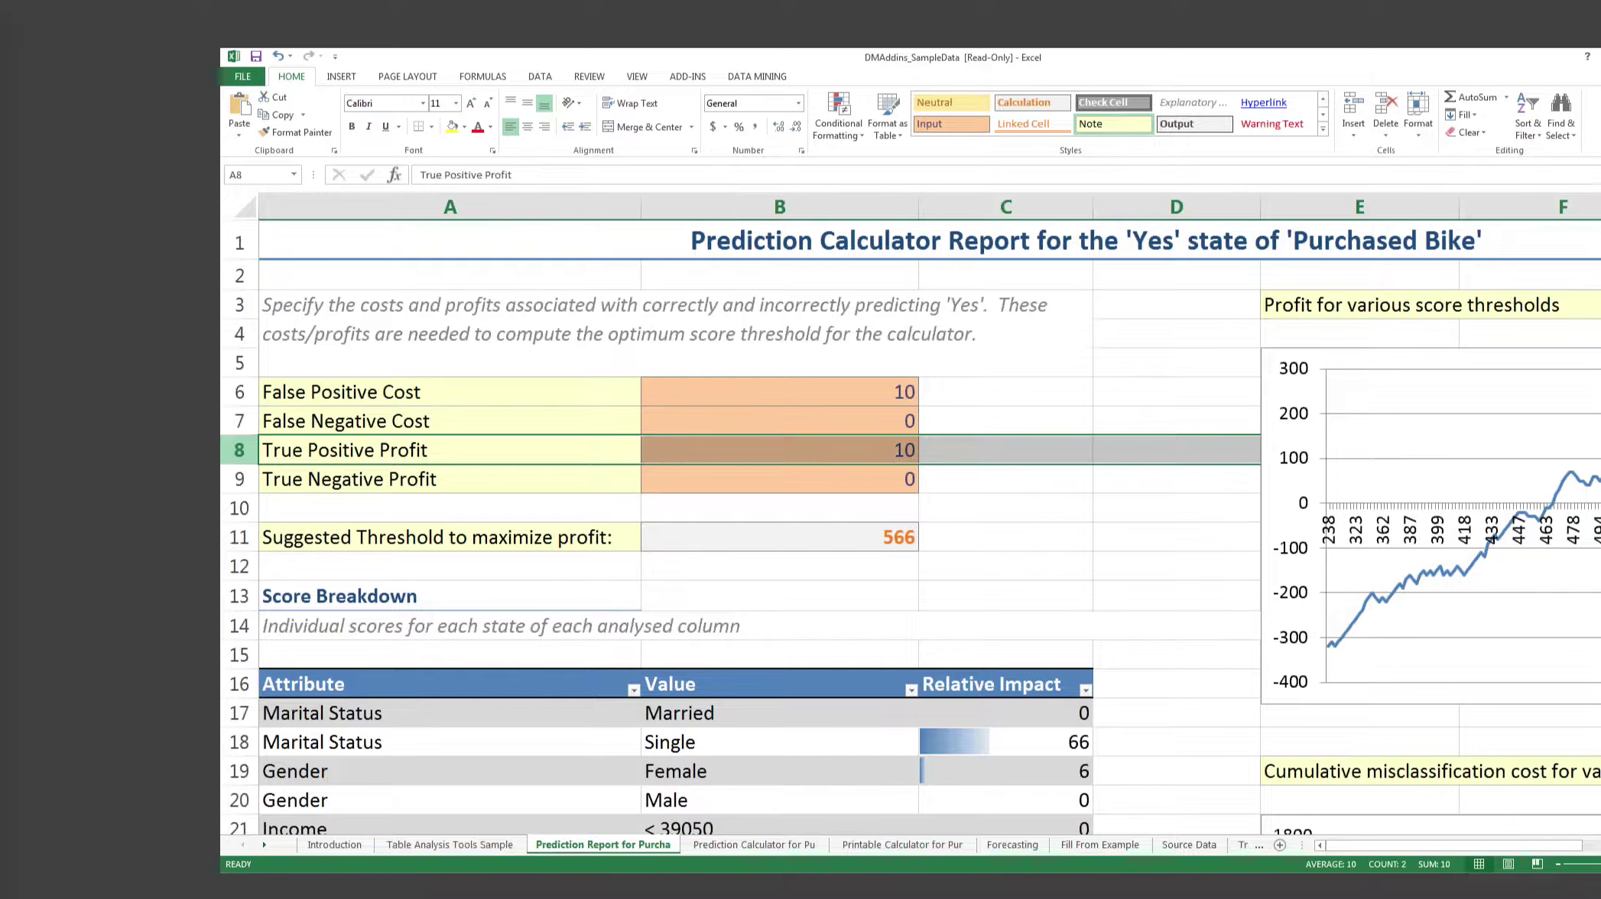
key(shift+Right)
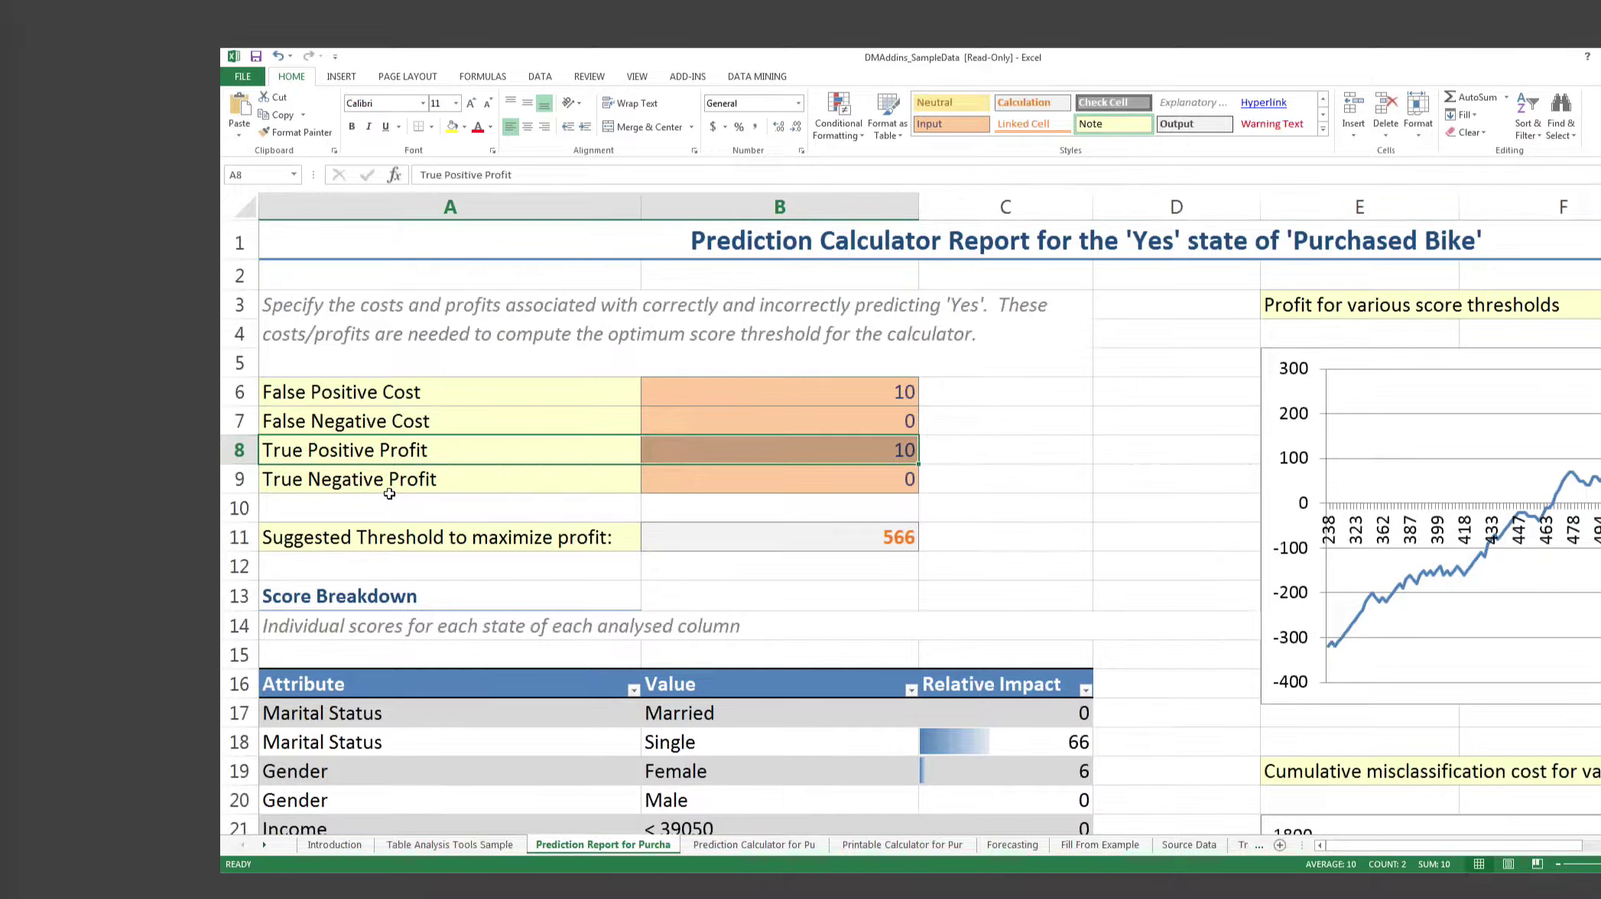
click(240, 479)
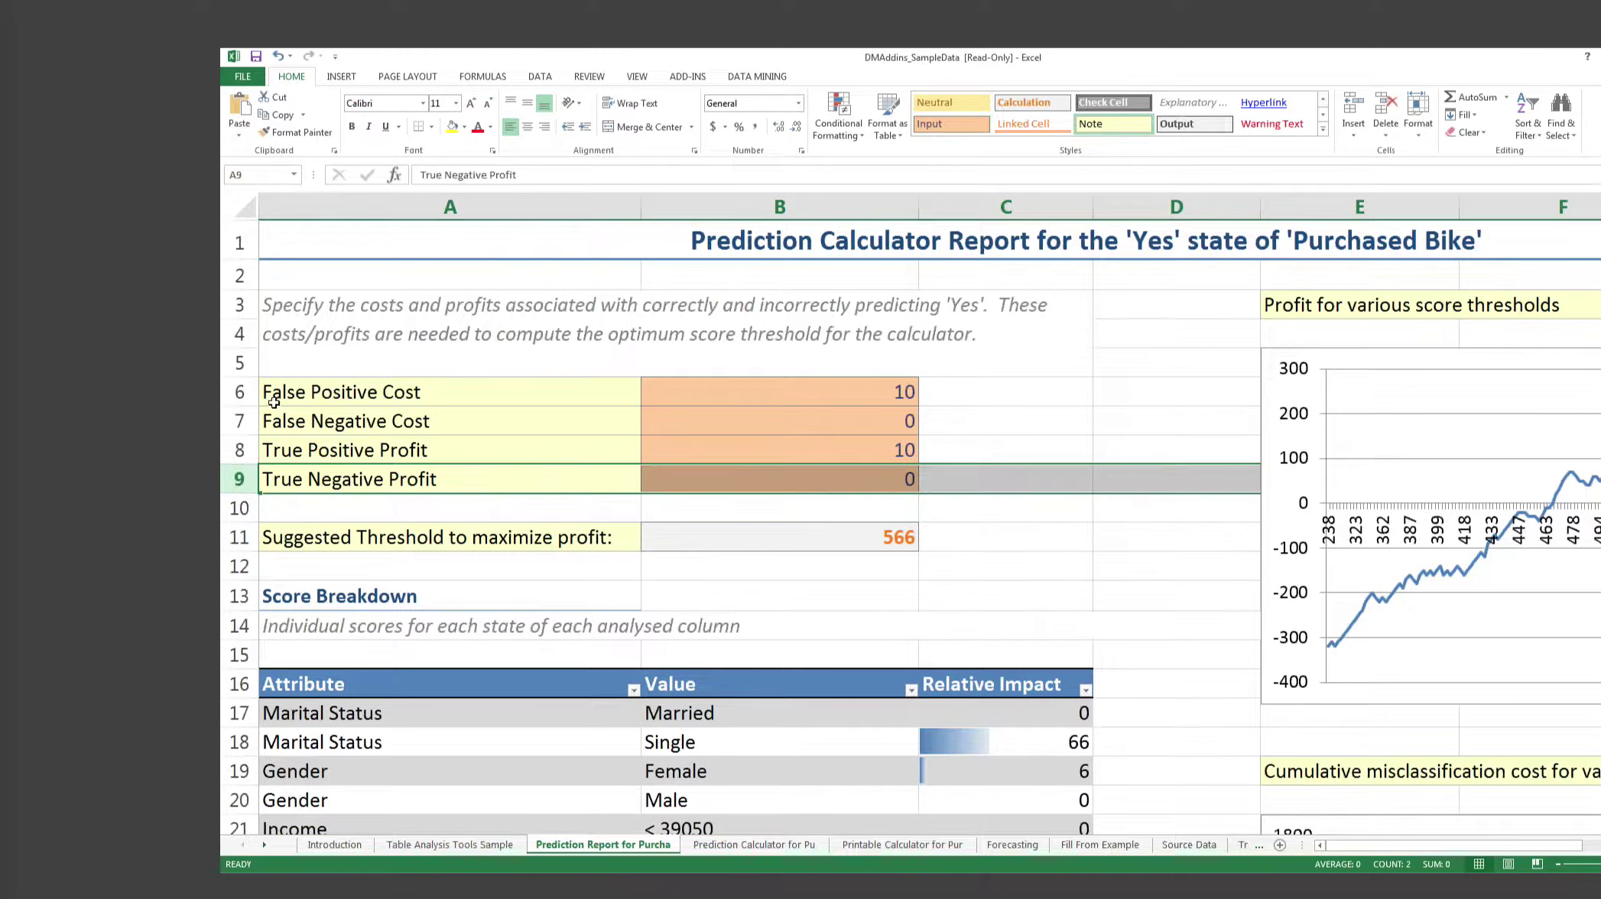
click(239, 391)
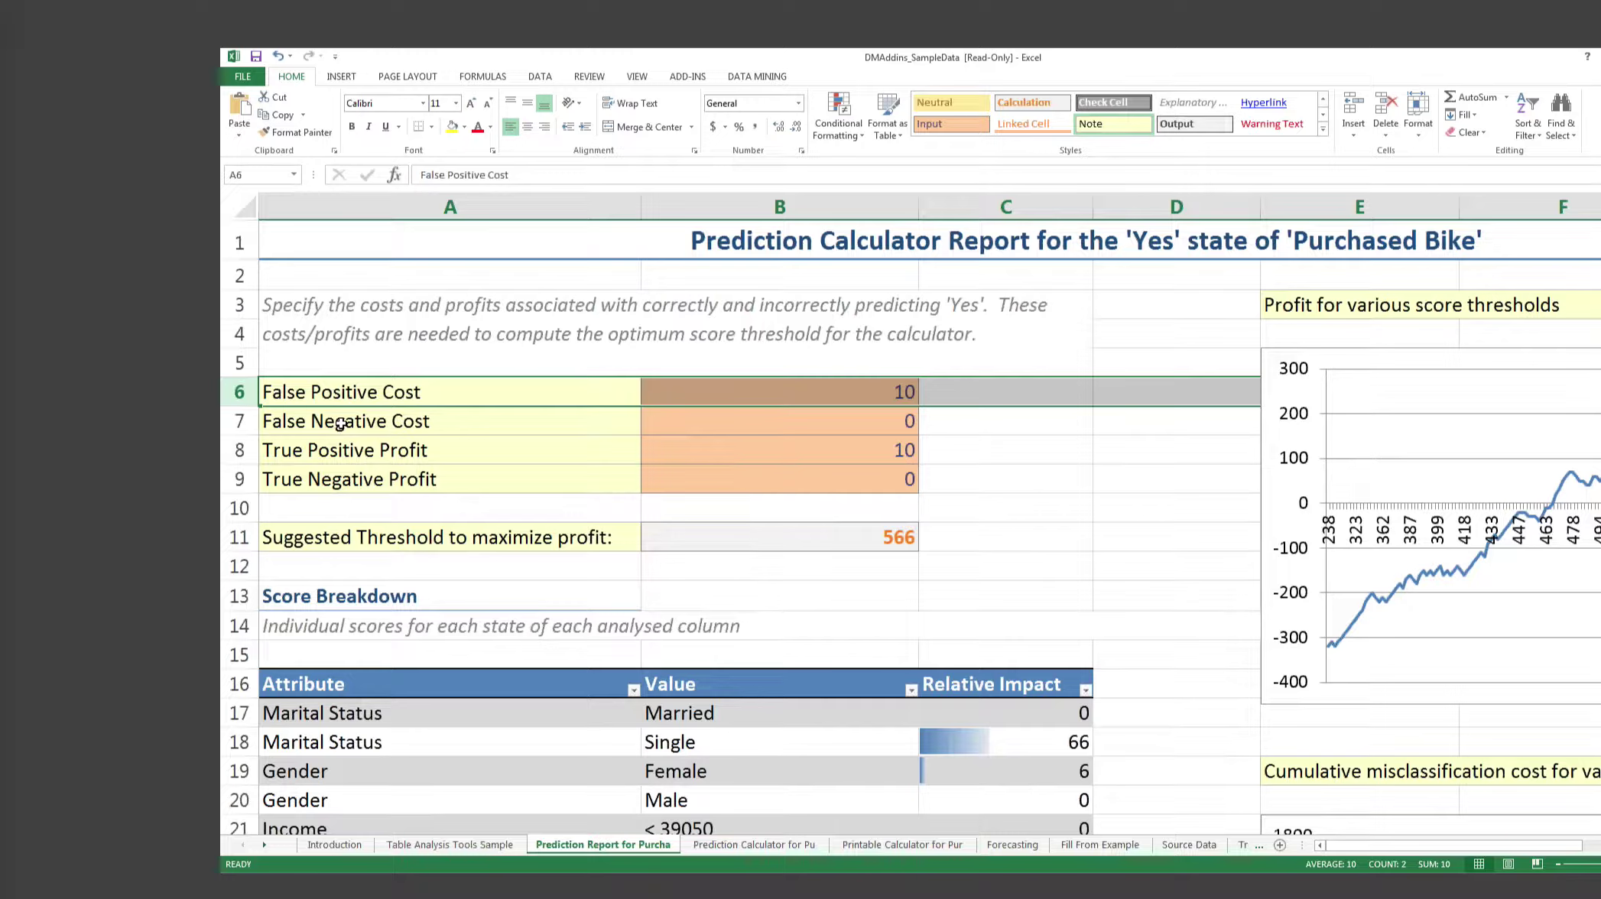
click(833, 387)
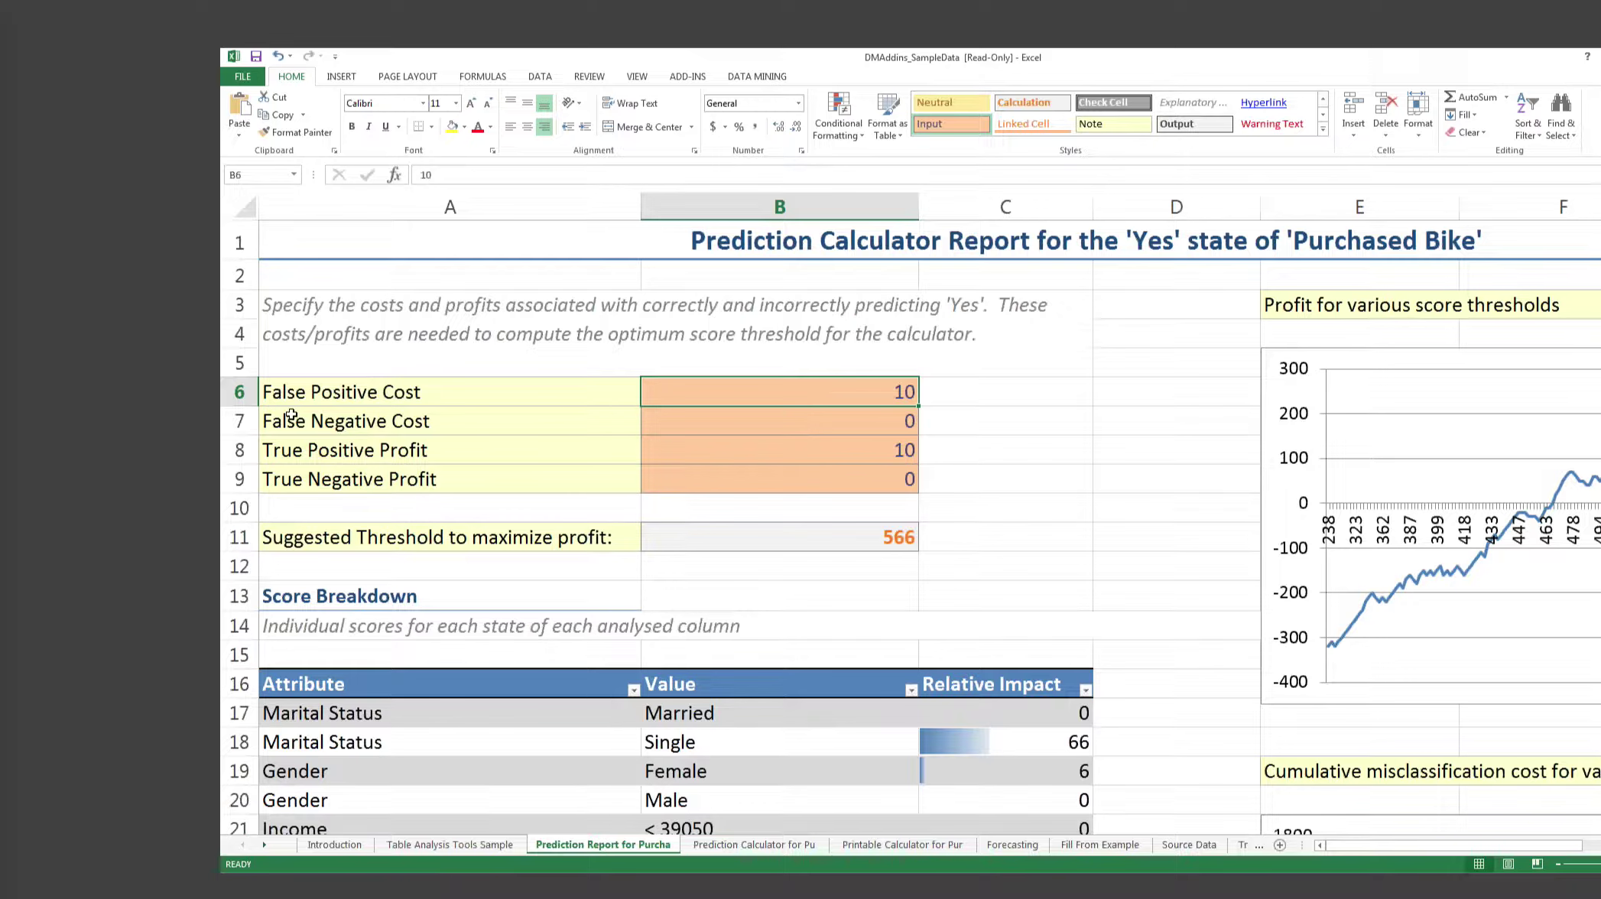
mouse_move(291, 415)
mouse_down()
mouse_move(275, 418)
mouse_move(1177, 421)
mouse_up()
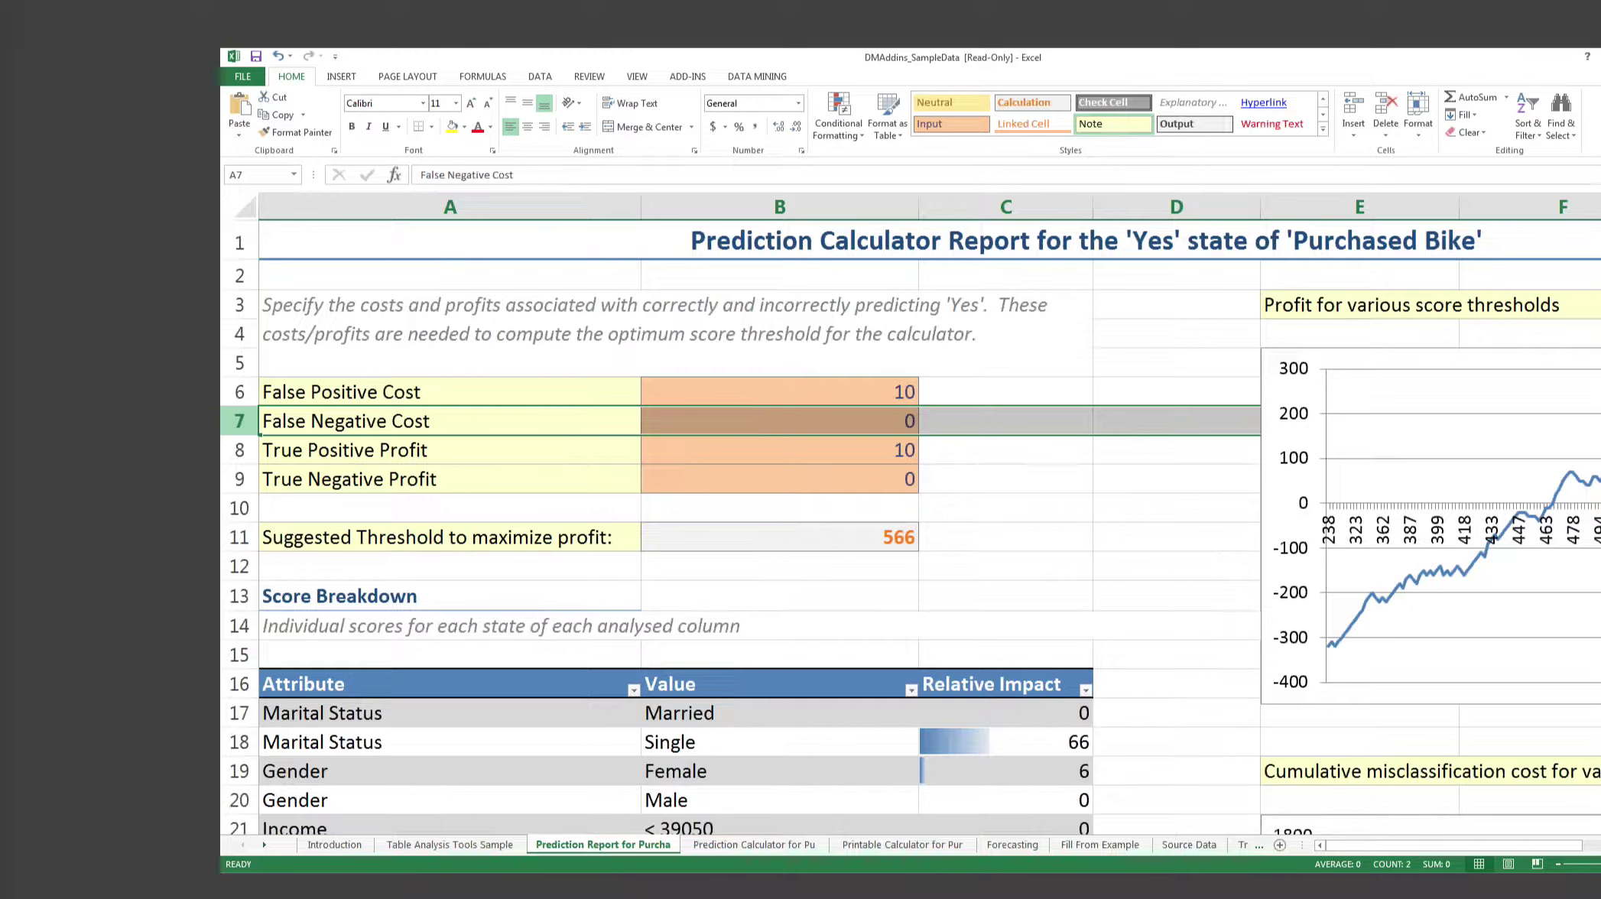
Compare the False Positive Cost amount with the True Positive Profit amount
click(776, 400)
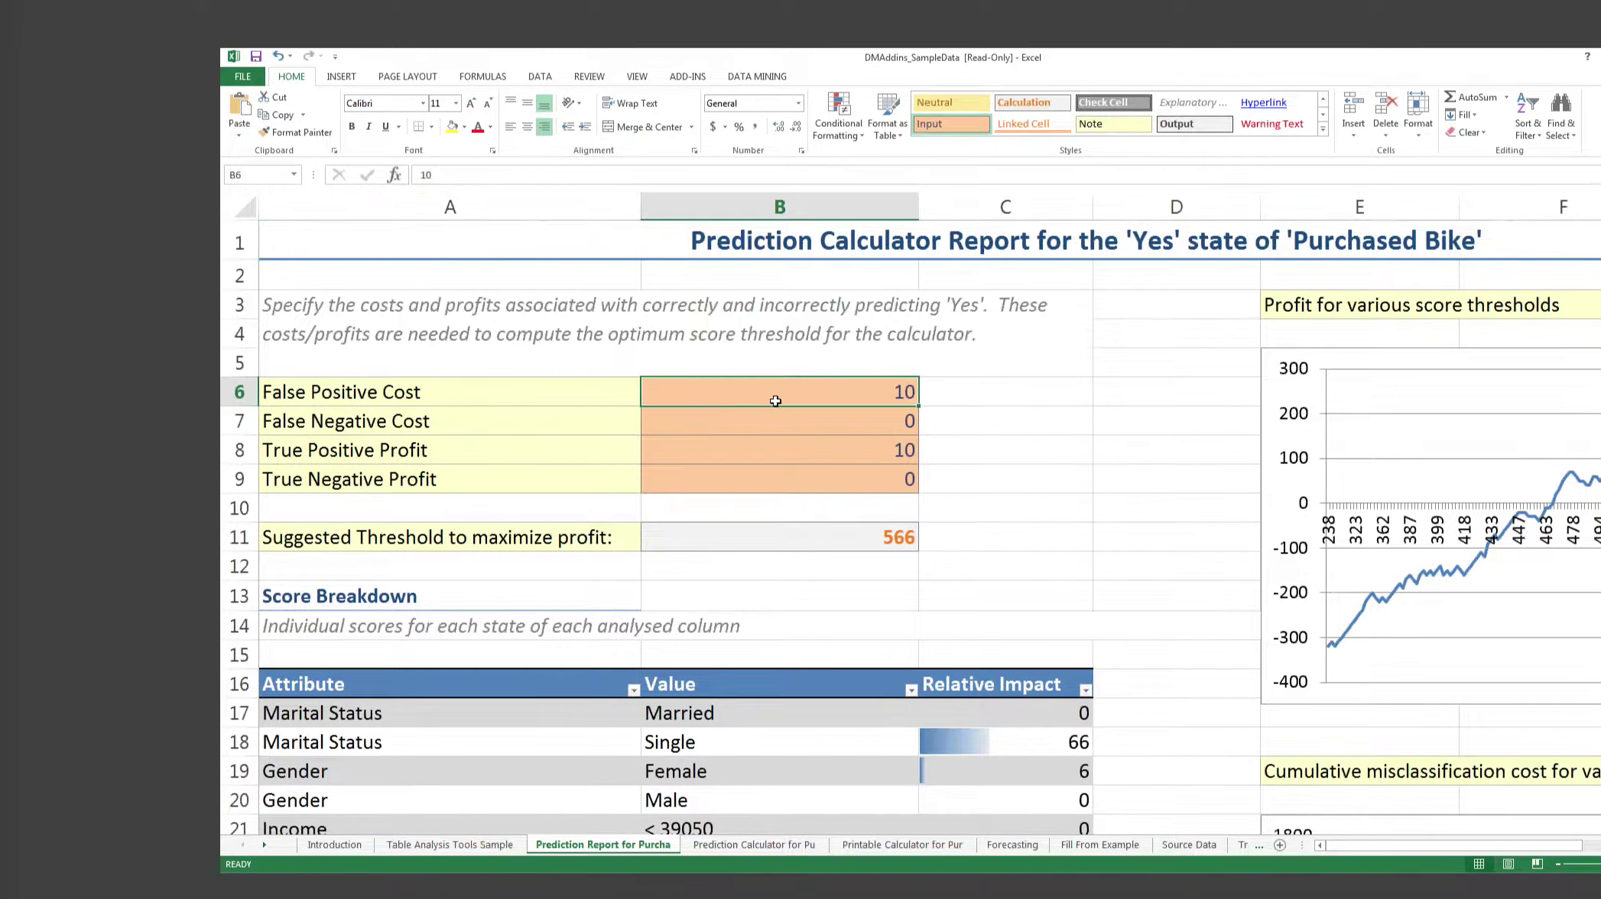
ctrl+click(807, 447)
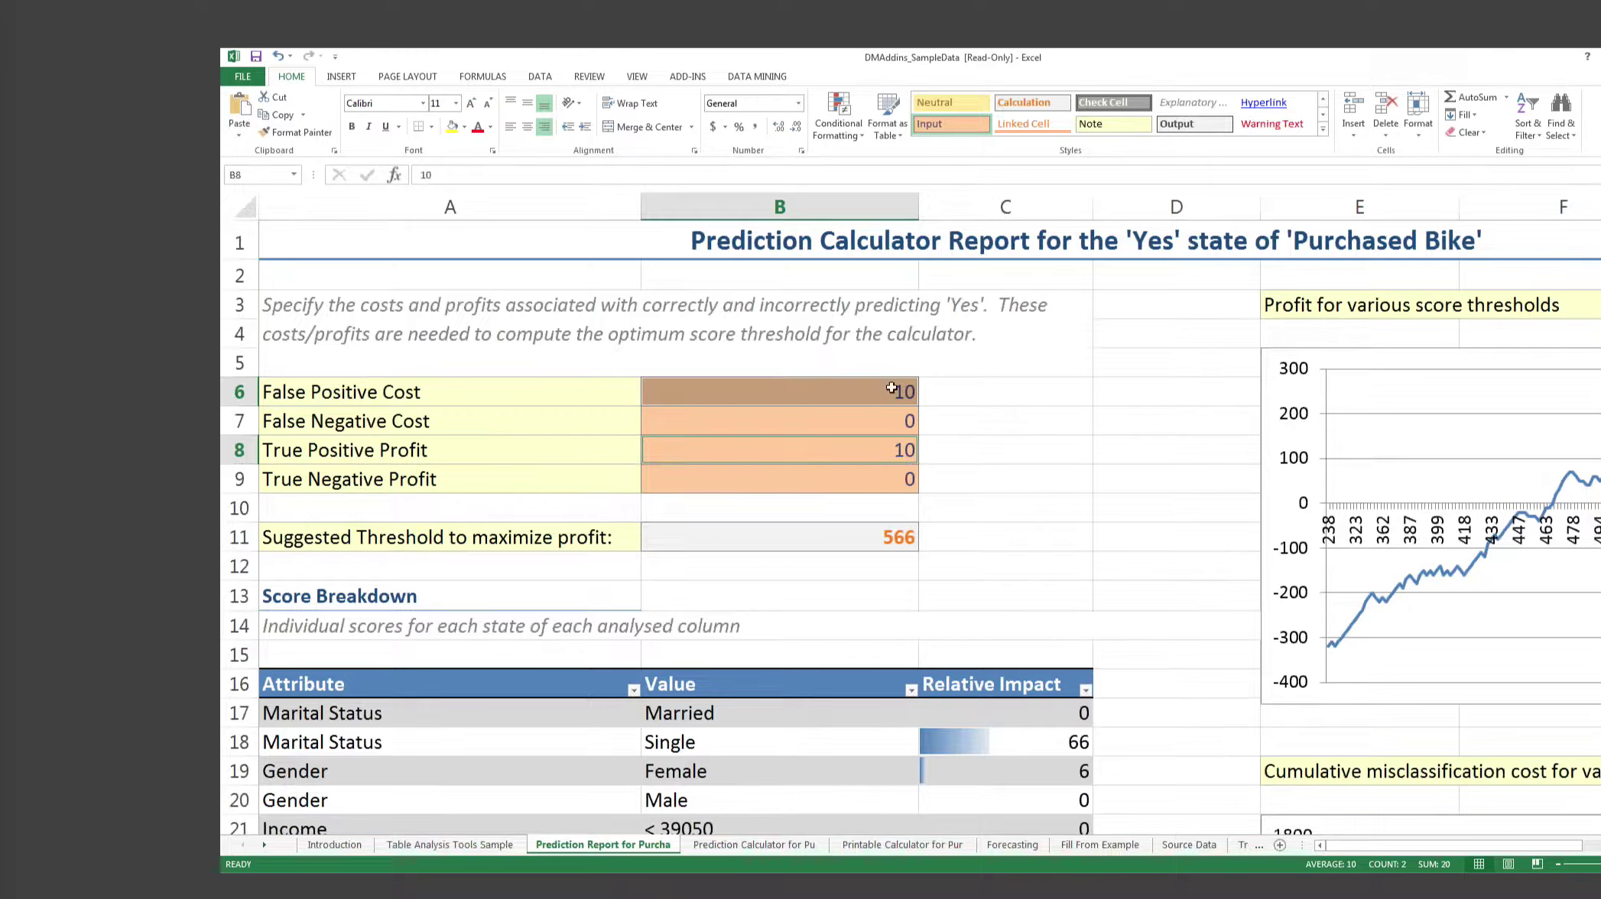
drag(891, 387, 962, 392)
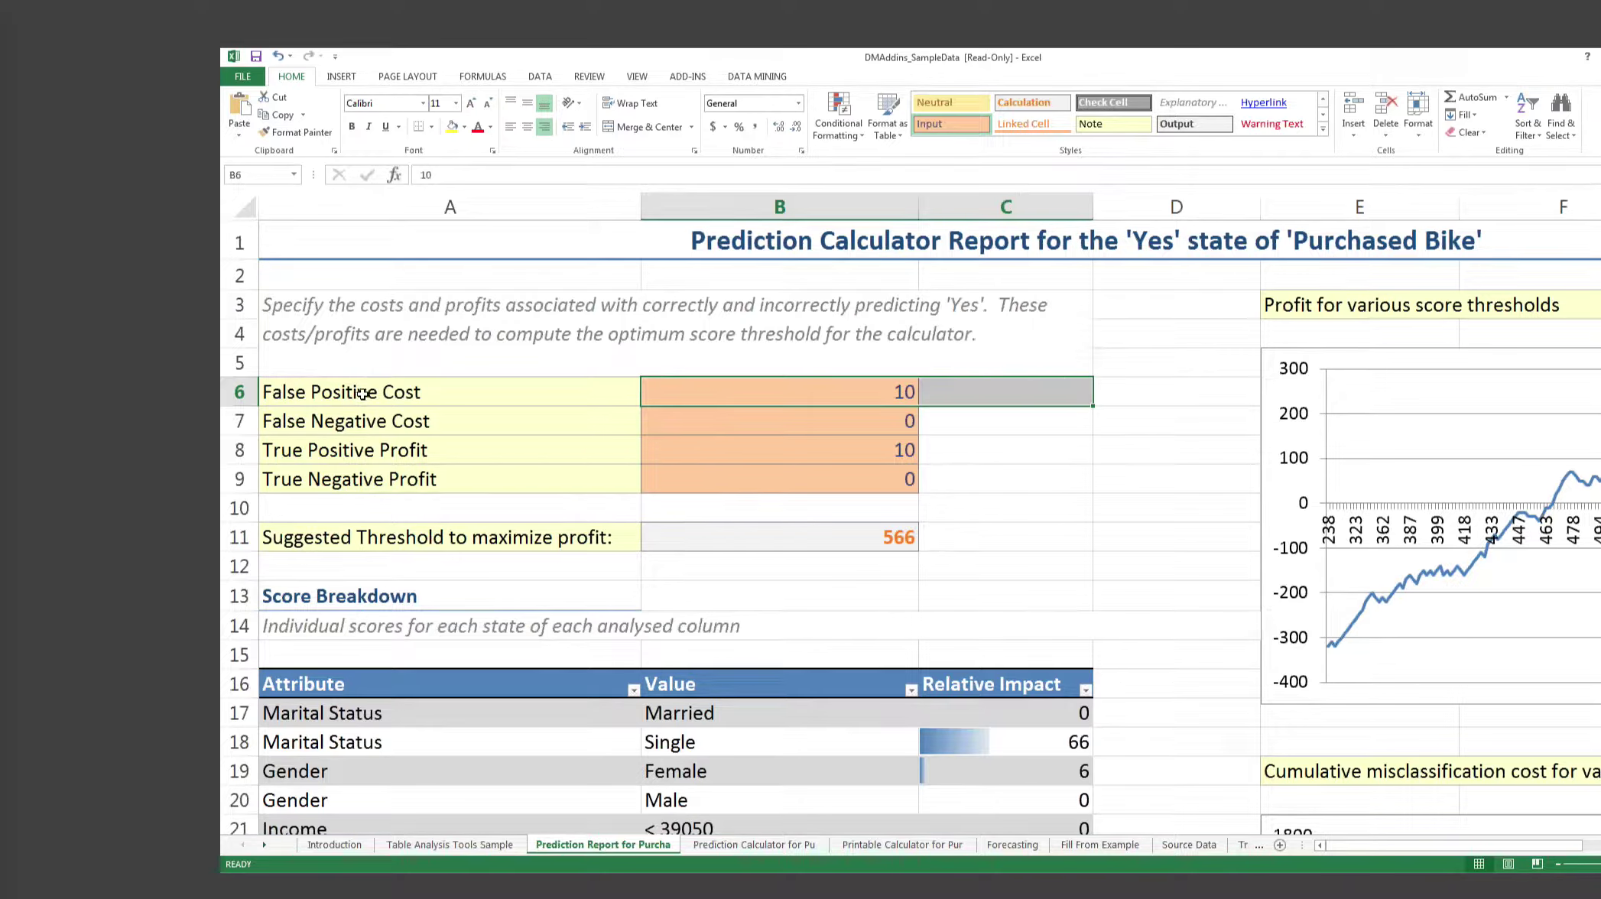
click(238, 451)
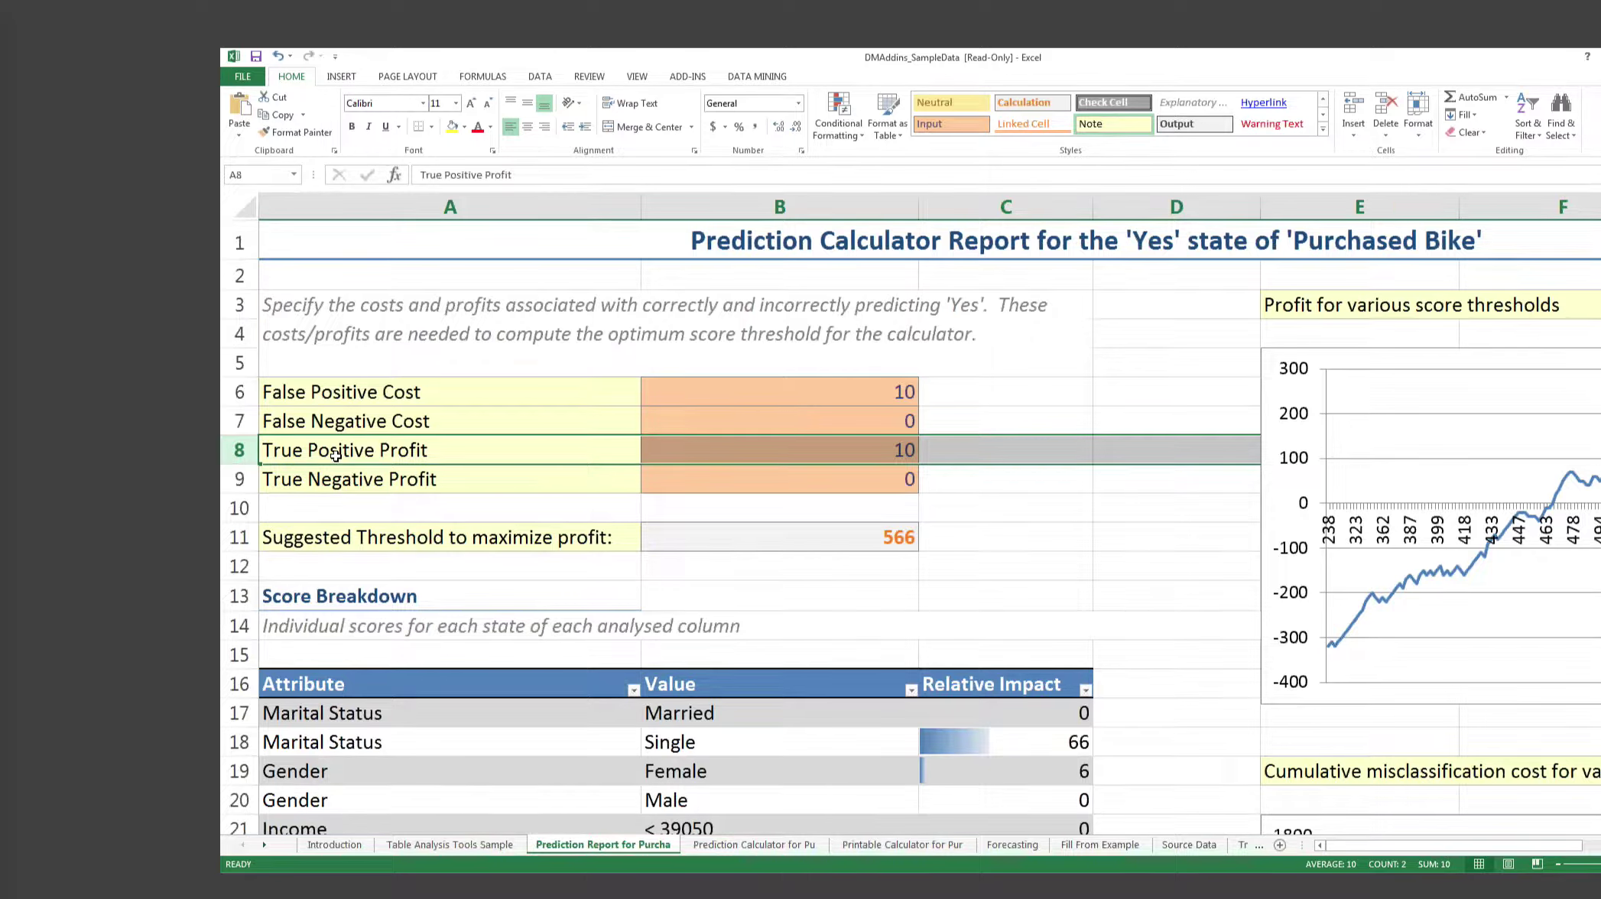
click(791, 398)
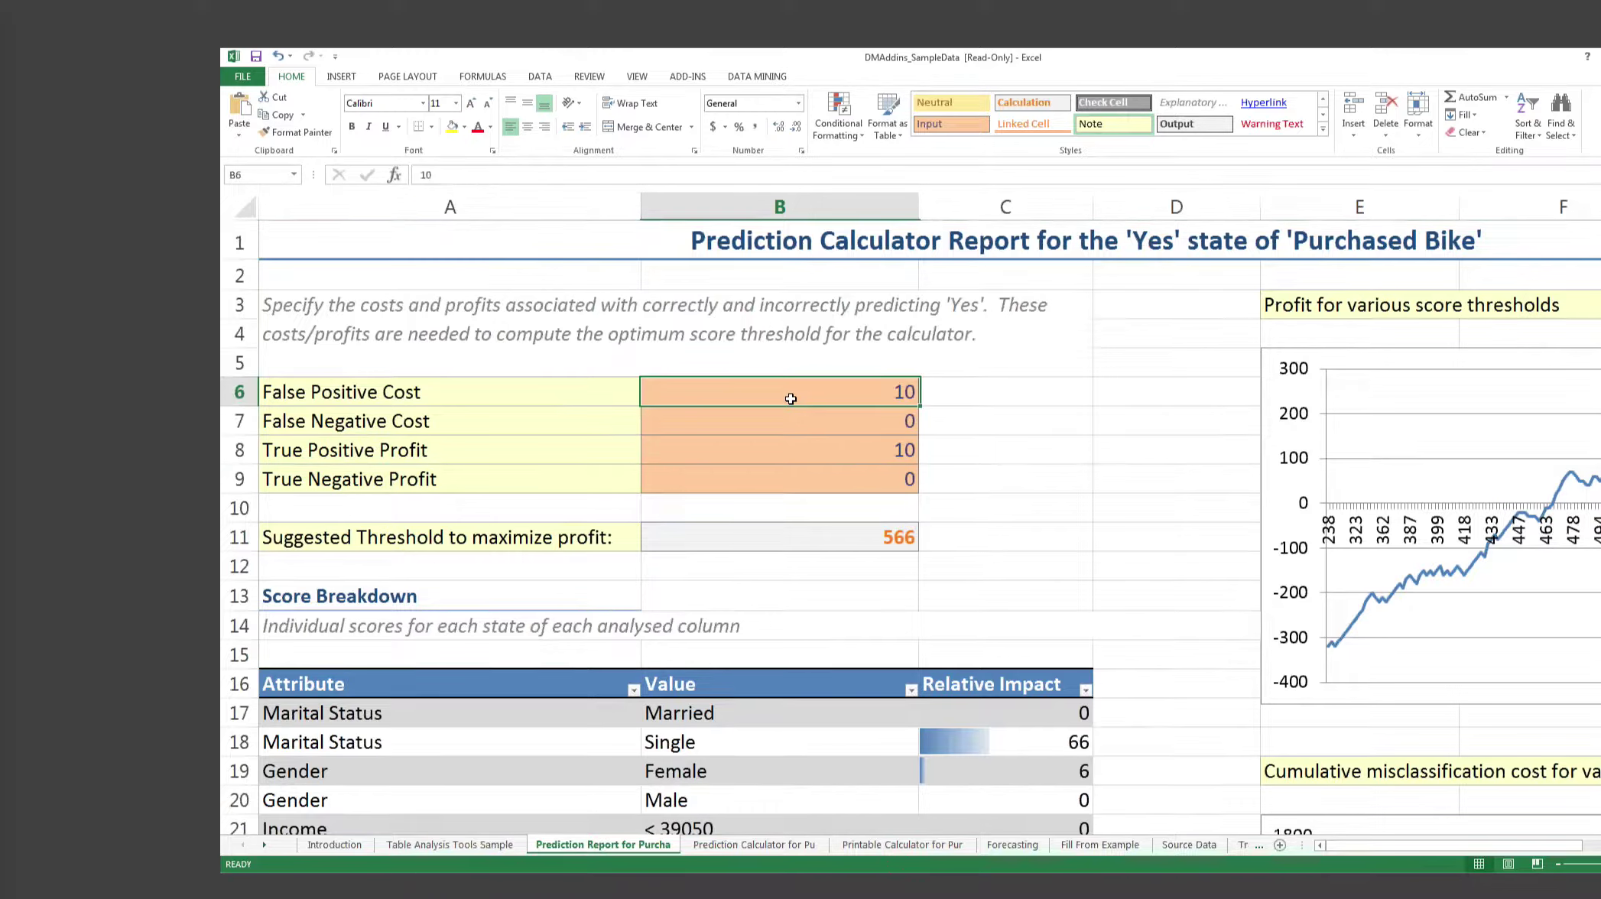
click(815, 450)
key(Up)
key(Up)
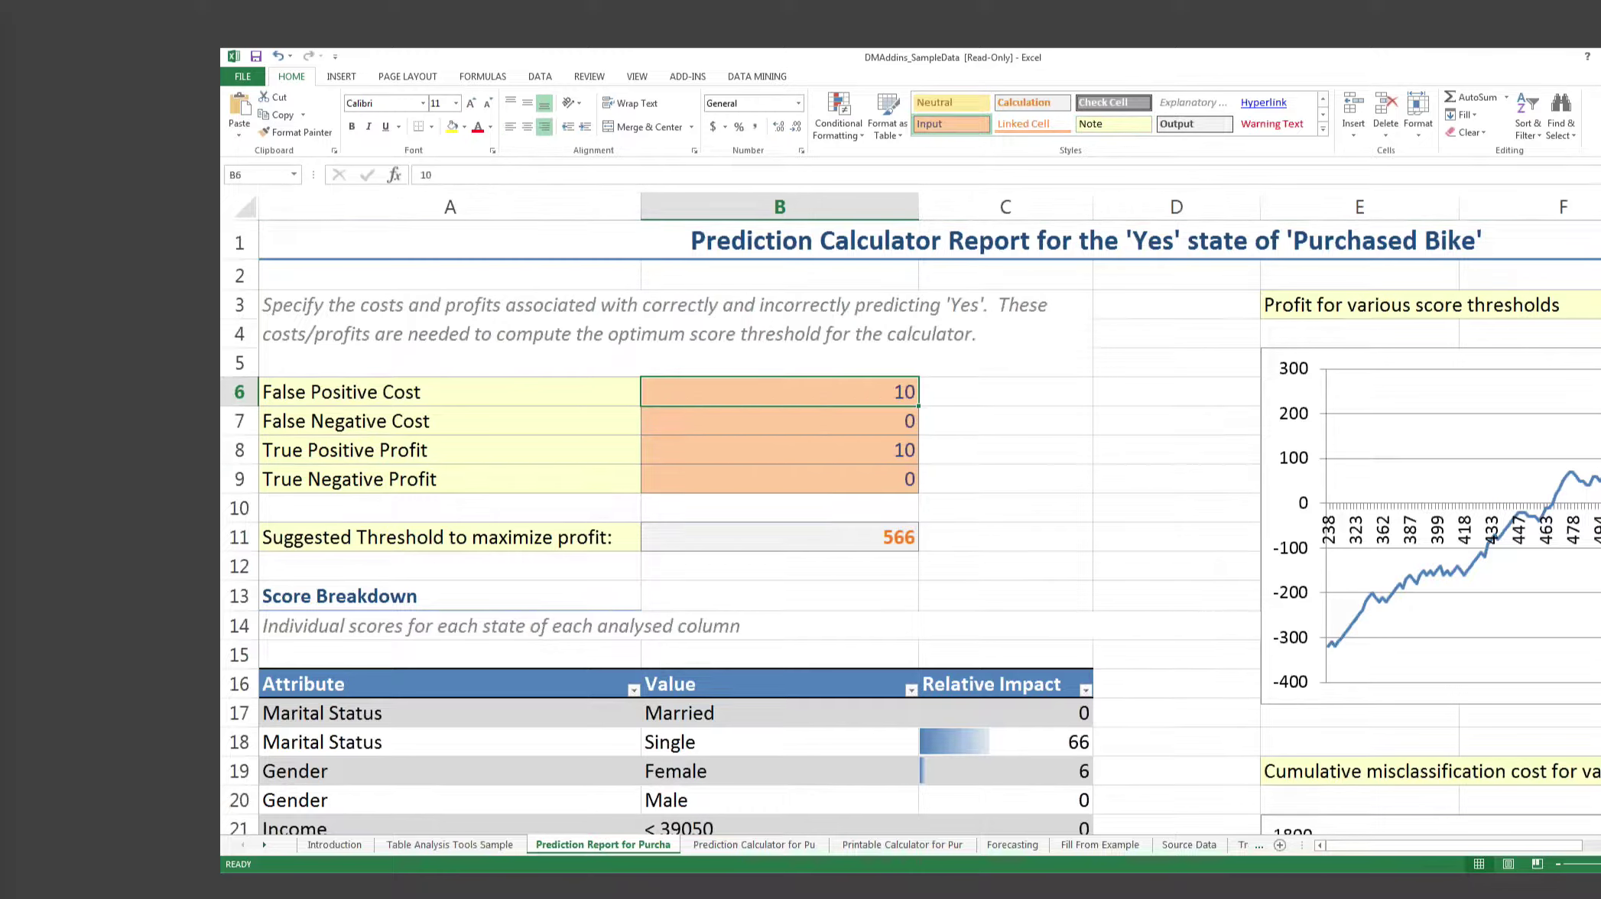
Examine the chart of profit for various score thresholds and check the Table Analysis Tools Sample sheet before returning to the prediction report
scroll(825, 475, right, 3)
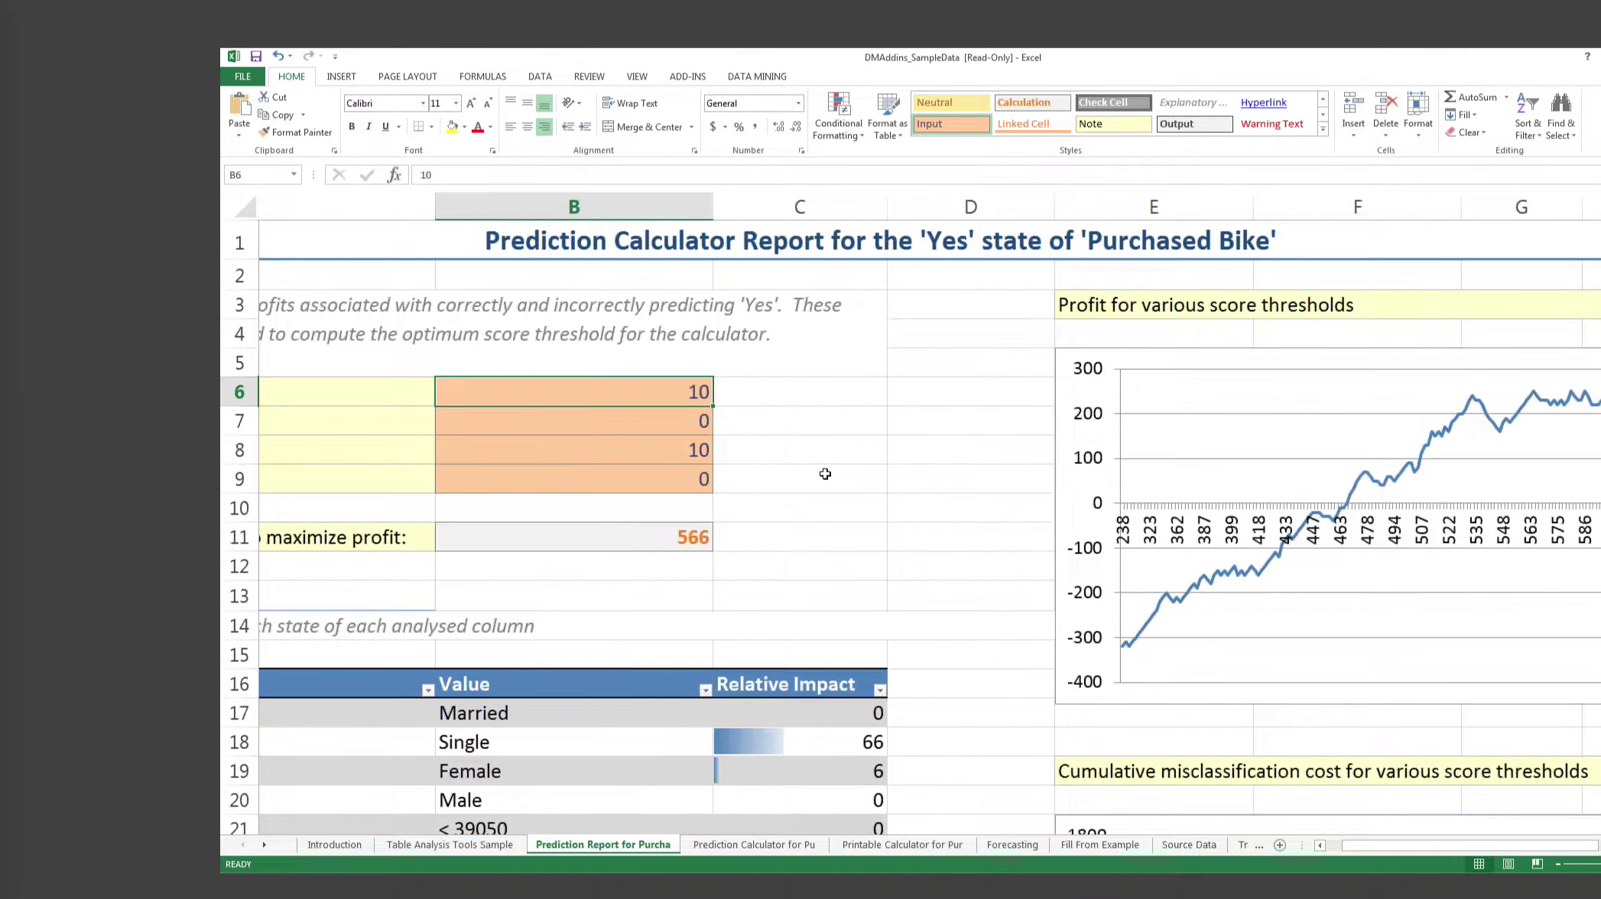
scroll(825, 474, right, 2)
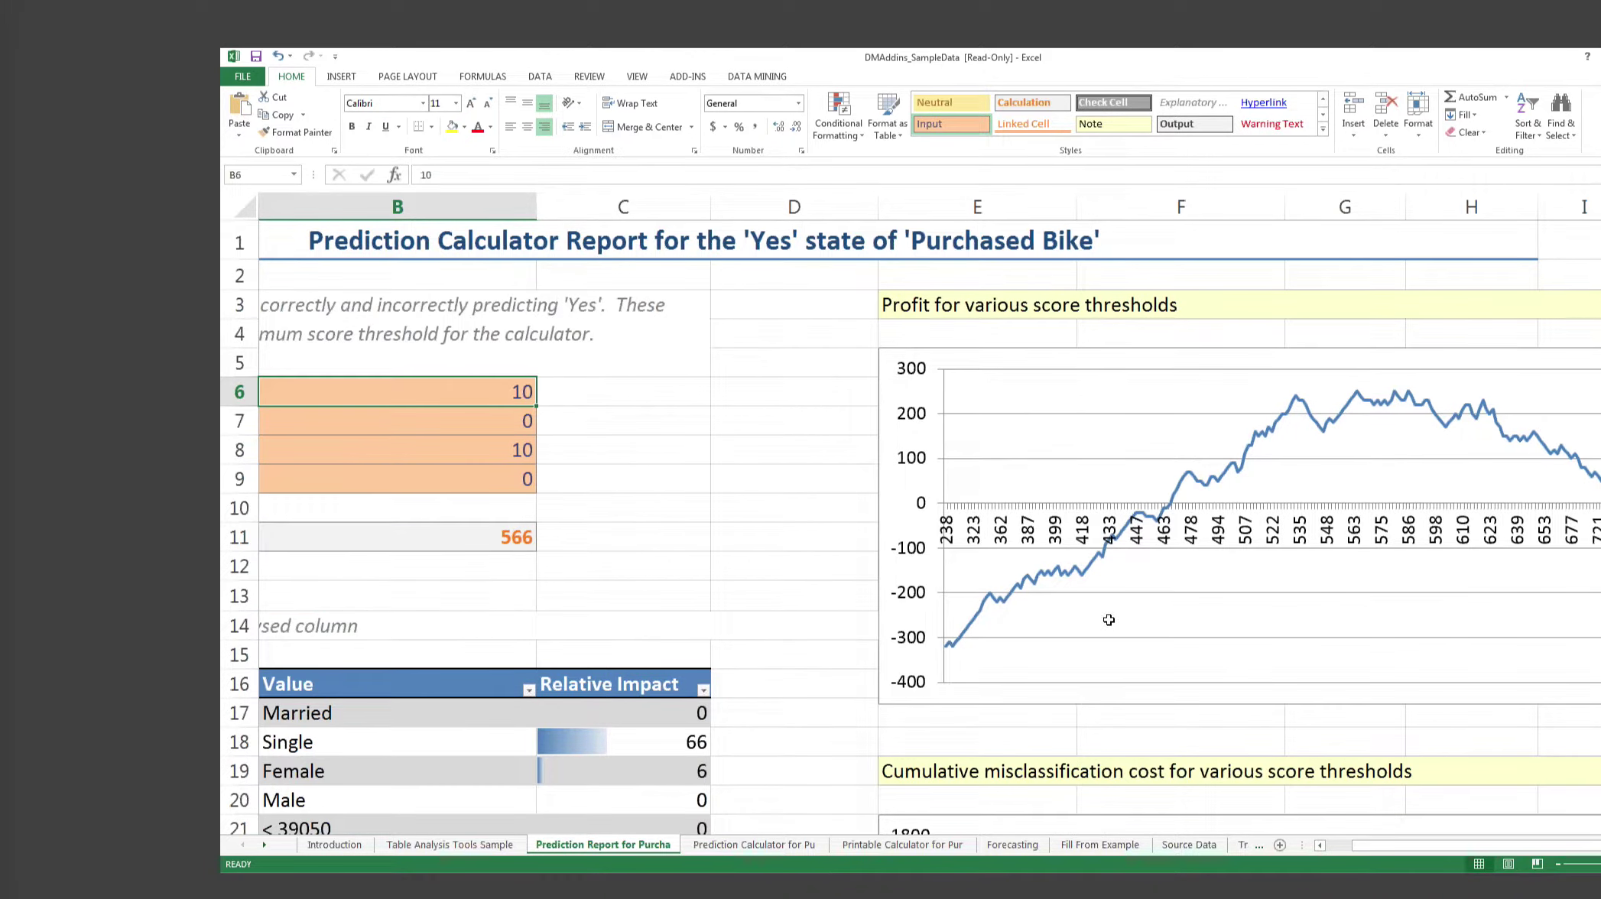
scroll(1109, 620, left, 5)
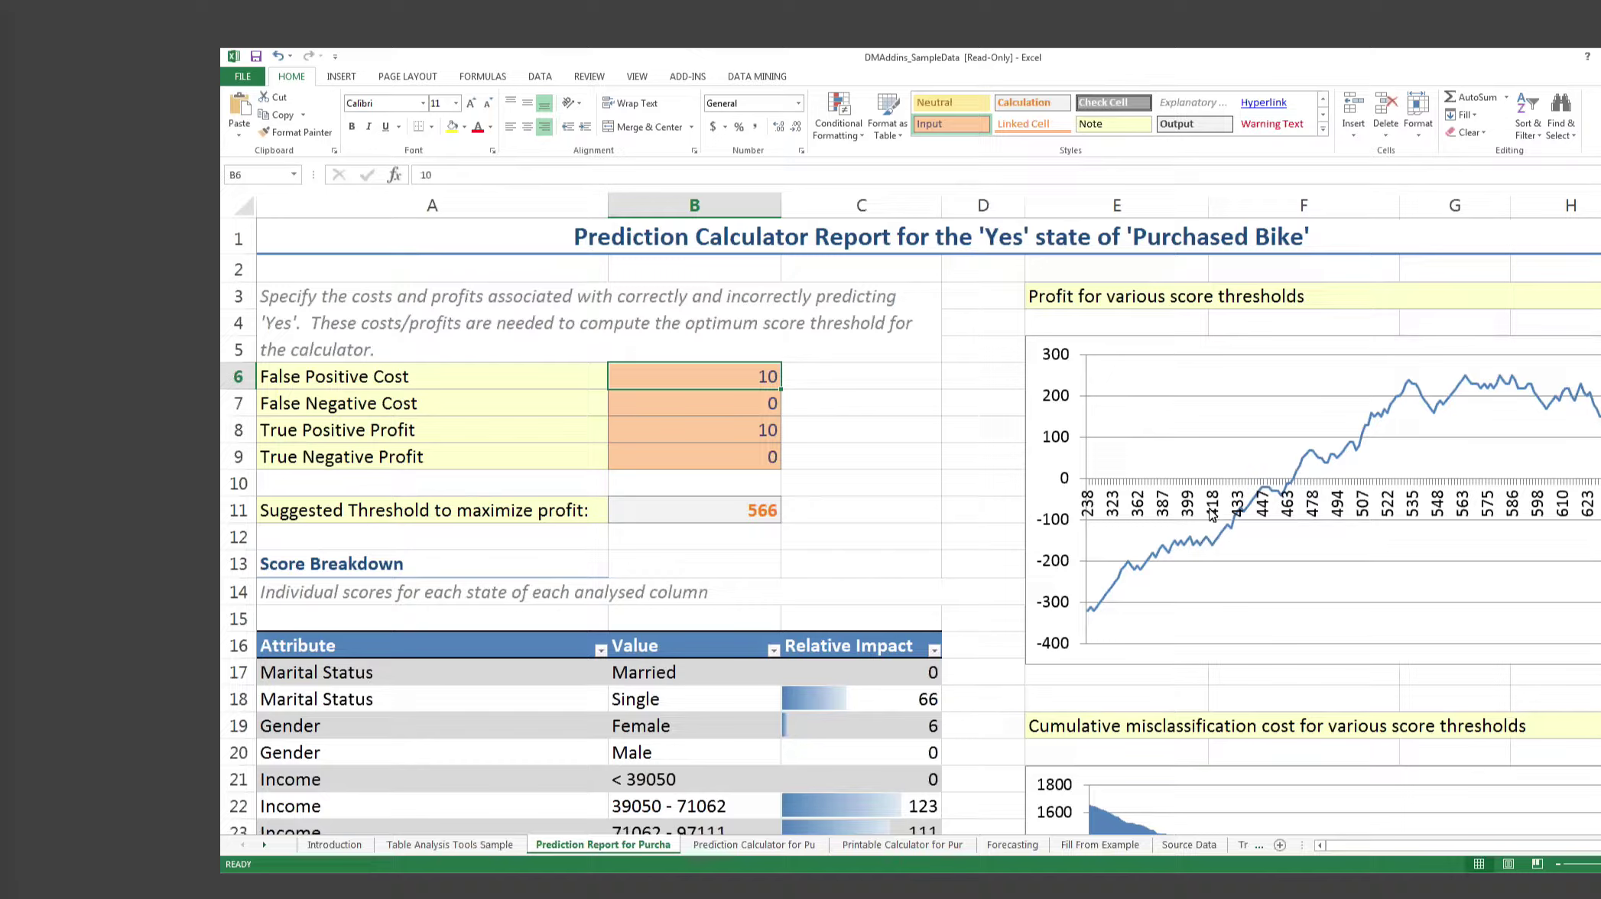
click(495, 842)
click(616, 844)
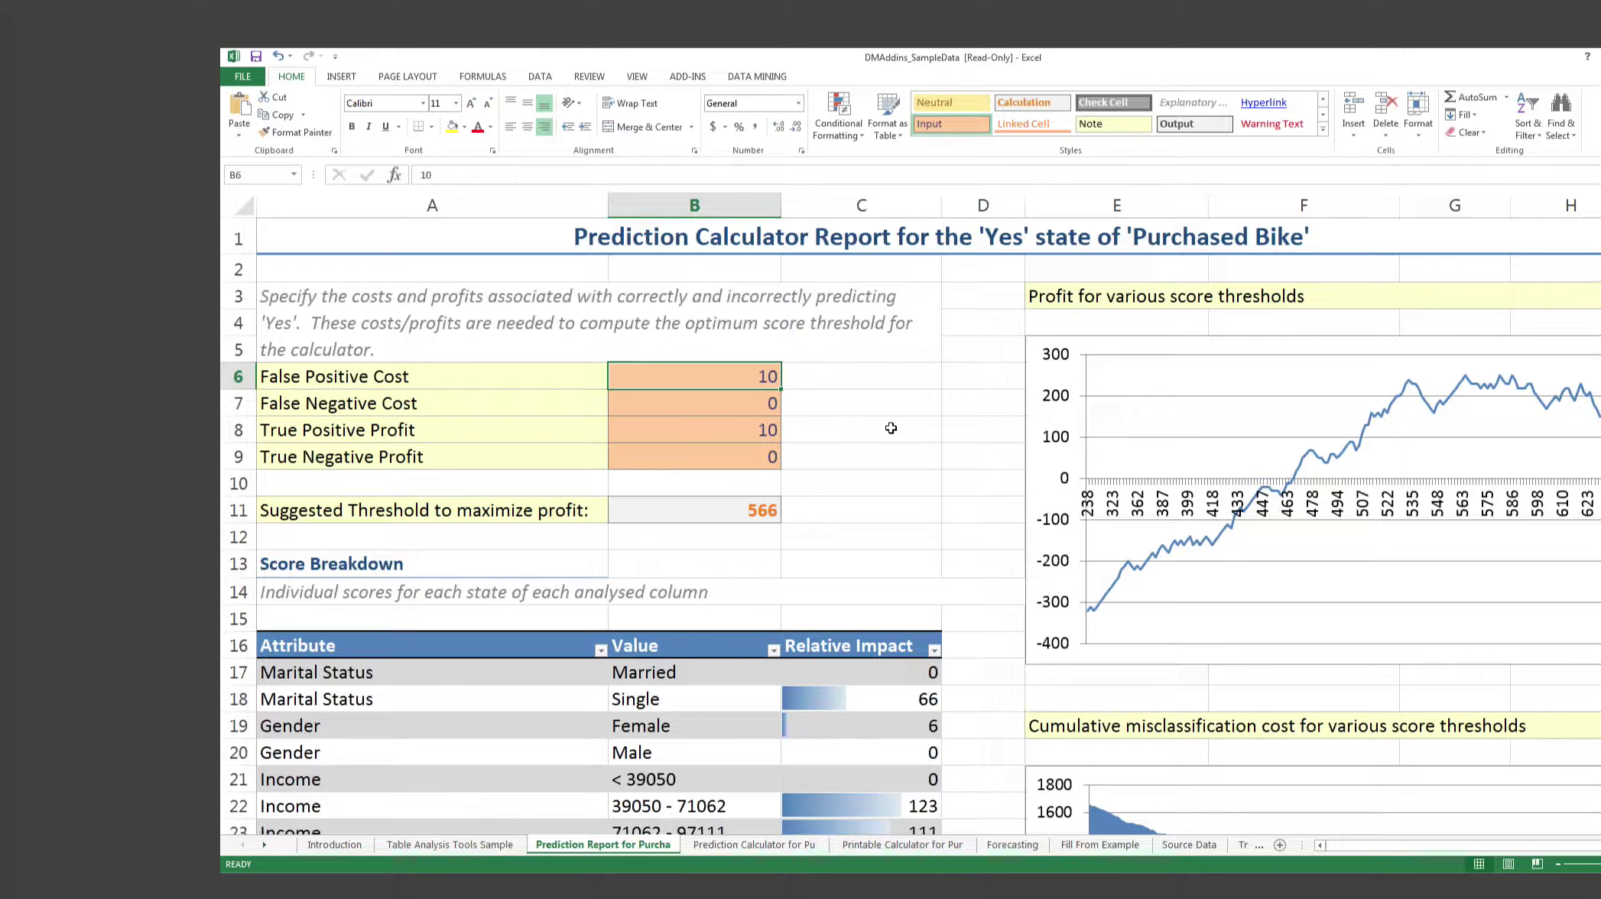
Set the False Positive Cost to 20 and check the suggested threshold to maximize profit
text(20)
key(Return)
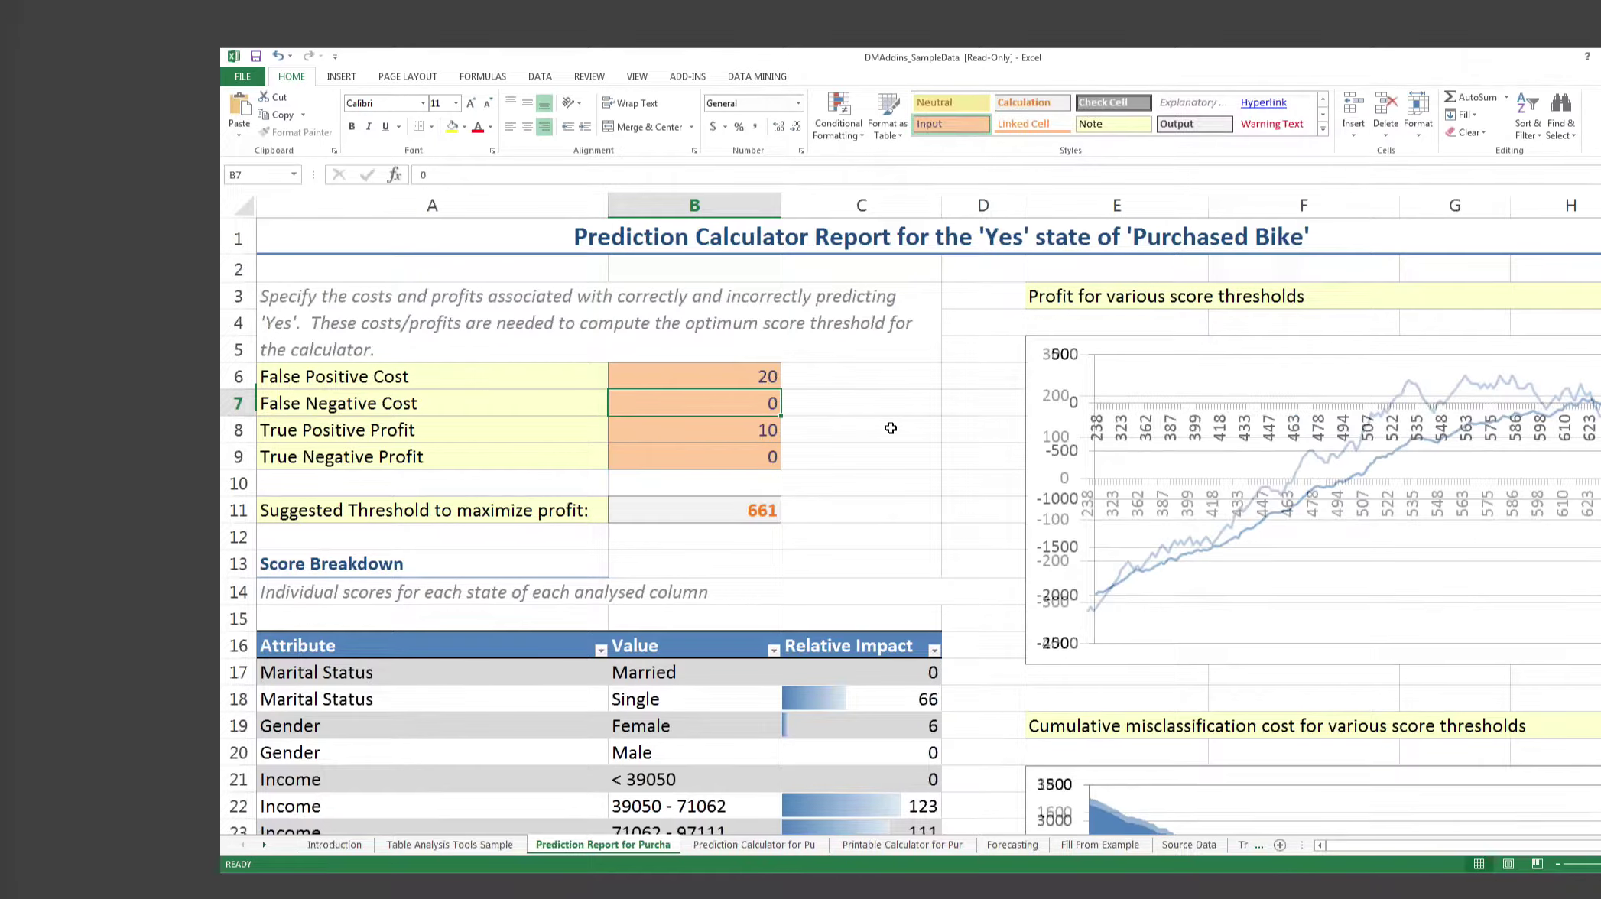
key(Down)
key(Down)
key(Down)
key(Down)
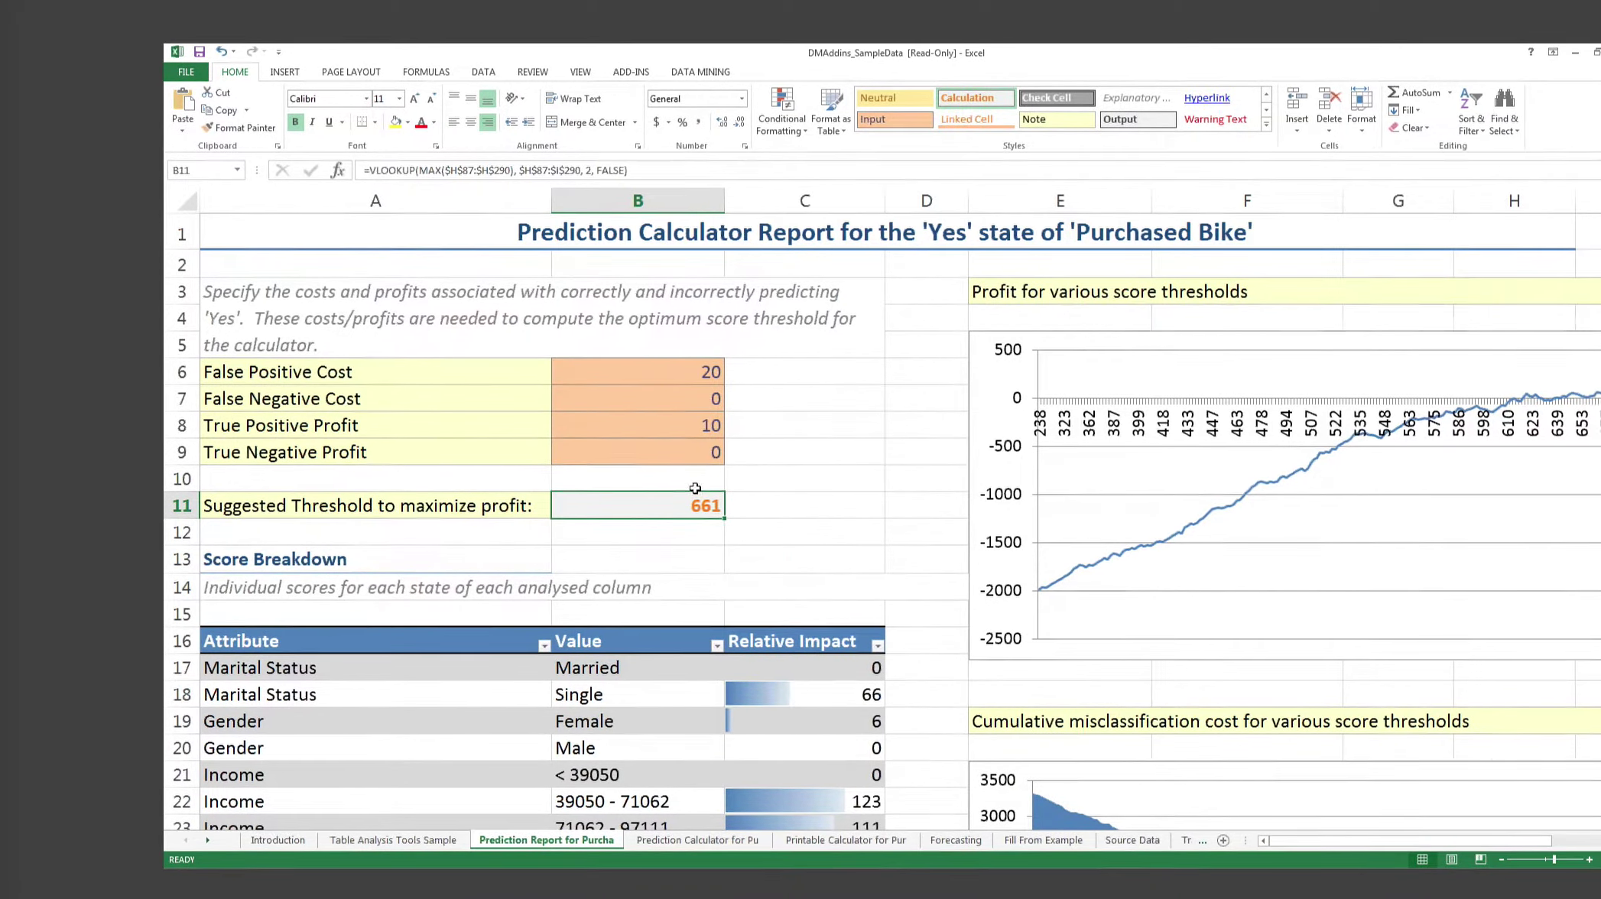
Change the False Positive Cost to 2 and select the suggested threshold cell to see the effect
click(697, 372)
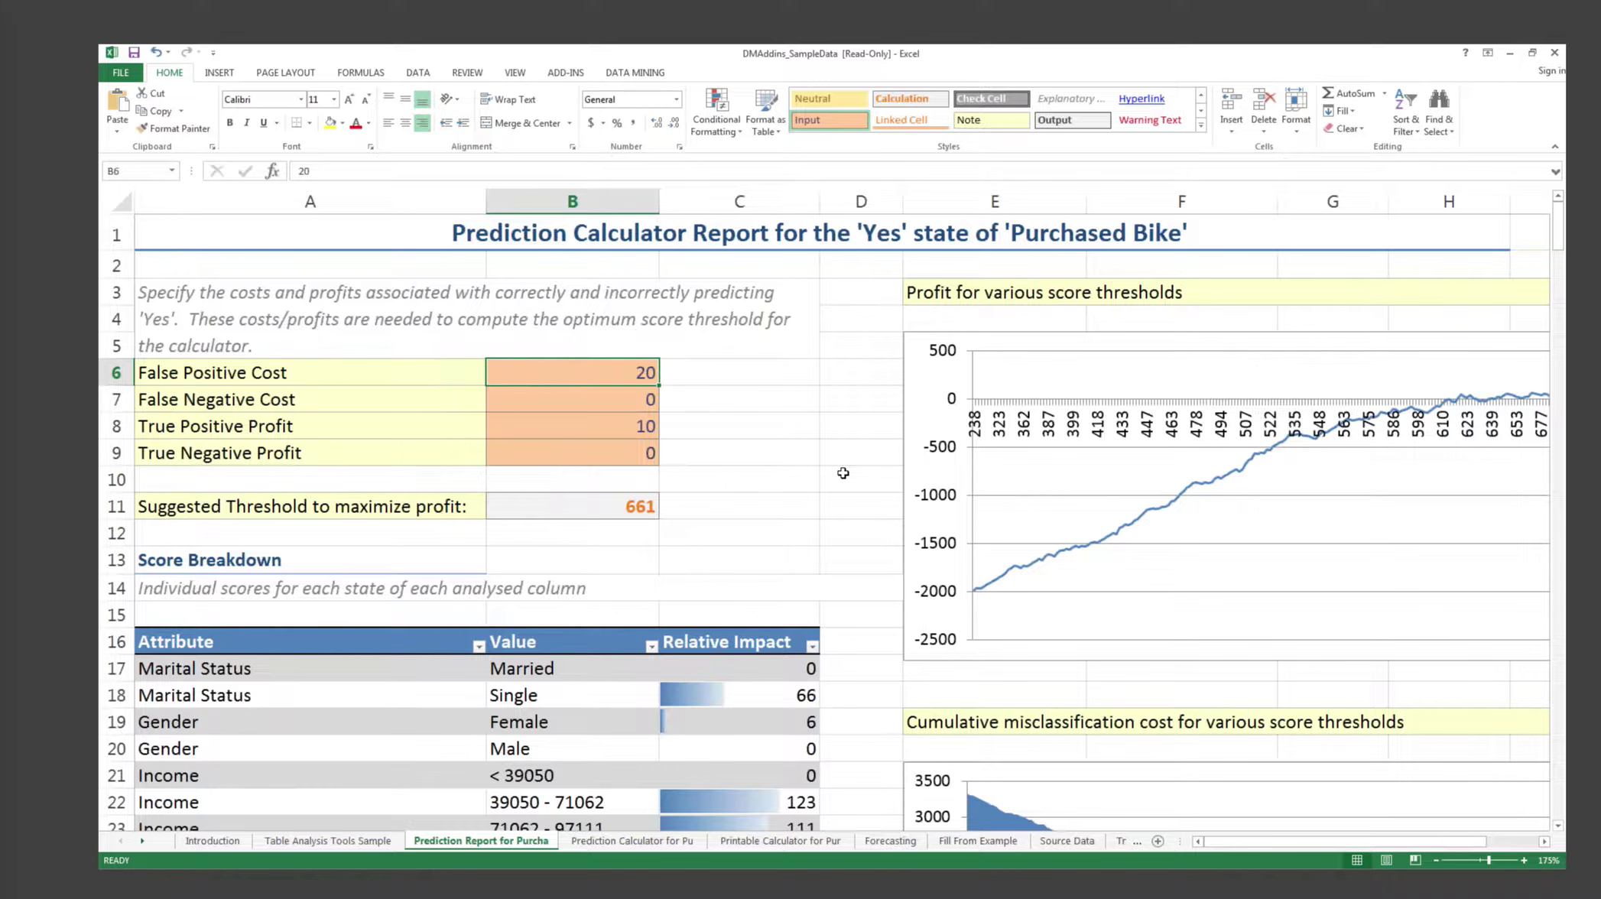
text(2)
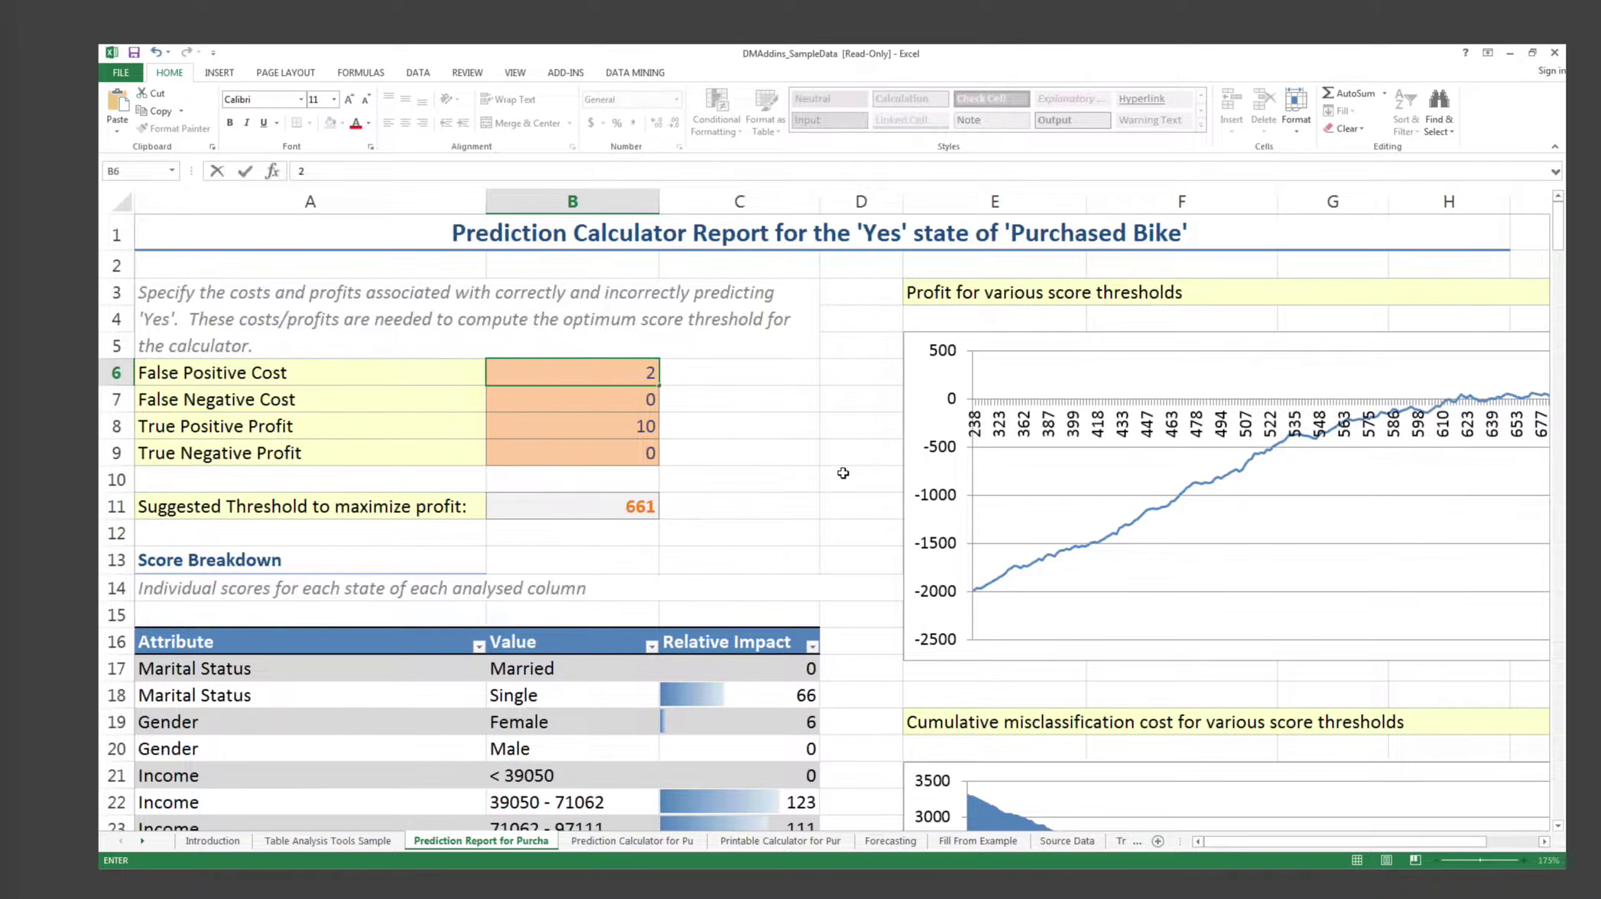
key(Return)
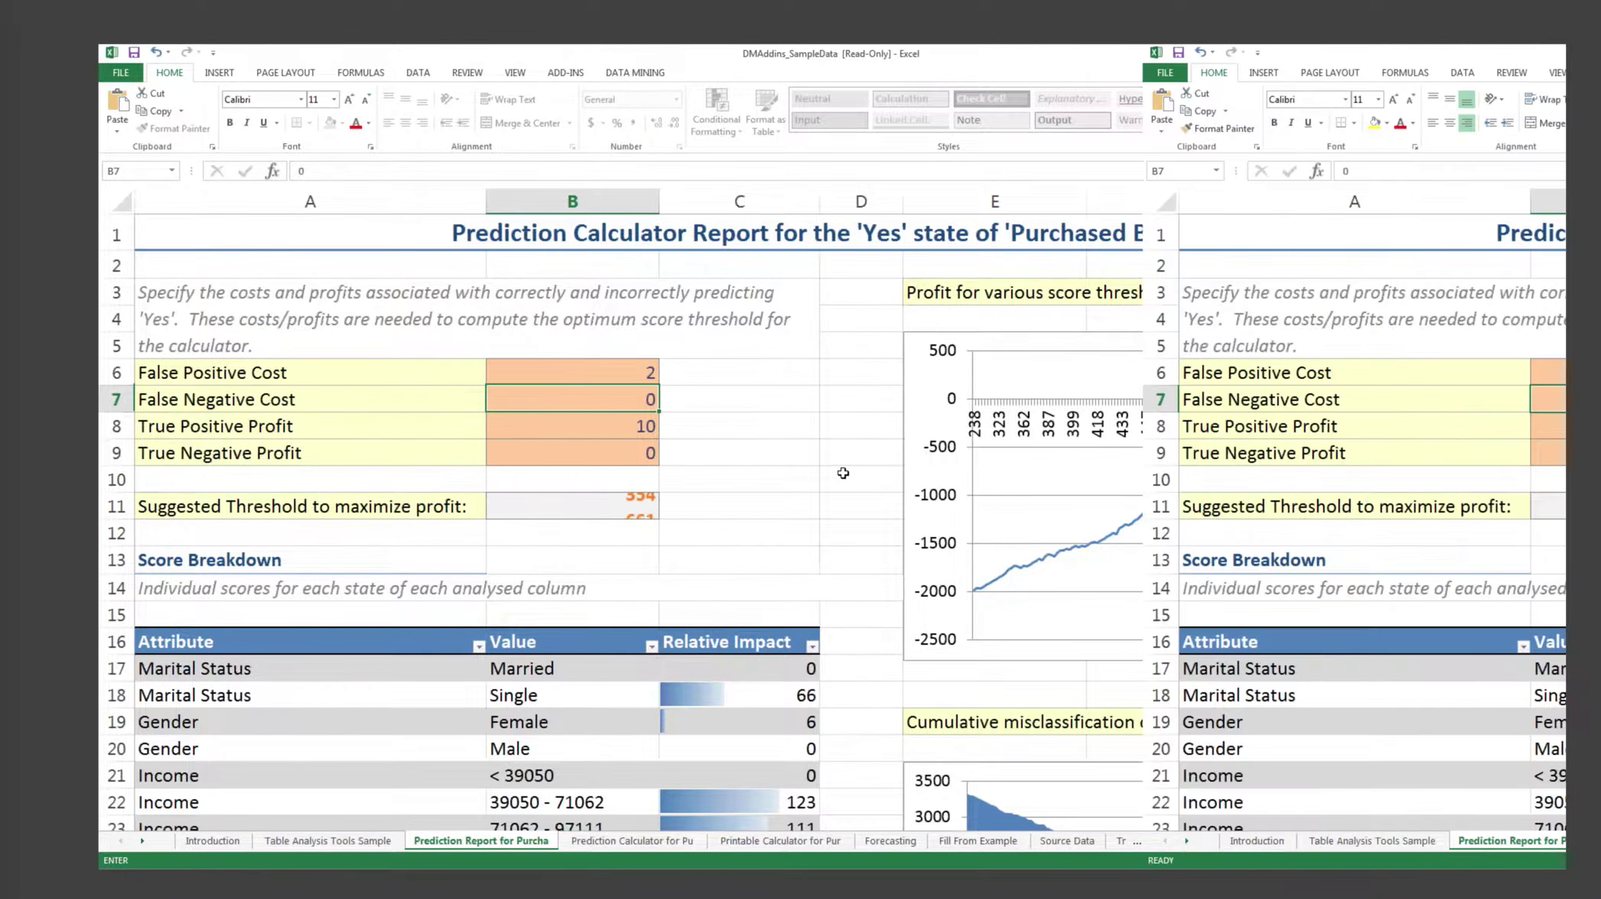
key(Down)
key(Down)
key(Down)
key(Down)
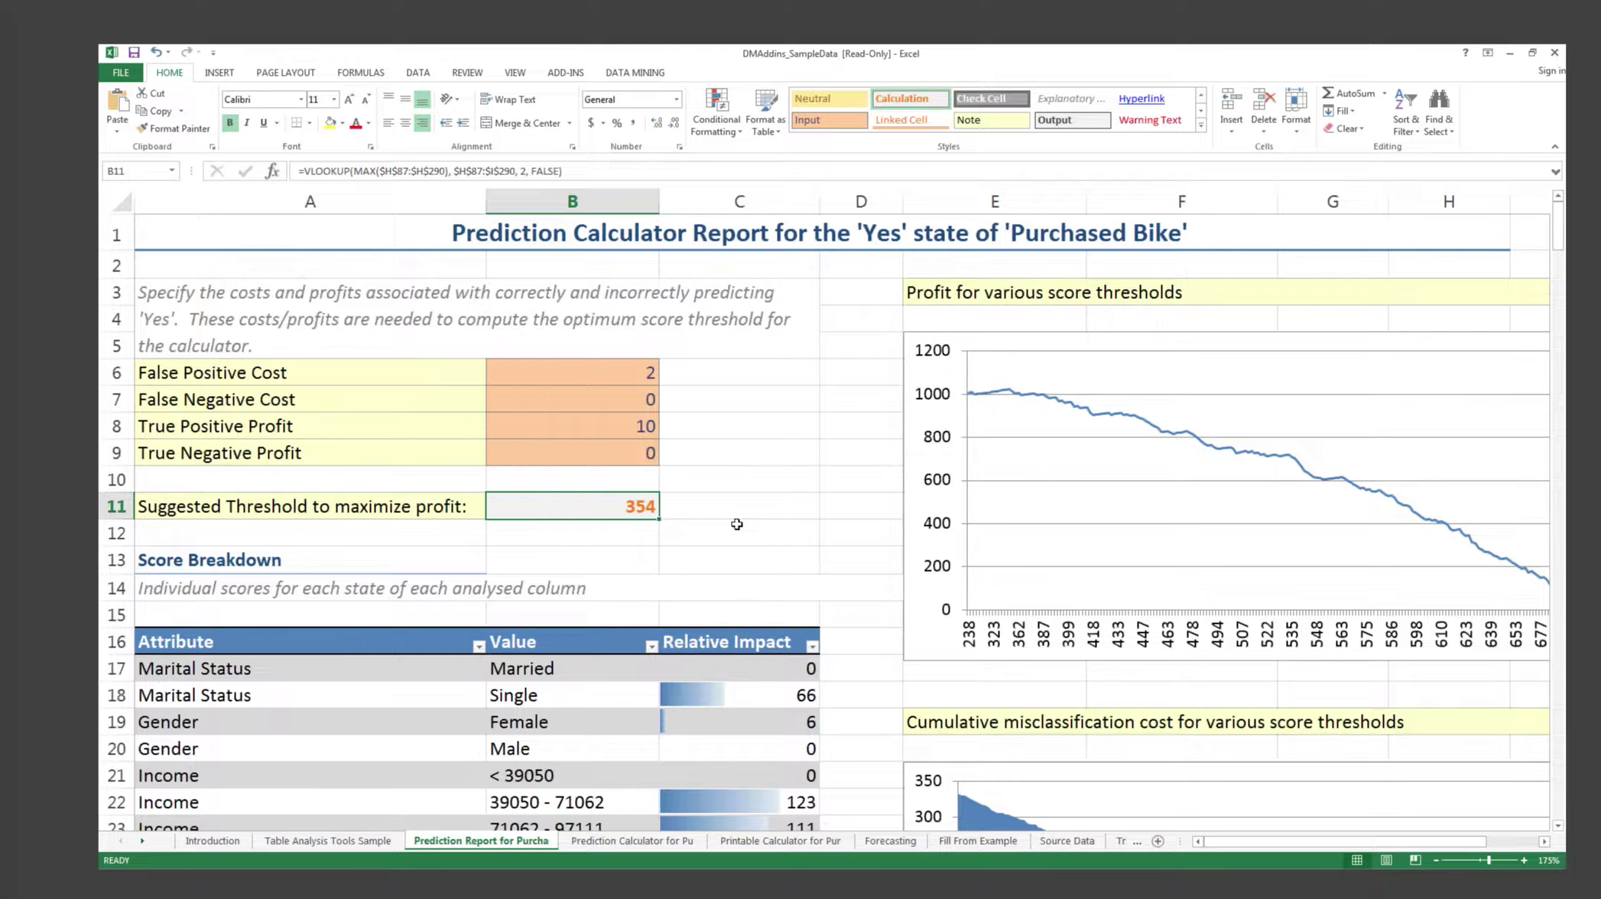
Review the False Positive Cost against the True Positive Profit and True Negative Profit entries
click(606, 375)
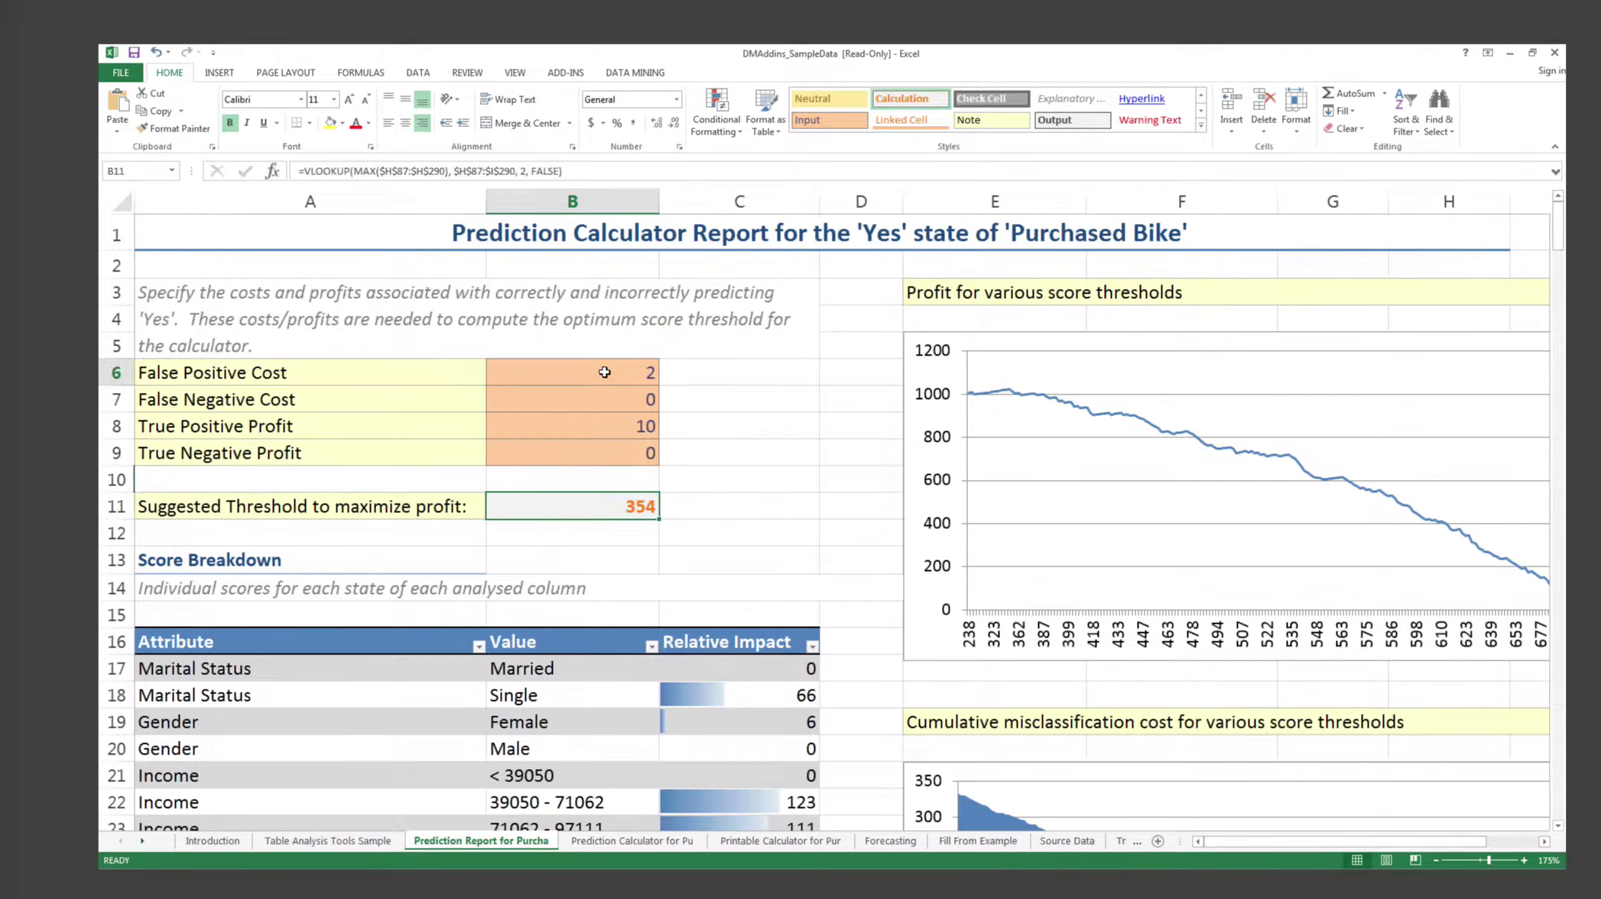
click(603, 424)
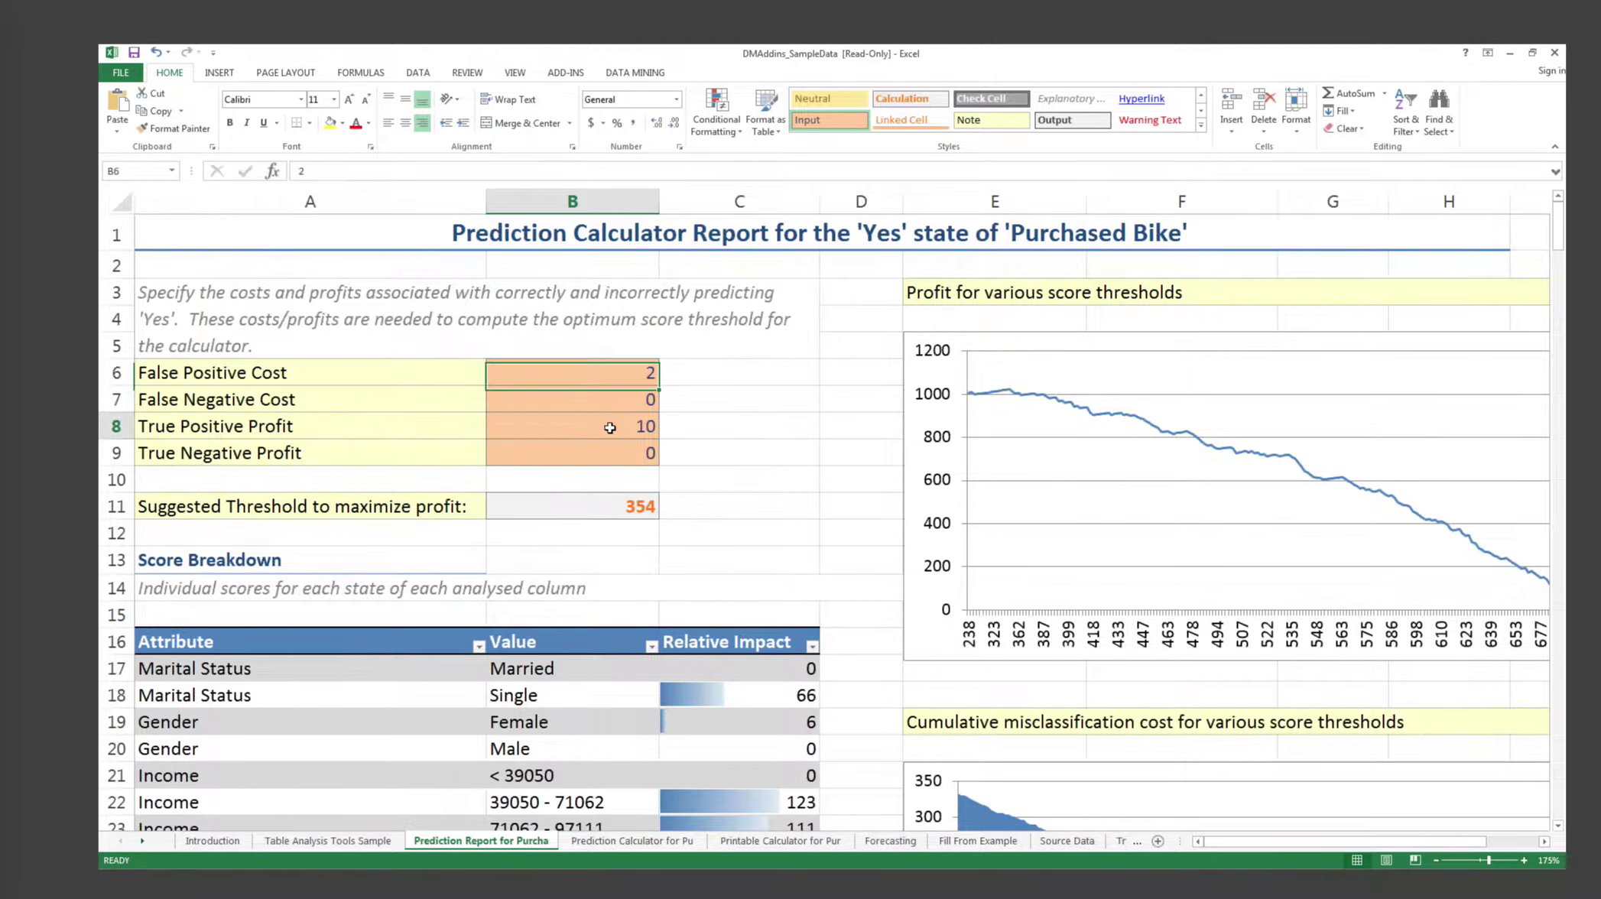
click(606, 365)
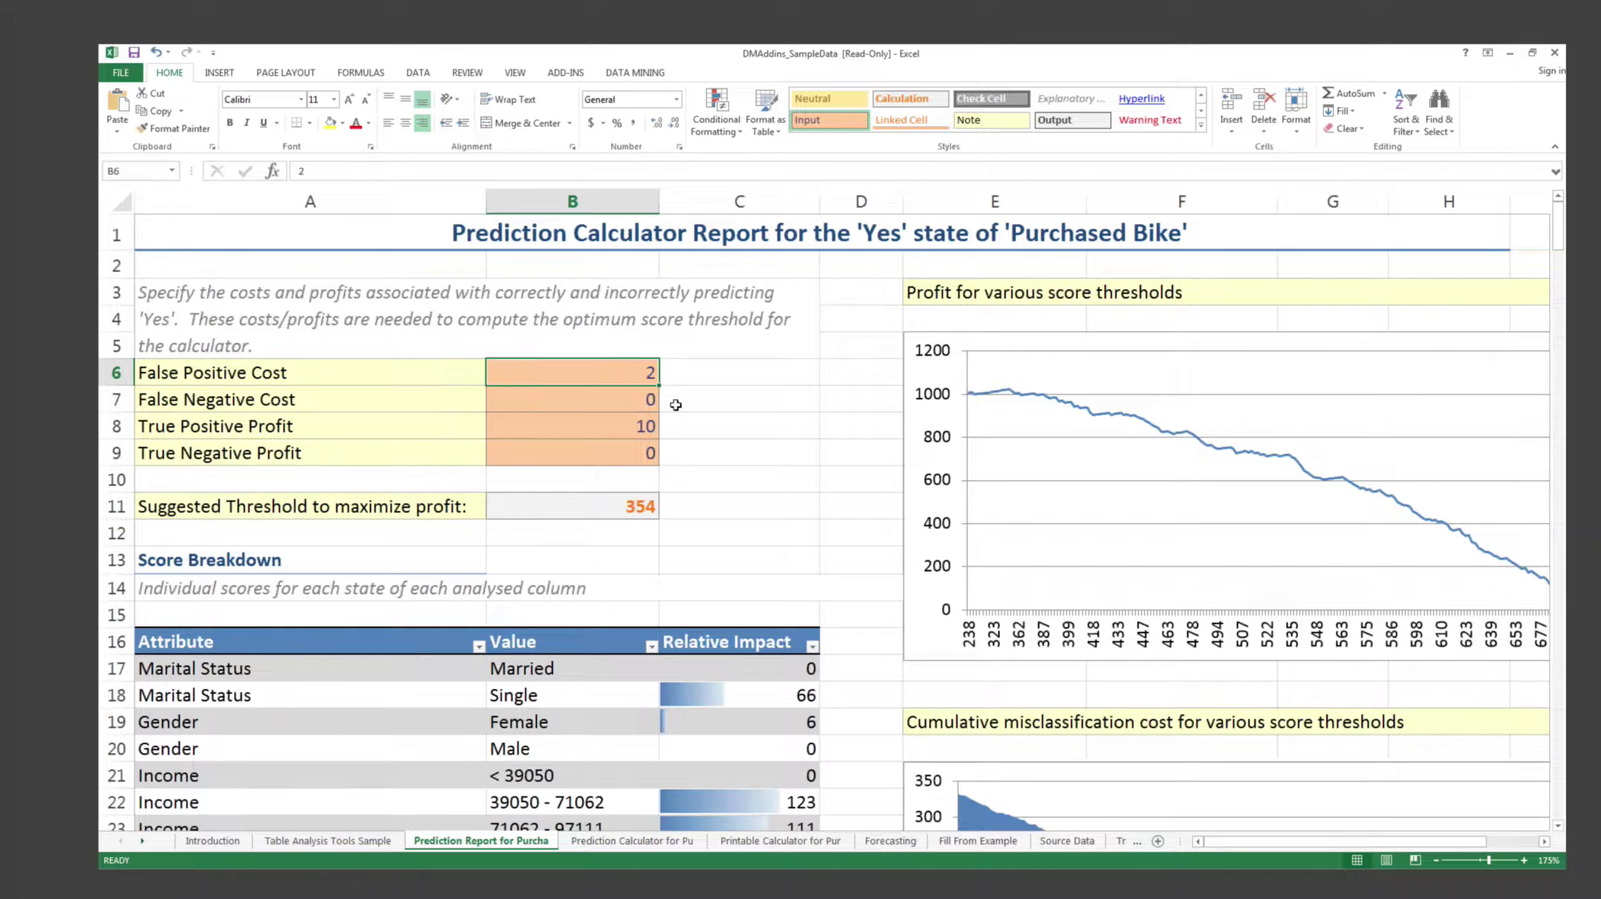
click(602, 433)
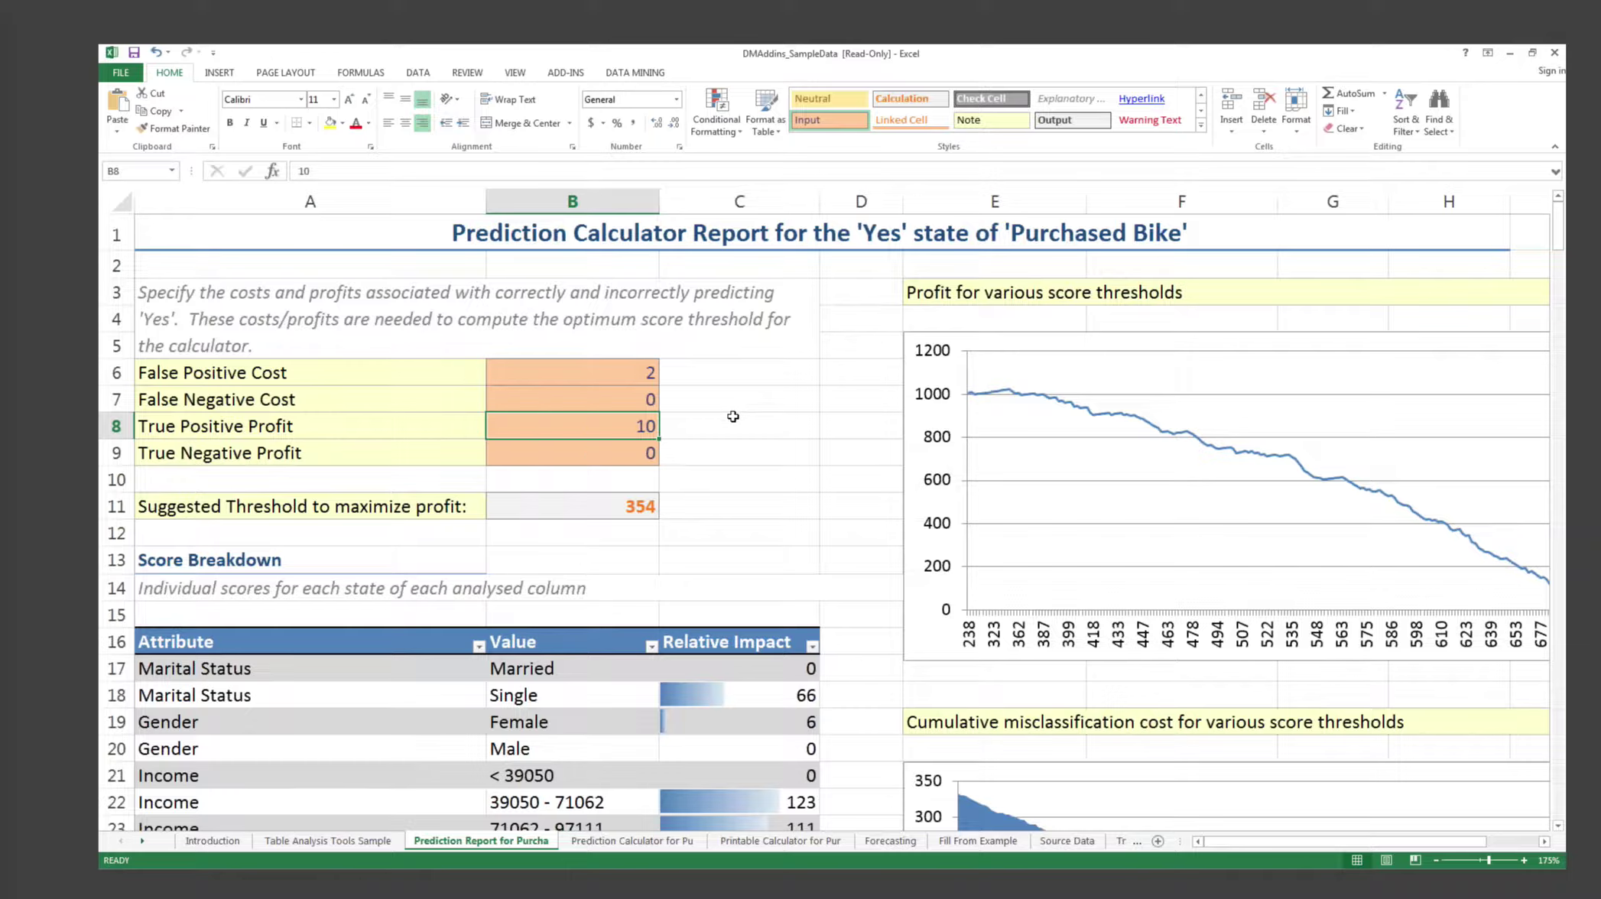
click(608, 449)
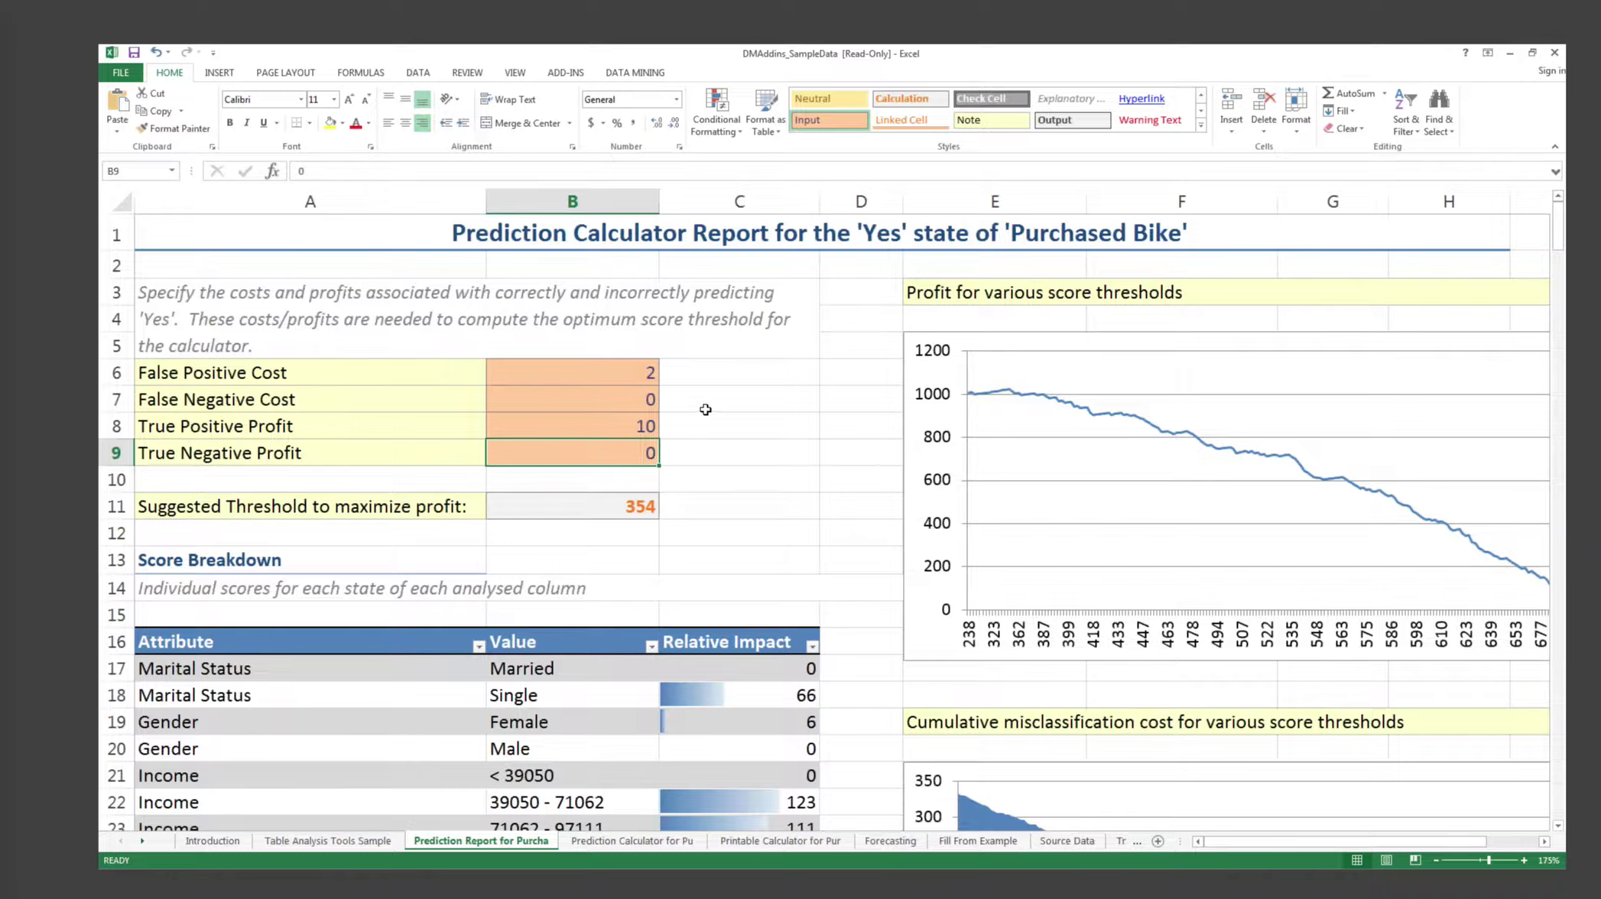
Undo the two False Positive Cost changes
drag(705, 409, 705, 410)
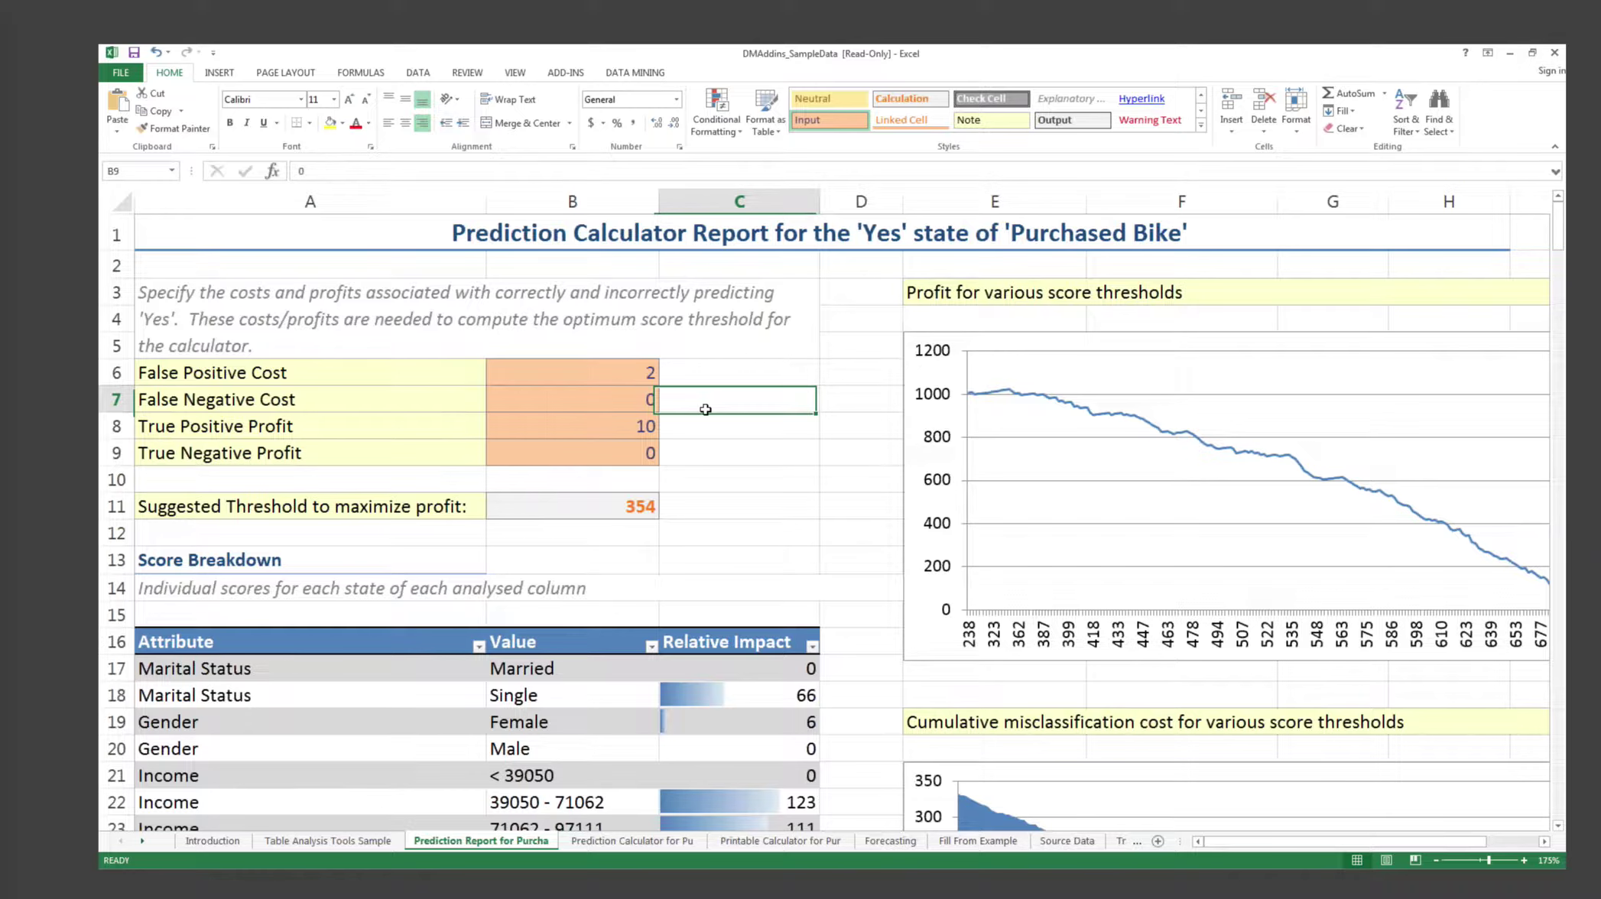
key(Escape)
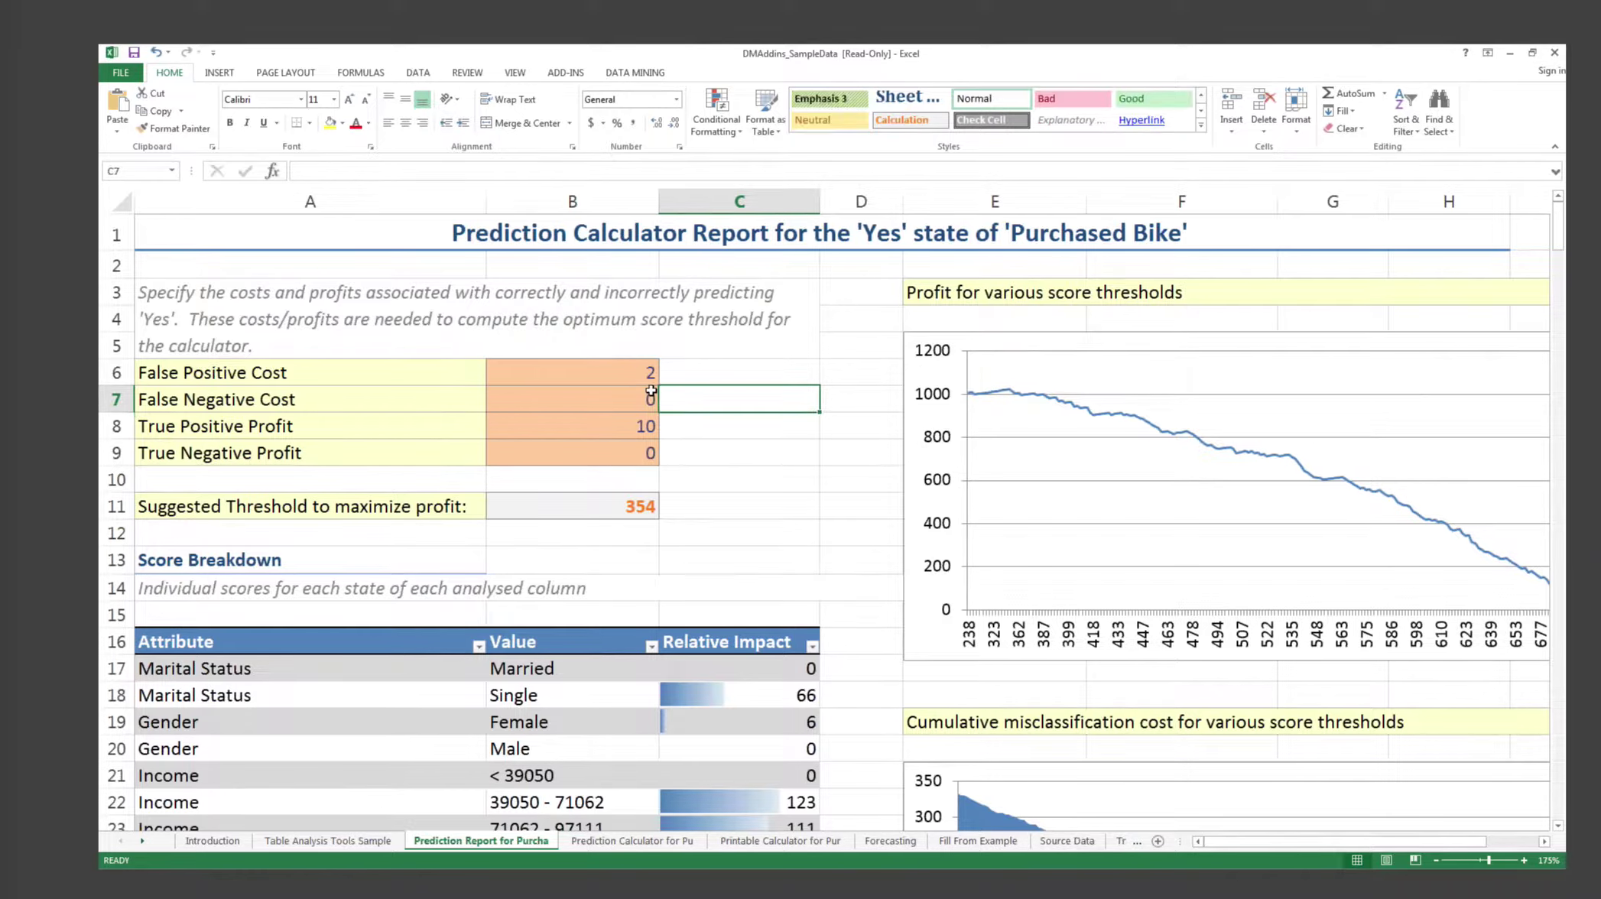
key(ctrl+z)
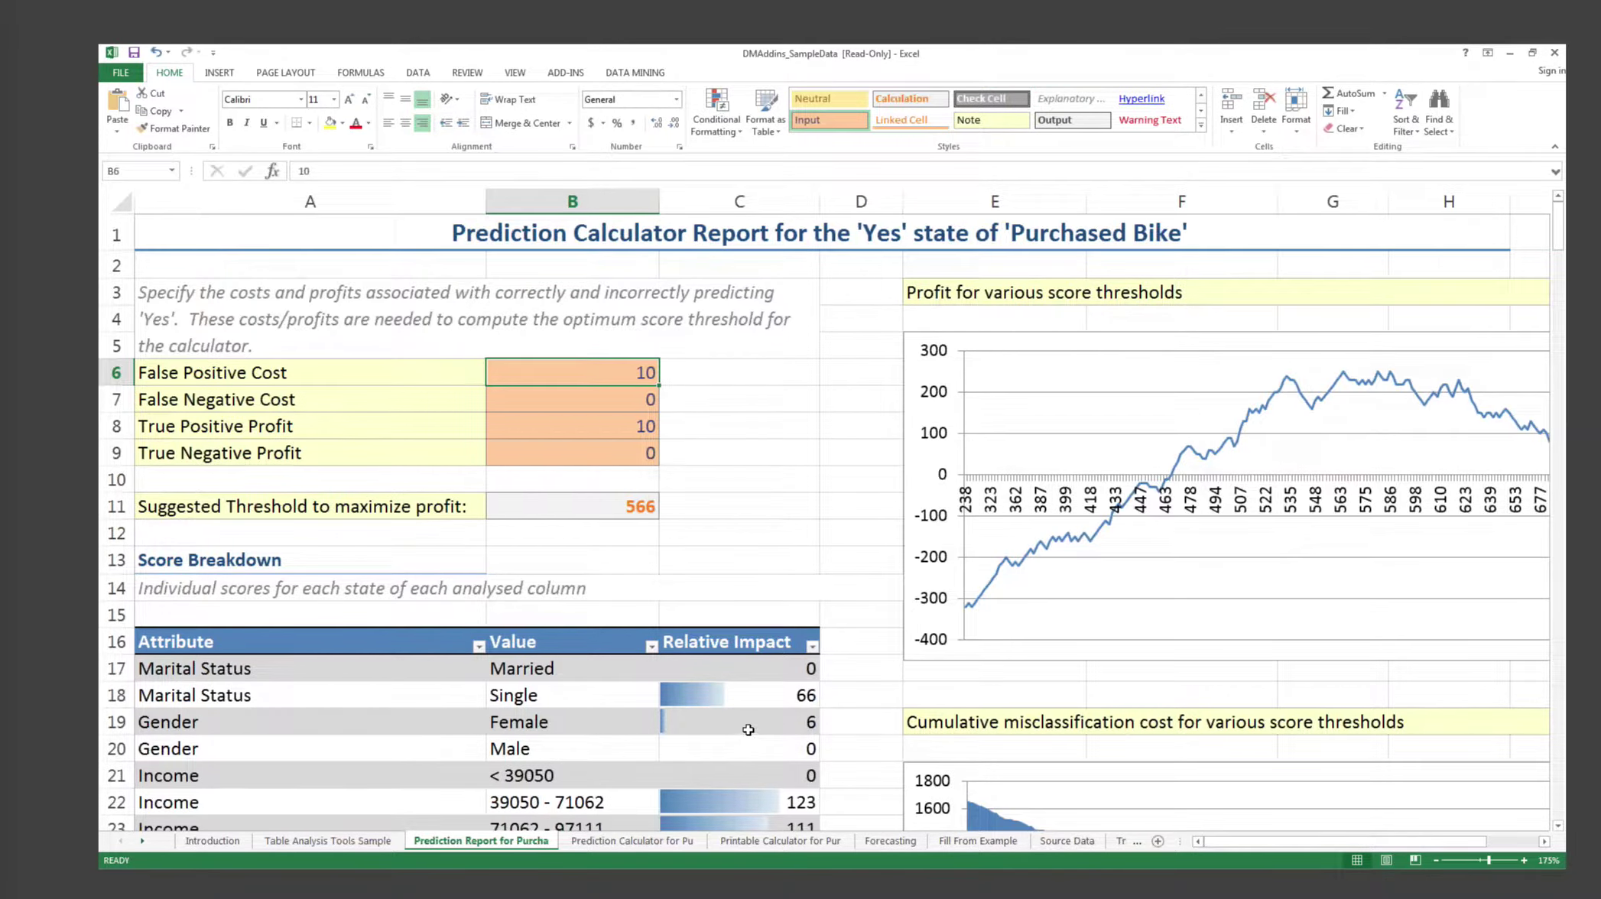
Check the relative impact of the Single marital status and examine the profit chart for the score thresholds
click(743, 693)
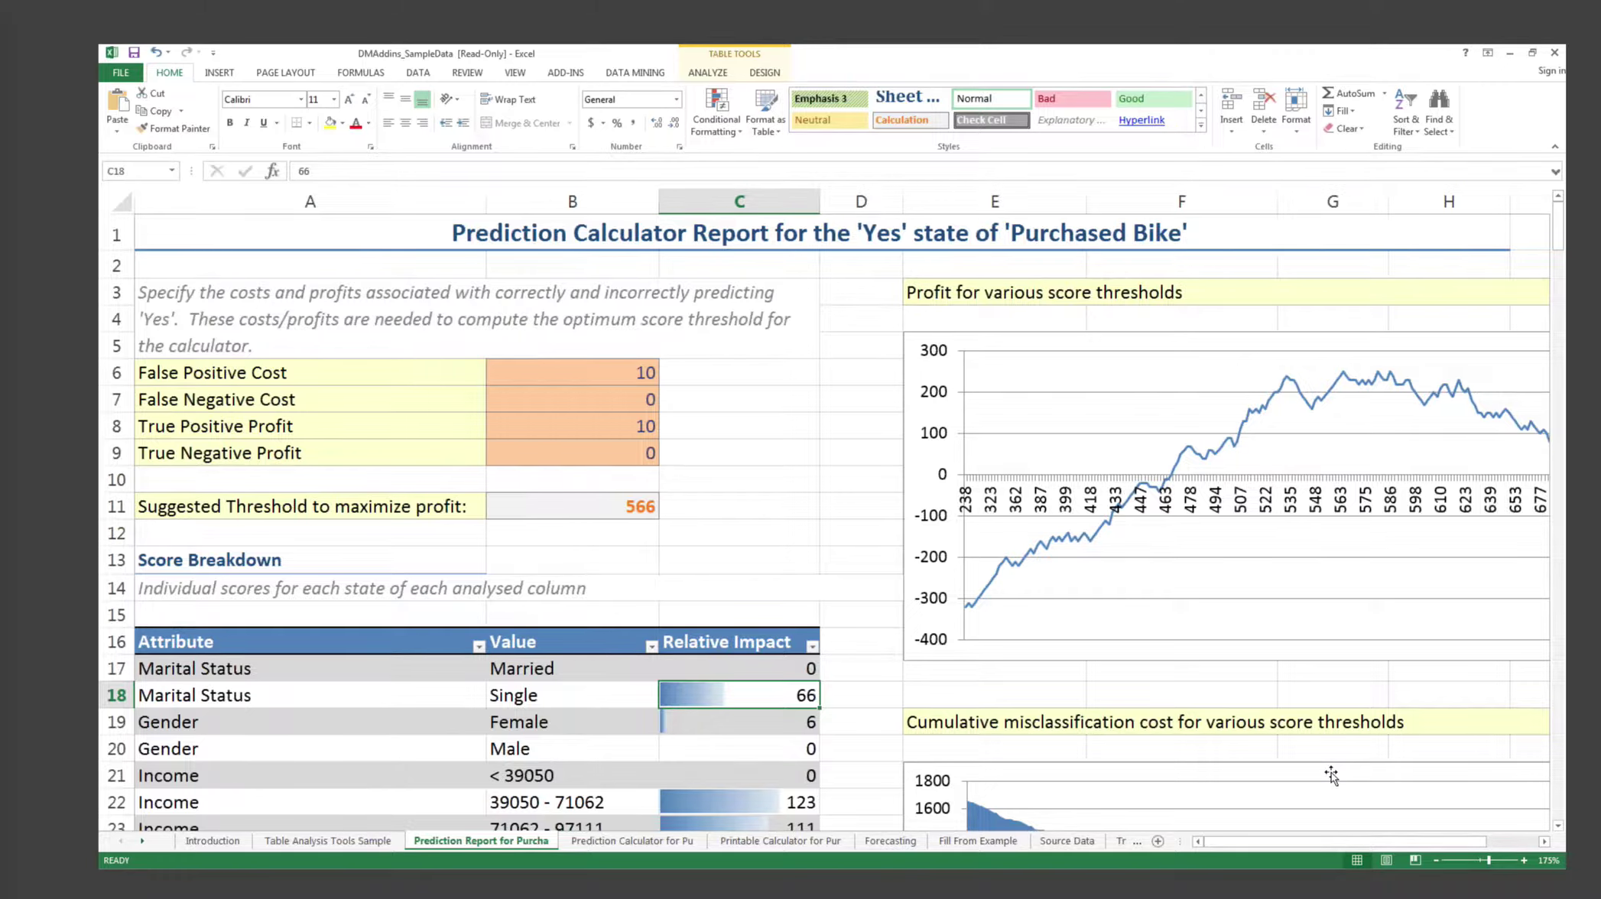
click(1327, 845)
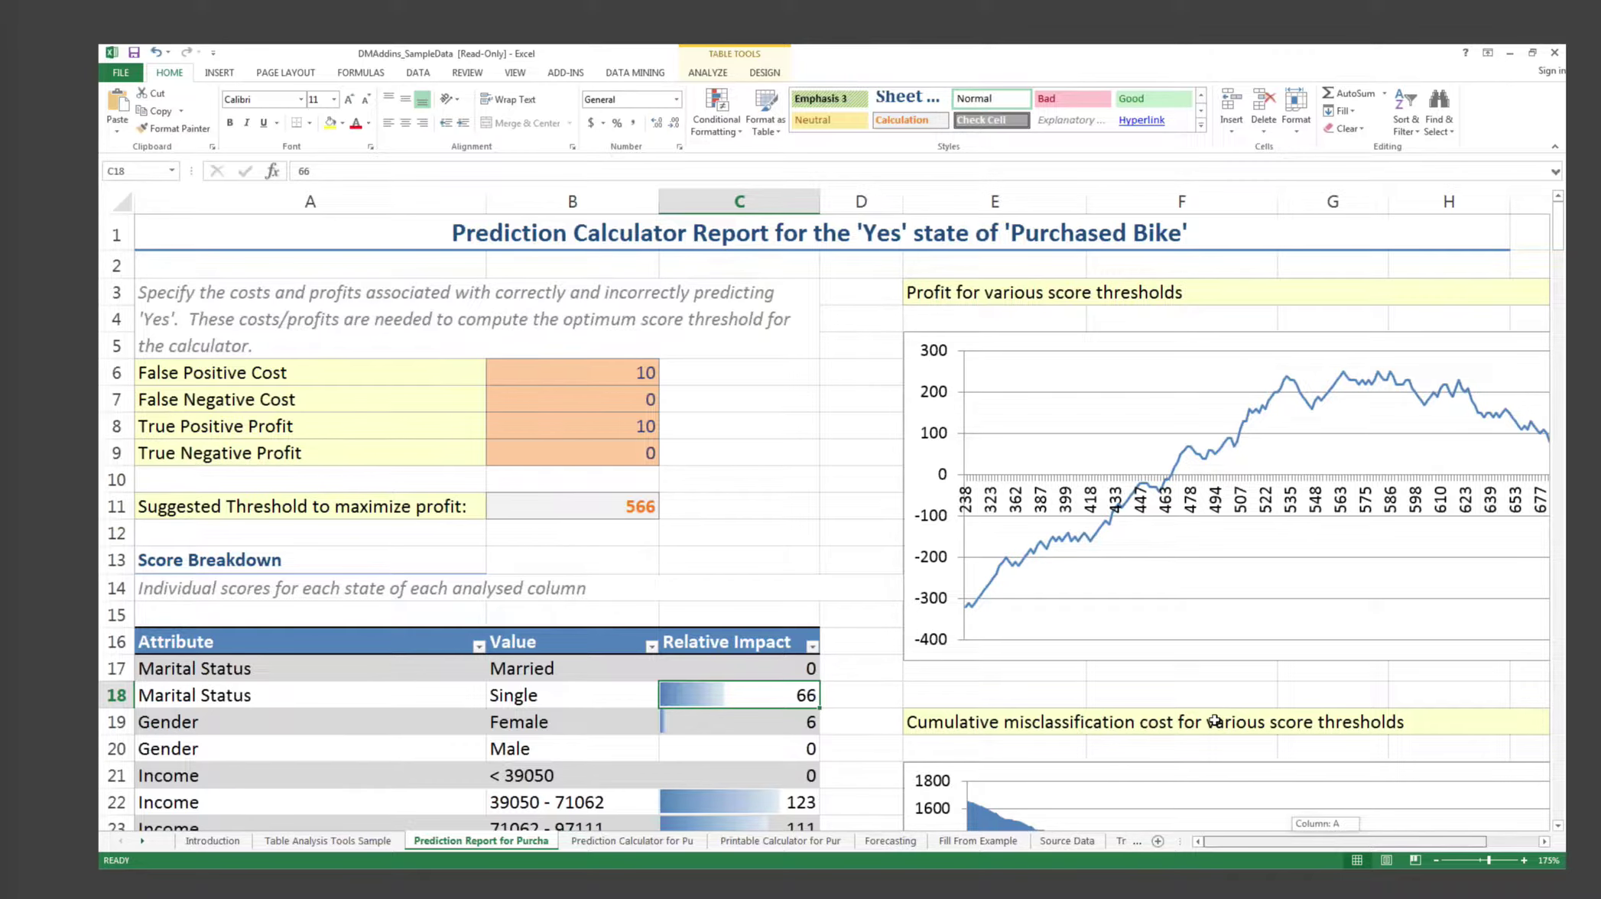
scroll(608, 474, right, 2)
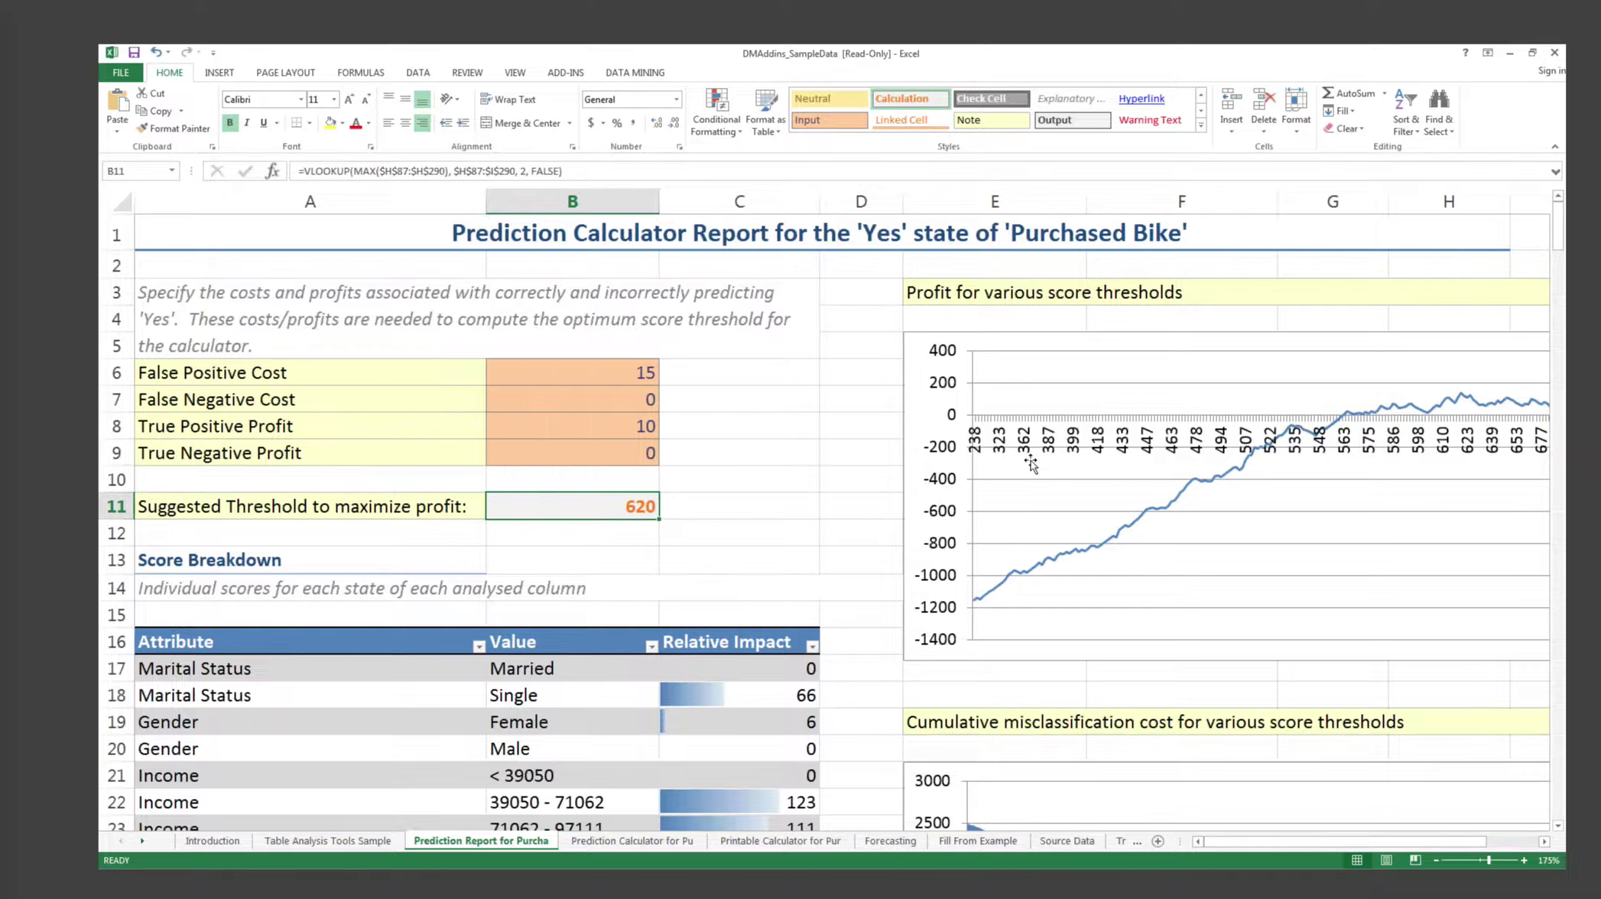
Open the Prediction Calculator sheet for Purchased Bike, look over its score table and check it against the Prediction Report sheet
click(656, 842)
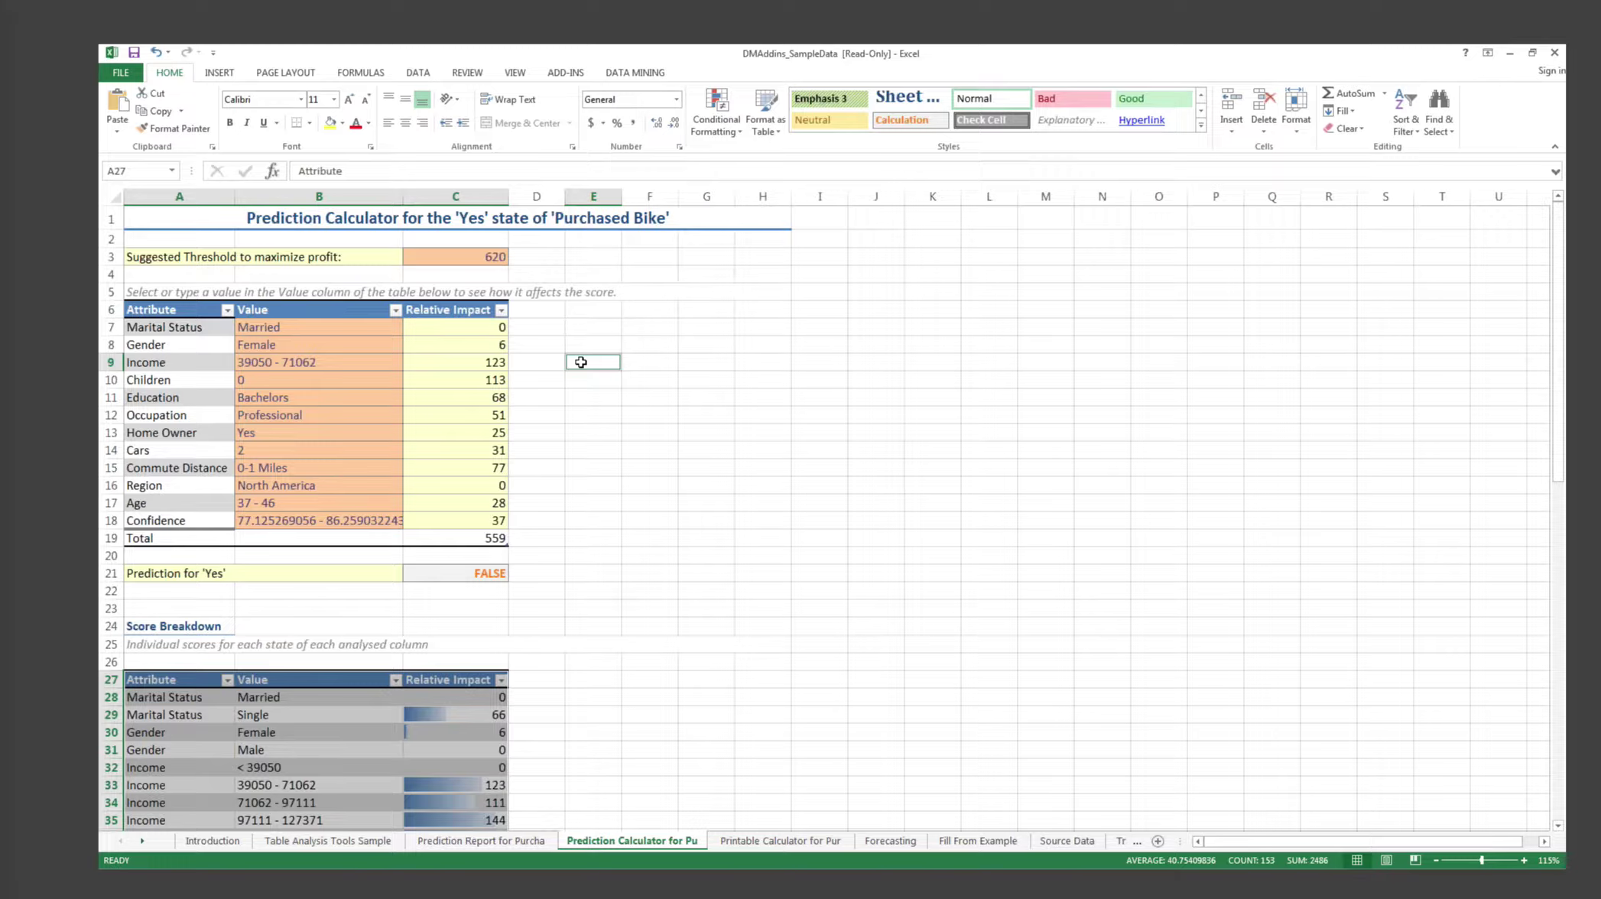
click(580, 362)
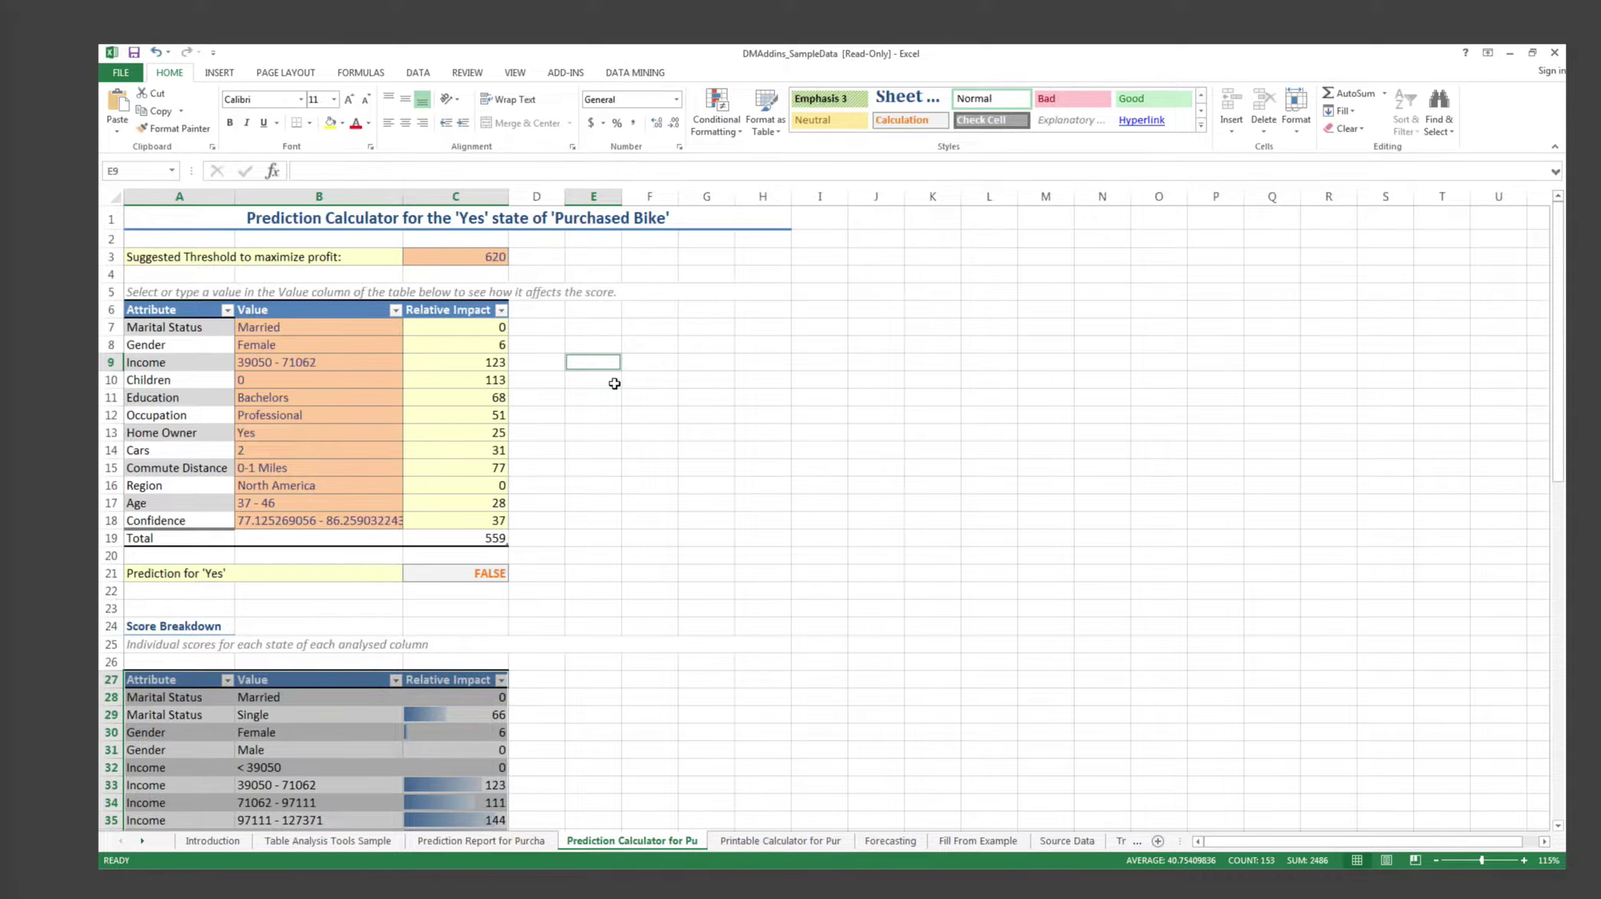
scroll(614, 383, down, 3)
ctrl+scroll(709, 767, up, 1)
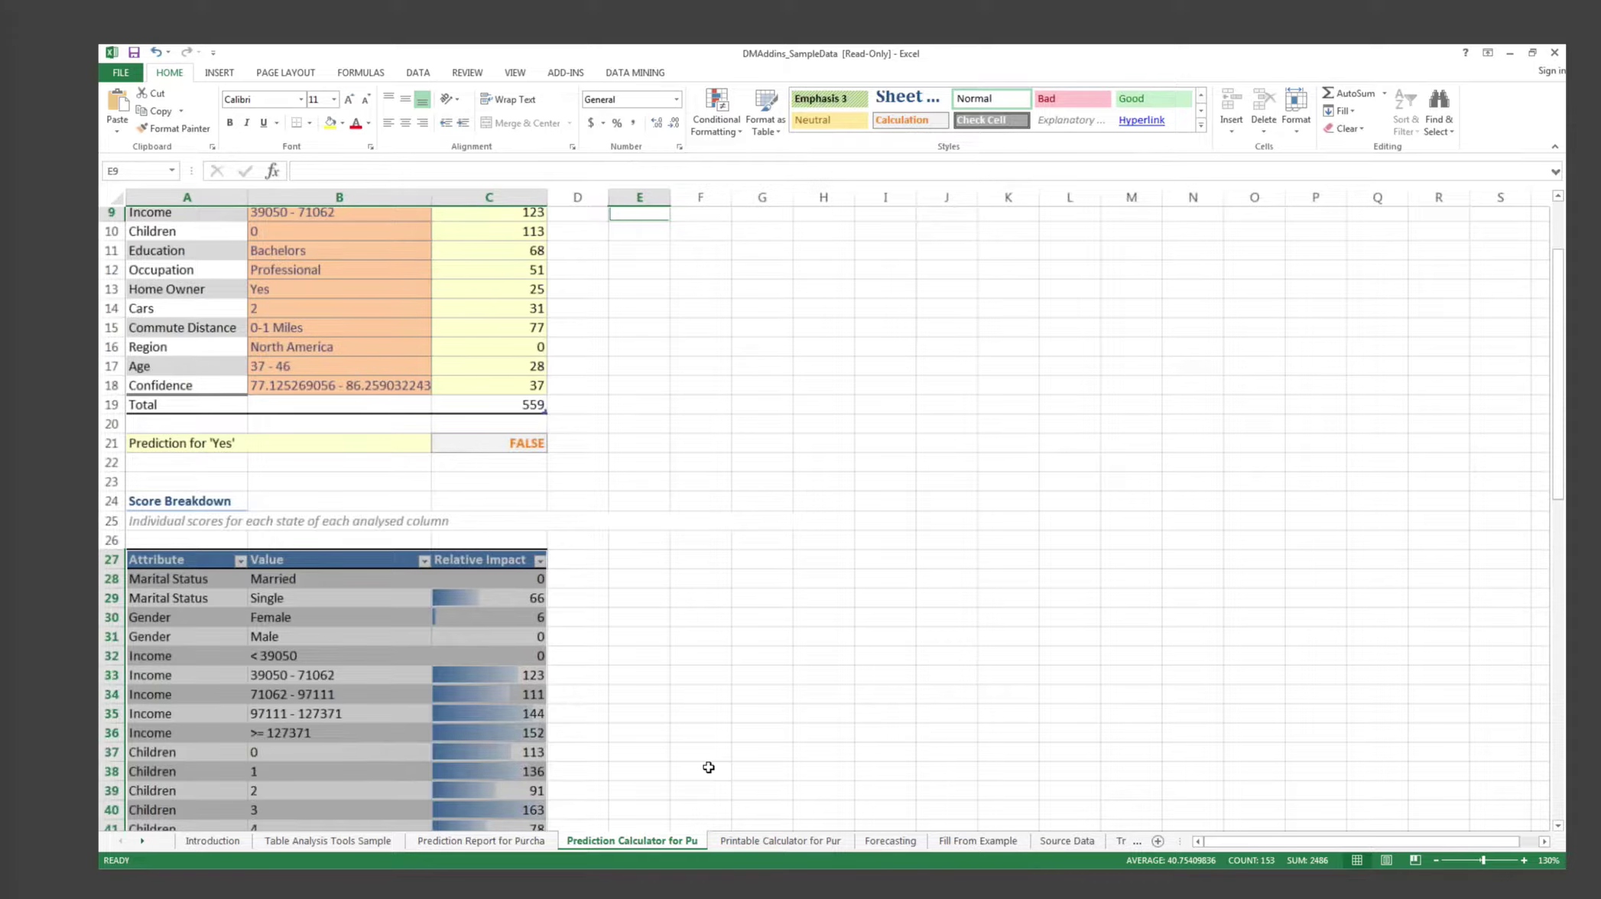
ctrl+scroll(709, 767, up, 1)
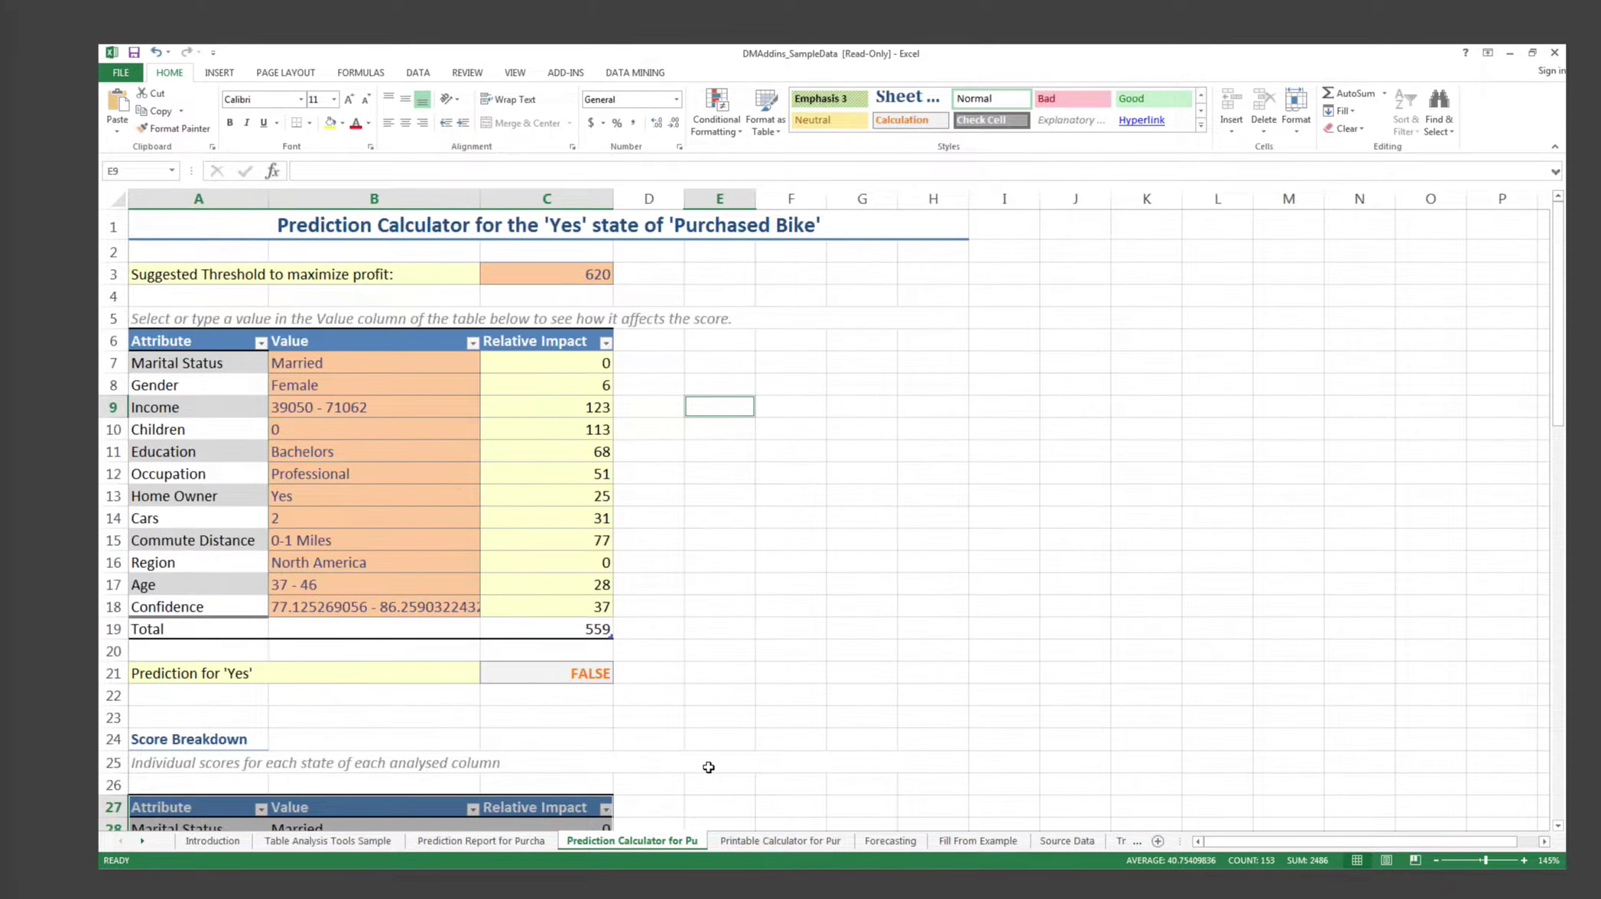
click(490, 843)
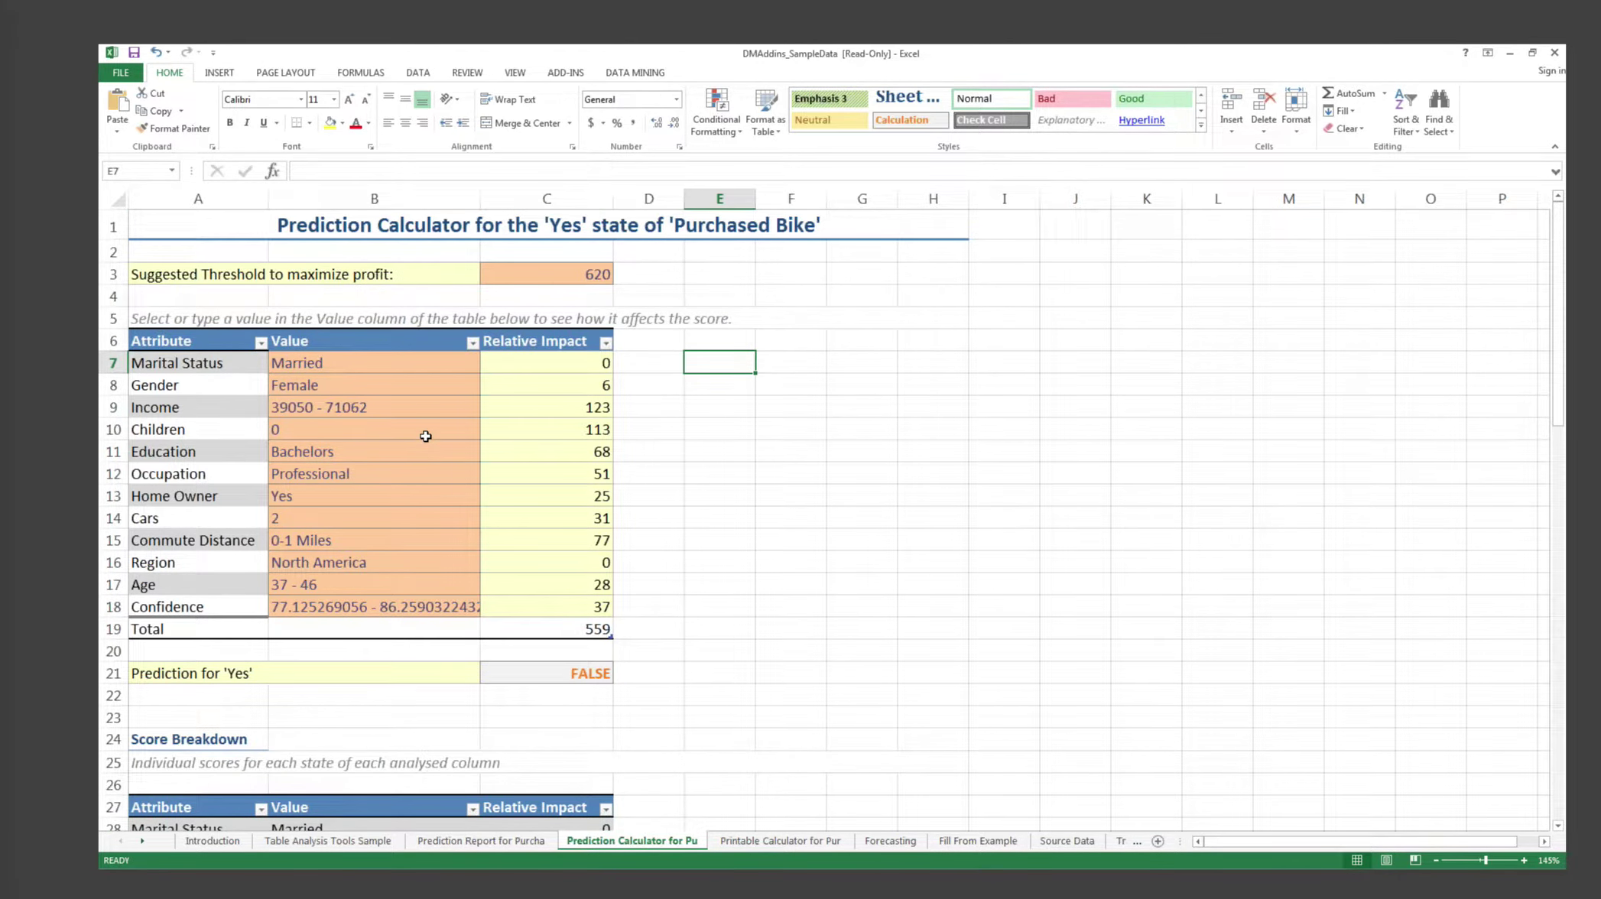
Examine the calculator's attributes and values, the total score and the formula behind the prediction for 'Yes'
click(413, 382)
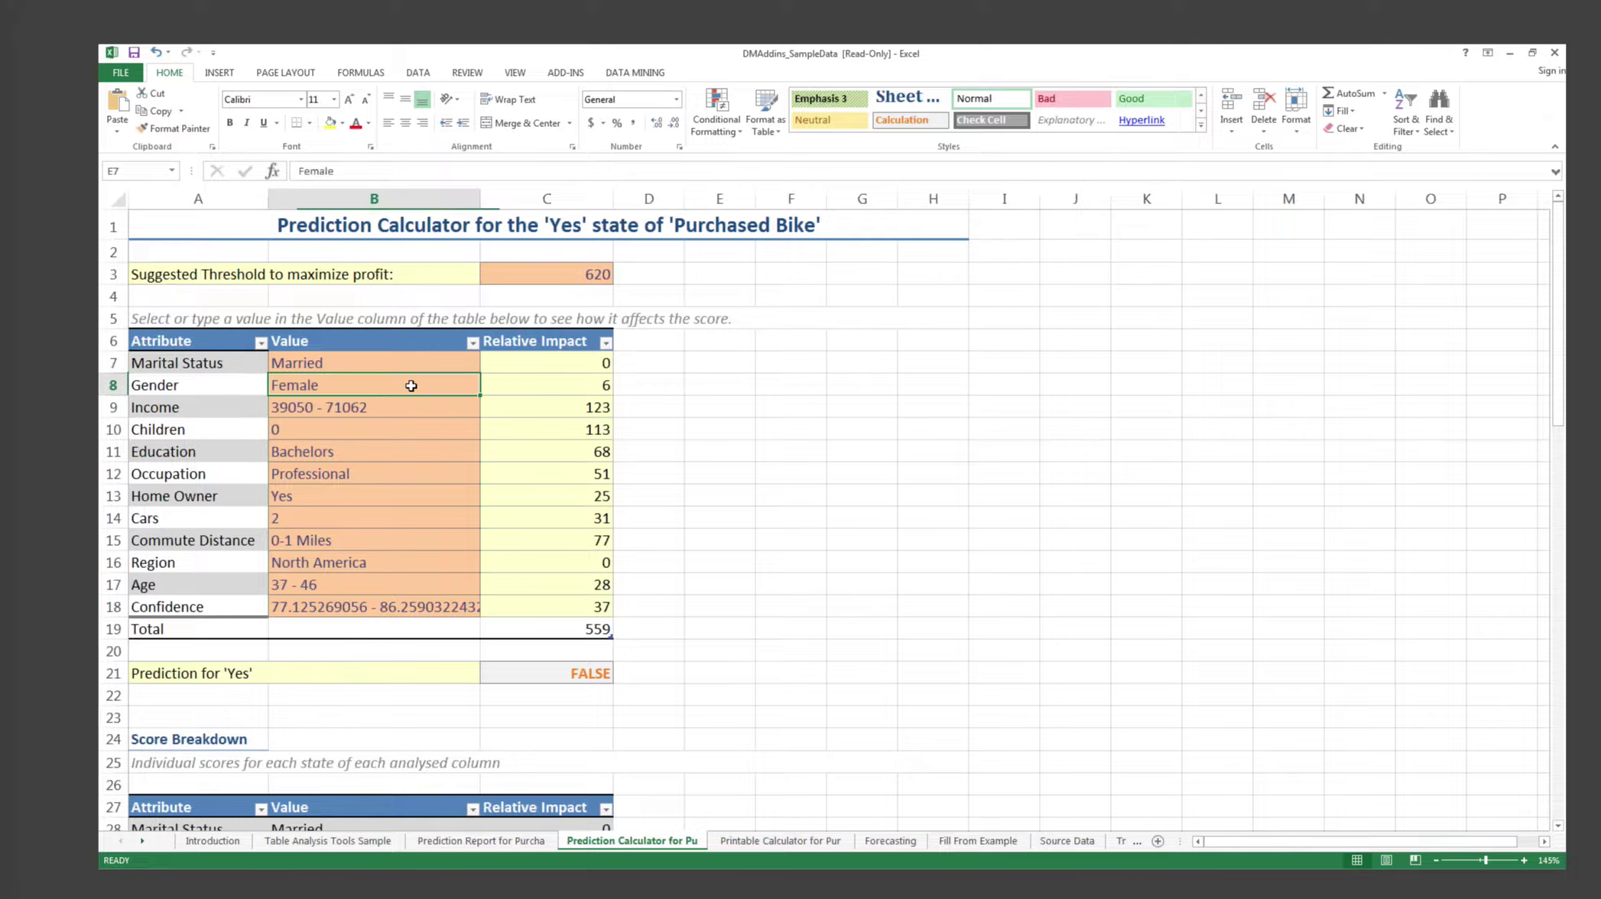
click(222, 360)
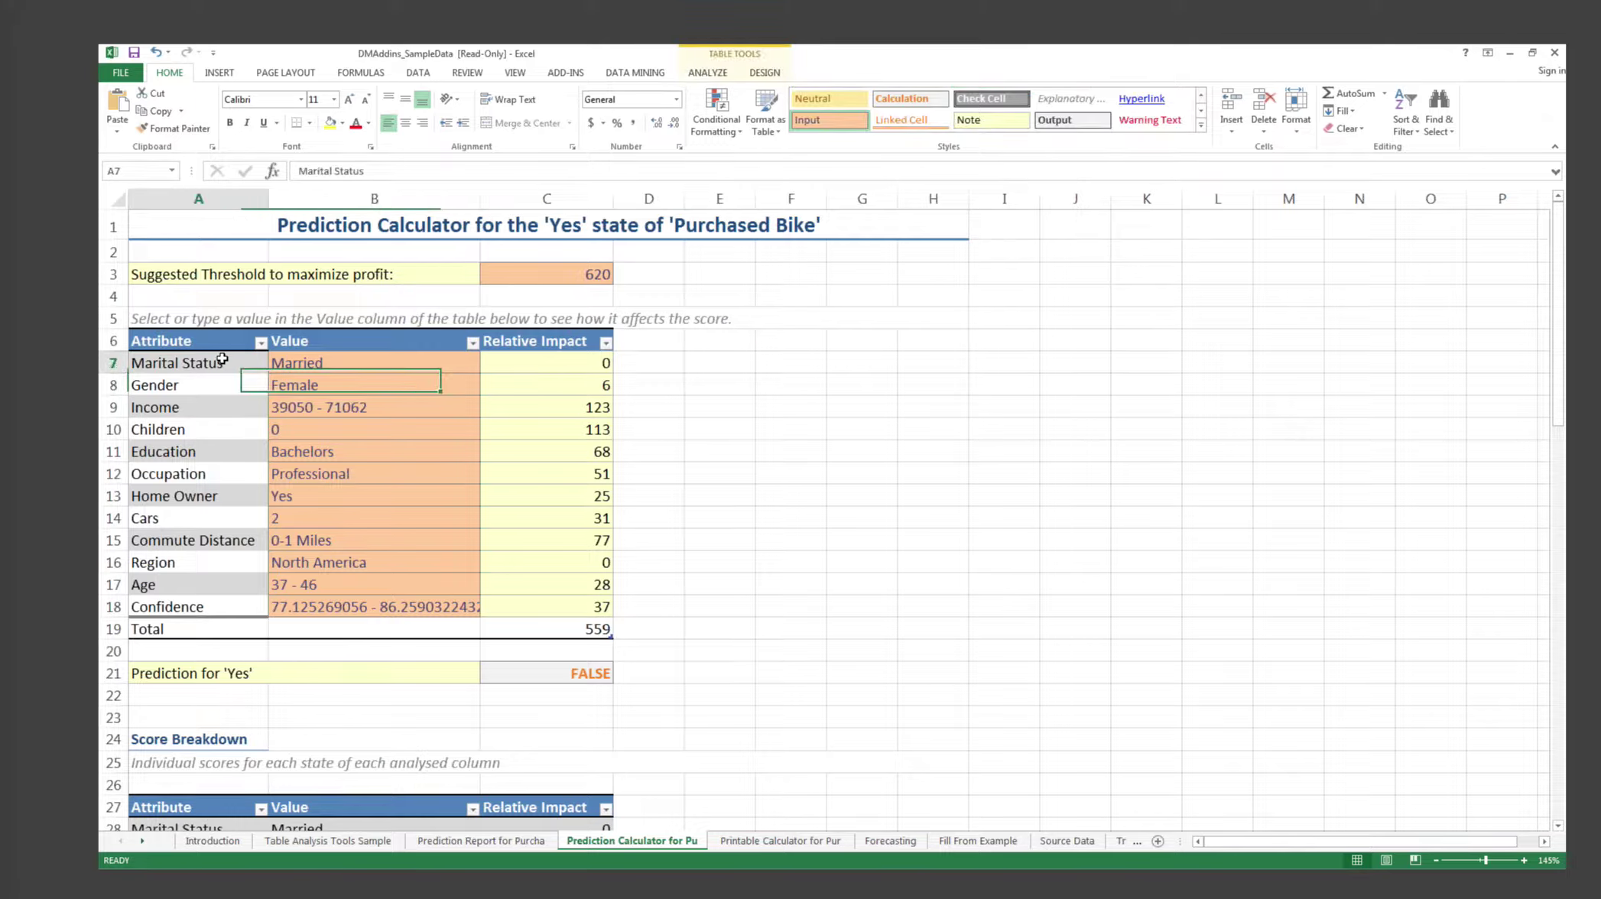
drag(222, 360, 240, 436)
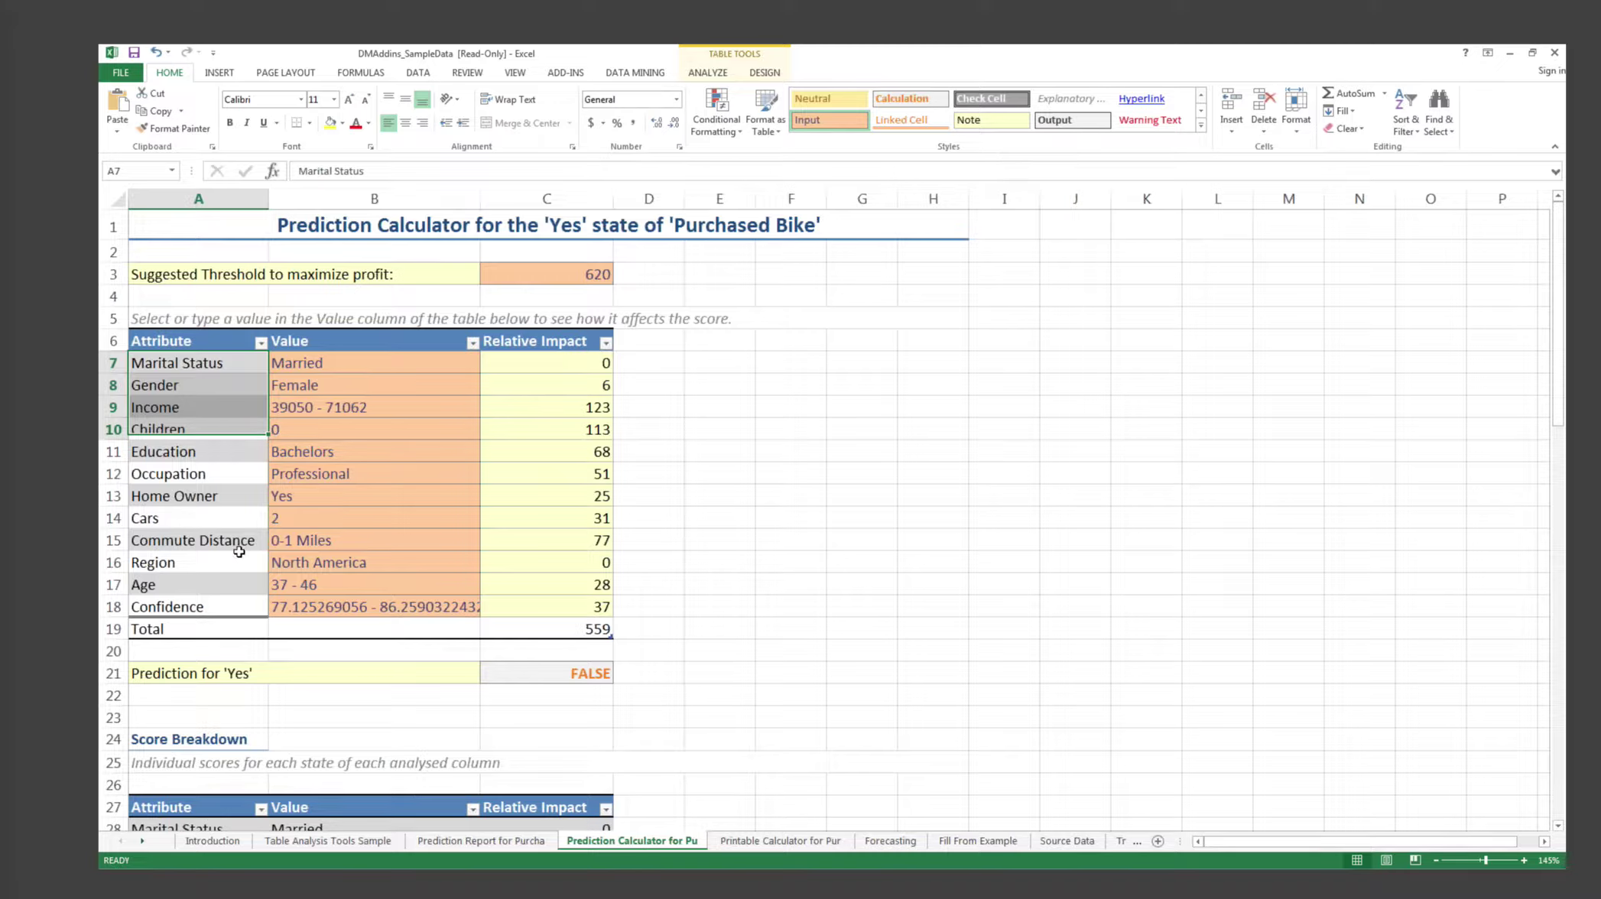
key(Right)
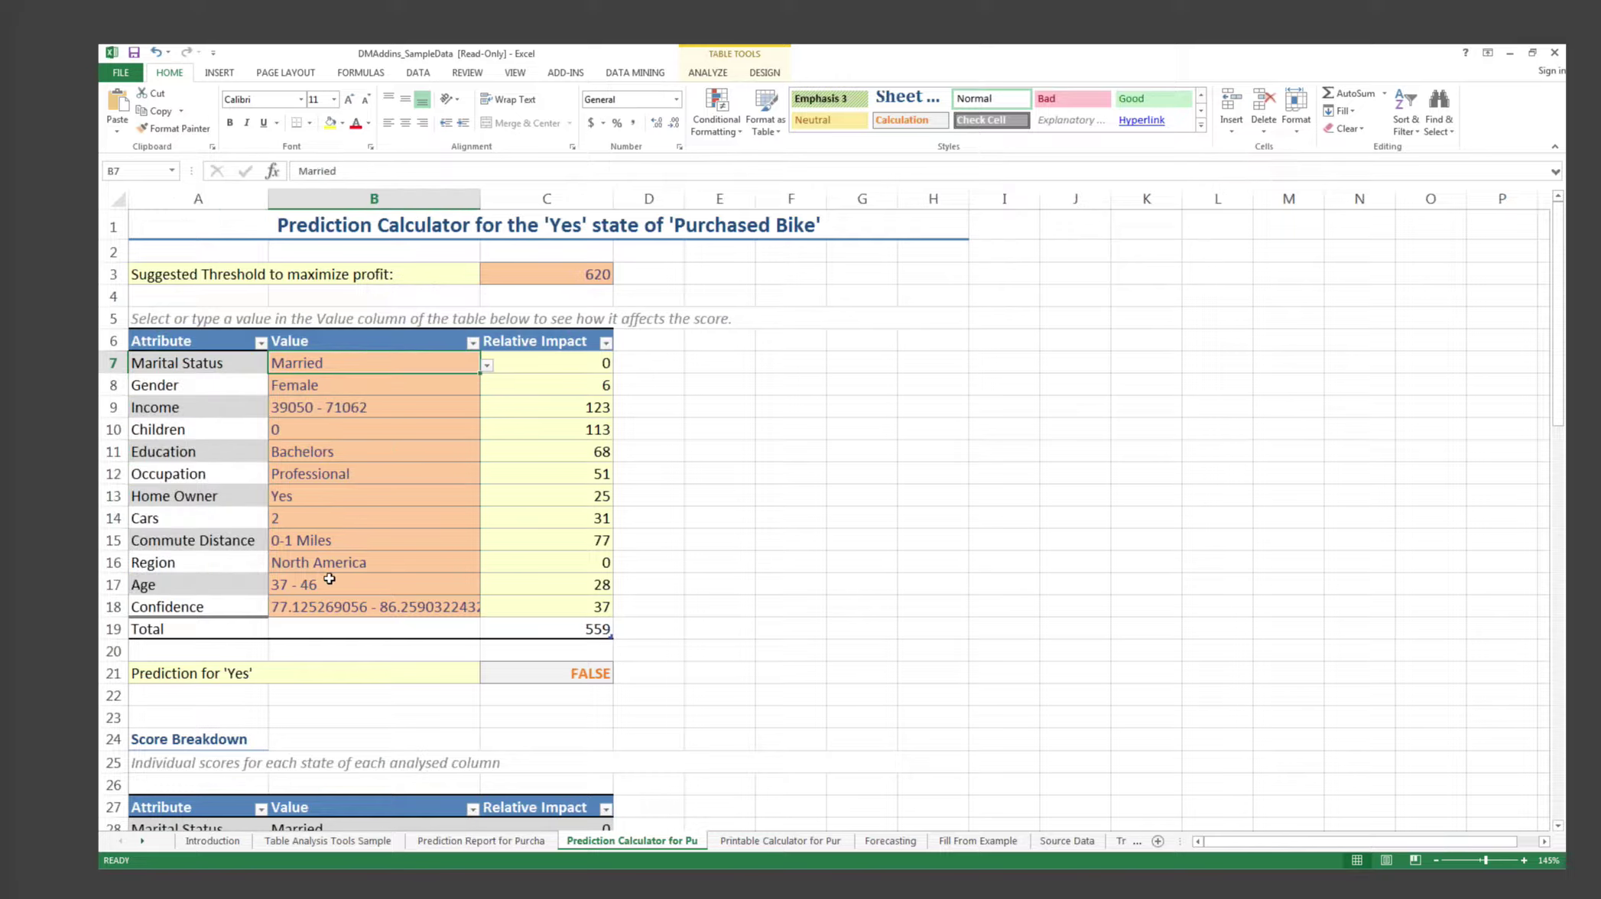
click(587, 628)
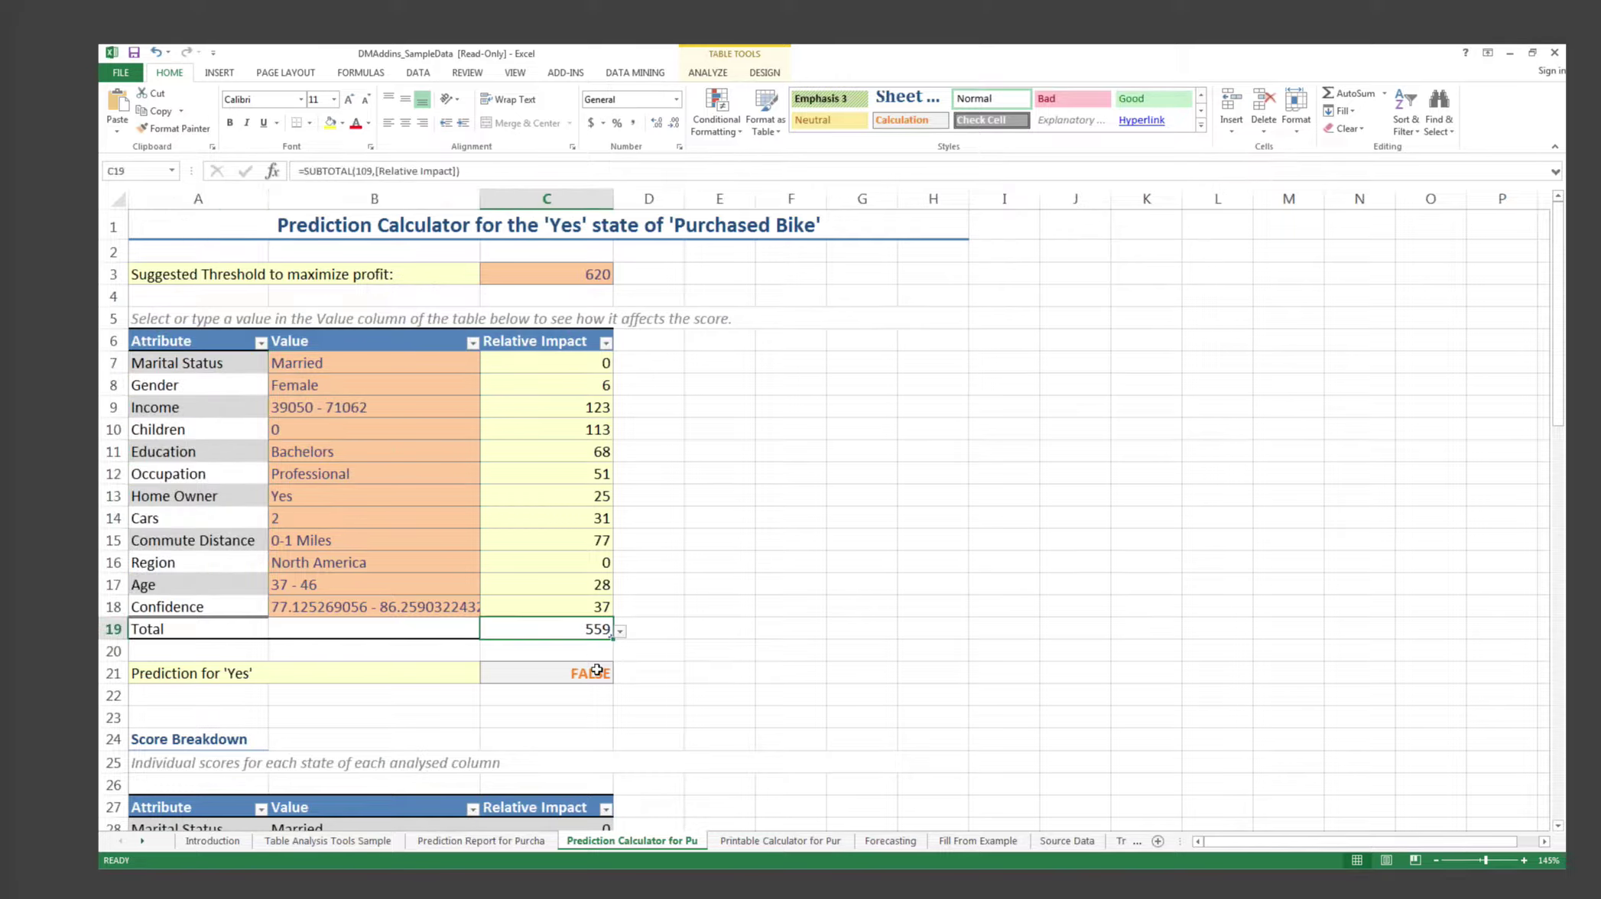
click(593, 673)
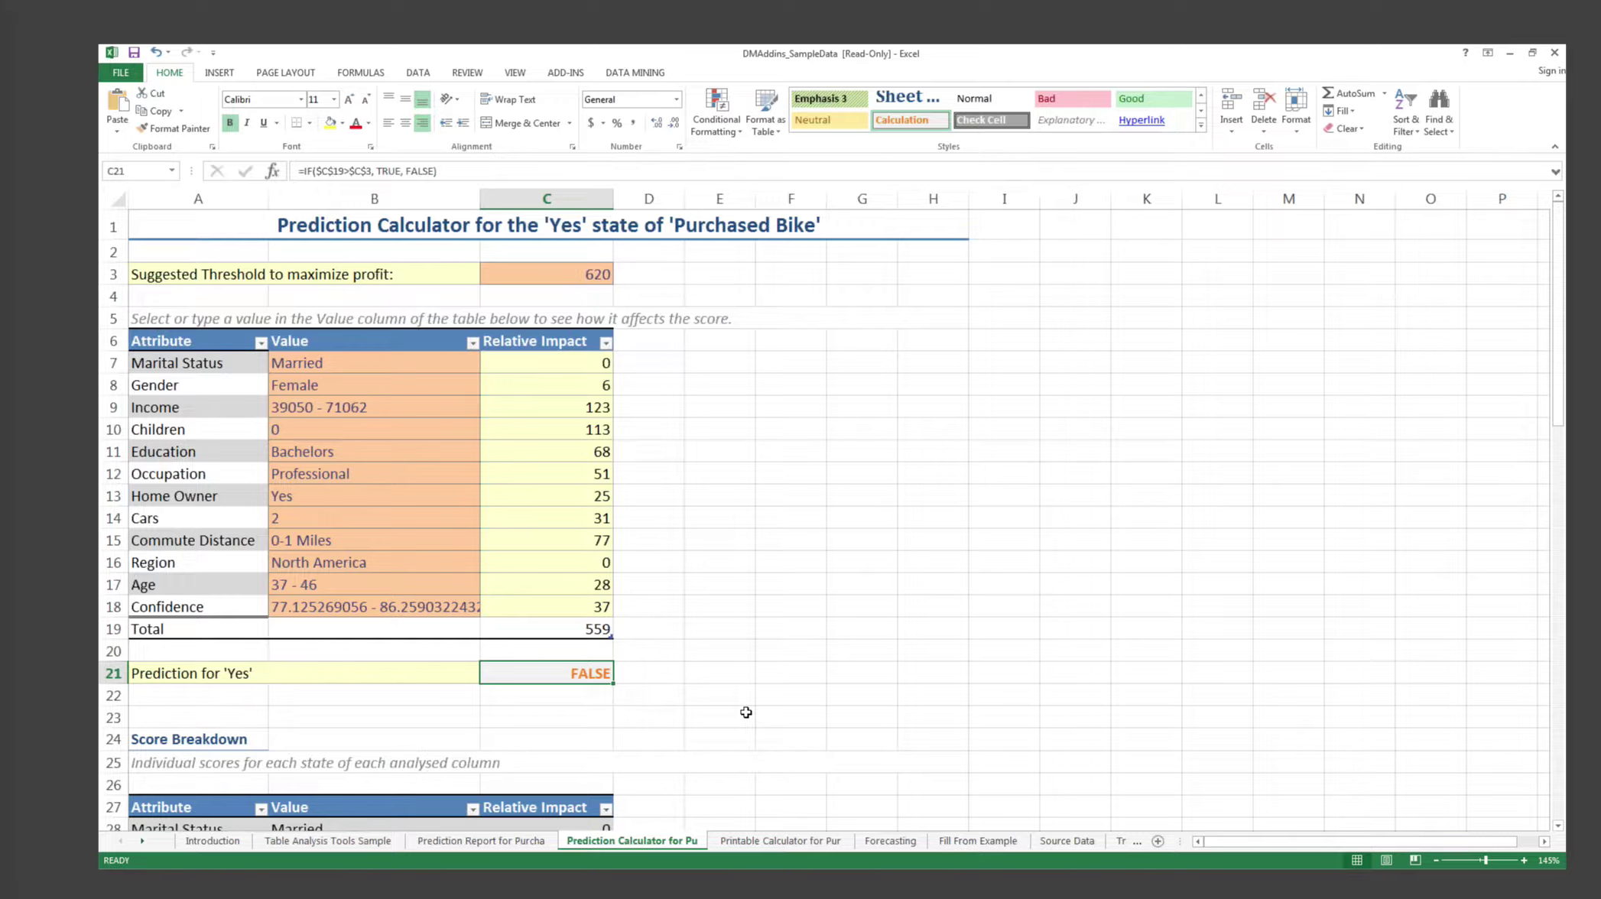
Set Marital Status to Single and Gender to Male in the Prediction Calculator's value column
click(441, 370)
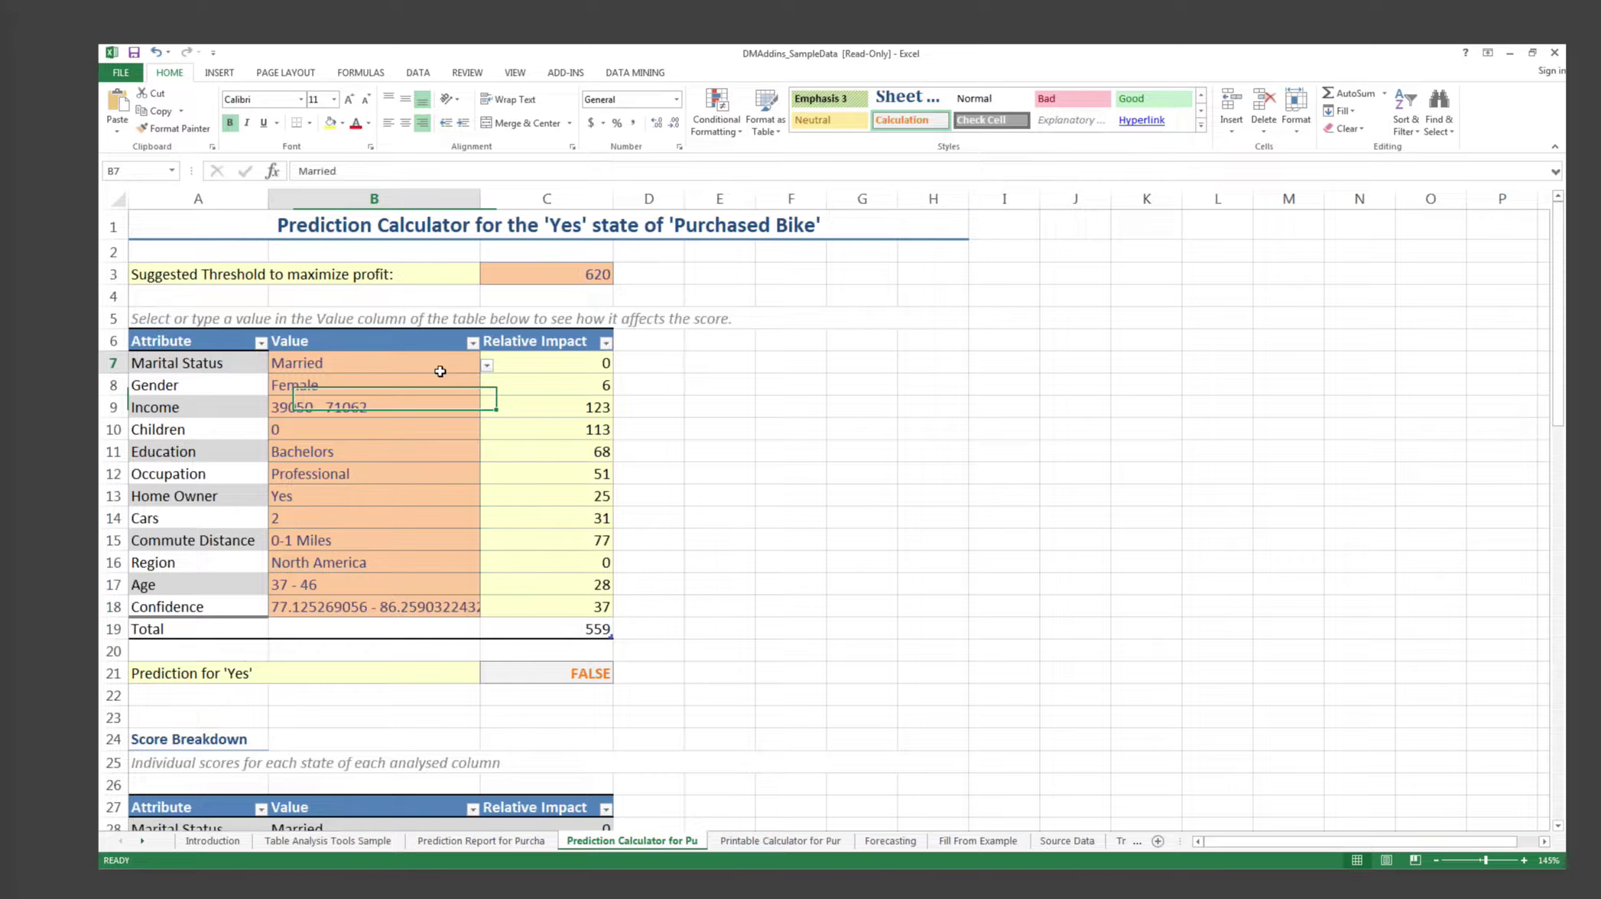
click(486, 365)
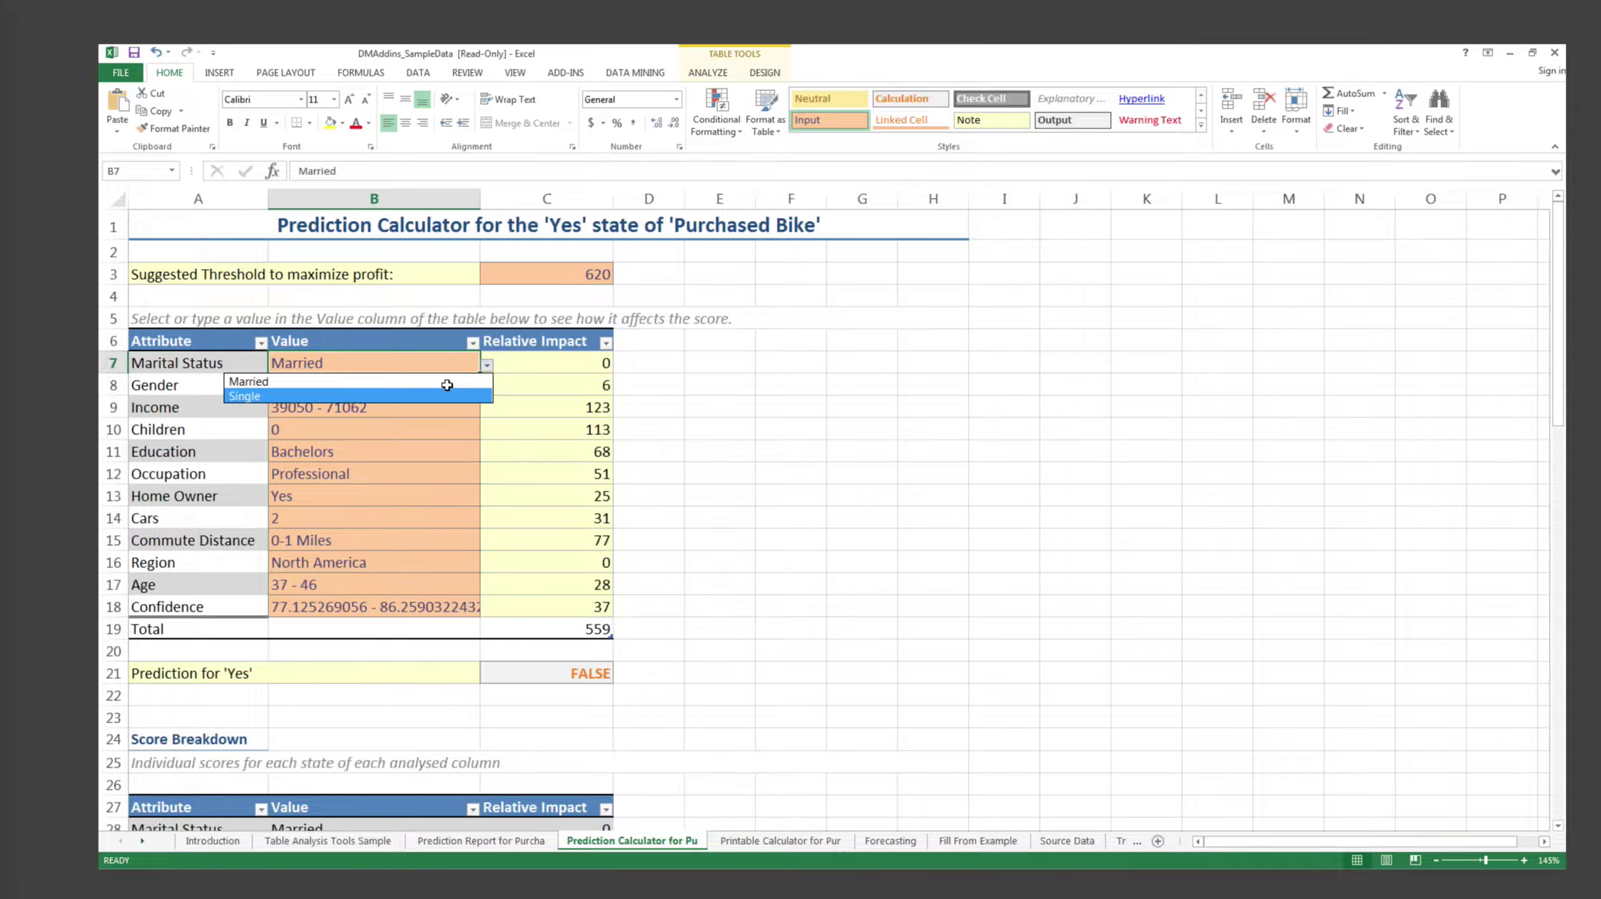
click(447, 396)
click(446, 384)
key(alt+Down)
click(470, 418)
Set Income to 71062 - 97111 and Children to 2 in the Prediction Calculator
click(471, 404)
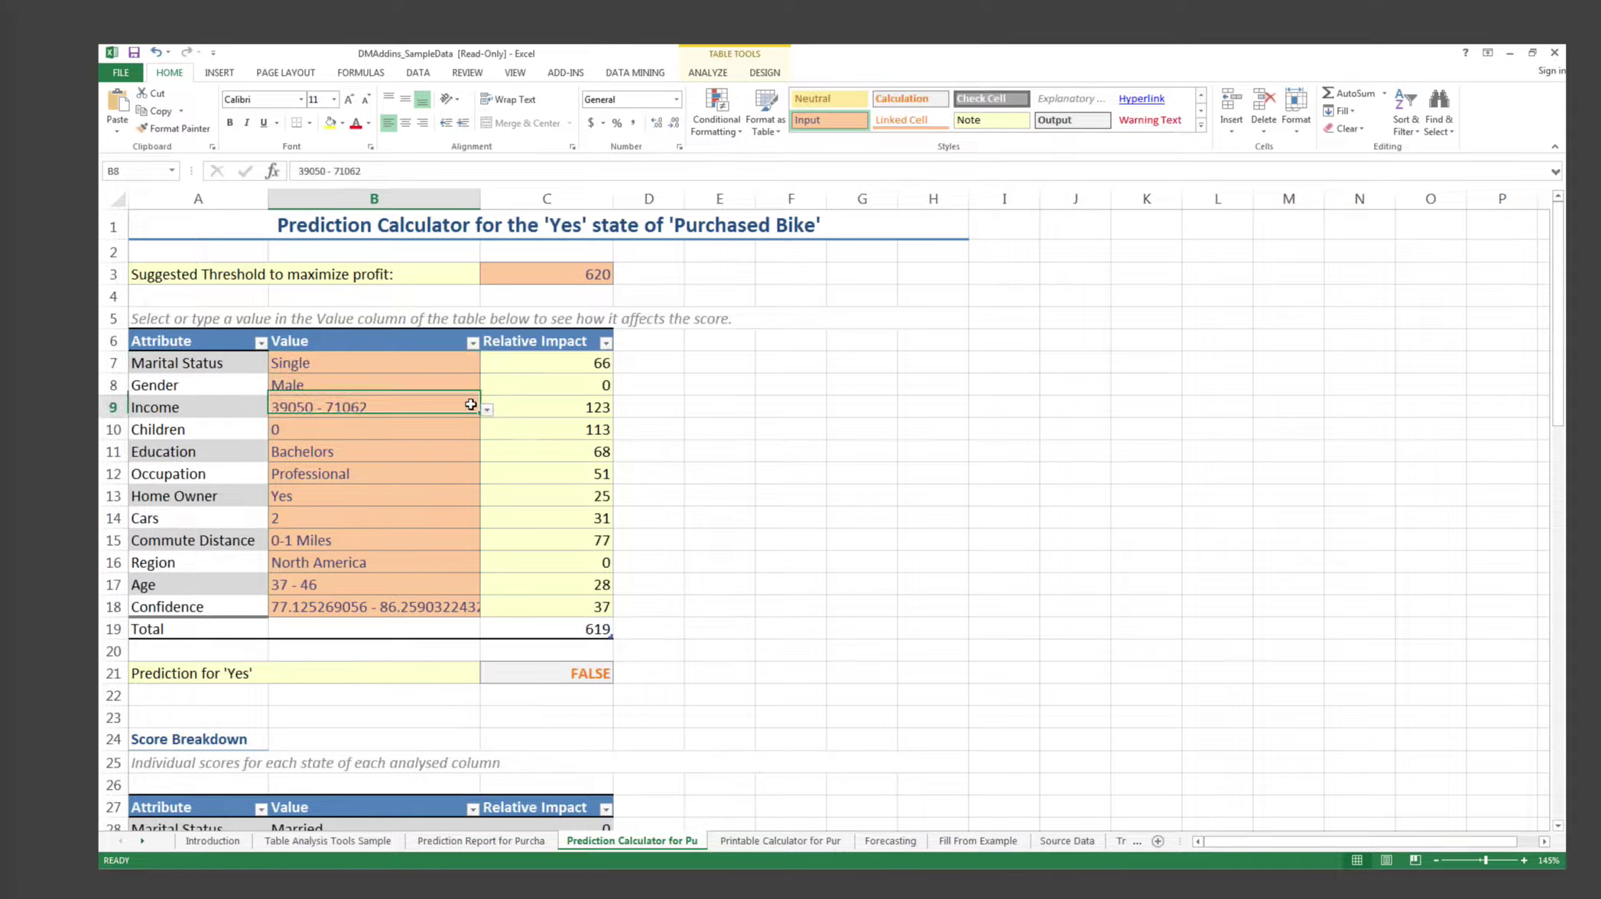
click(459, 429)
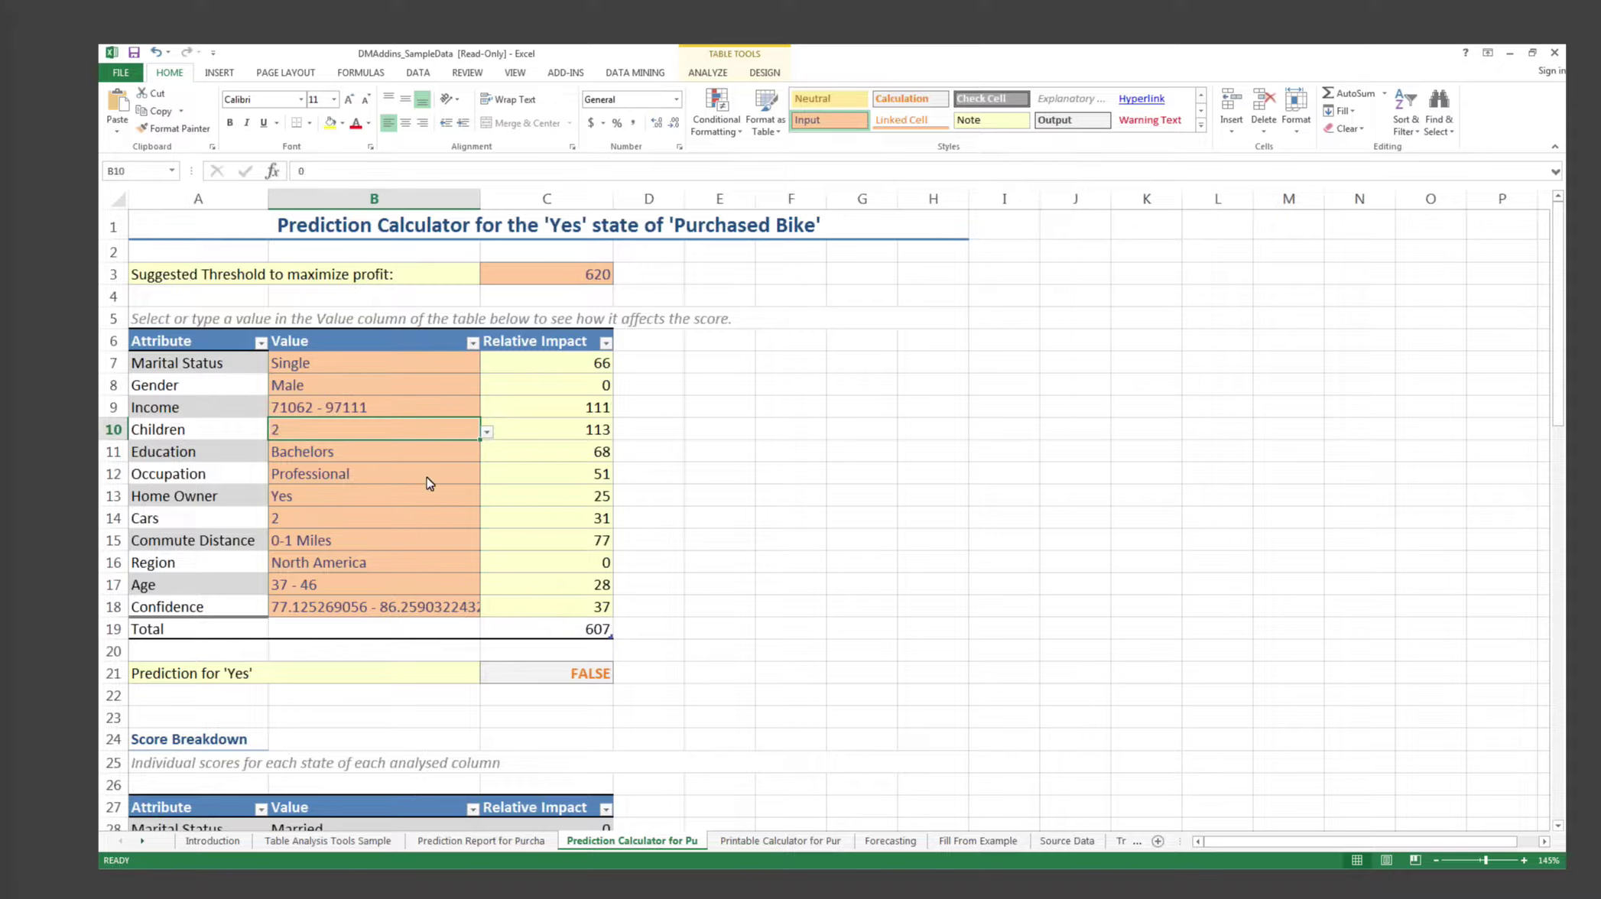
text(2)
key(Return)
Set Cars to 0 in the Prediction Calculator
click(439, 510)
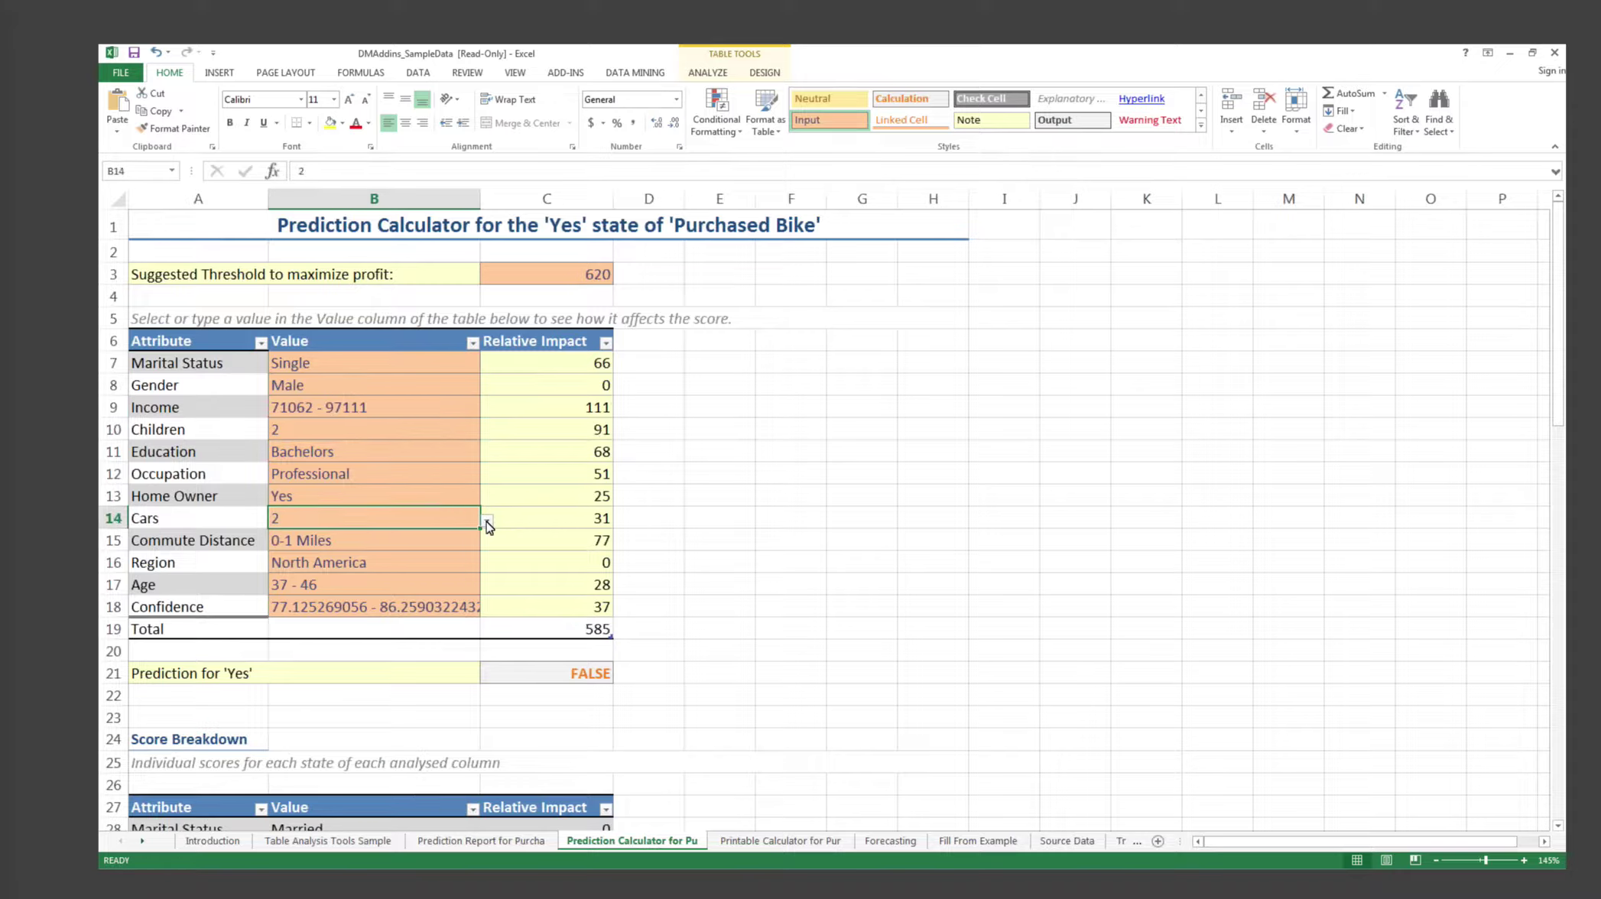
click(486, 520)
click(450, 537)
Compare the total score and the prediction for 'Yes' with the suggested threshold, checking the formulas behind them
click(560, 367)
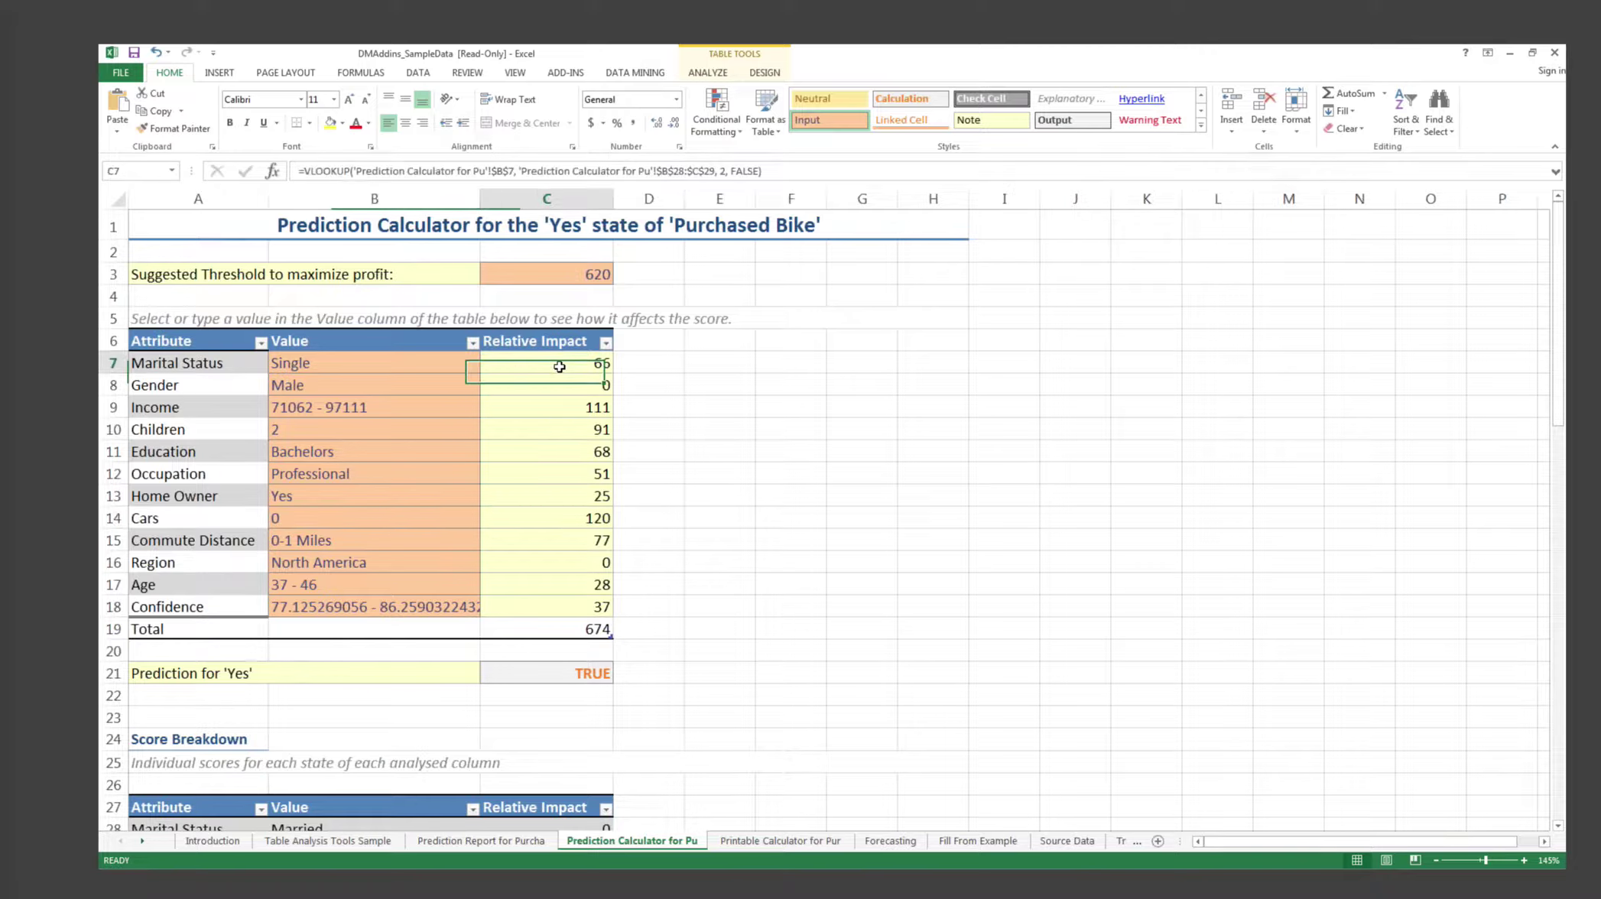
click(587, 672)
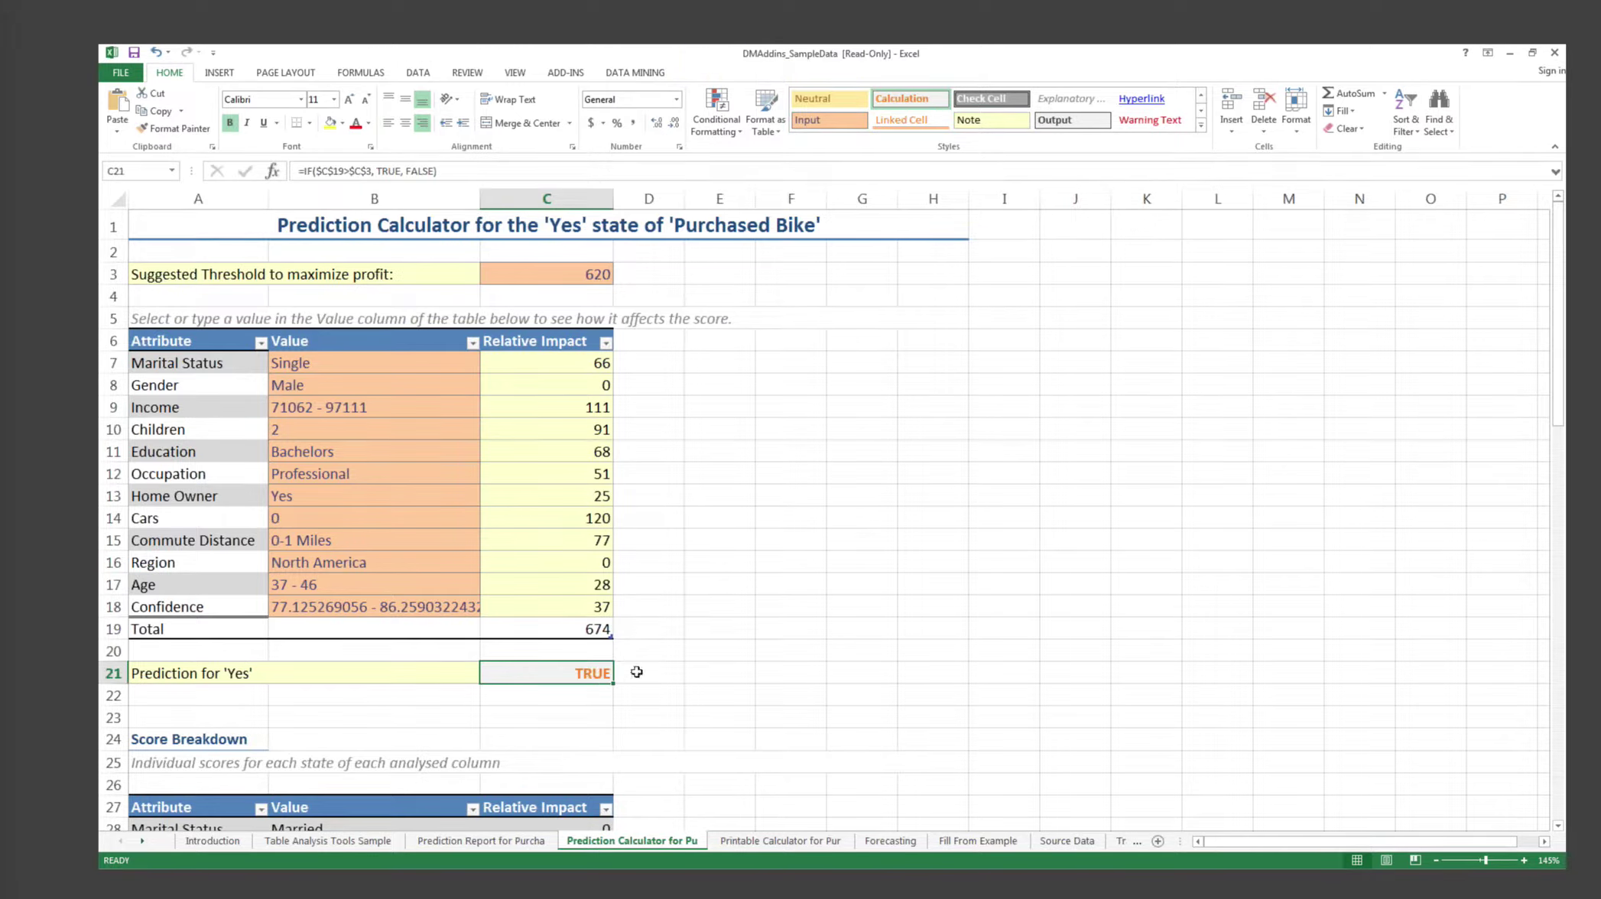
click(593, 627)
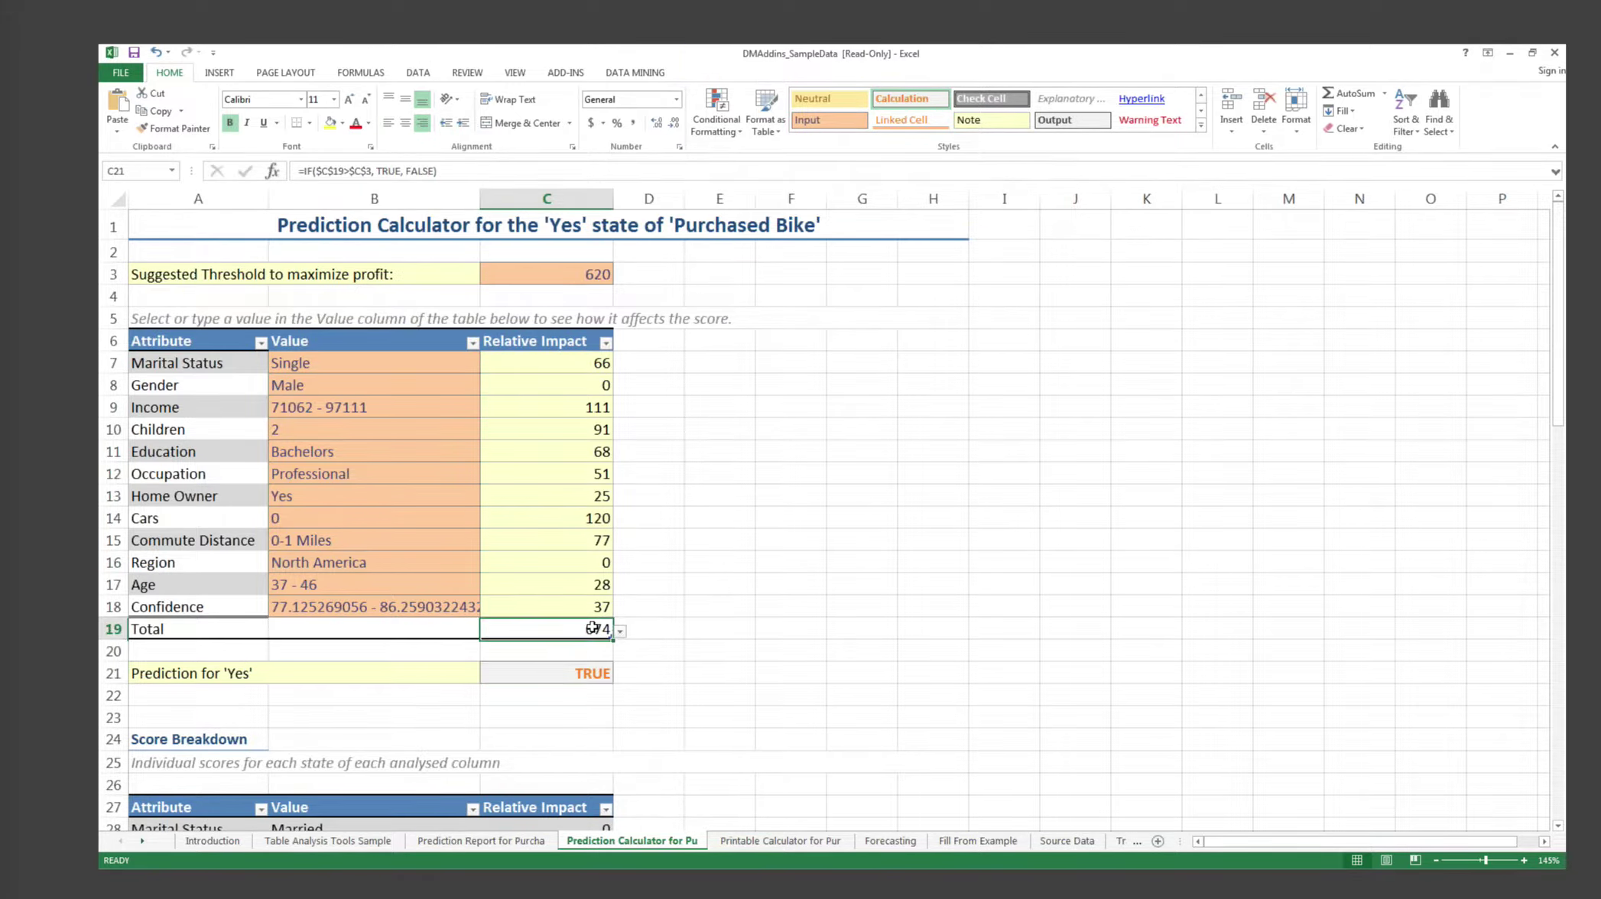
scroll(725, 522, up, 1)
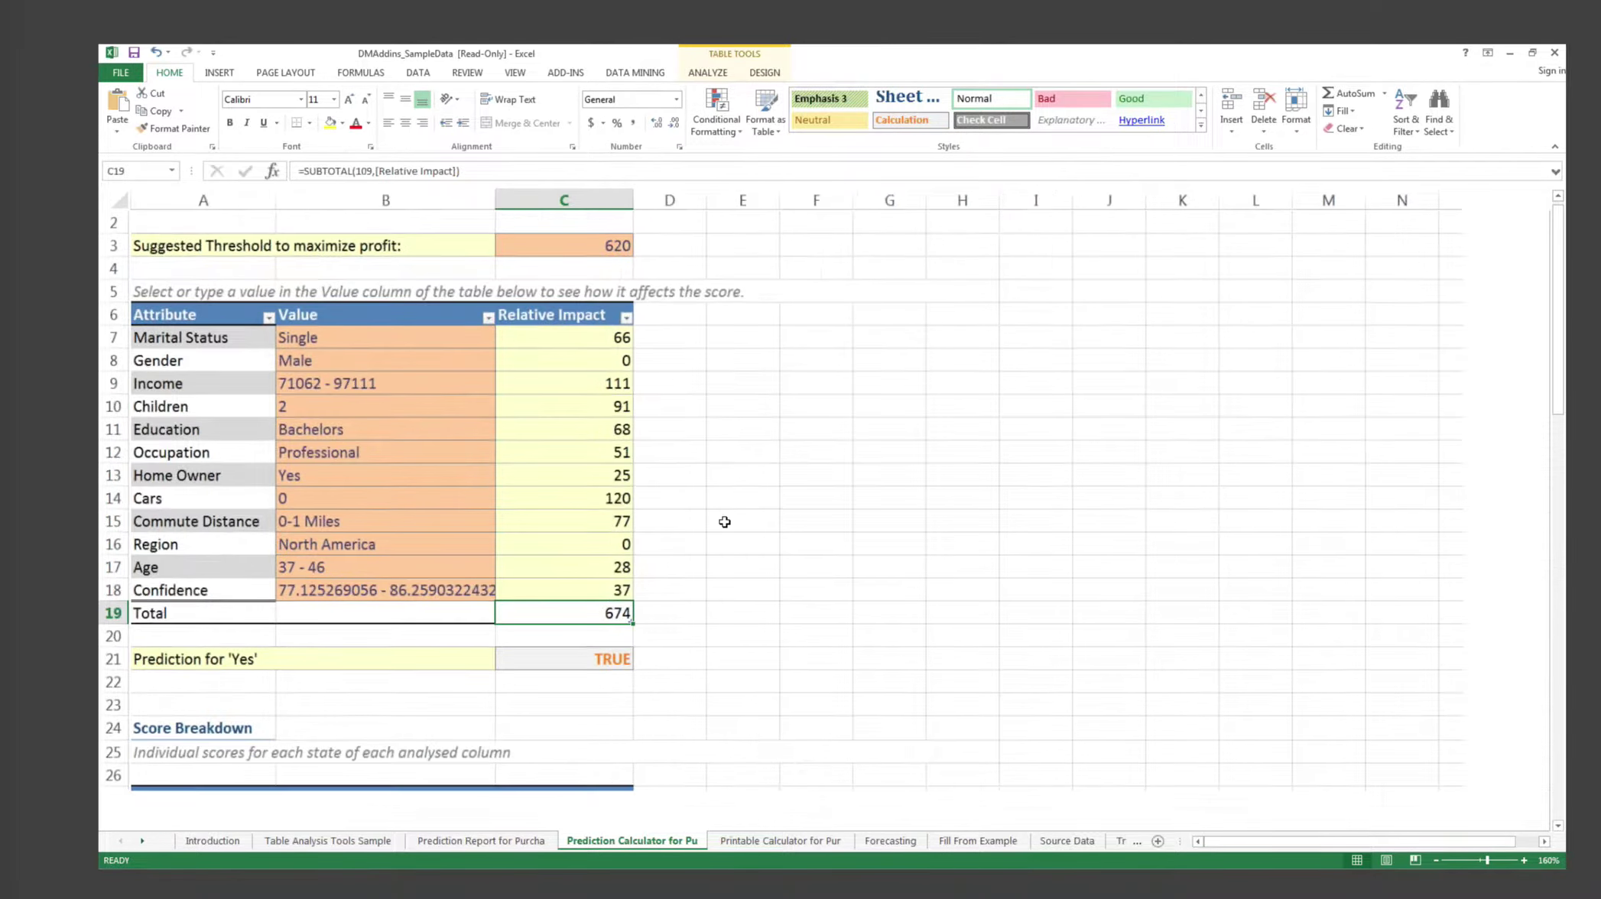
drag(805, 276, 581, 283)
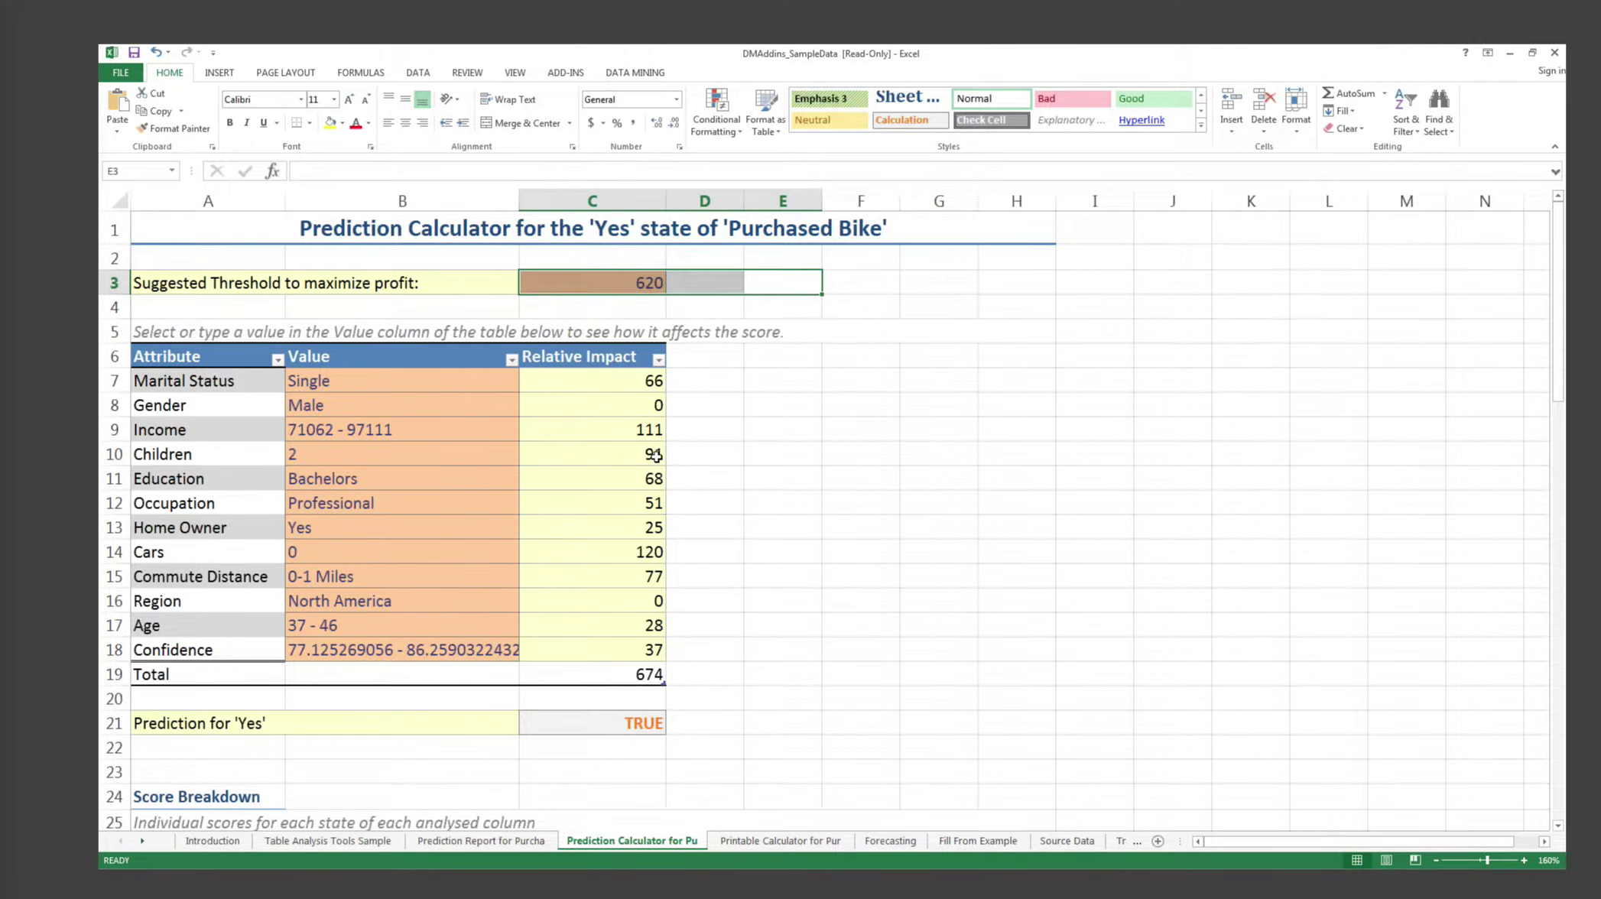
click(620, 276)
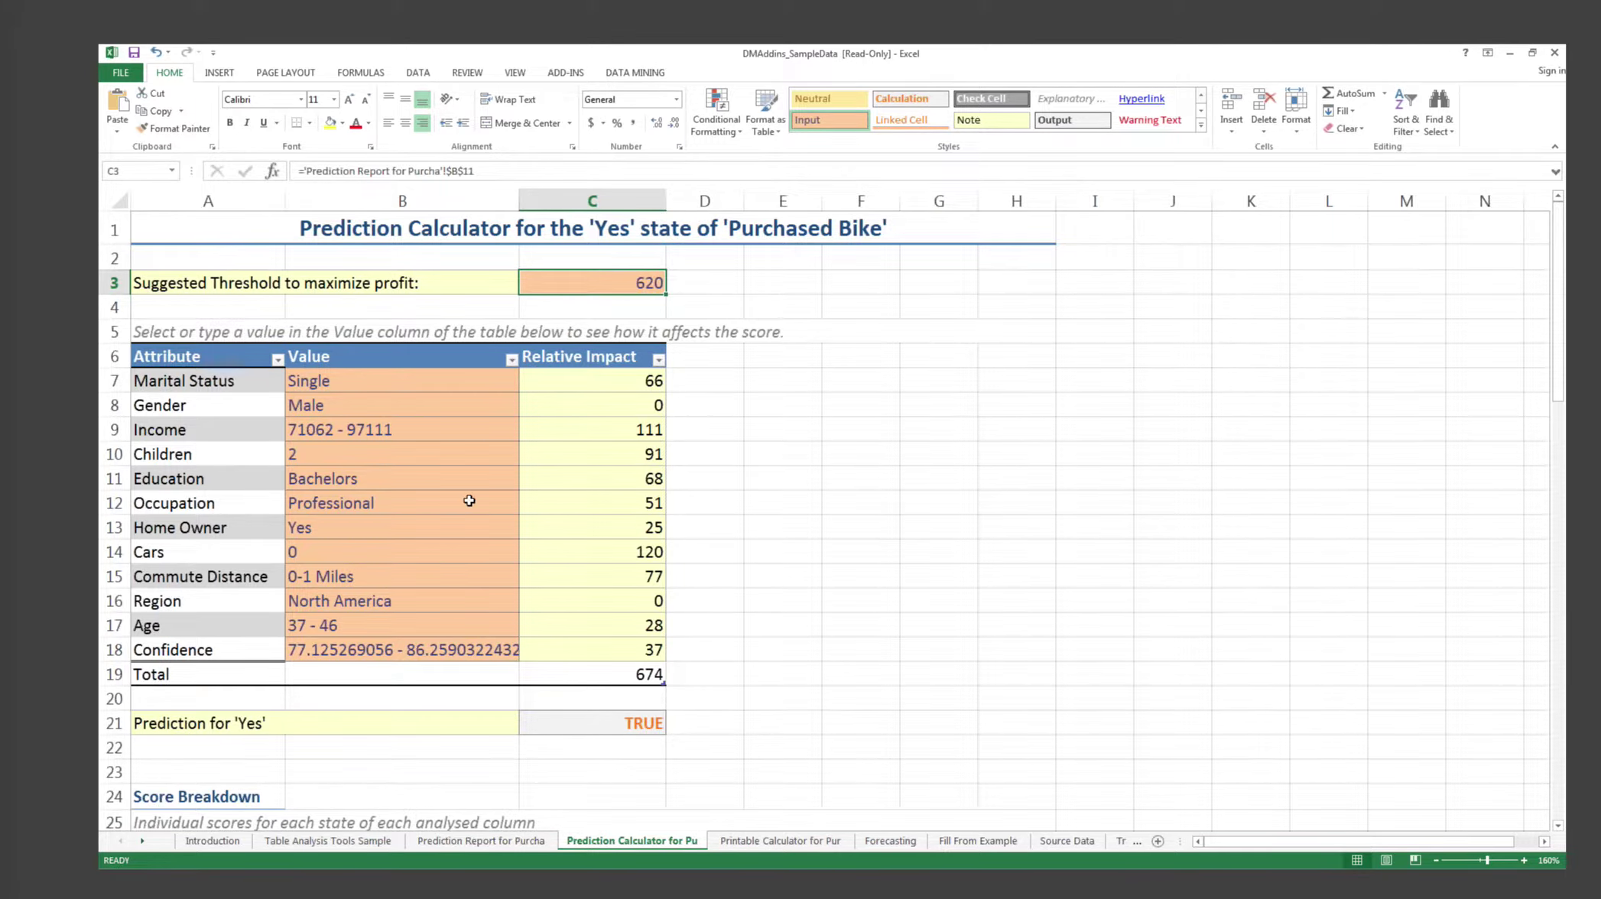
click(475, 405)
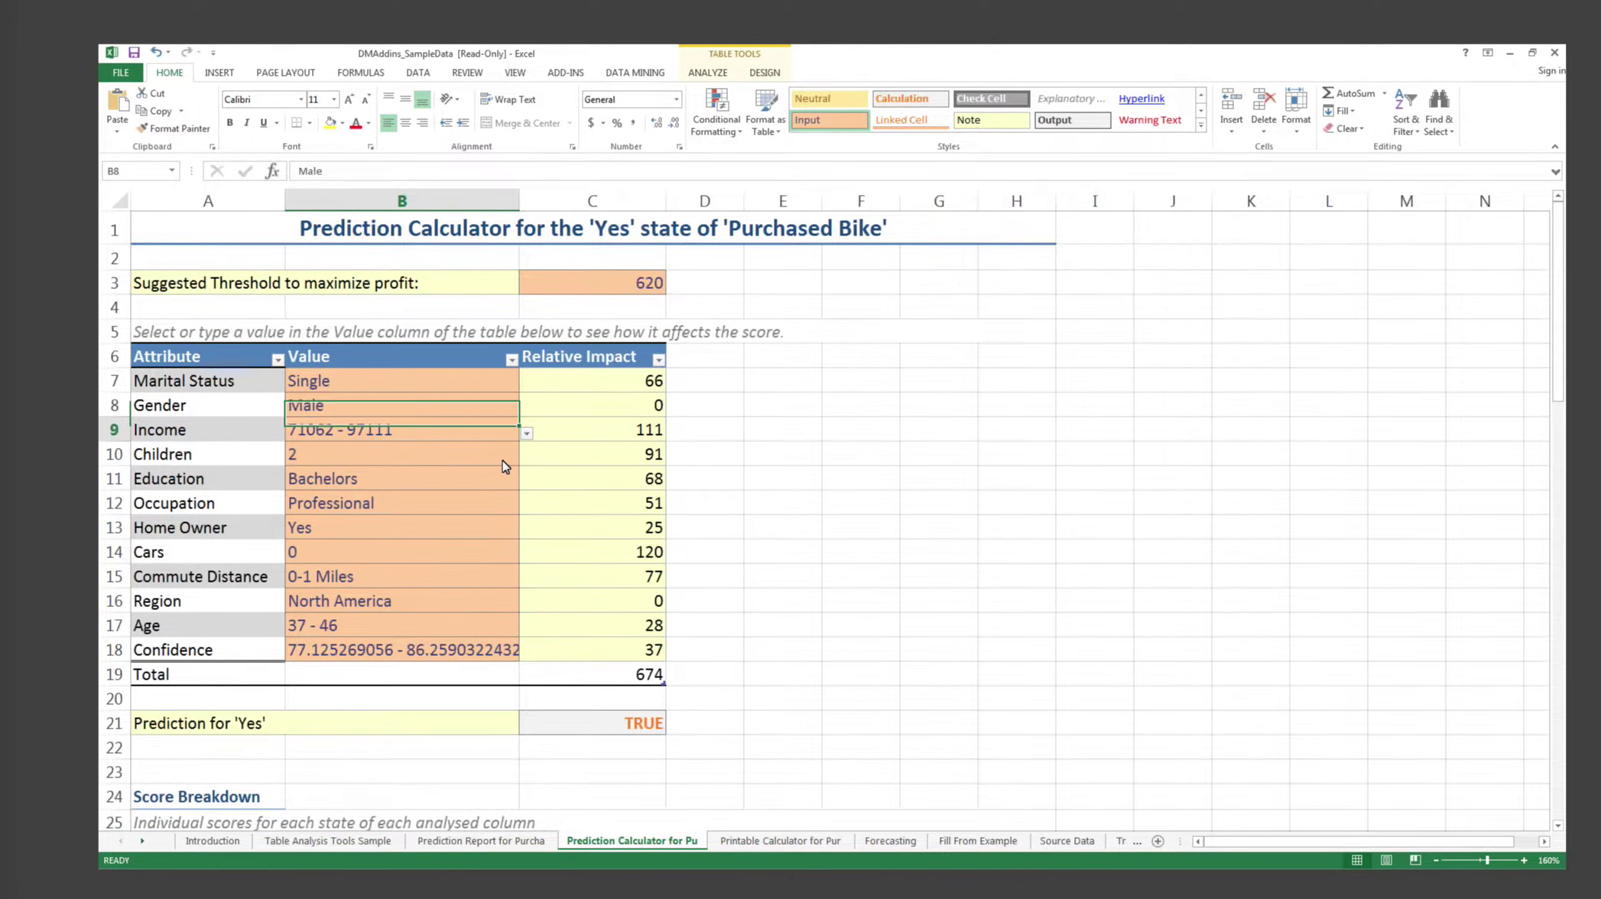
click(527, 457)
Open the Printable Calculator sheet and review its instructions and the points listed for each attribute value
key(ctrl+Page_Down)
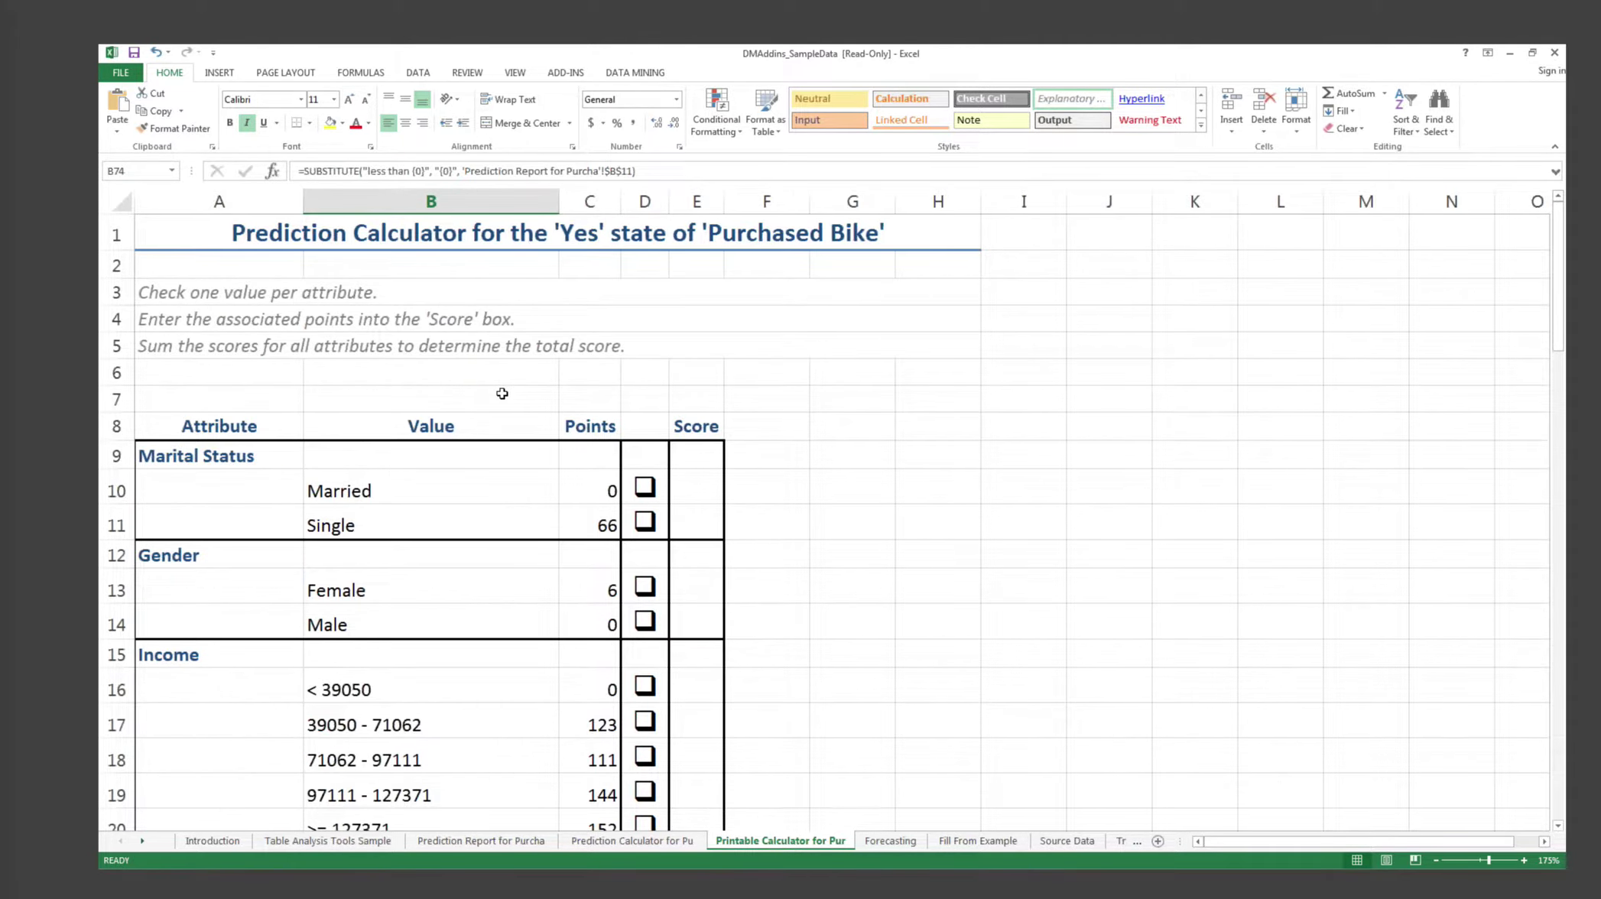
scroll(501, 390, down, 3)
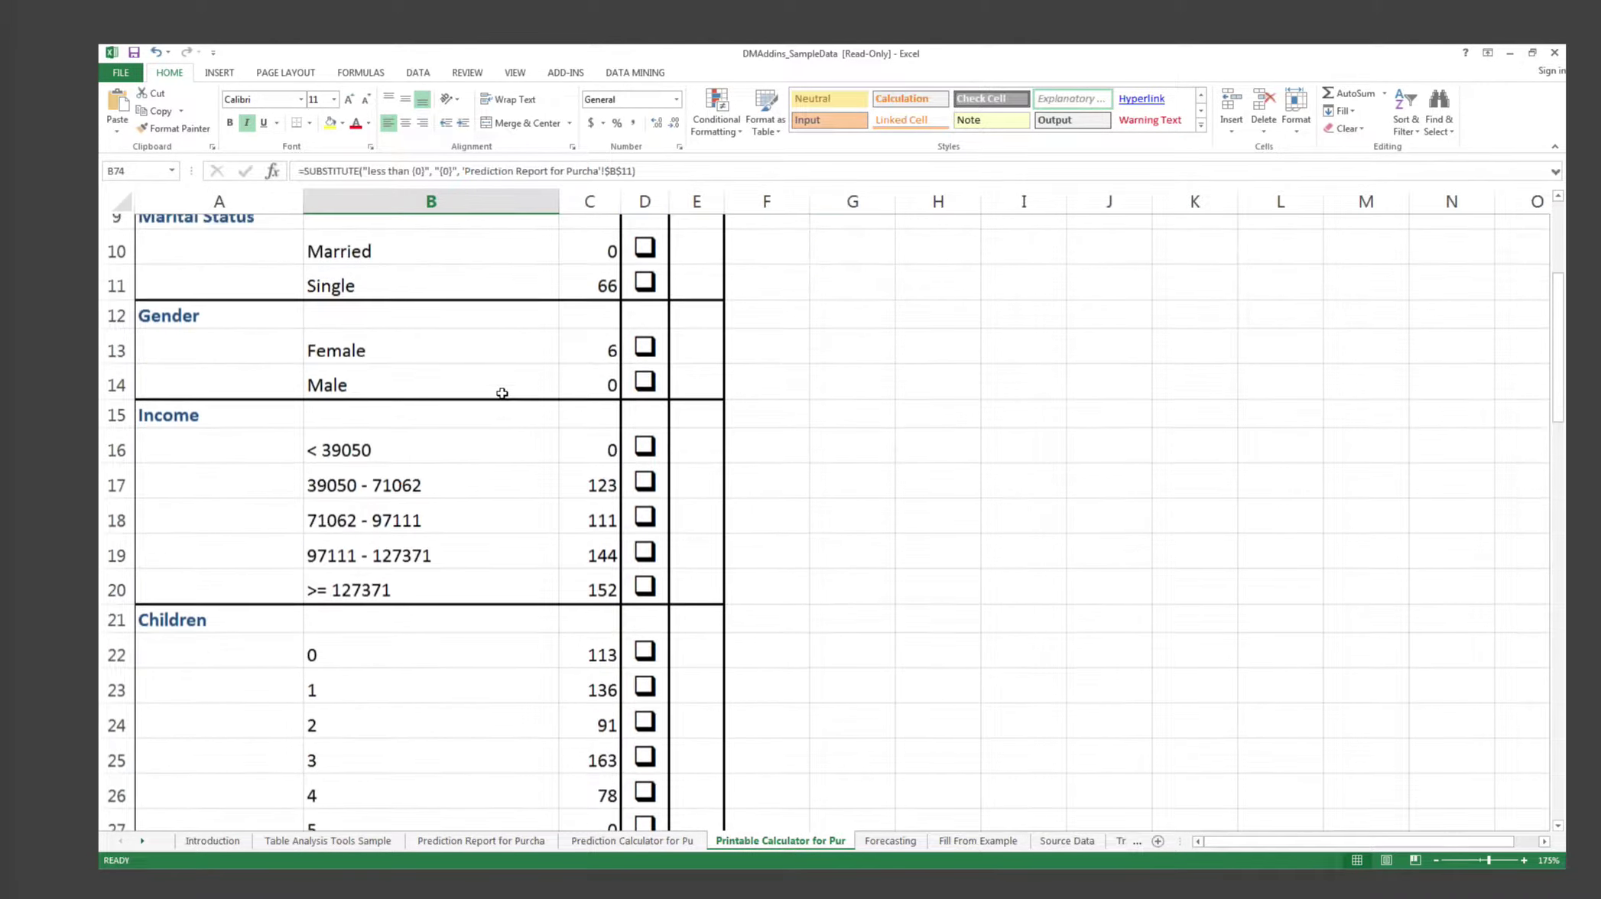
scroll(502, 386, up, 3)
click(629, 490)
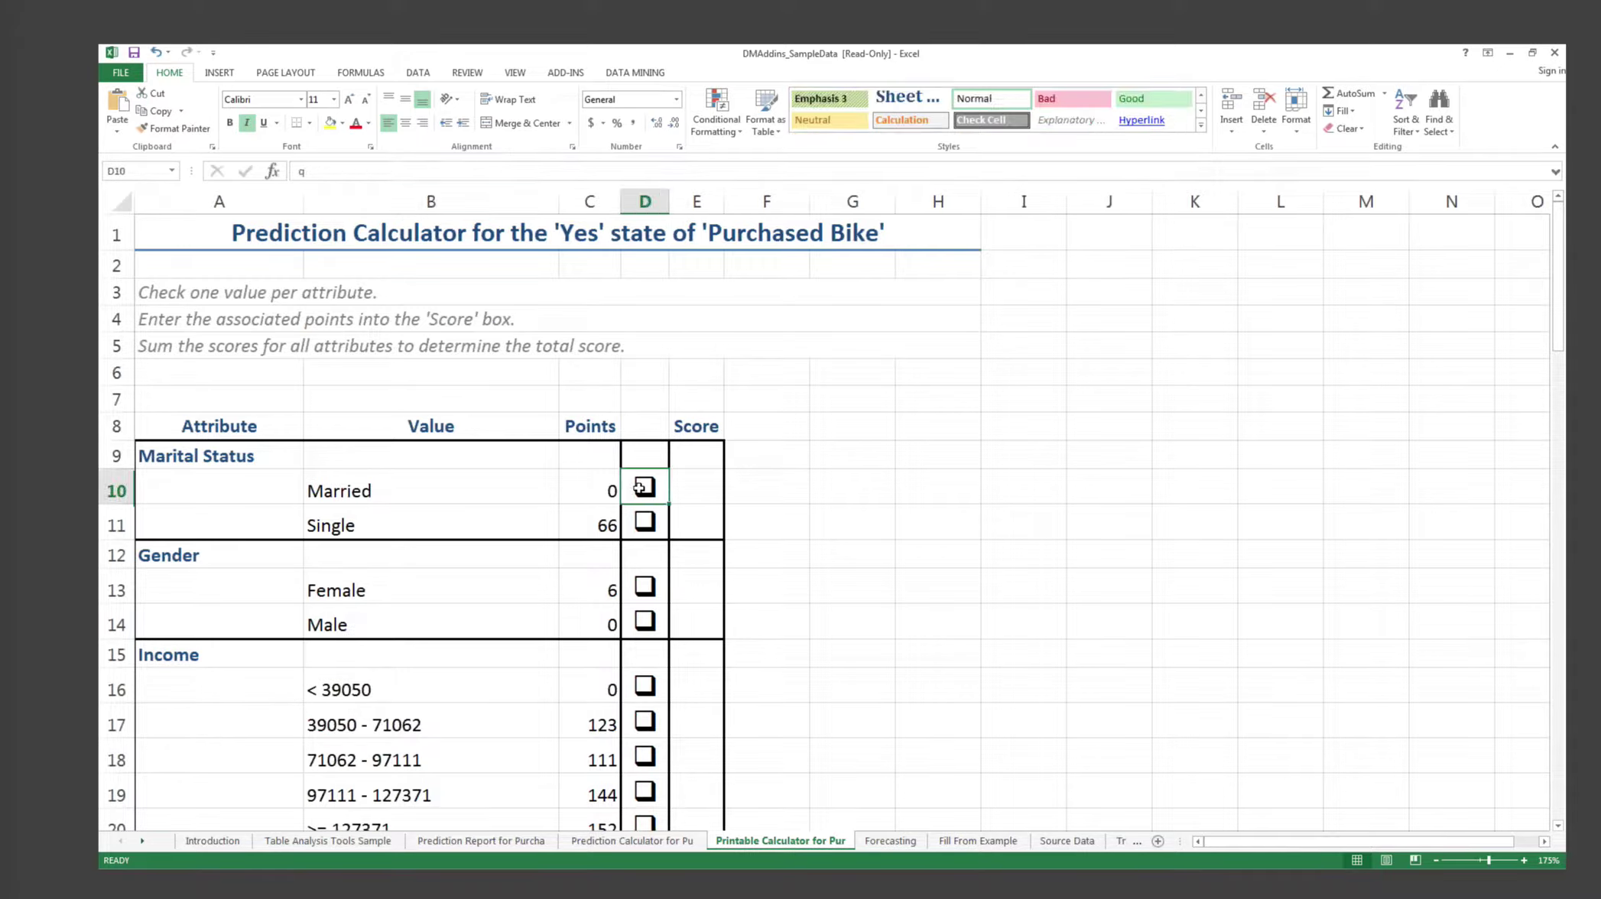
text(þ)
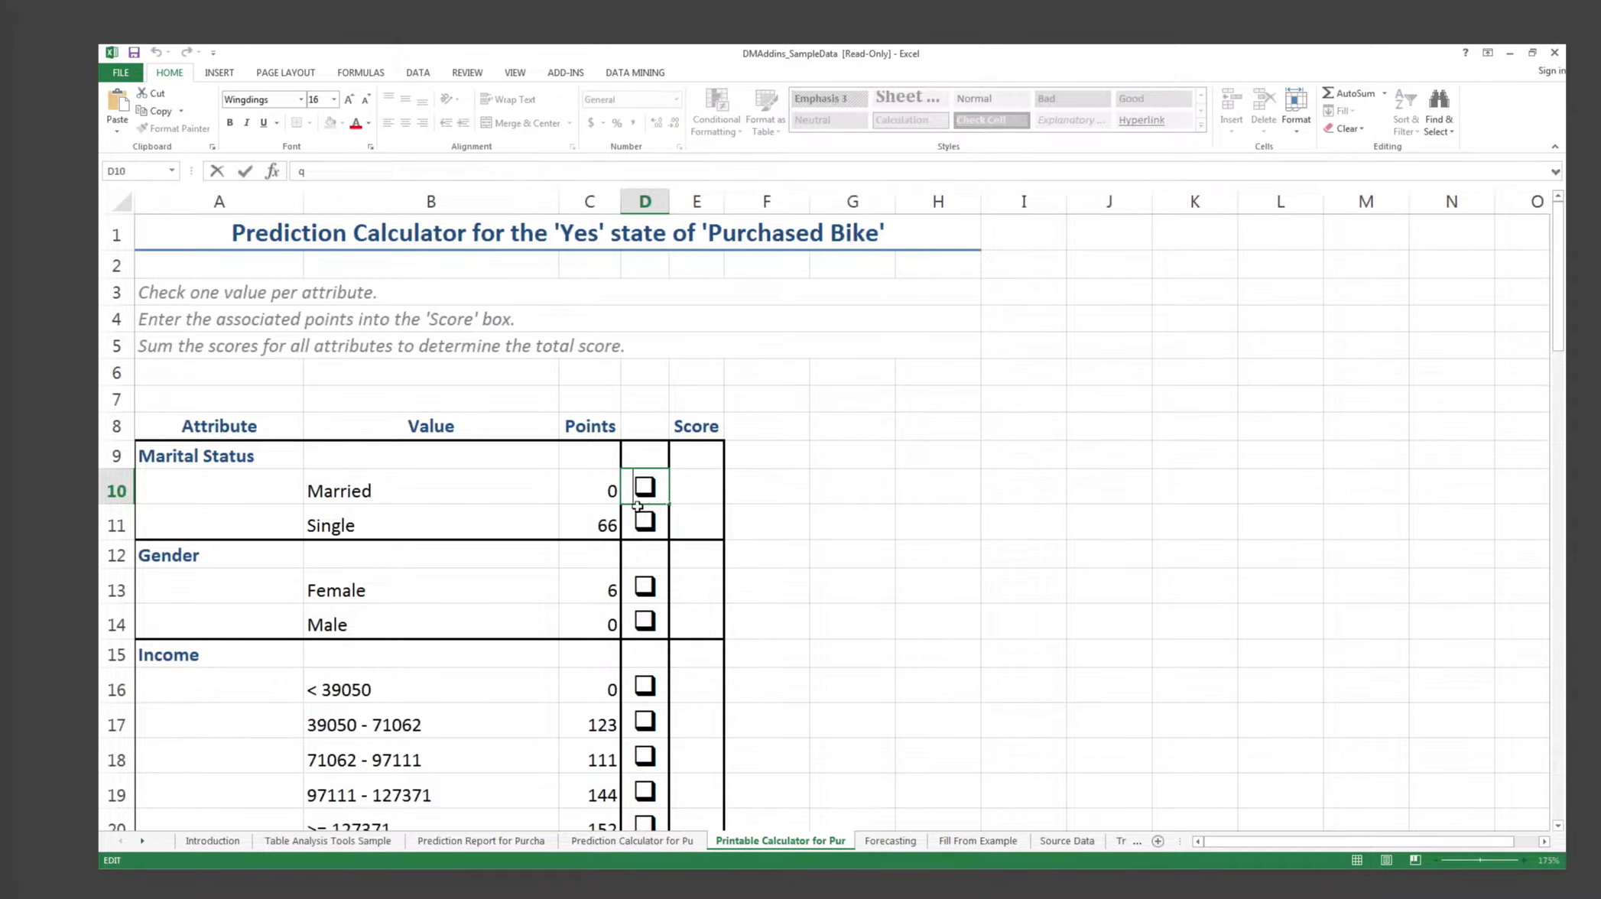
key(Return)
key(ctrl+z)
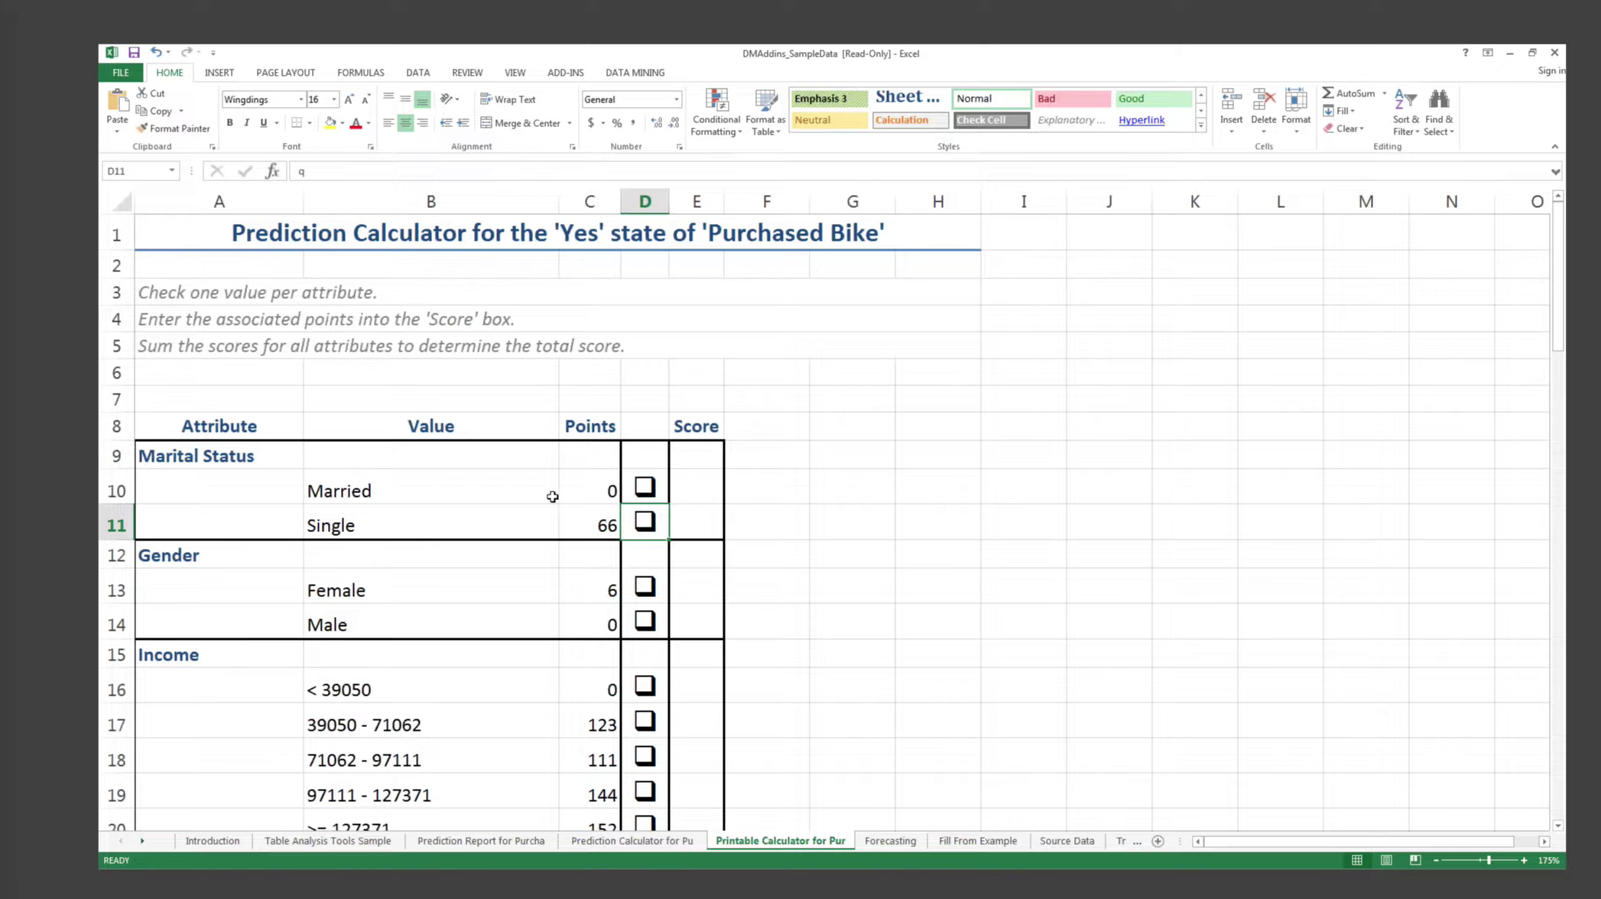
Enter the scores 0 for Married and 6 for Female in the printable calculator's Score column
click(683, 489)
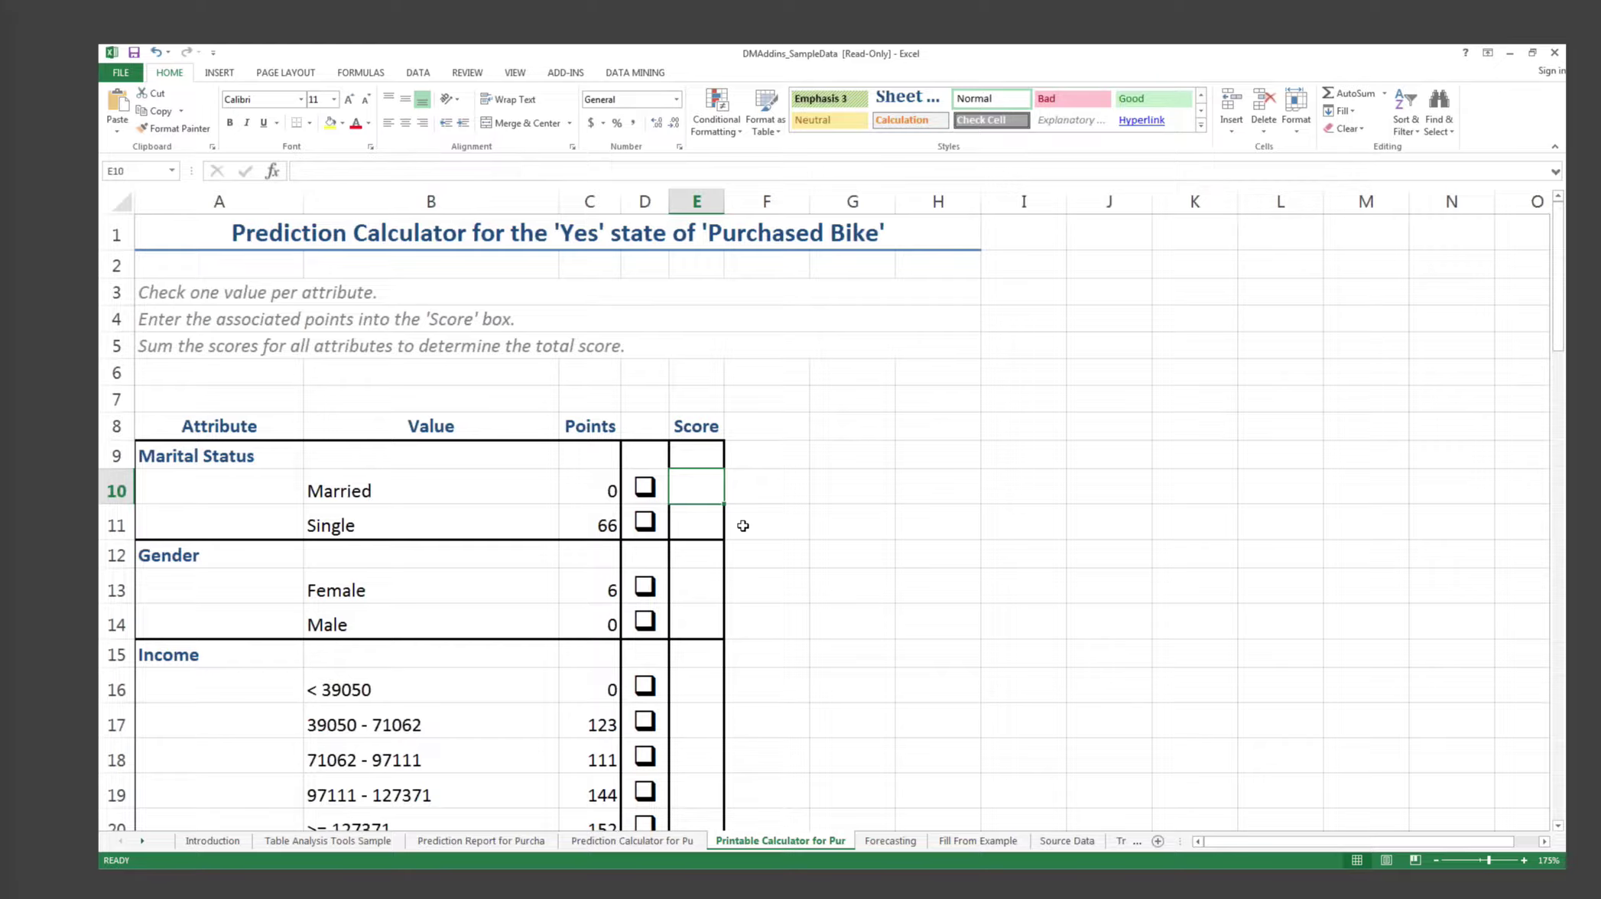
text(0)
key(Return)
key(Down)
key(Down)
text(6)
key(Return)
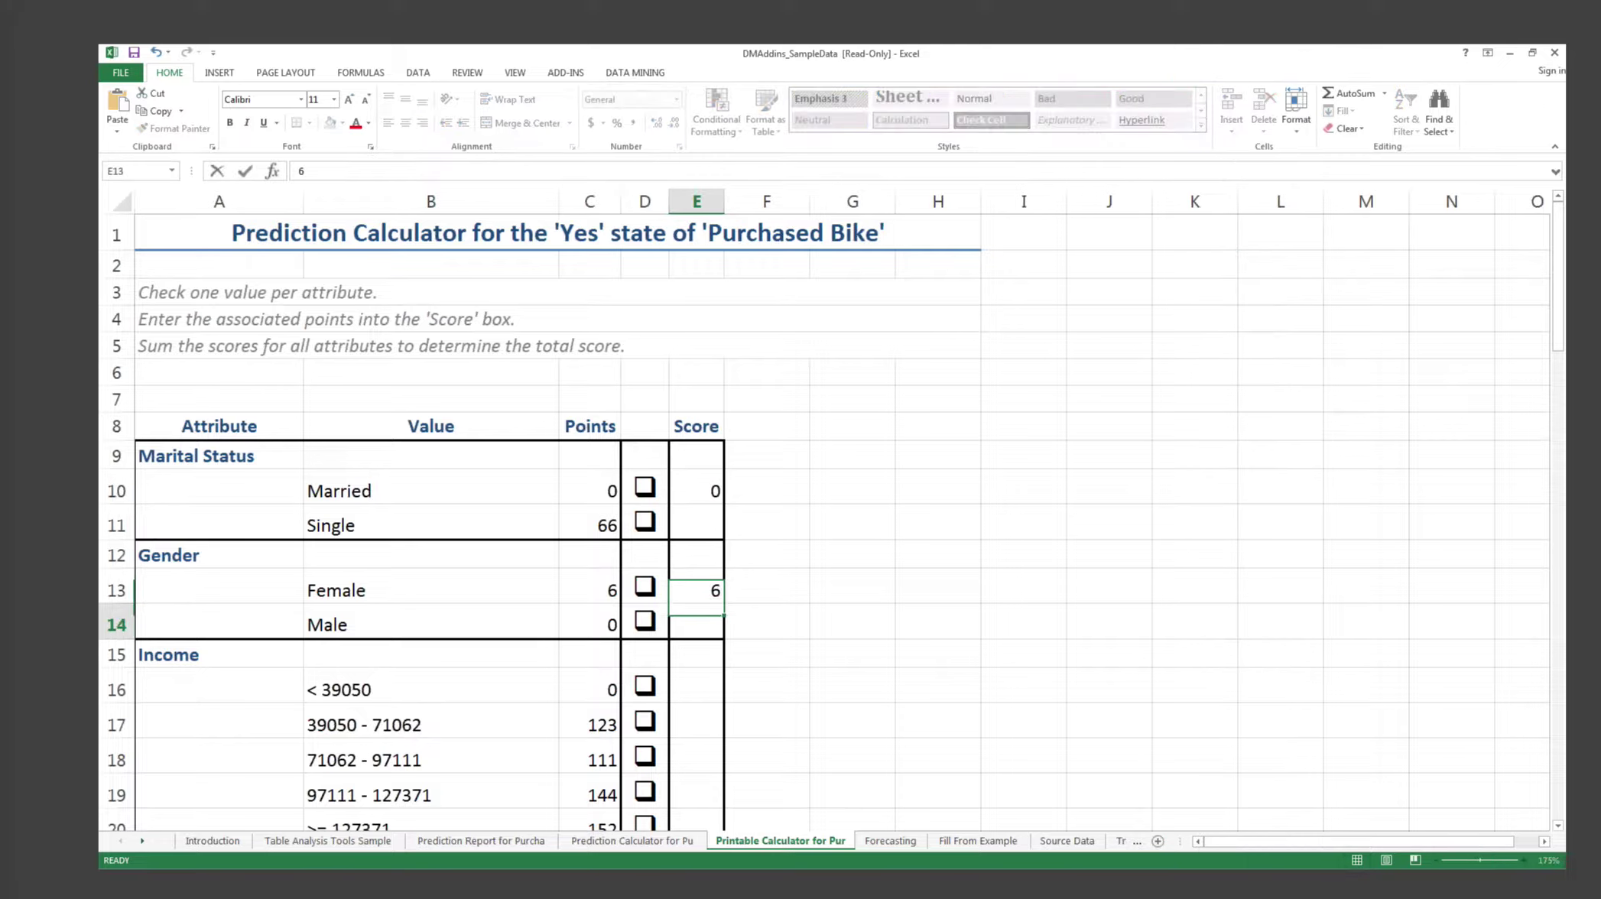
Enter the scores 152 for income >= 127371 and 163 for 3 children in the Score column
scroll(587, 801, down, 2)
click(692, 658)
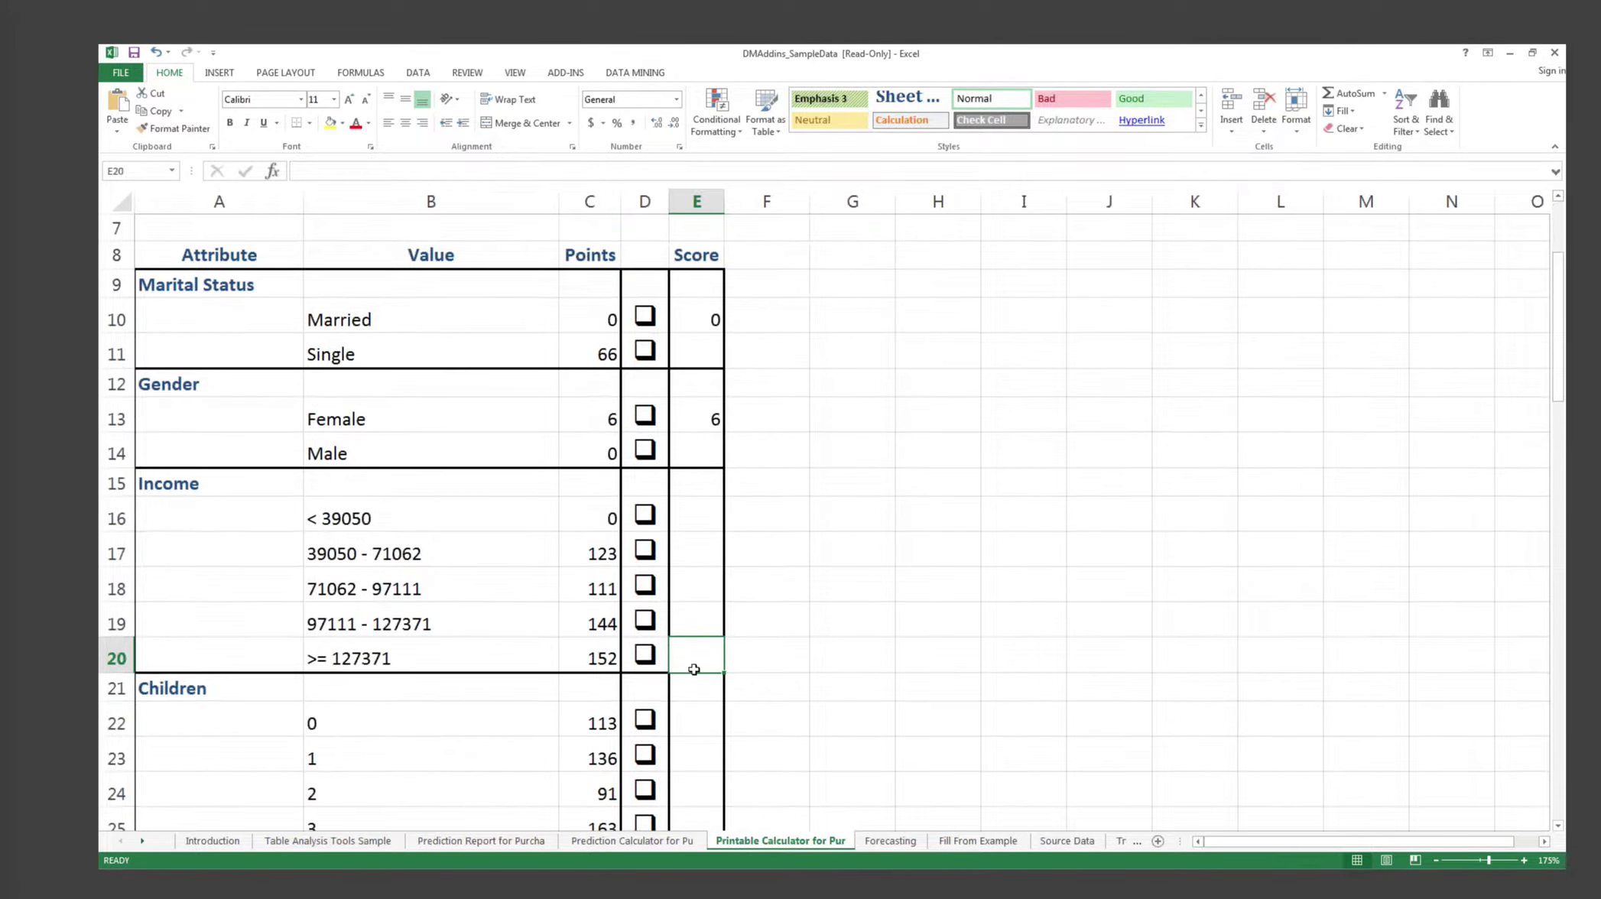
text(152)
key(Return)
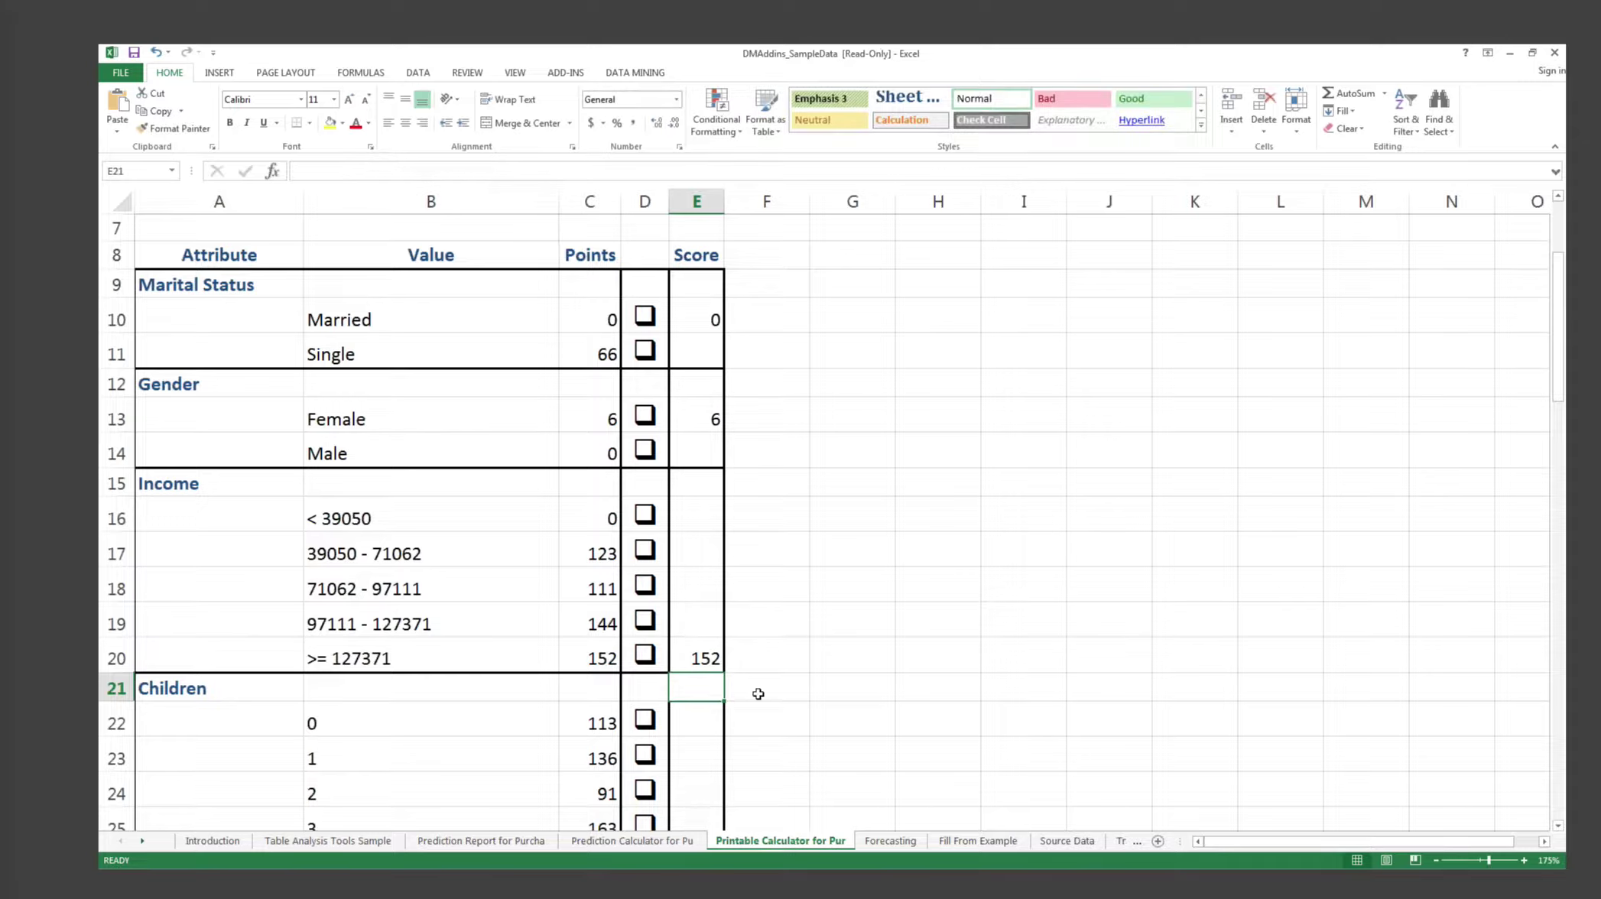
scroll(700, 654, down, 2)
click(692, 647)
text(163)
key(Return)
Enter the score 26 for High School education in the Score column
scroll(673, 596, down, 3)
click(682, 542)
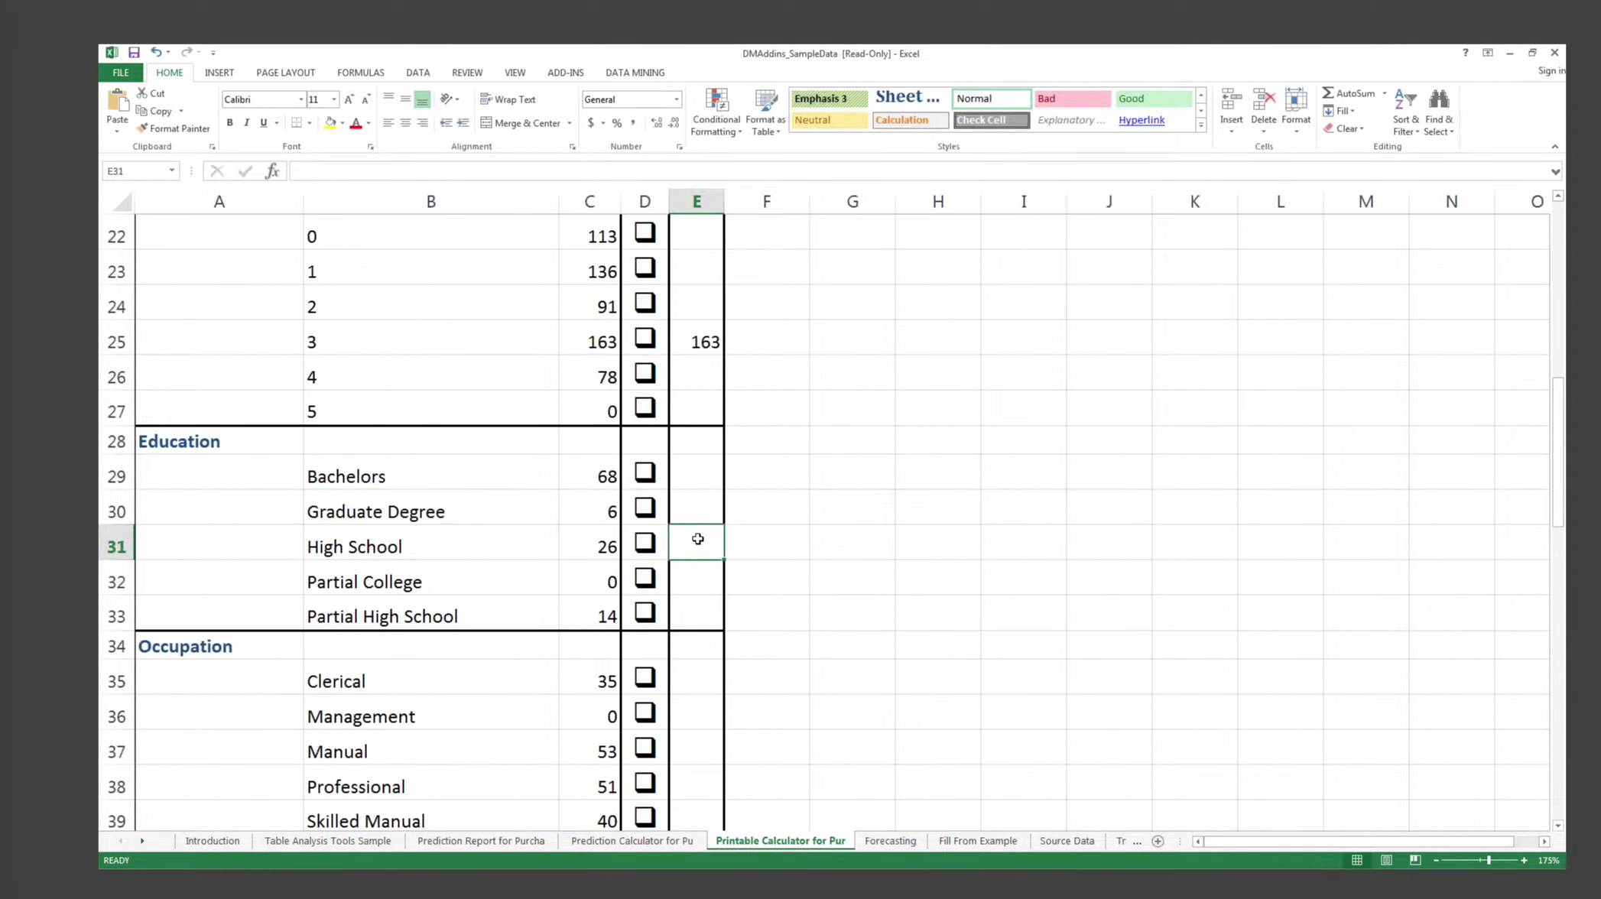
text(26)
key(Return)
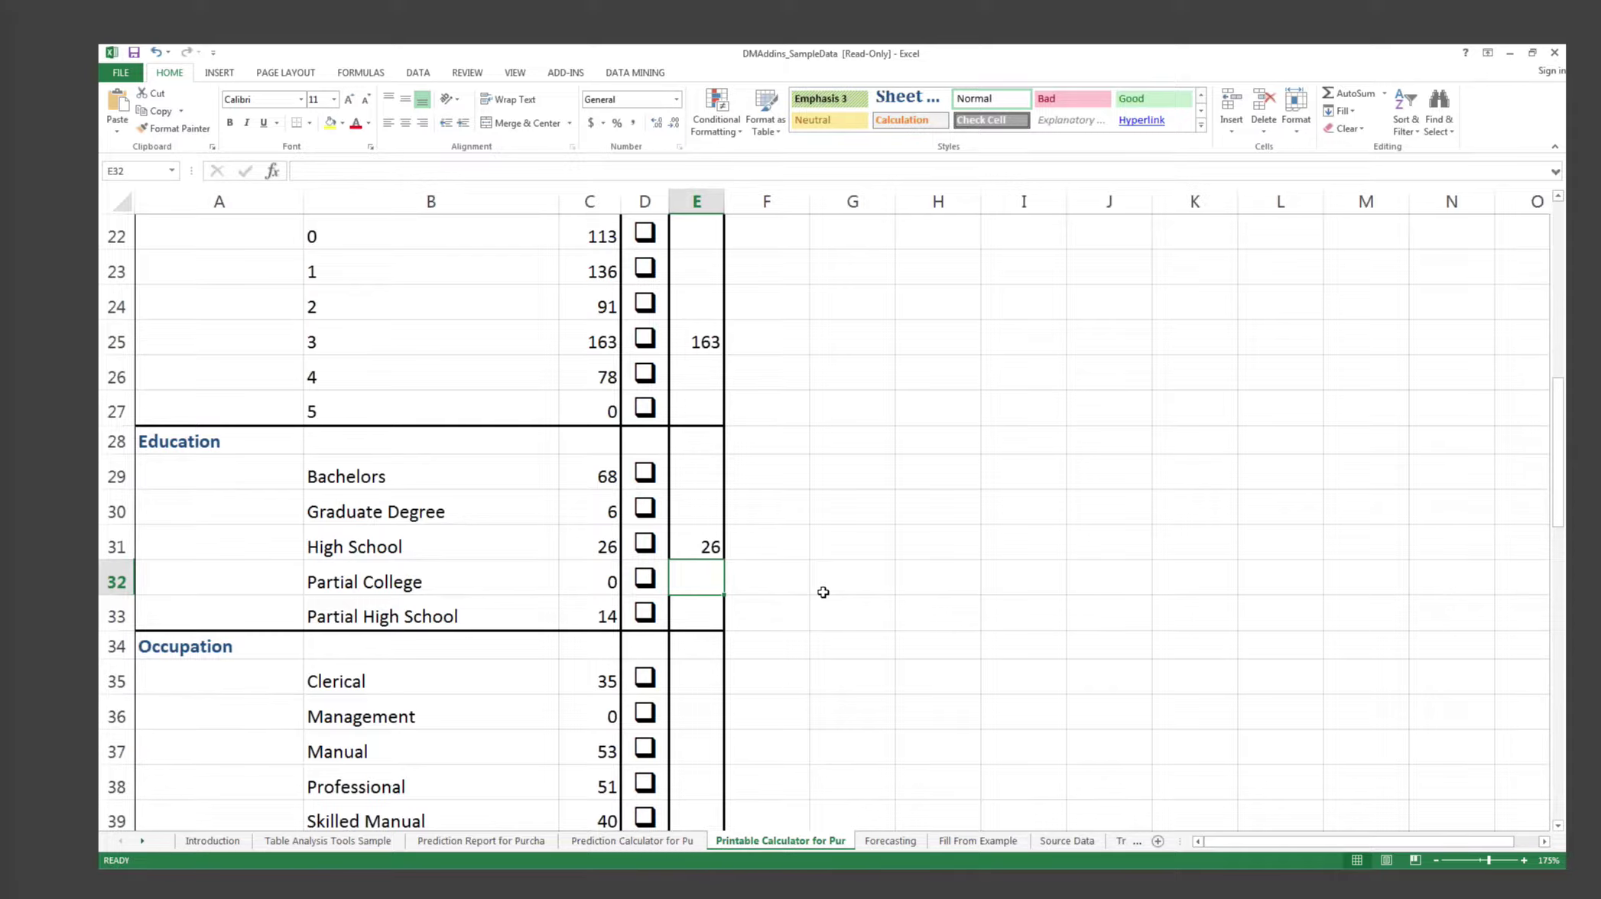
scroll(824, 593, down, 2)
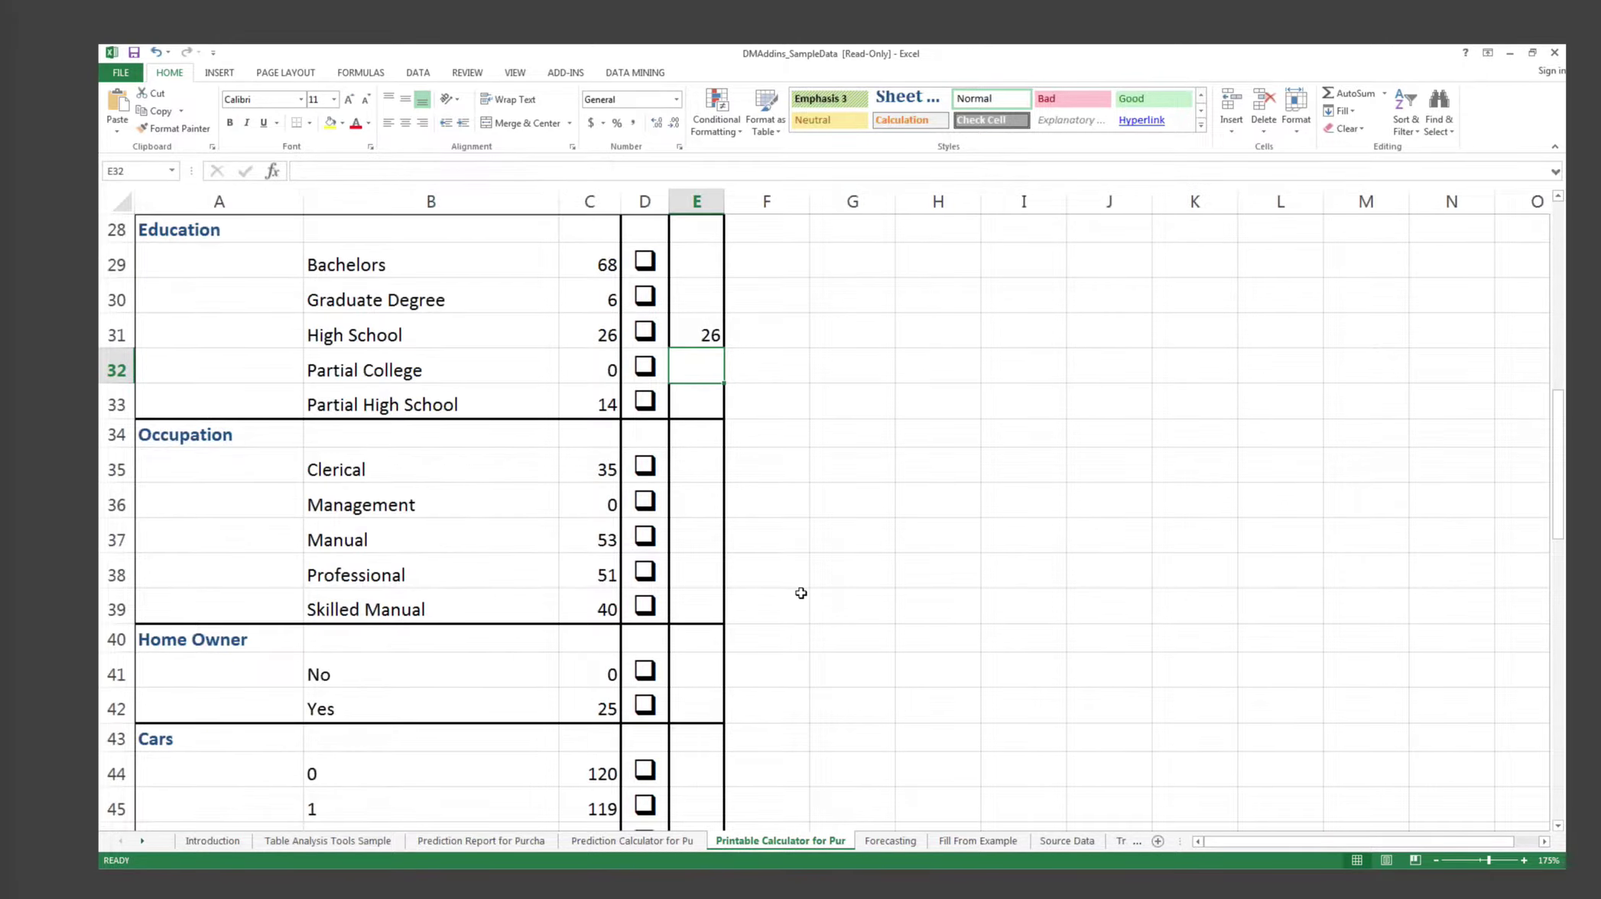
Enter the score 0 for Management occupation, for No under Home Owner, and for 4 cars in the Score column
scroll(800, 592, down, 1)
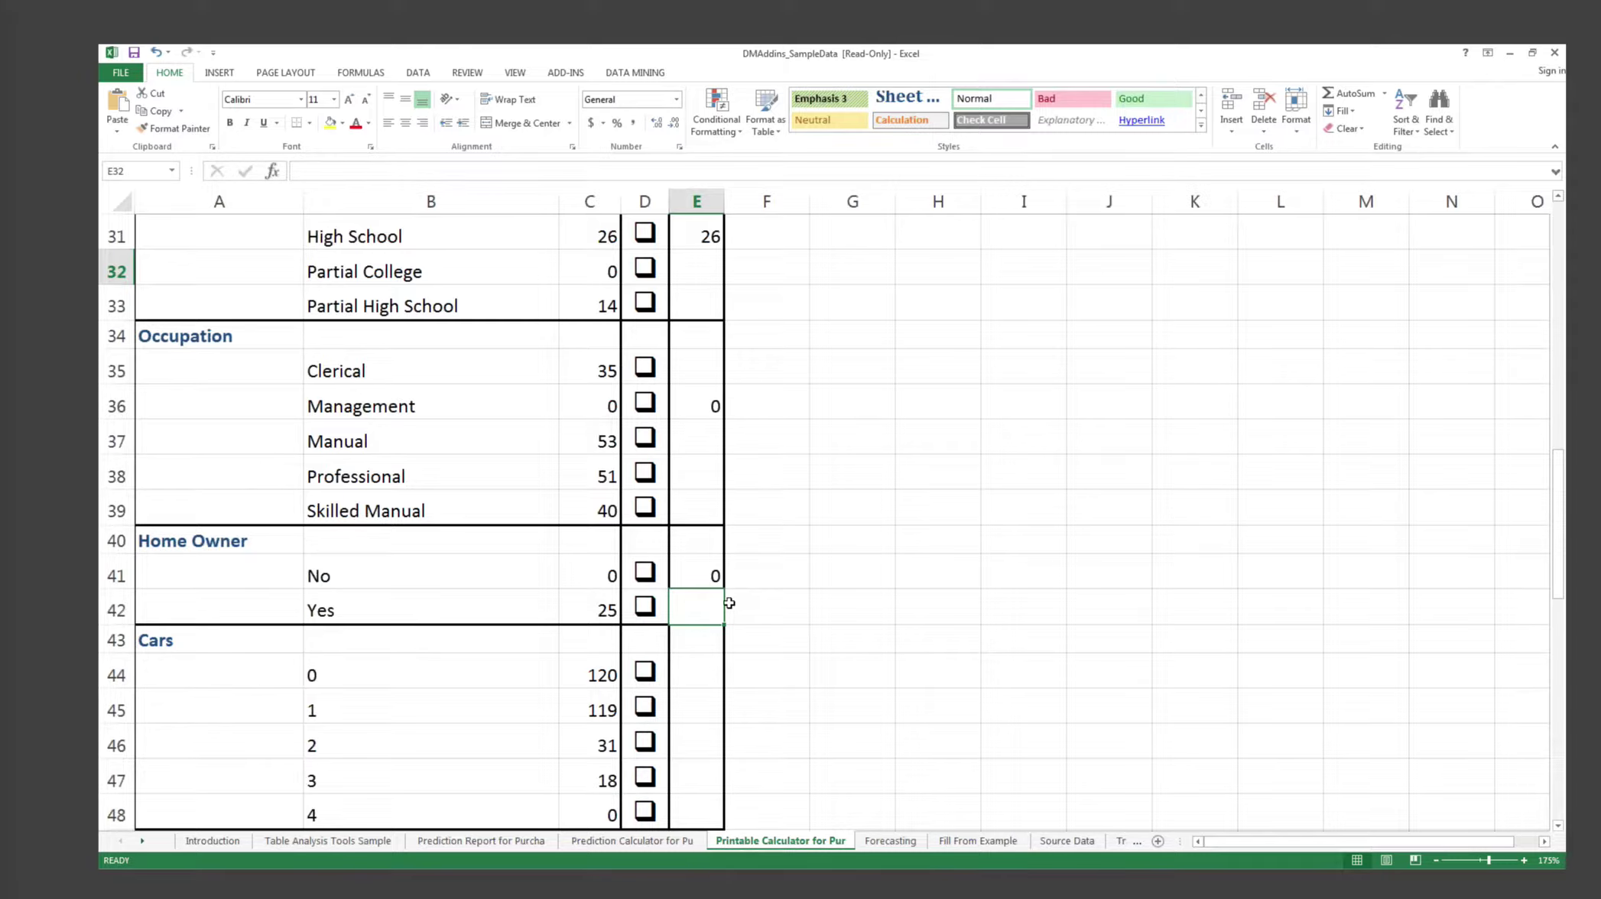
scroll(729, 604, down, 1)
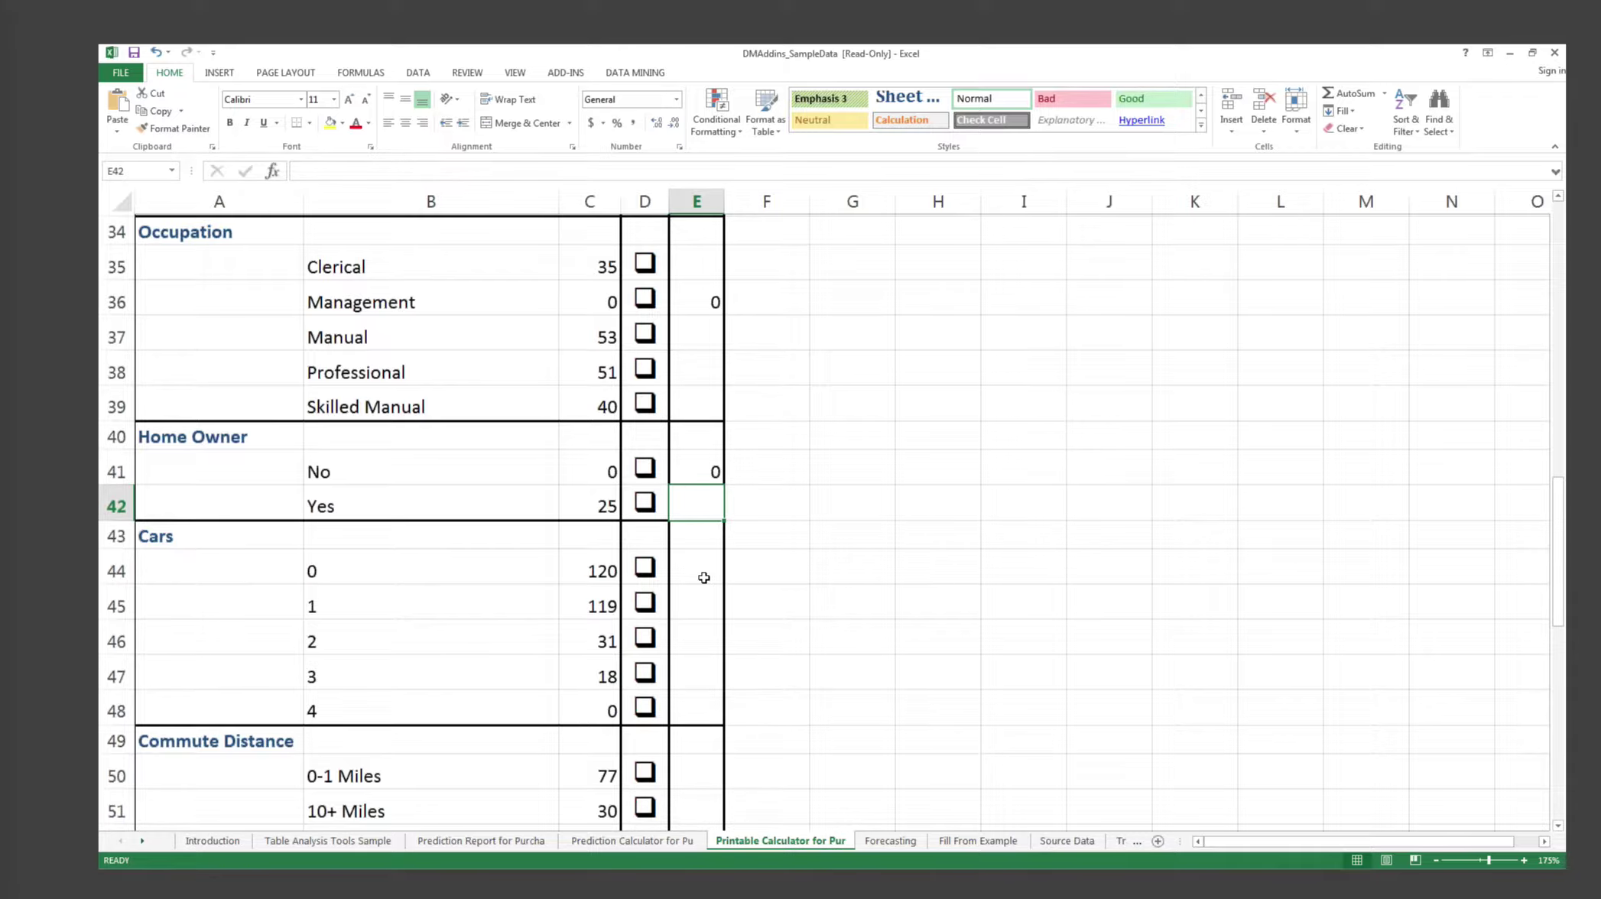
scroll(703, 577, down, 8)
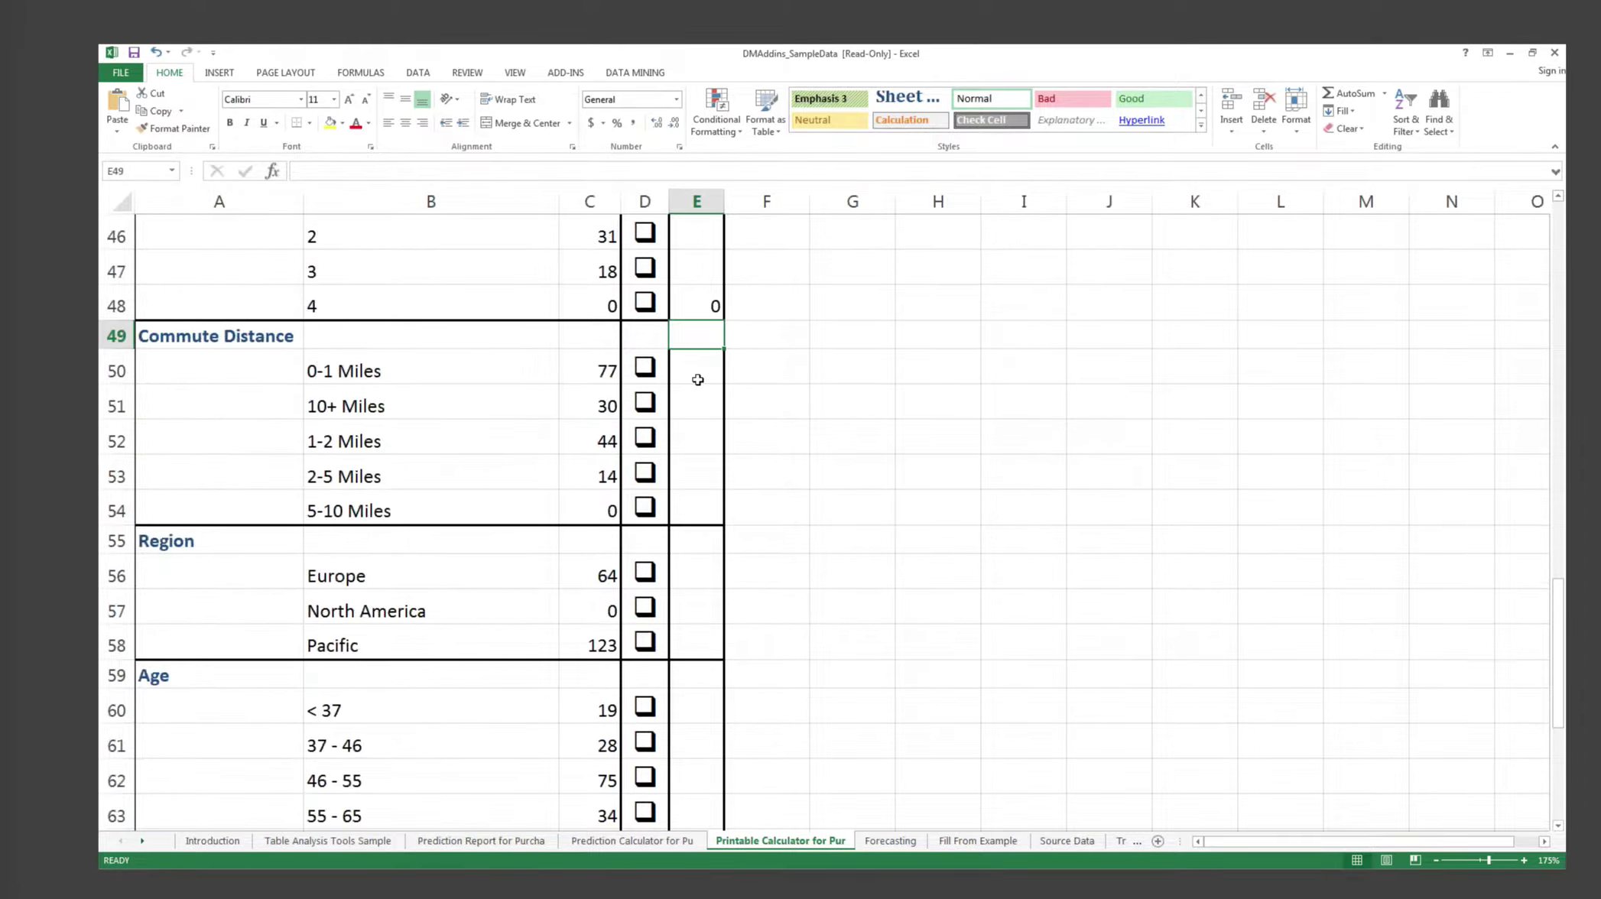
Enter the score 75 for the 46 - 55 age range in the Score column
click(712, 371)
text(75)
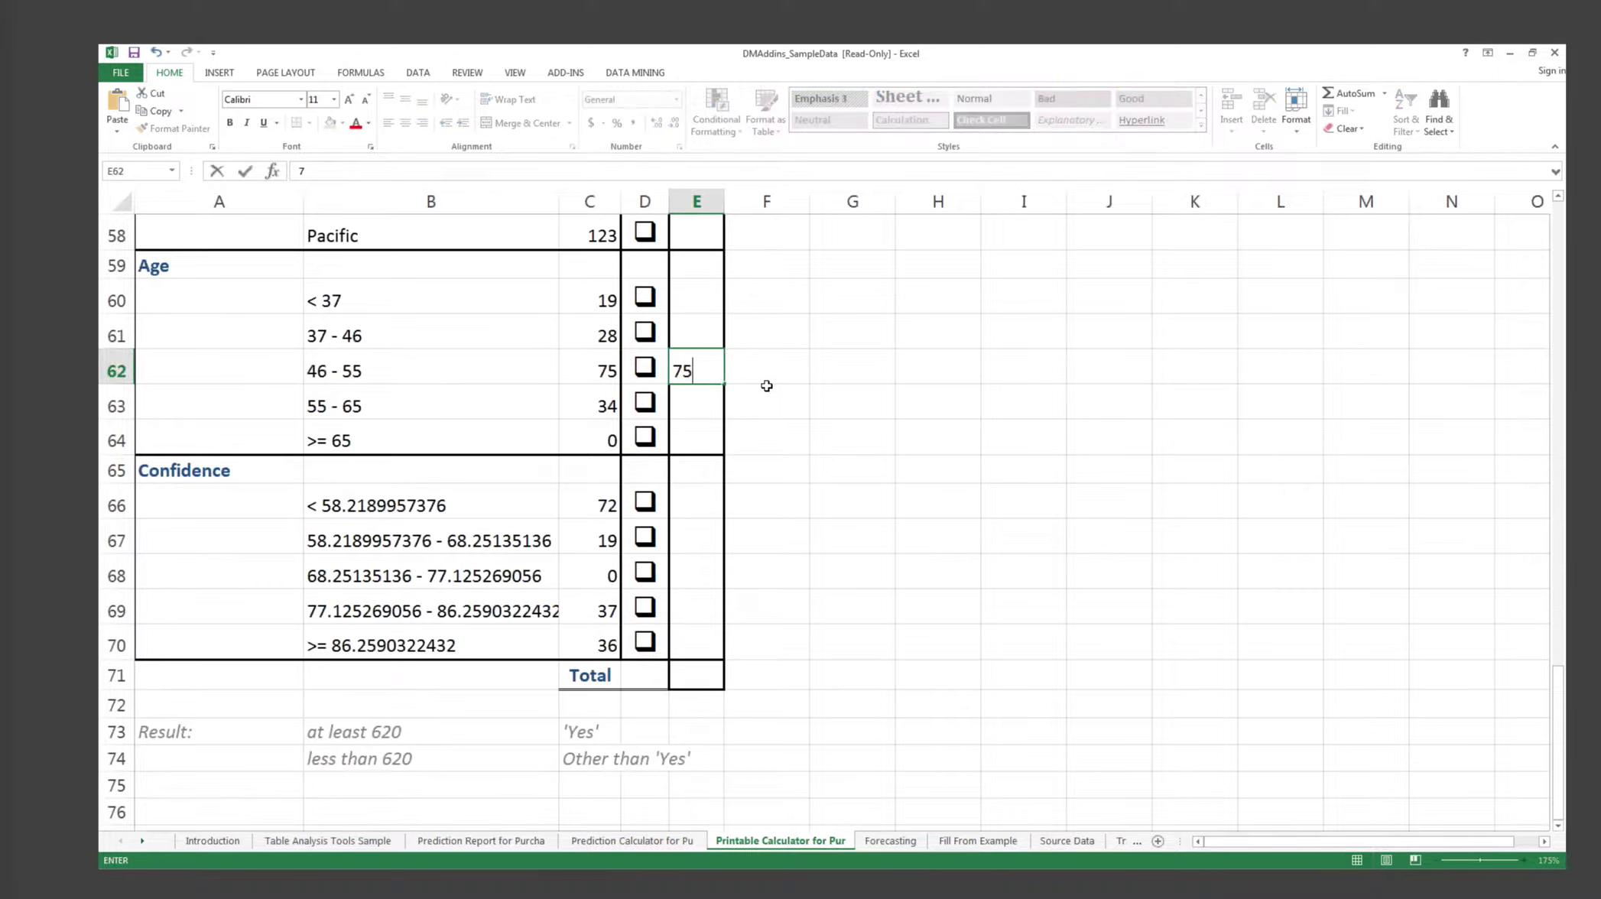
key(Return)
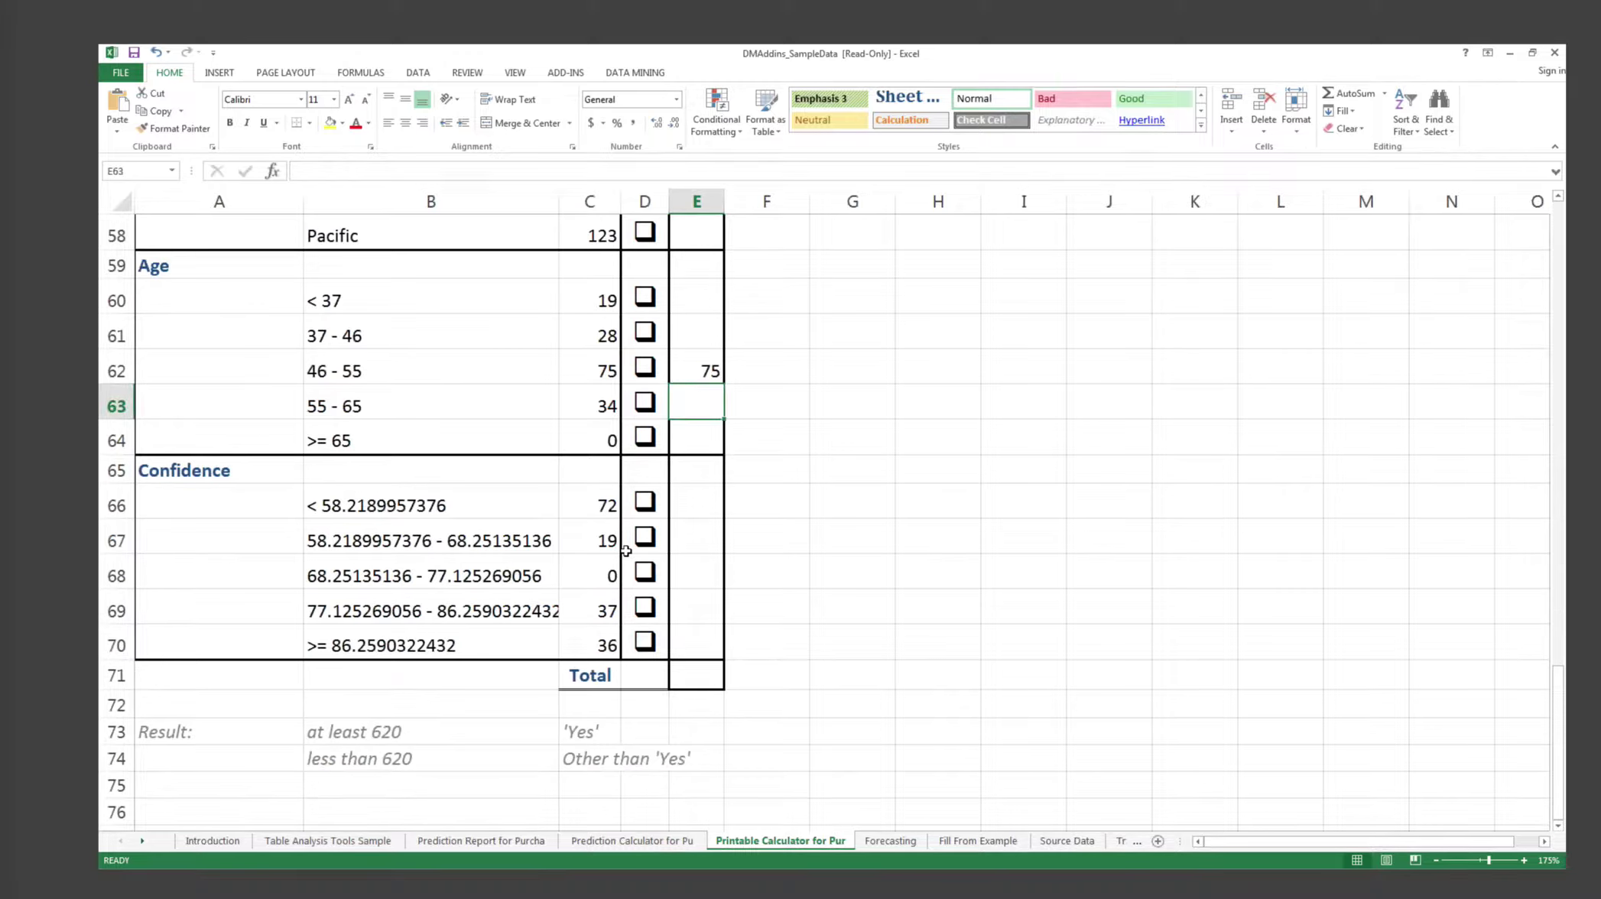
Enter the score 0 for the 68.25135136 - 77.125269056 Confidence range and sum all scores in the Total cell
click(701, 506)
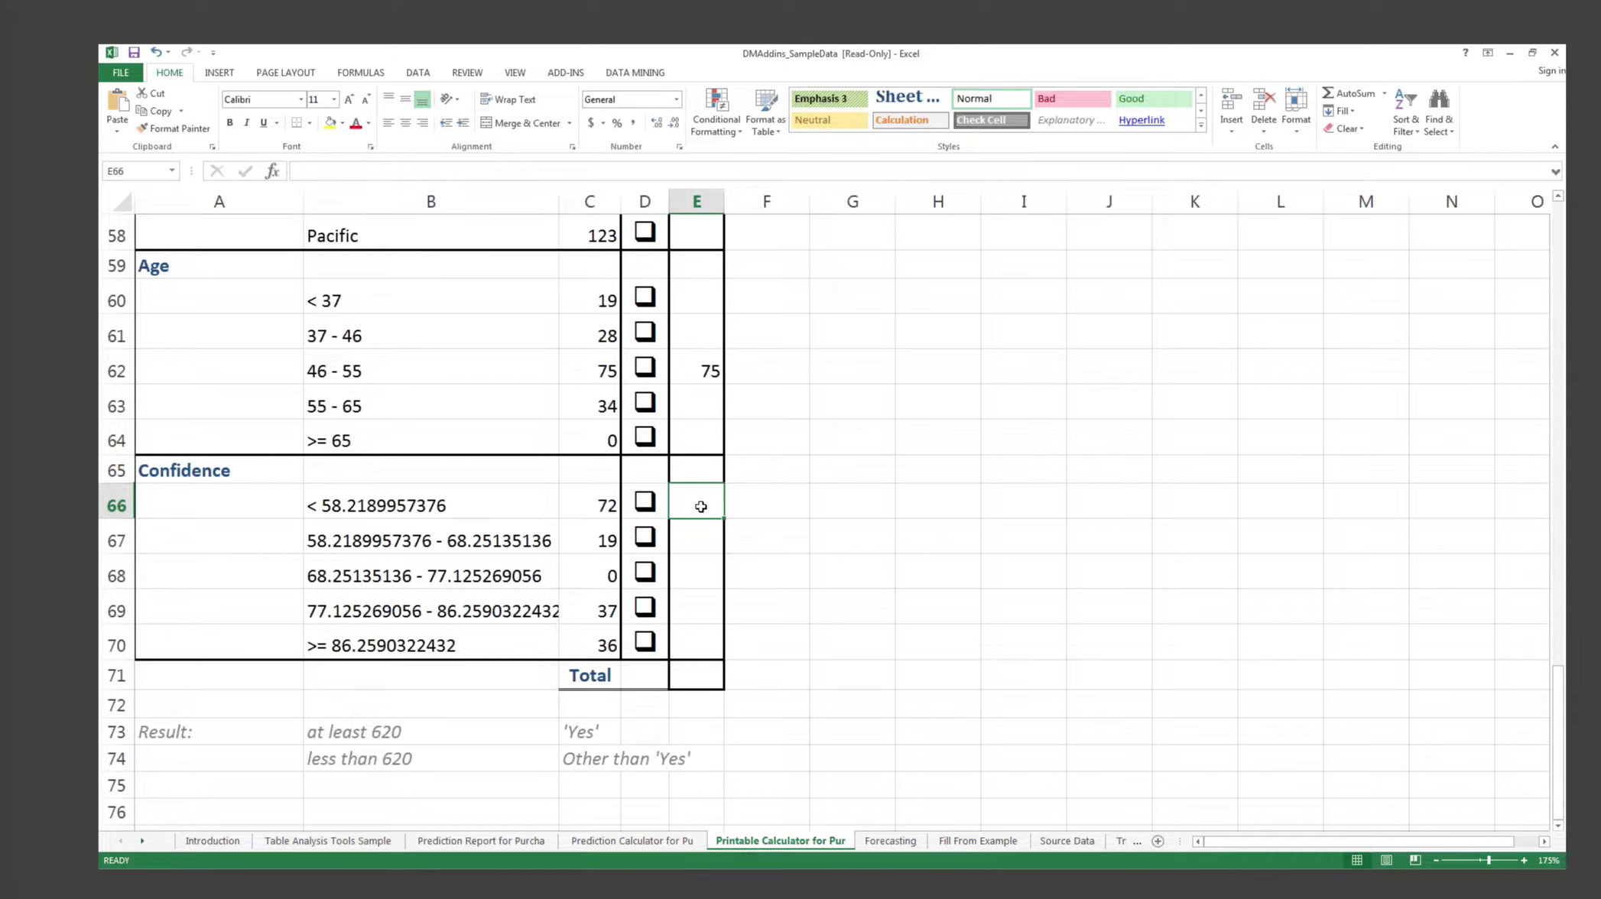
scroll(733, 588, down, 1)
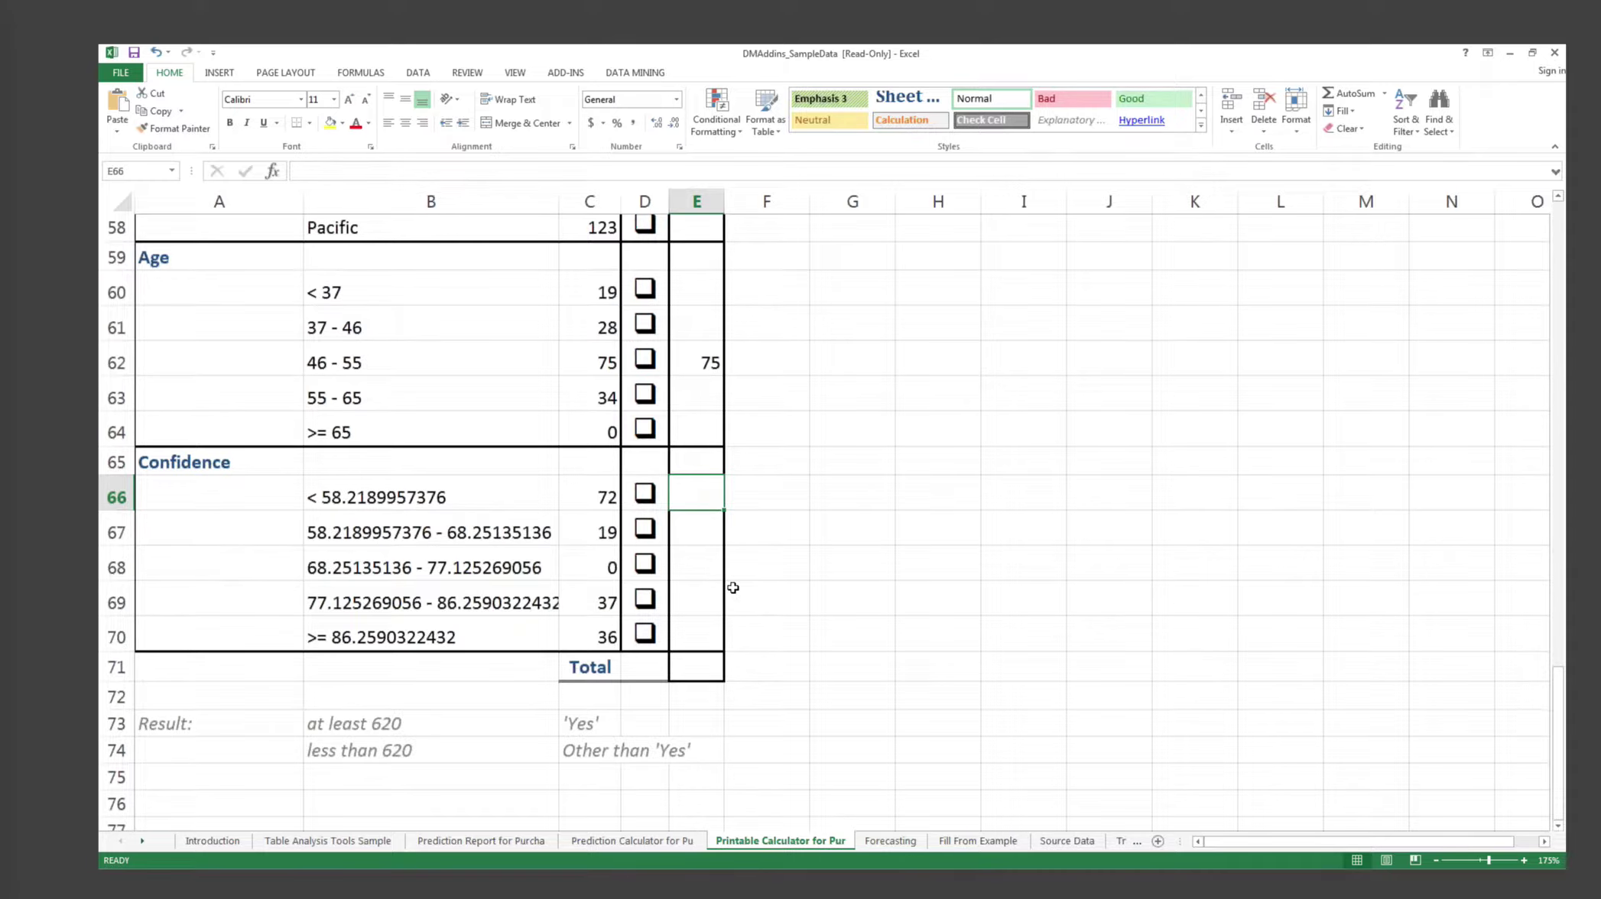
scroll(732, 587, down, 1)
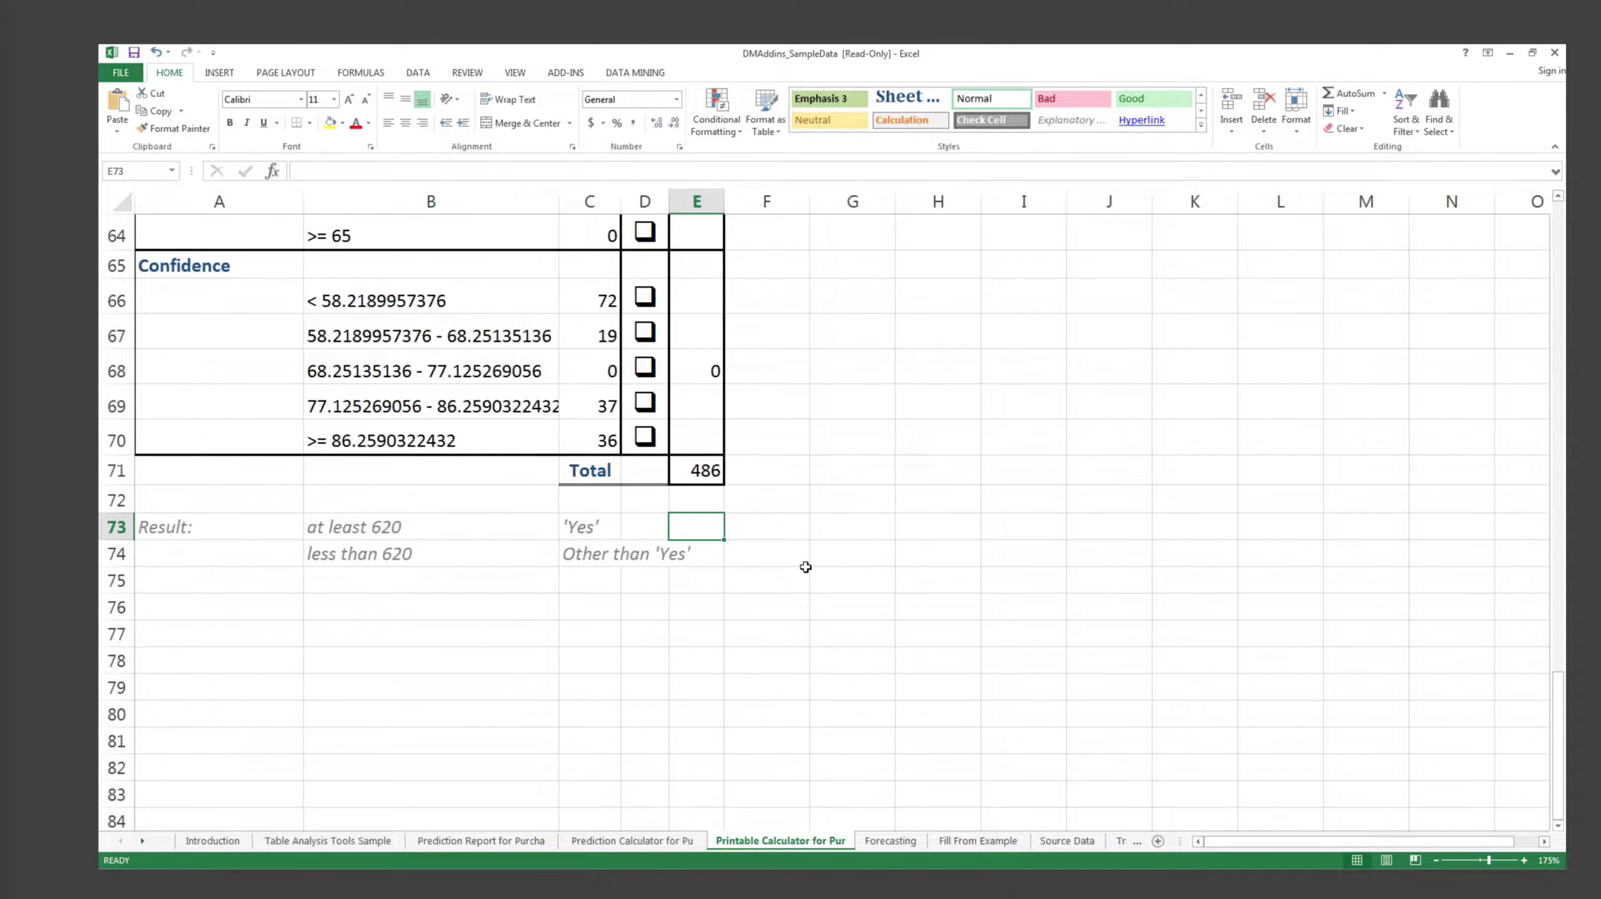
Return to the Prediction Report sheet and review the cost and profit settings together with the suggested threshold and profit chart
scroll(804, 566, up, 20)
click(816, 460)
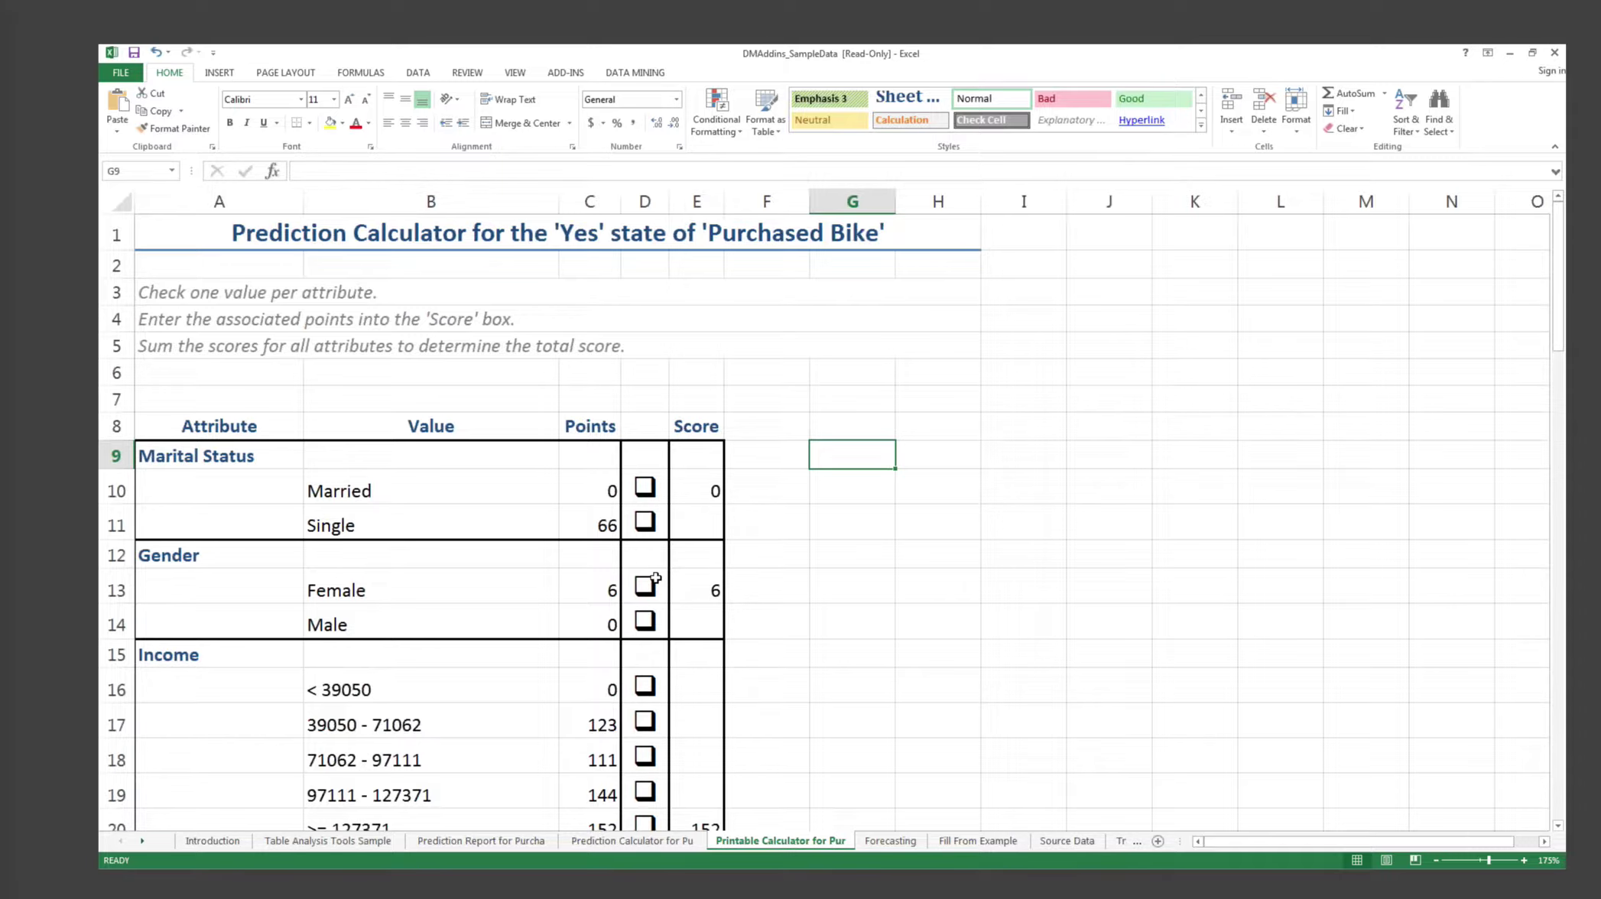
click(926, 457)
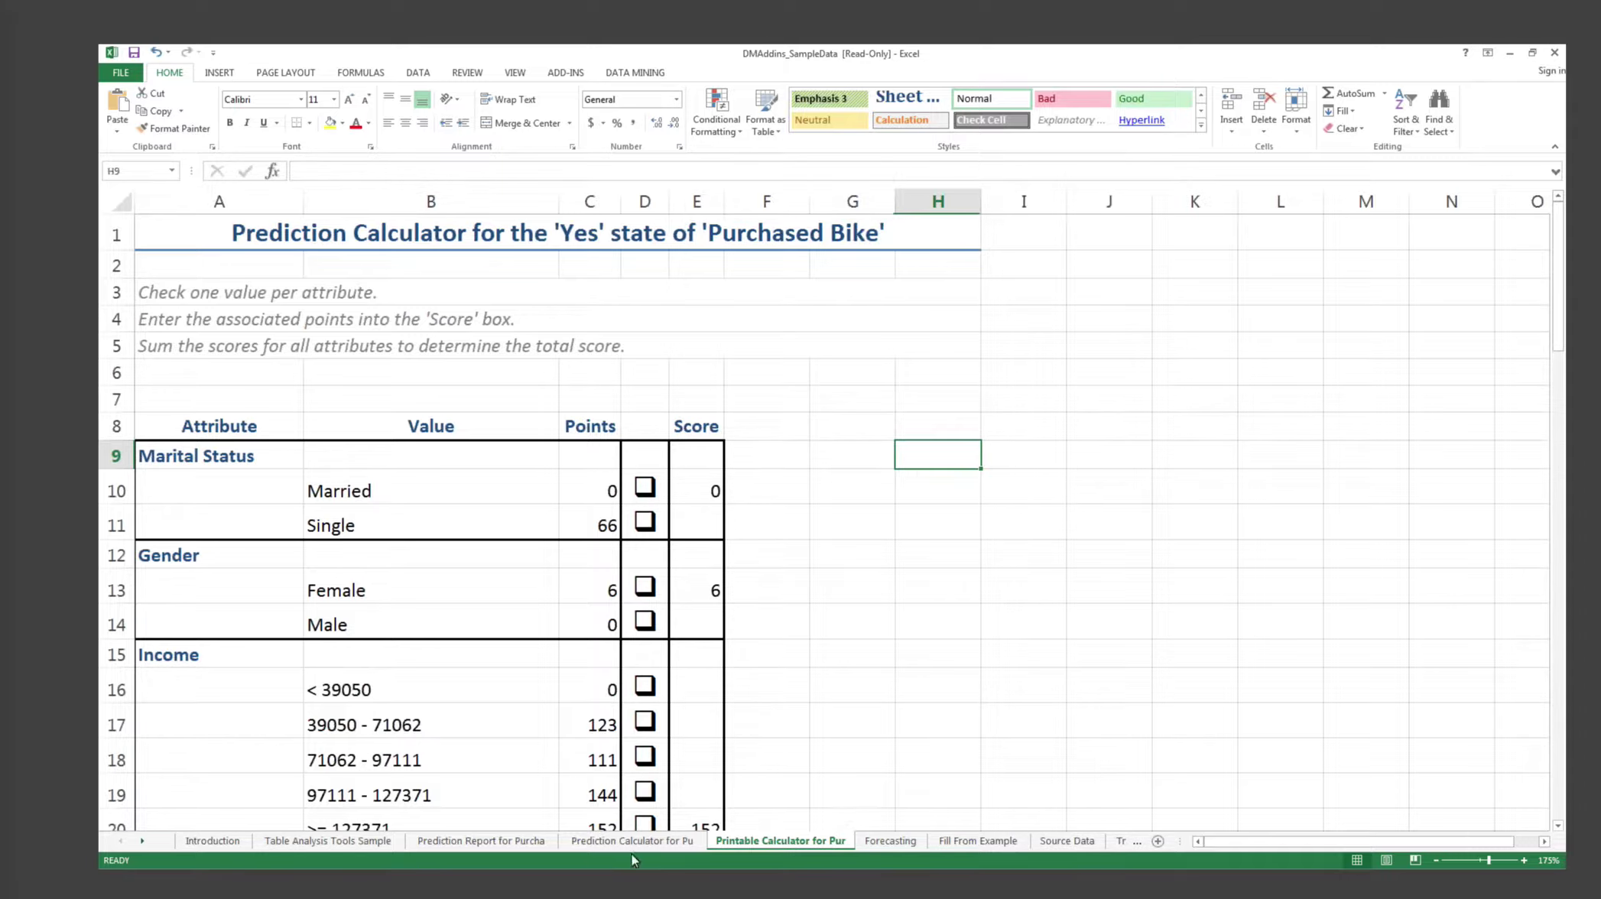
click(508, 841)
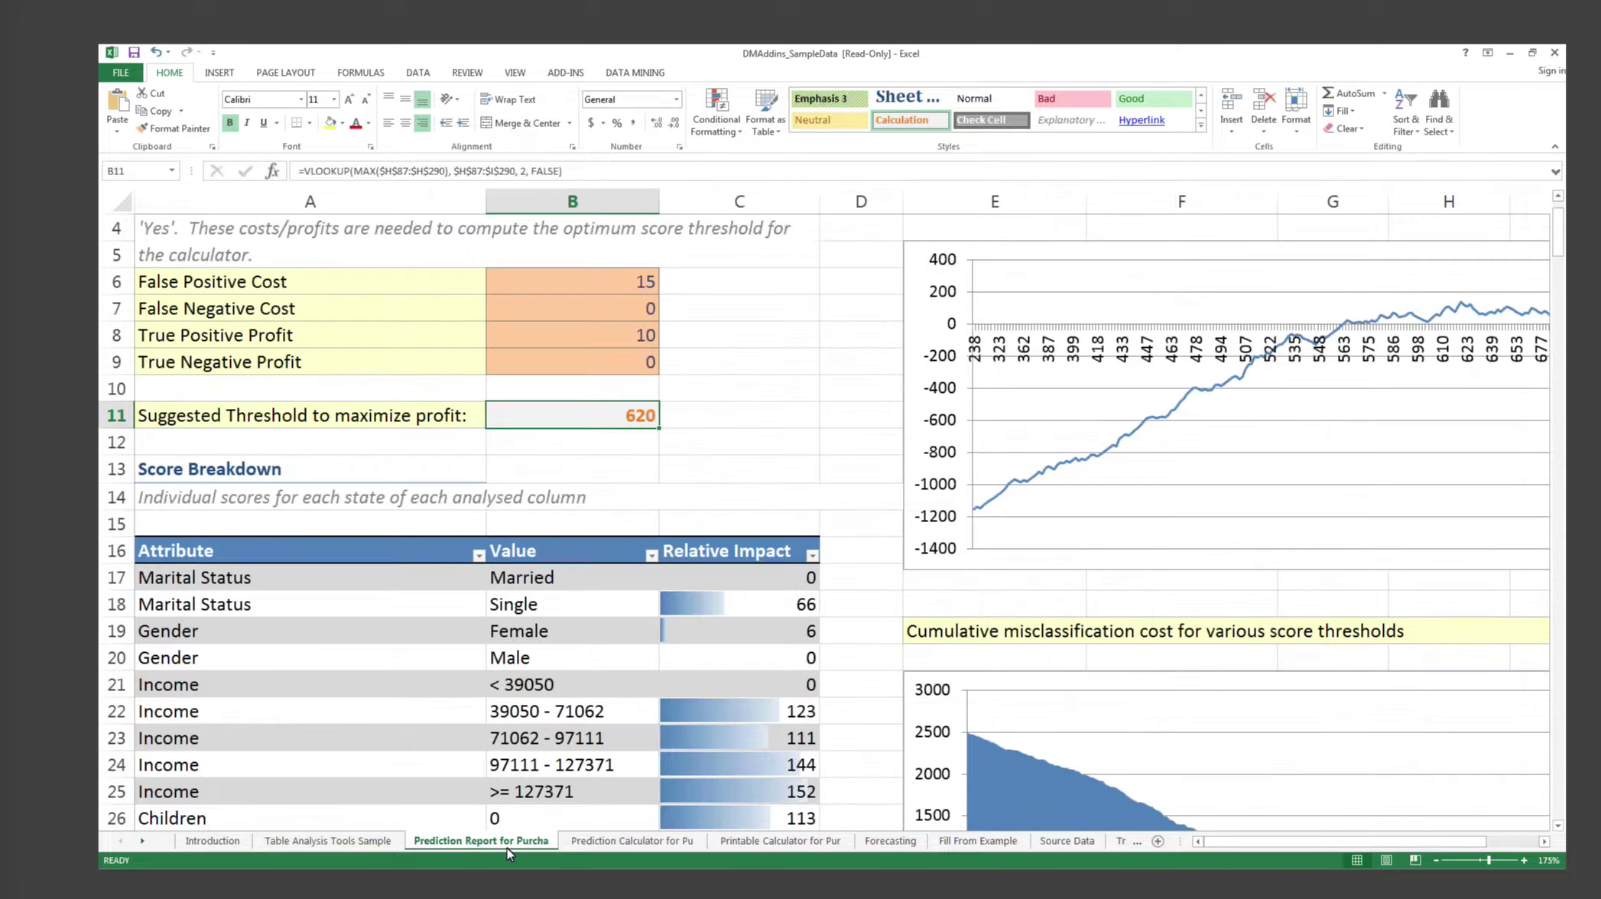
click(745, 271)
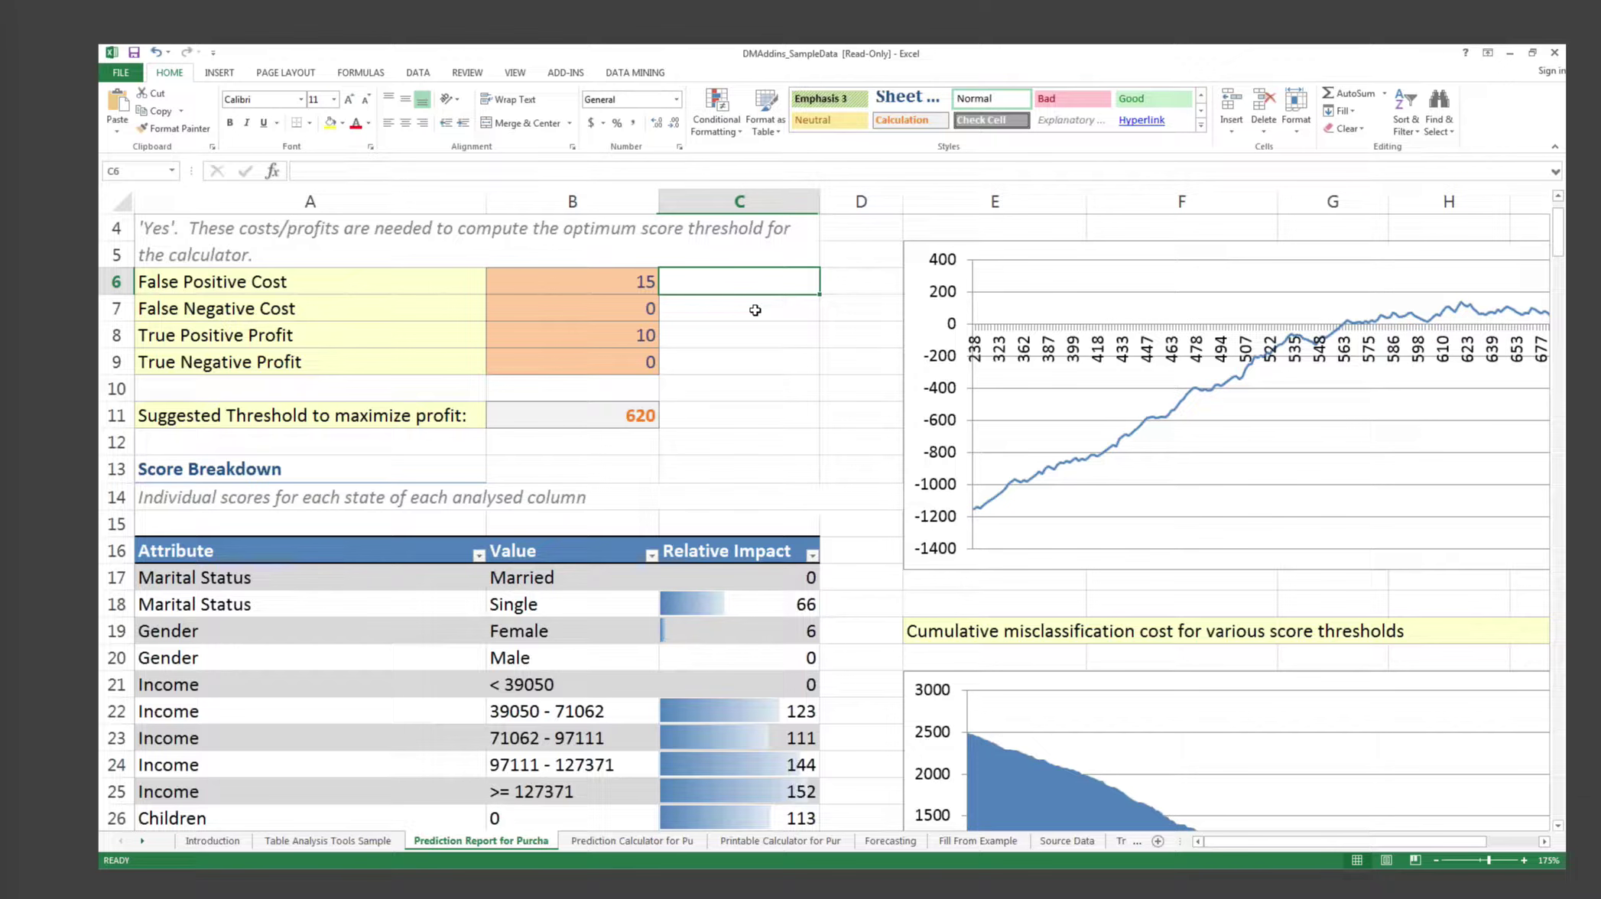
scroll(756, 309, up, 1)
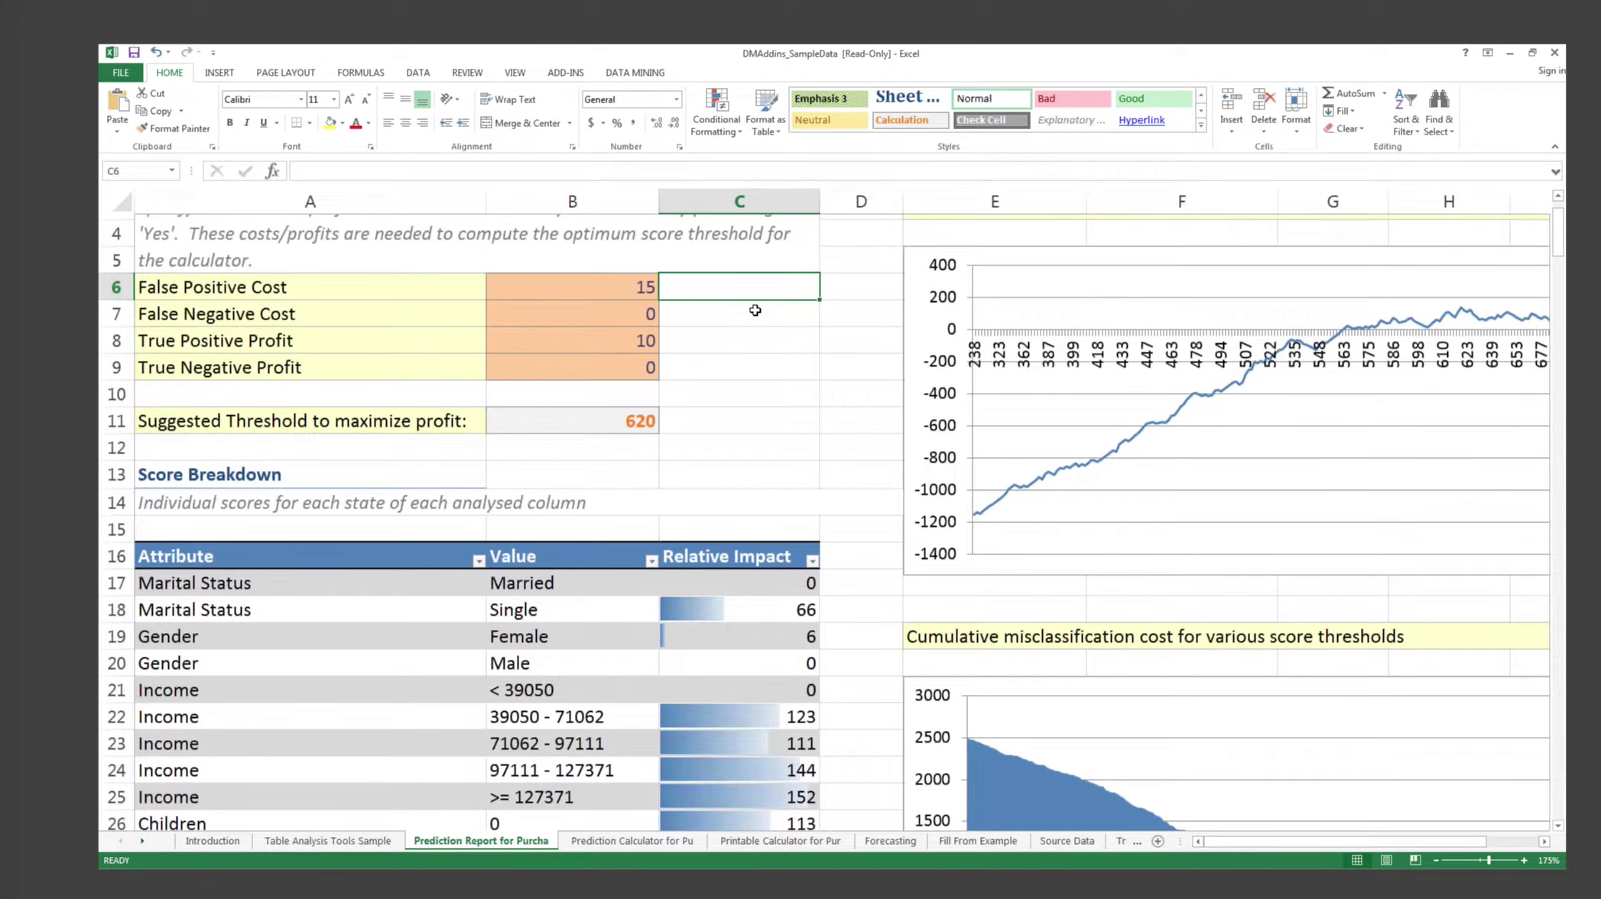
scroll(756, 309, up, 1)
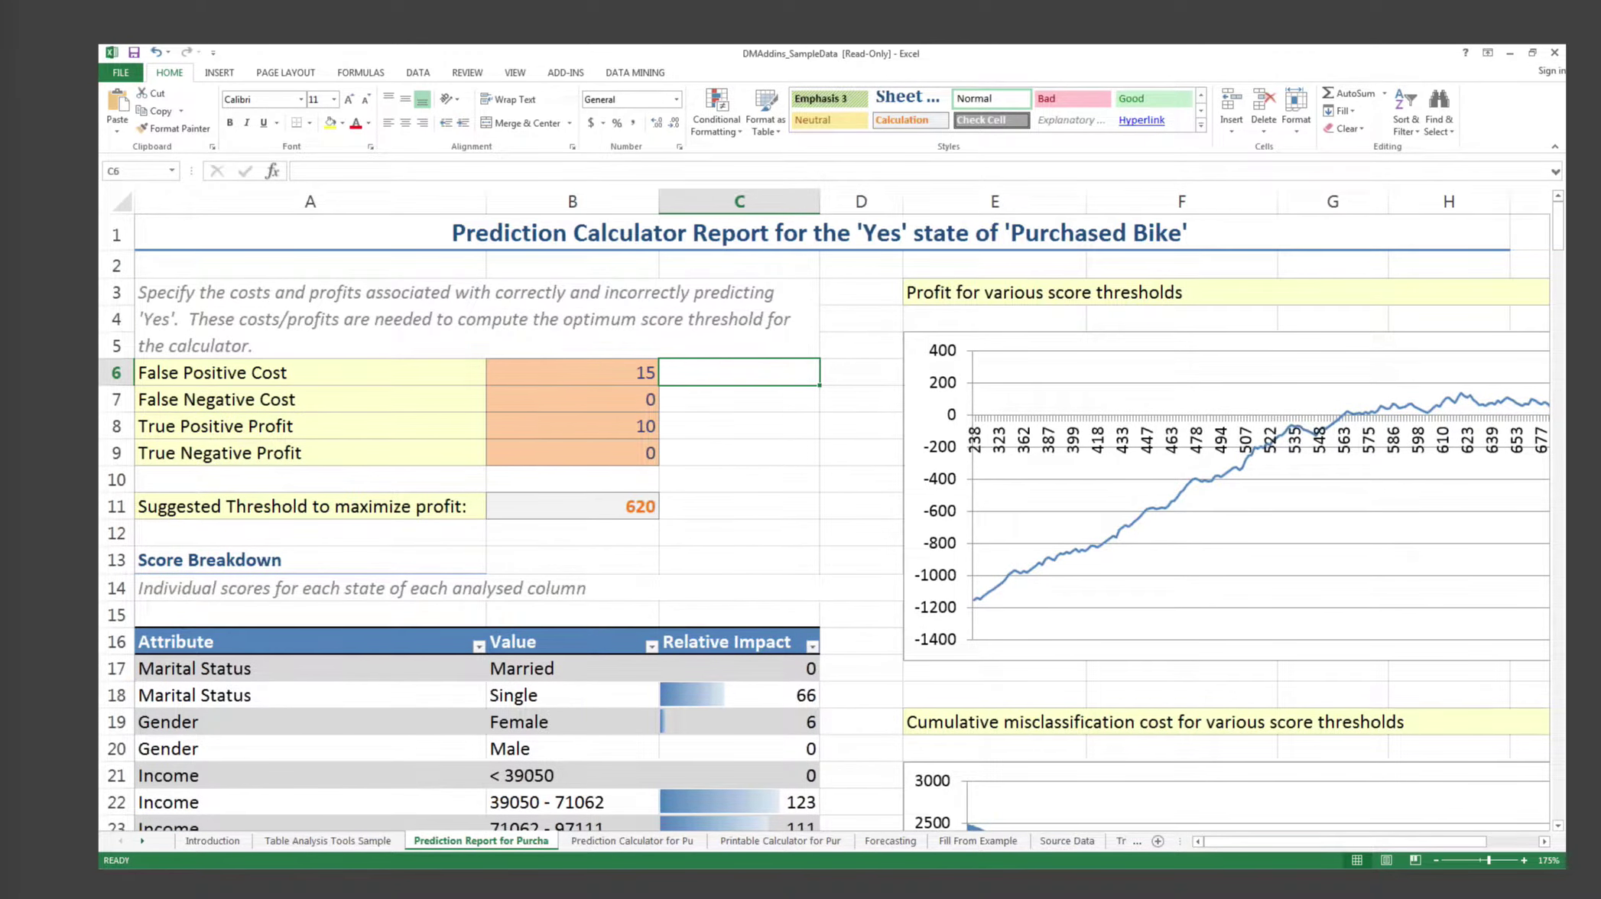
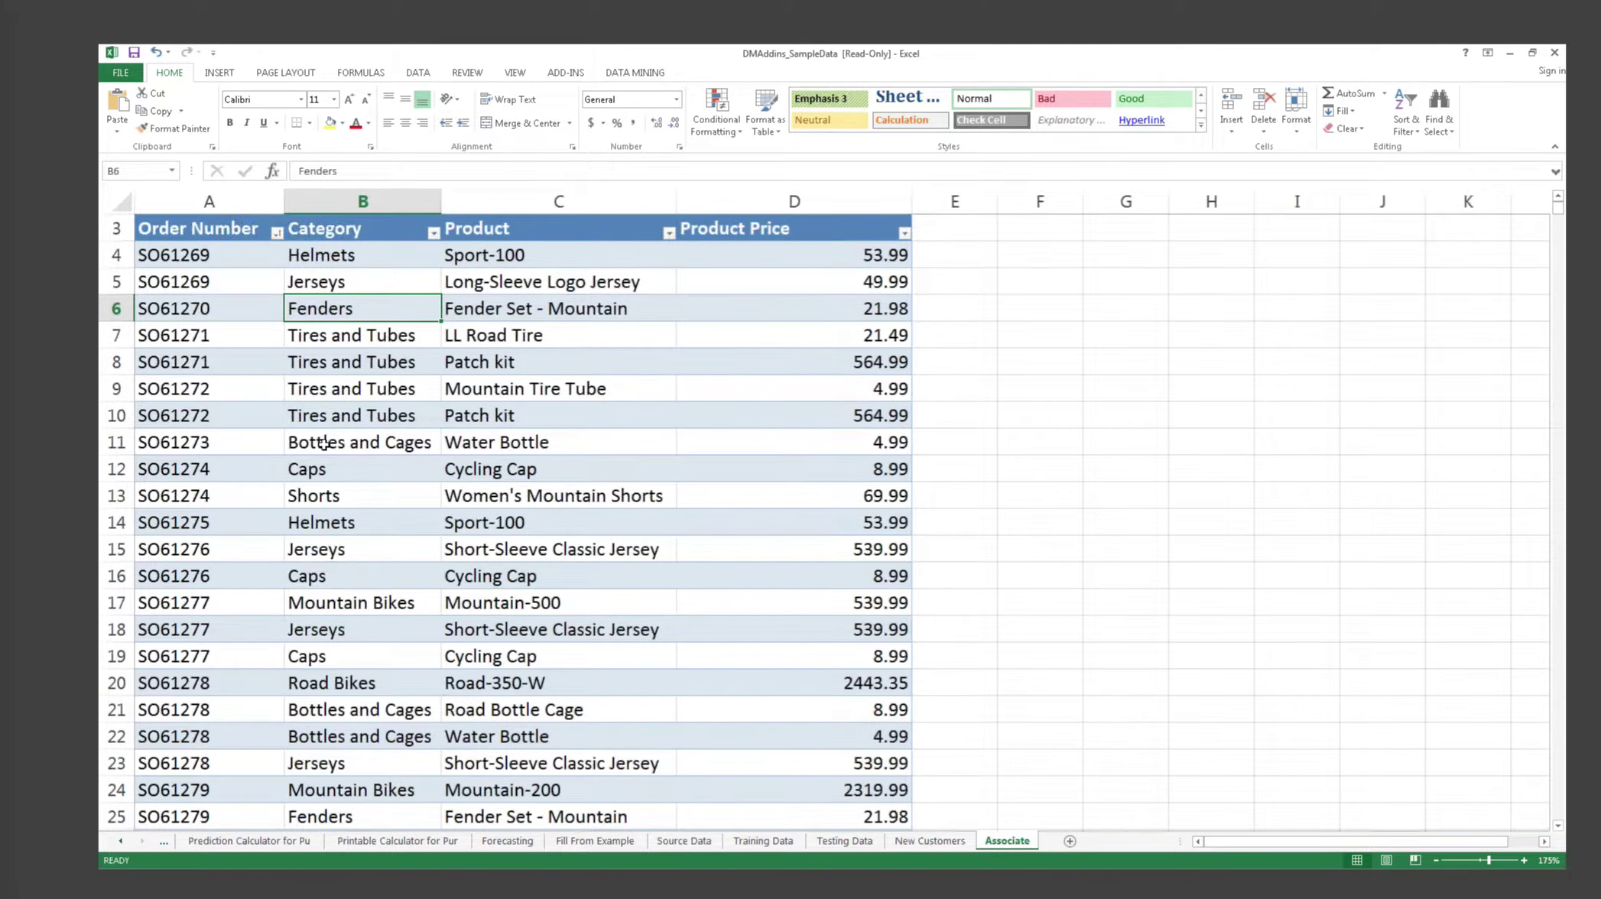
Examine the Associate sheet's order table, comparing rows that share an order number and their category, product and price columns
scroll(527, 433, up, 1)
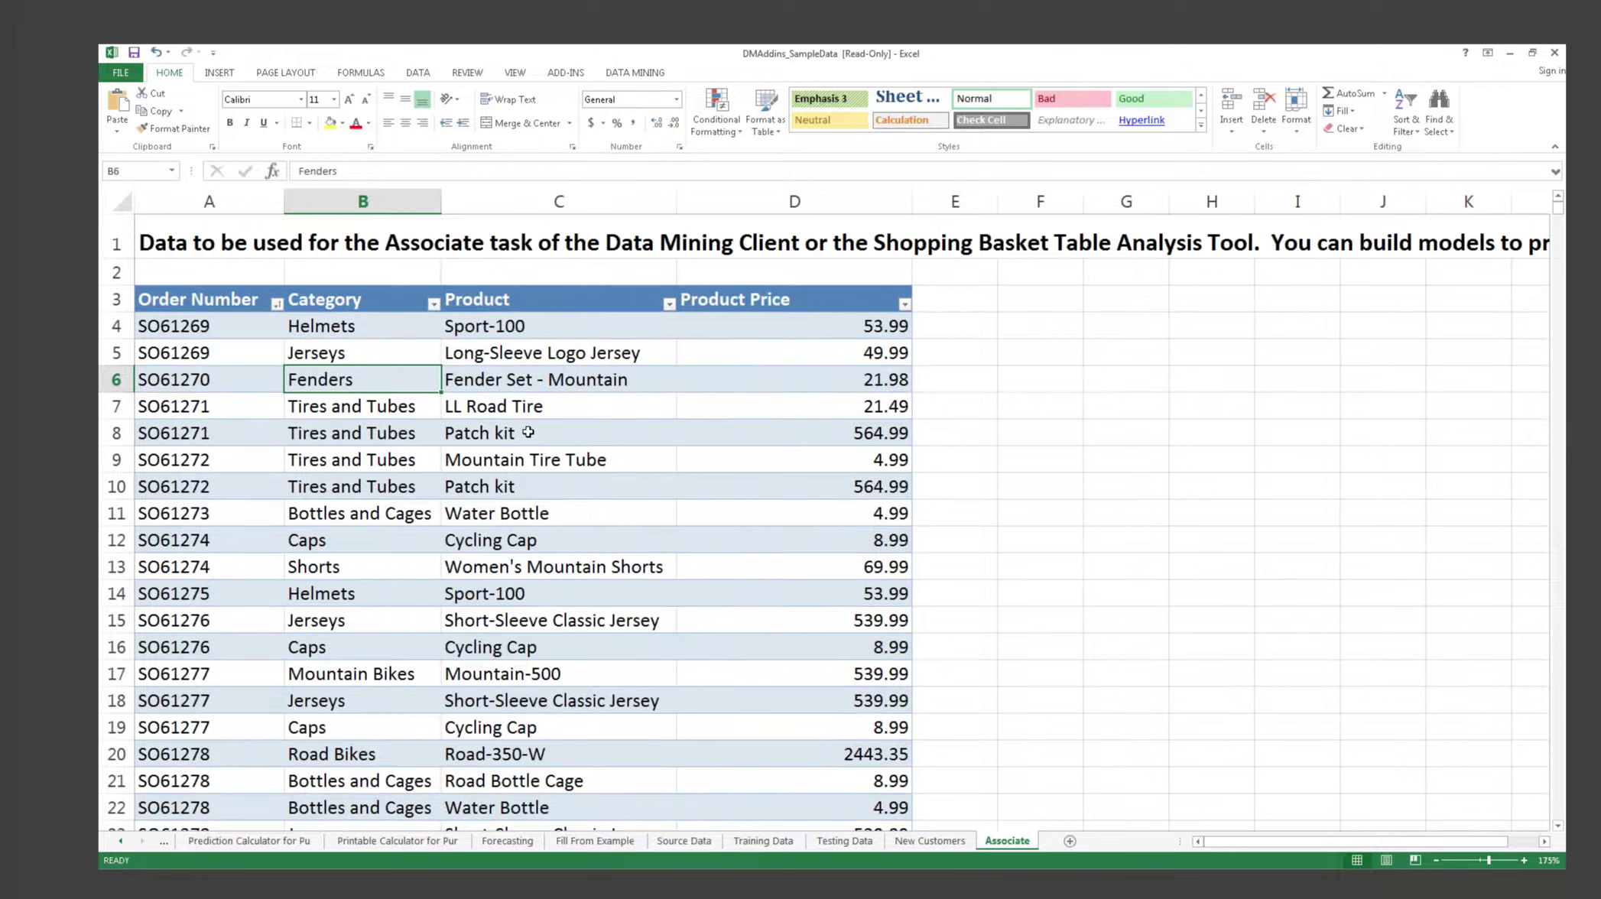
drag(116, 406, 116, 432)
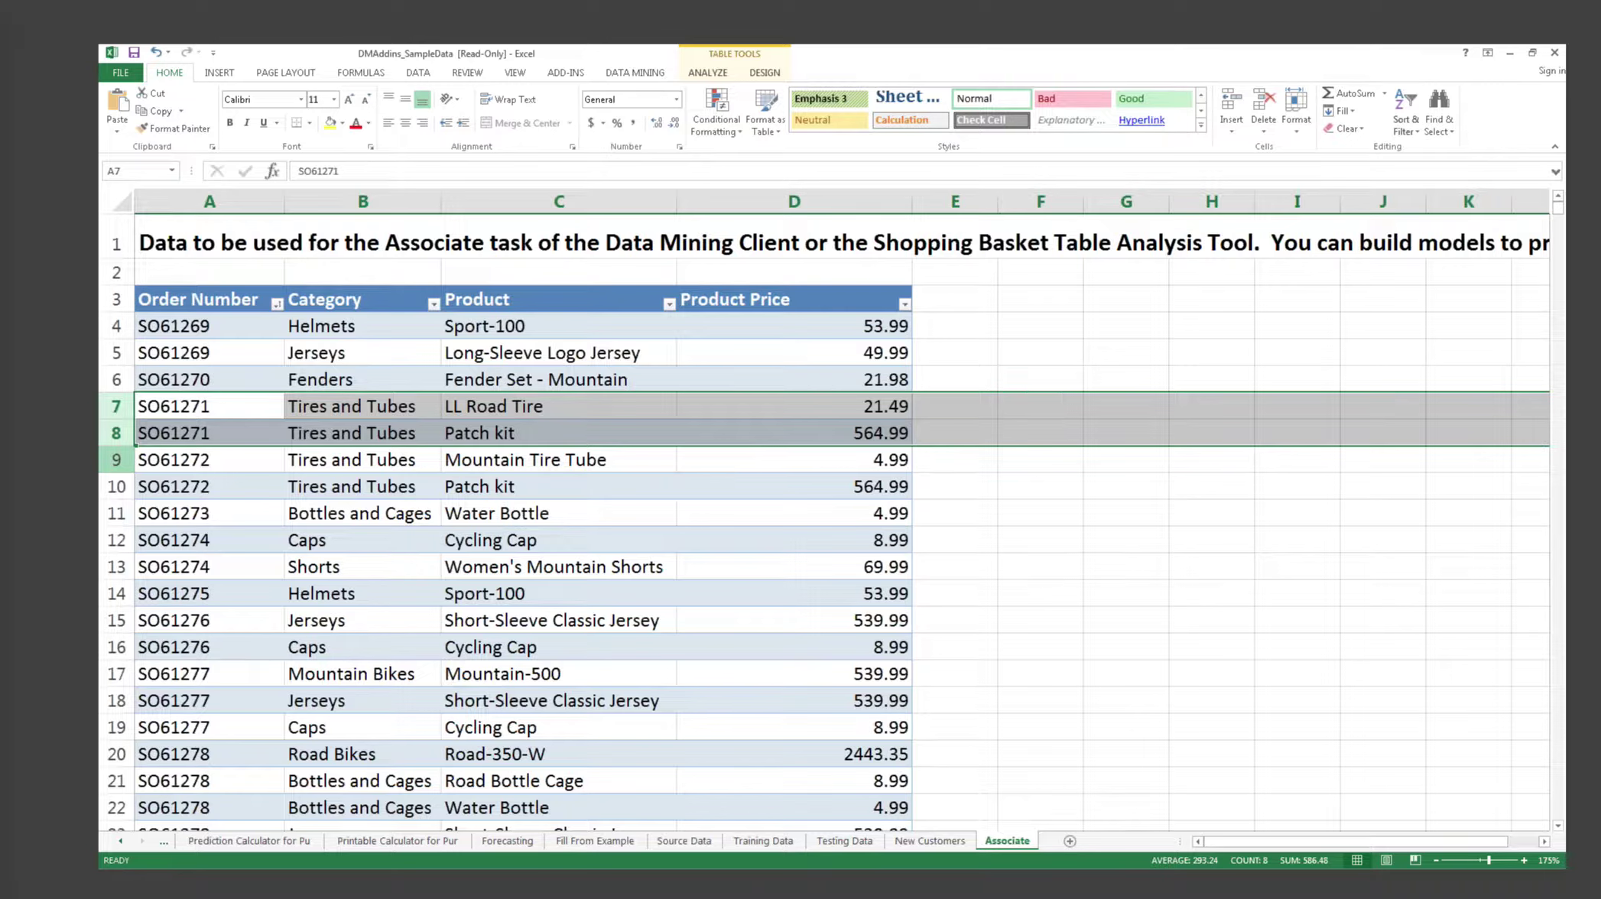
drag(116, 460, 117, 486)
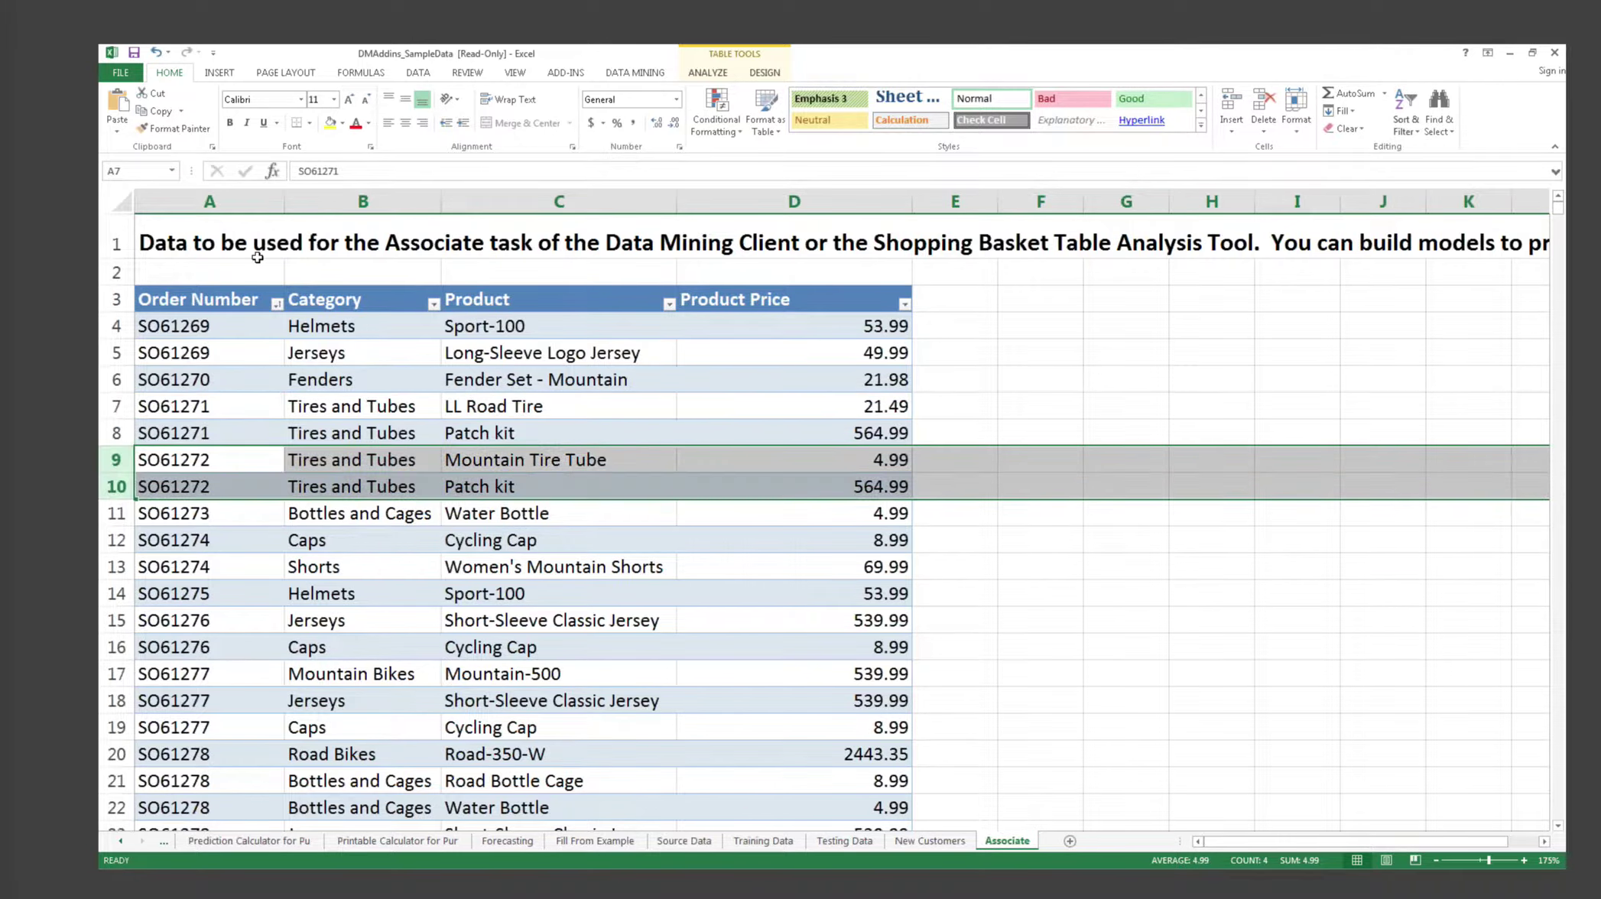
click(235, 193)
drag(116, 406, 117, 420)
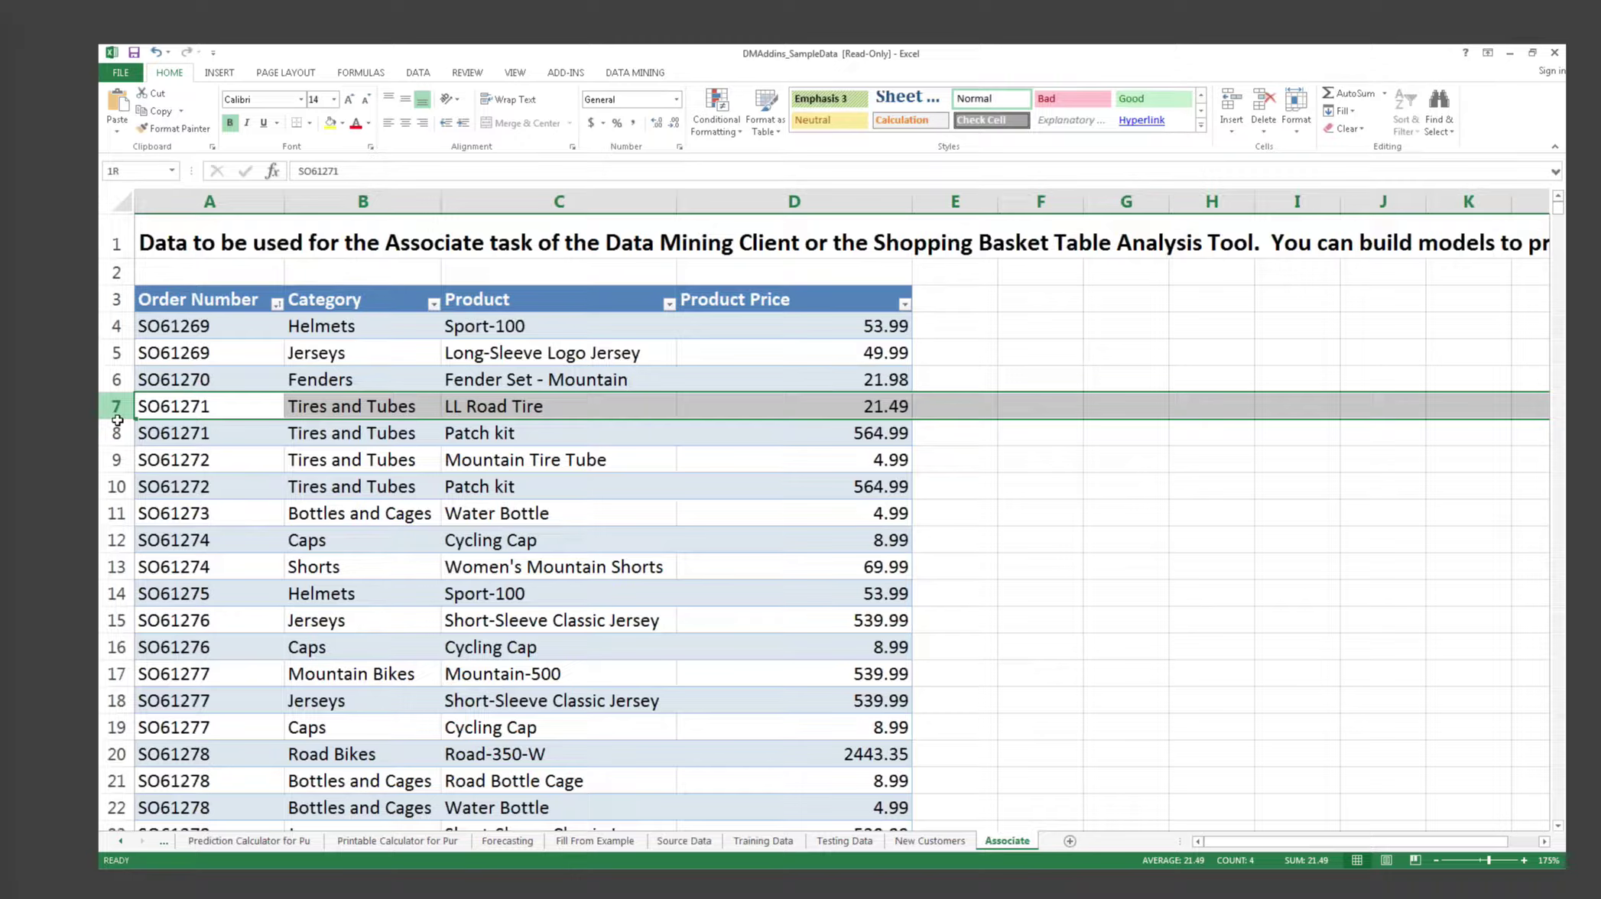
drag(117, 421, 117, 423)
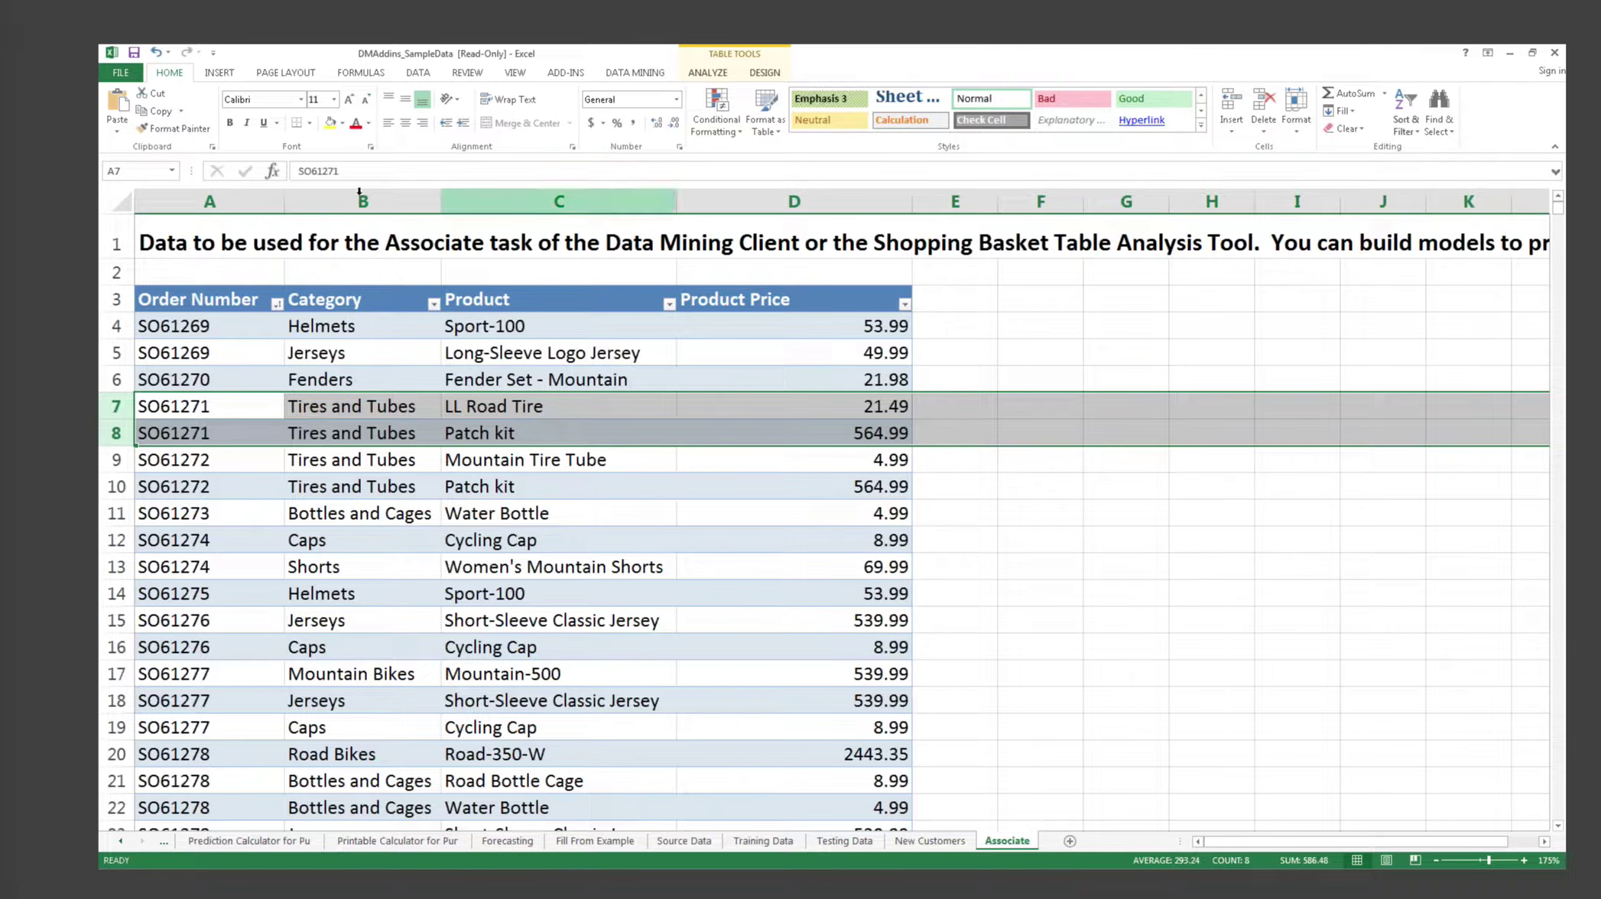
click(201, 380)
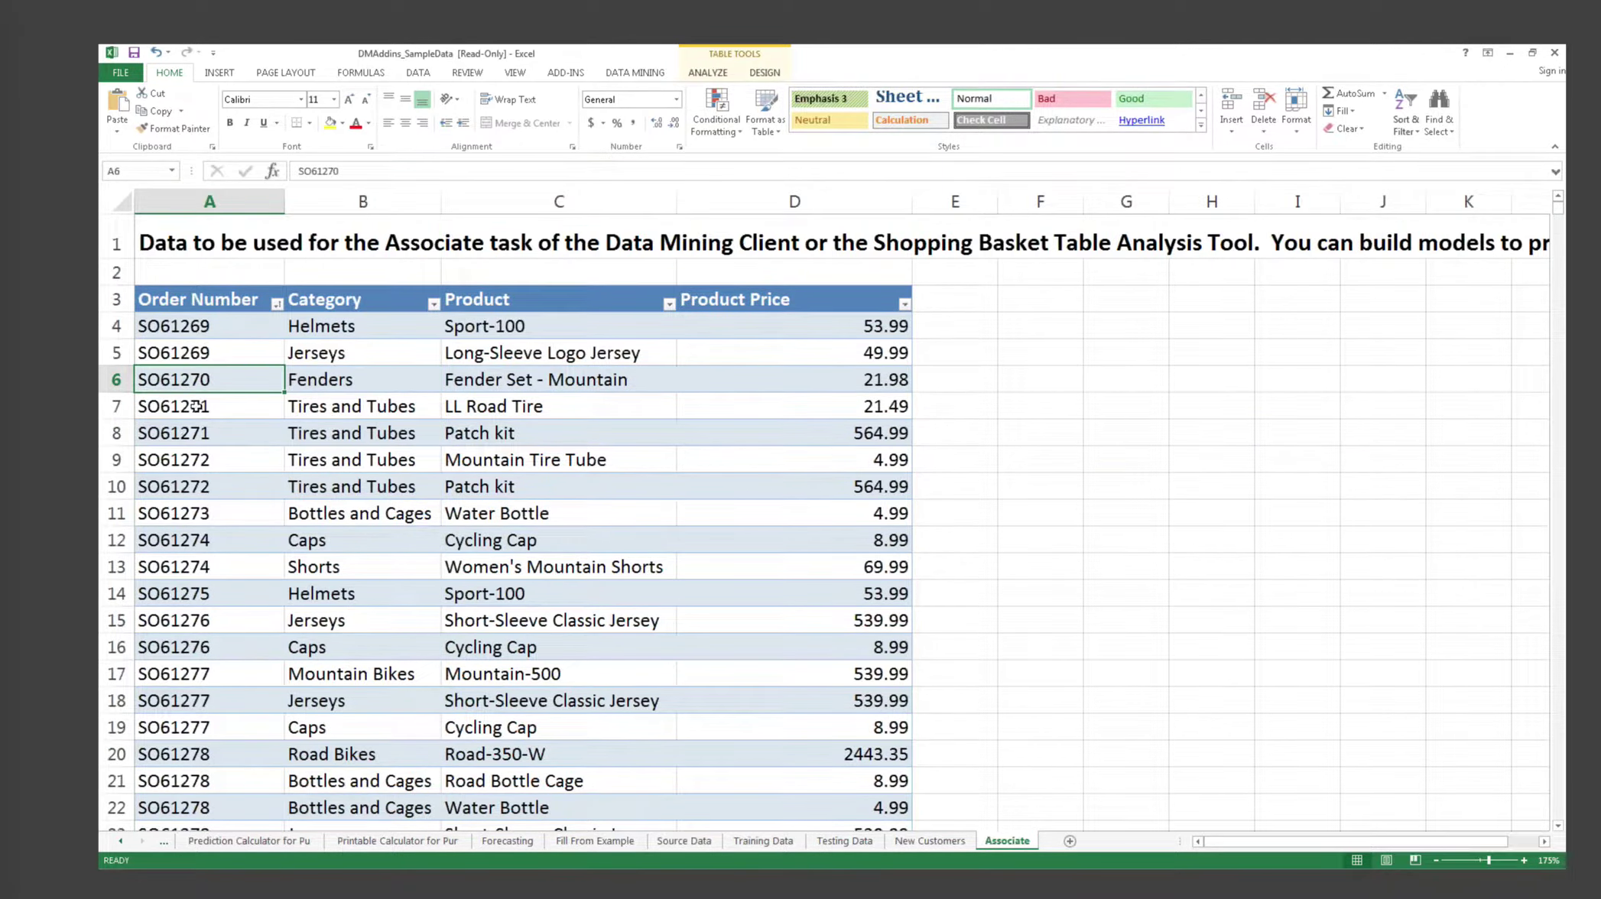
click(545, 387)
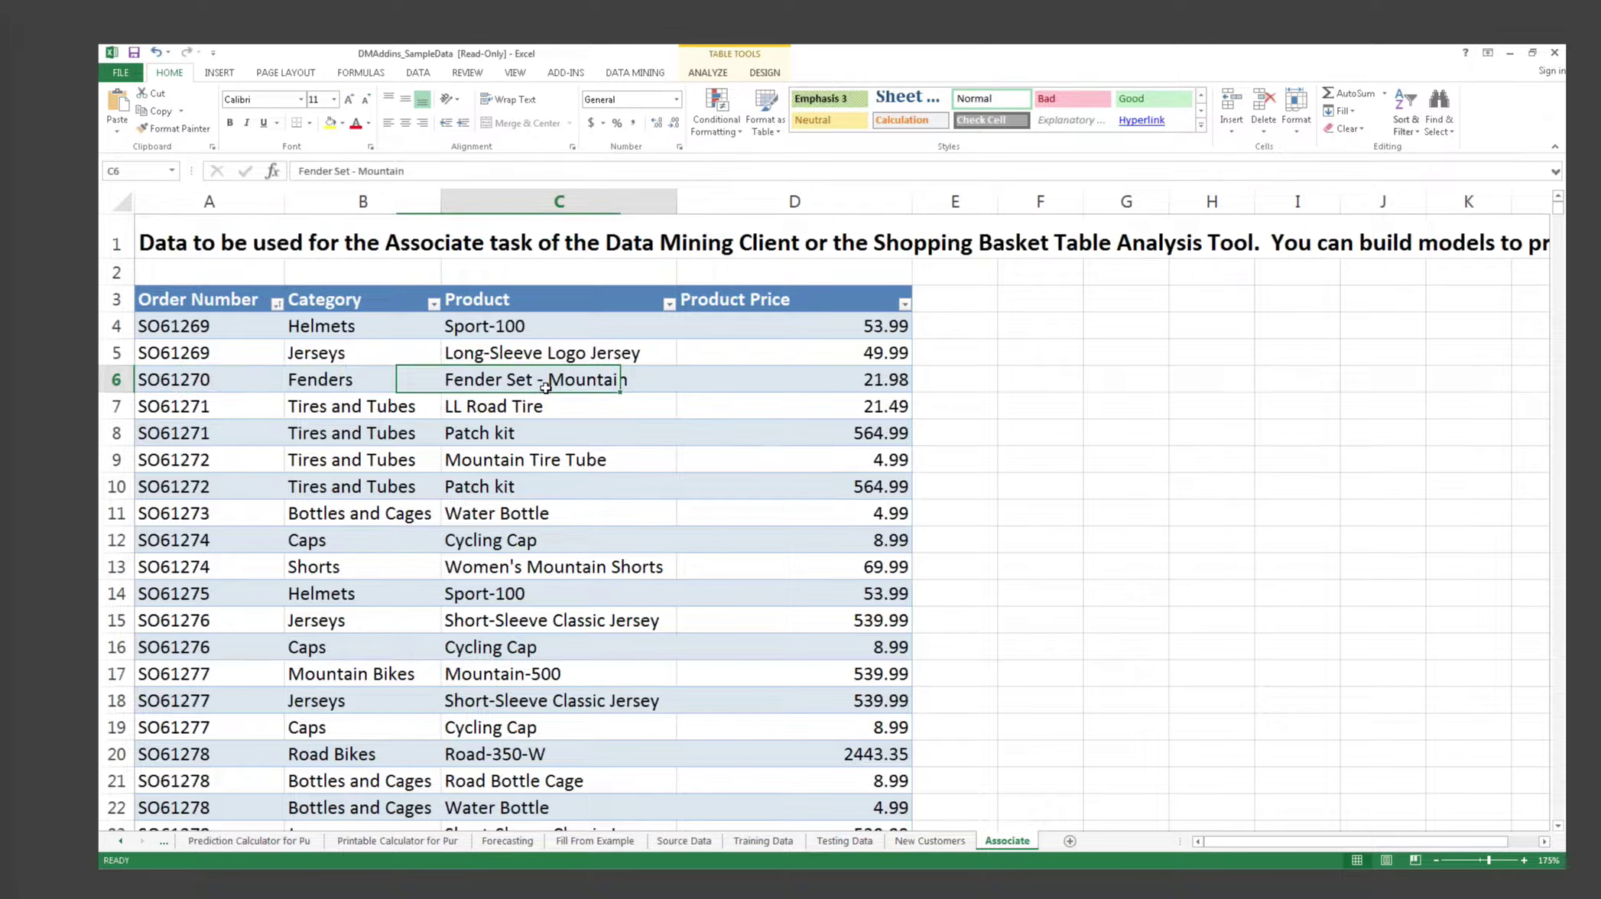
click(769, 376)
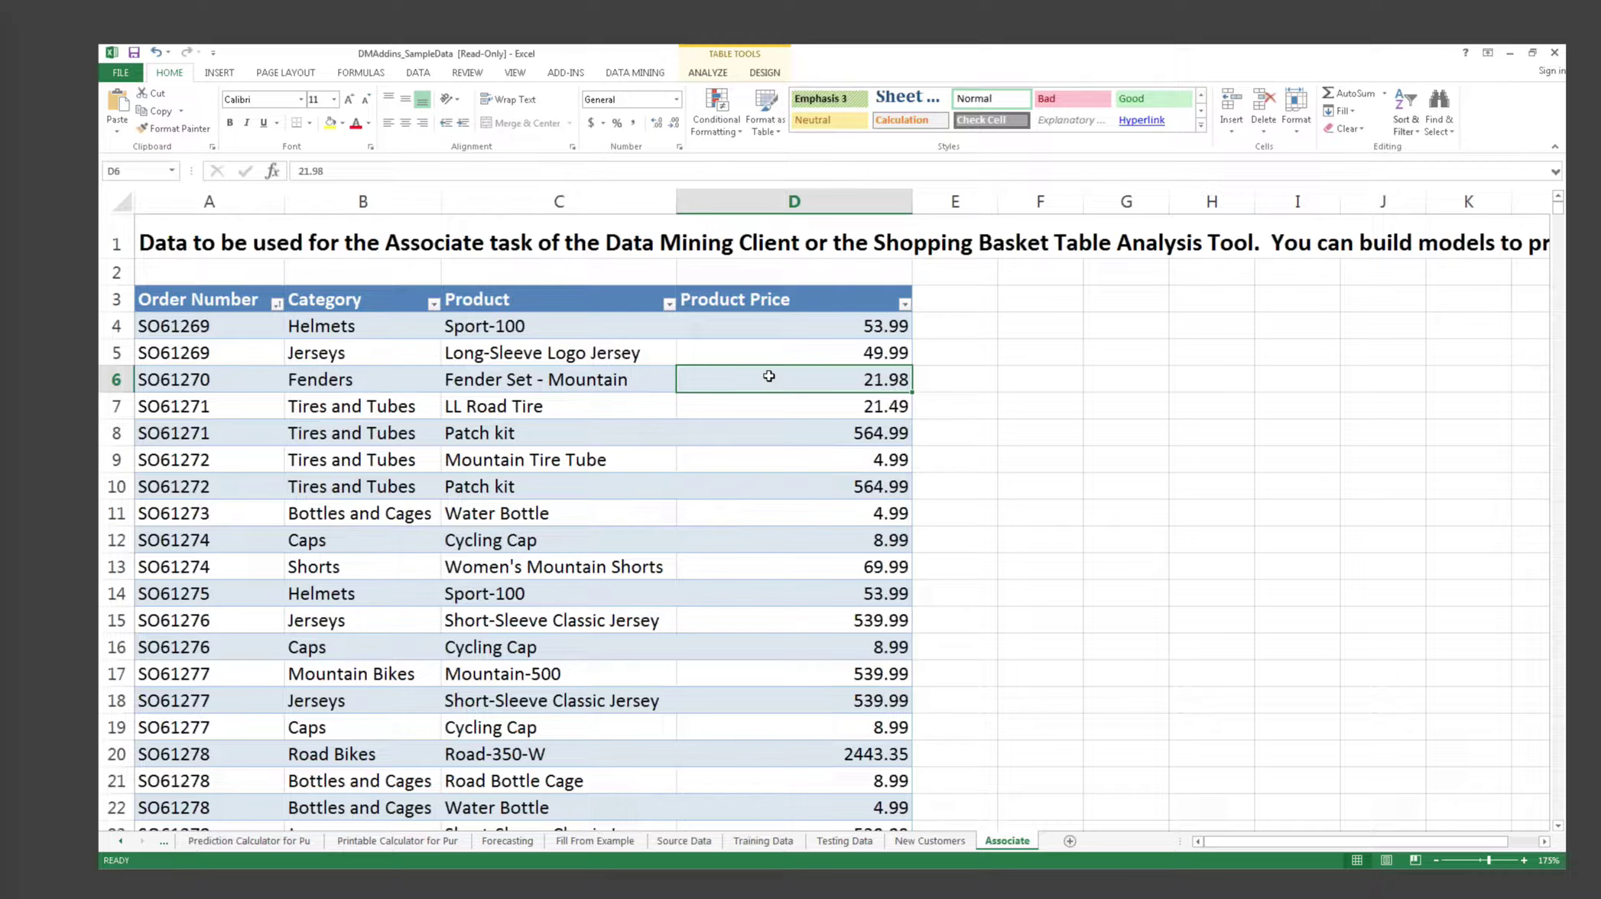
Run Shopping Basket Analysis with Order Number as transaction ID, Product as item and Product Price as item value
click(708, 73)
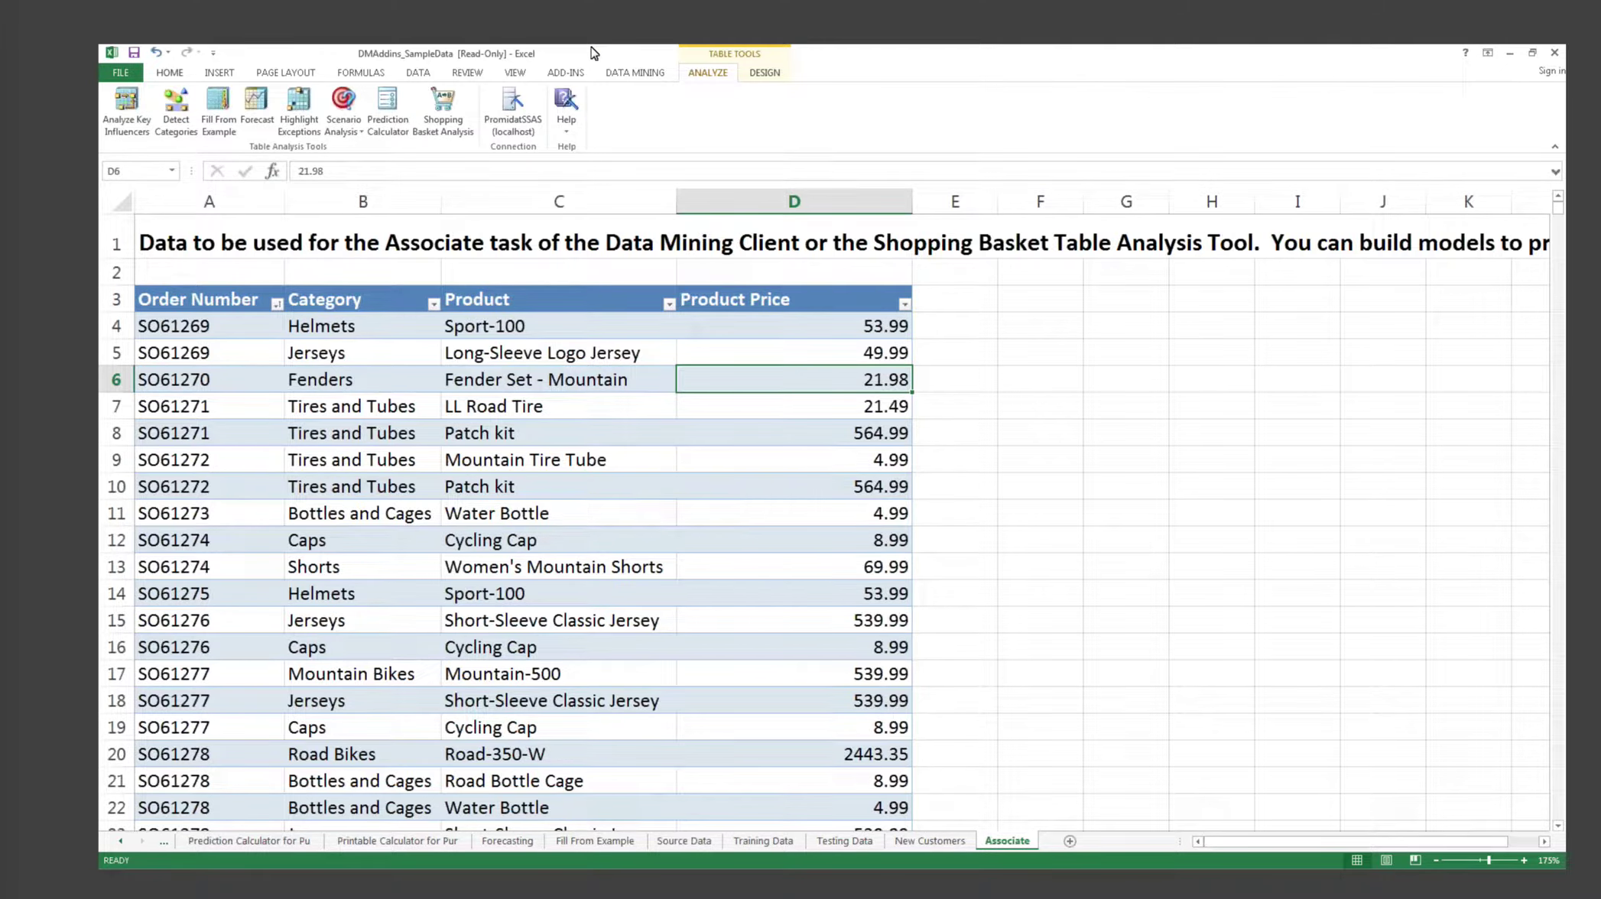
click(459, 130)
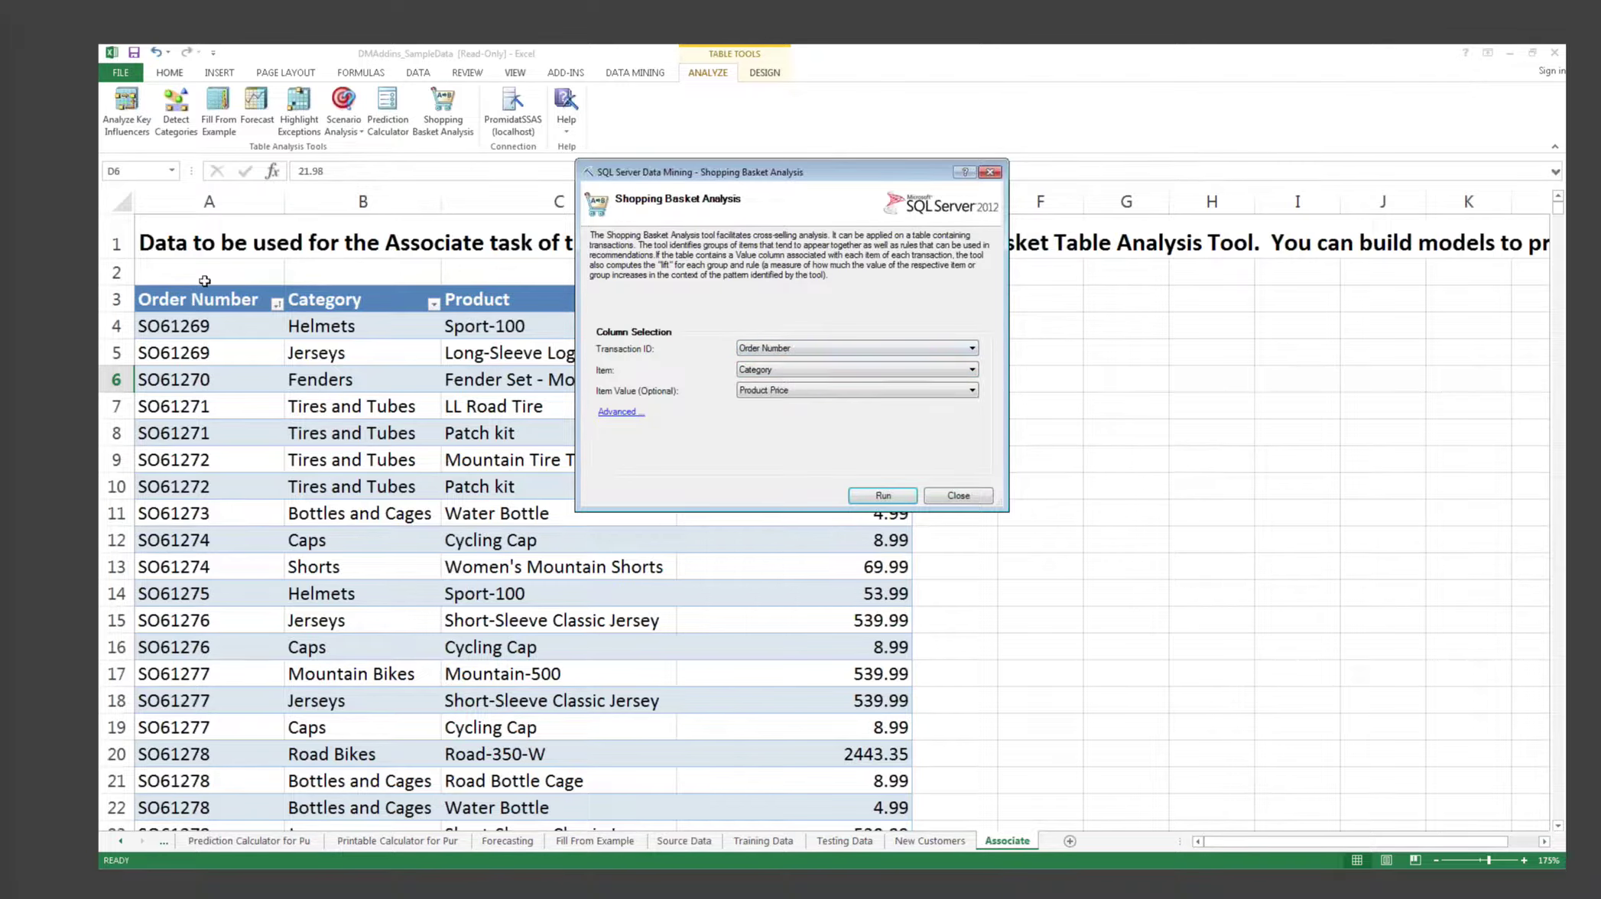
click(807, 371)
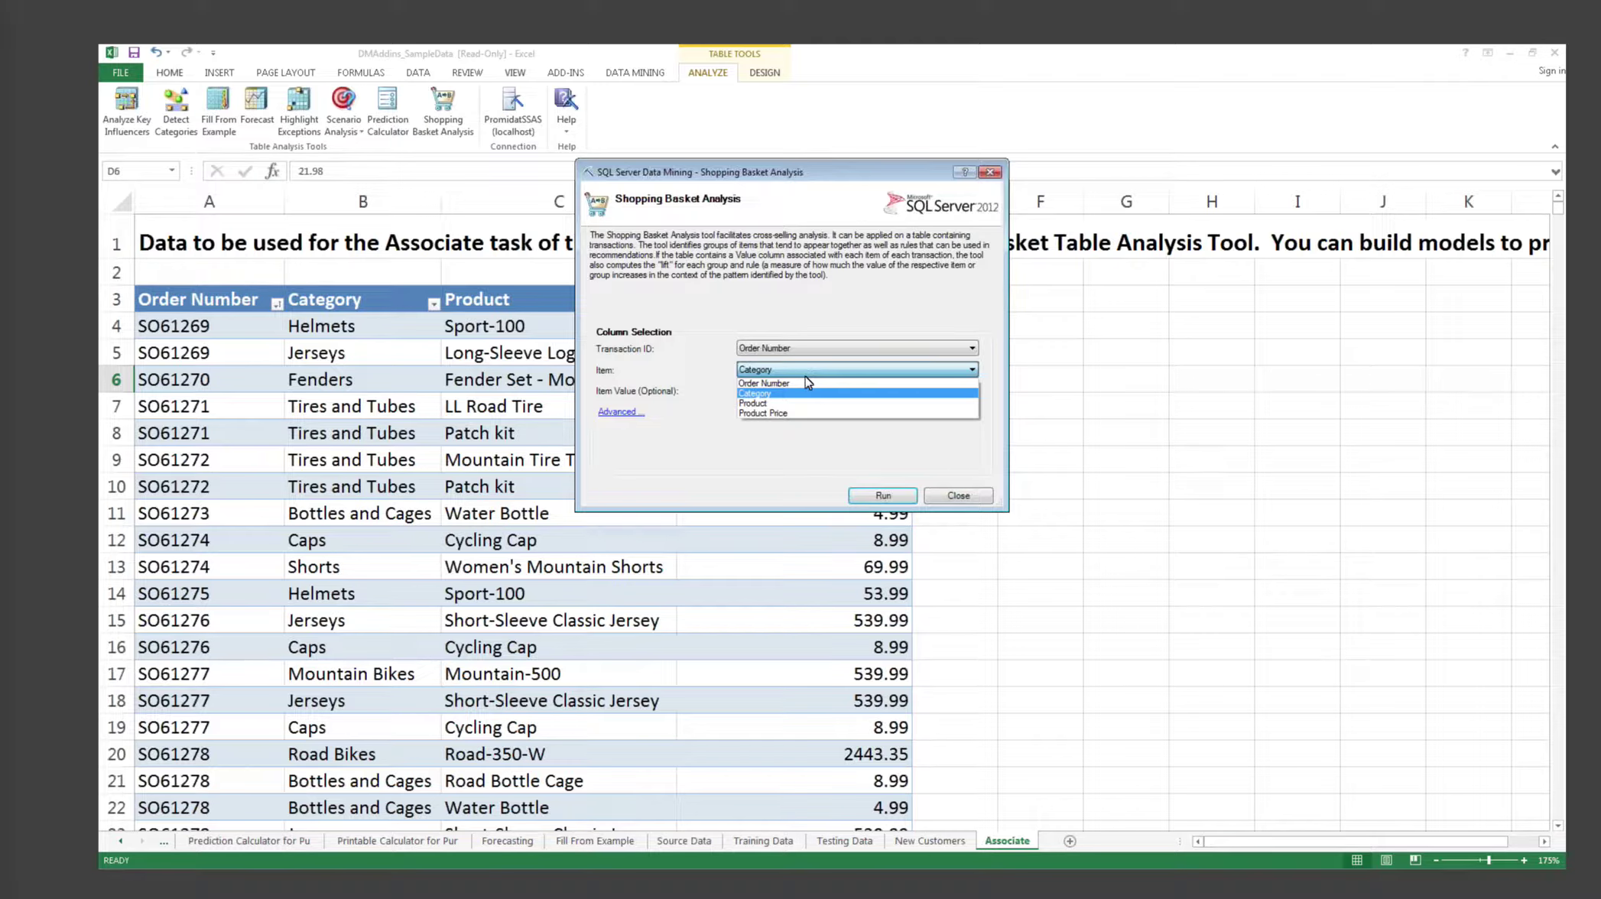
click(795, 403)
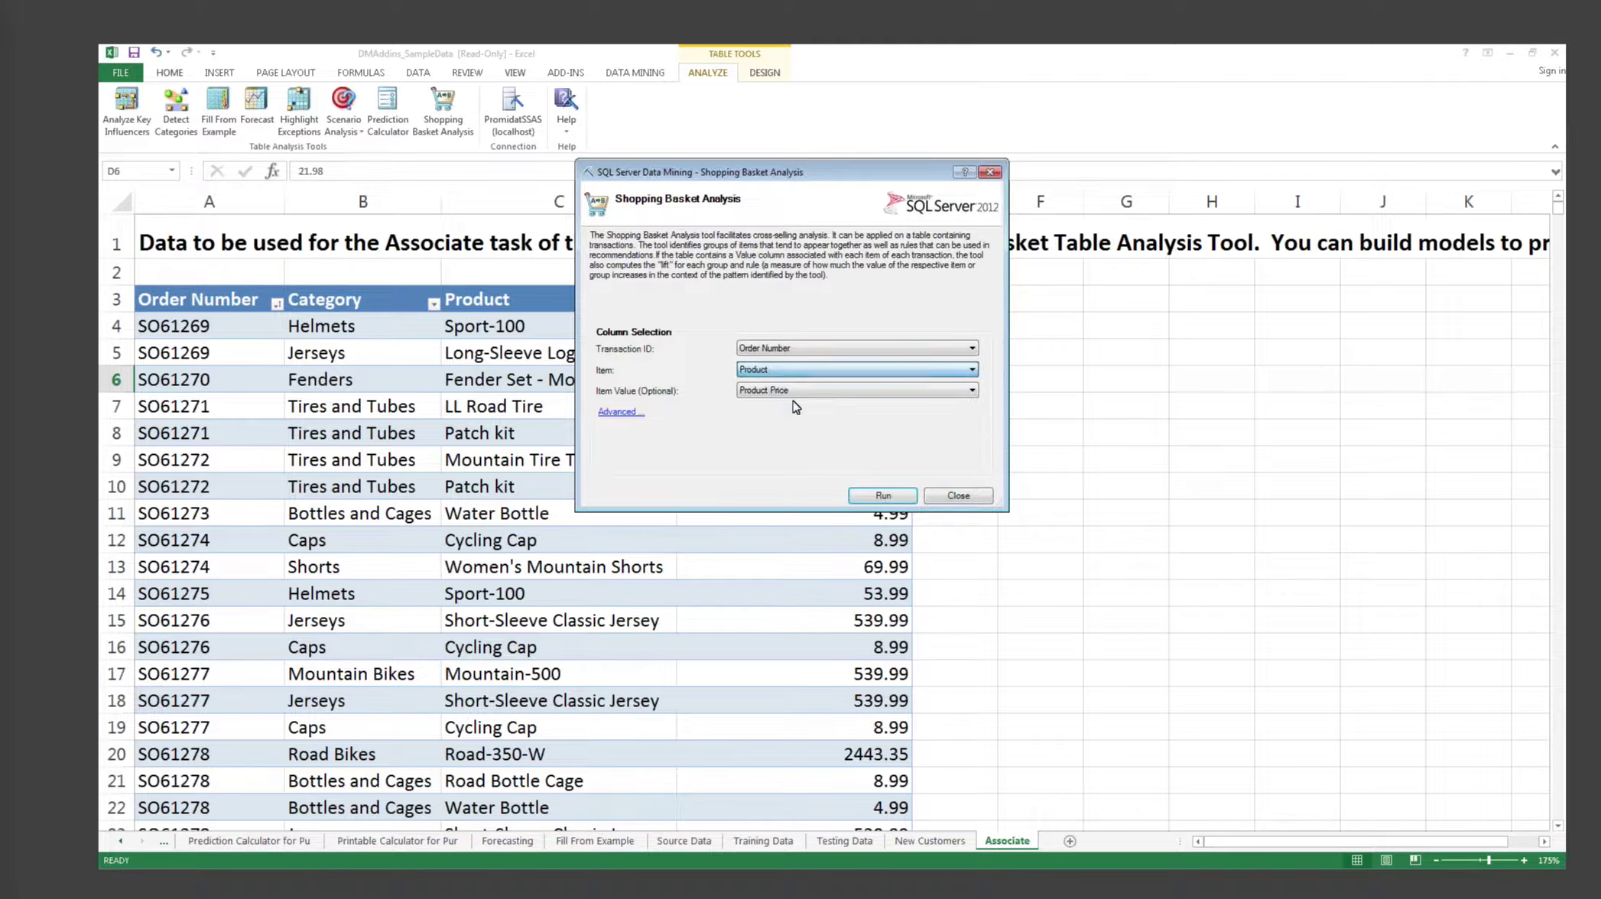
key(Tab)
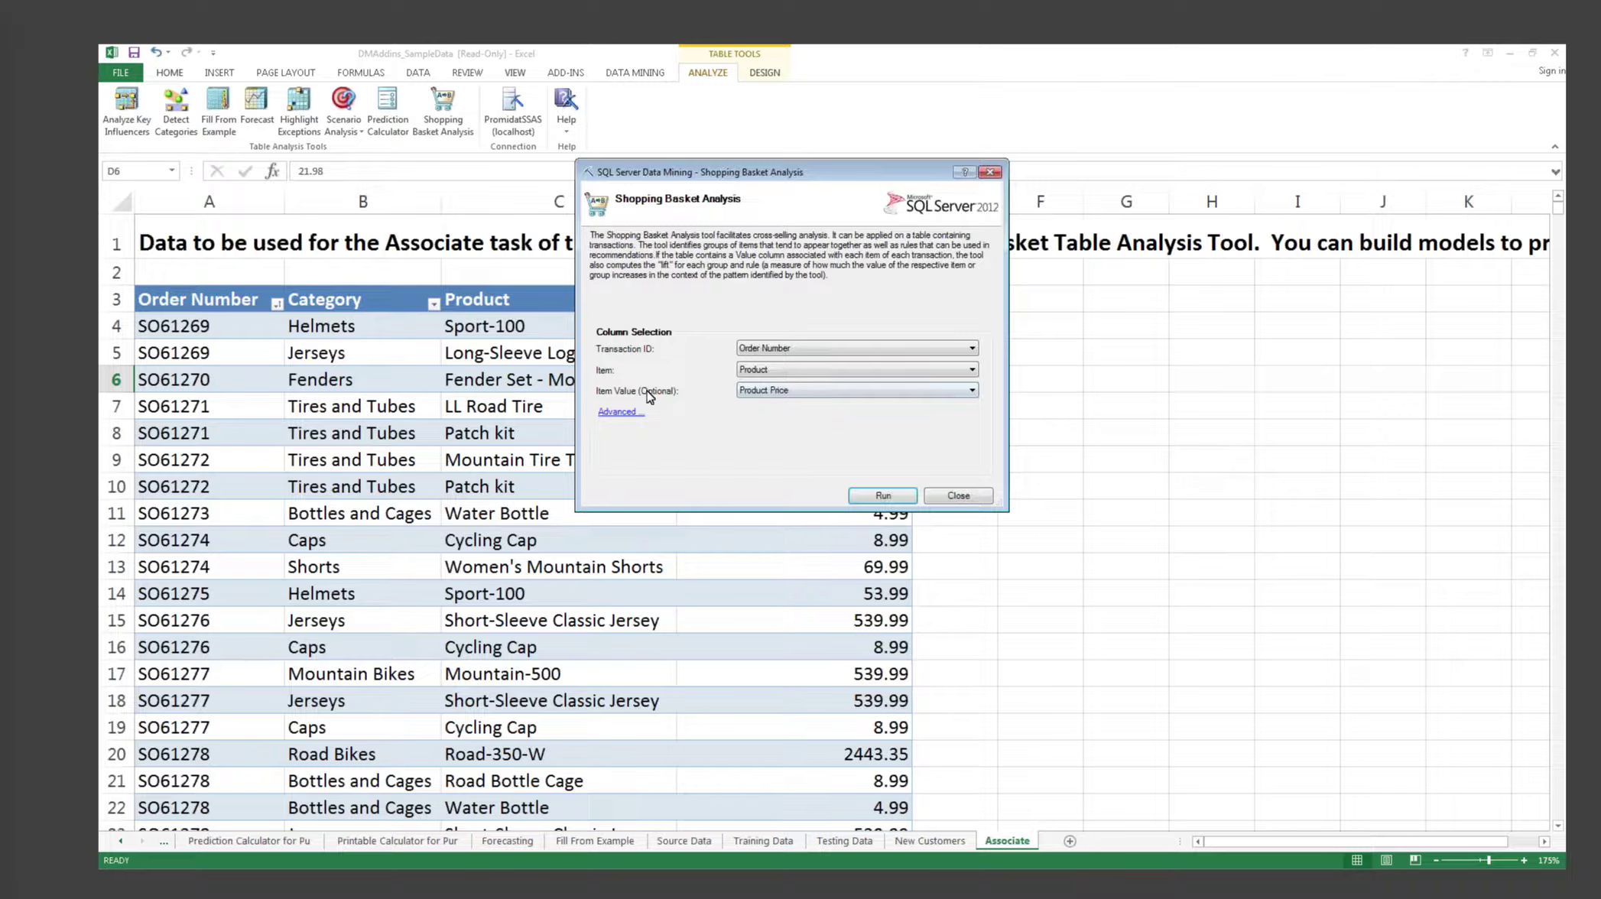
click(813, 392)
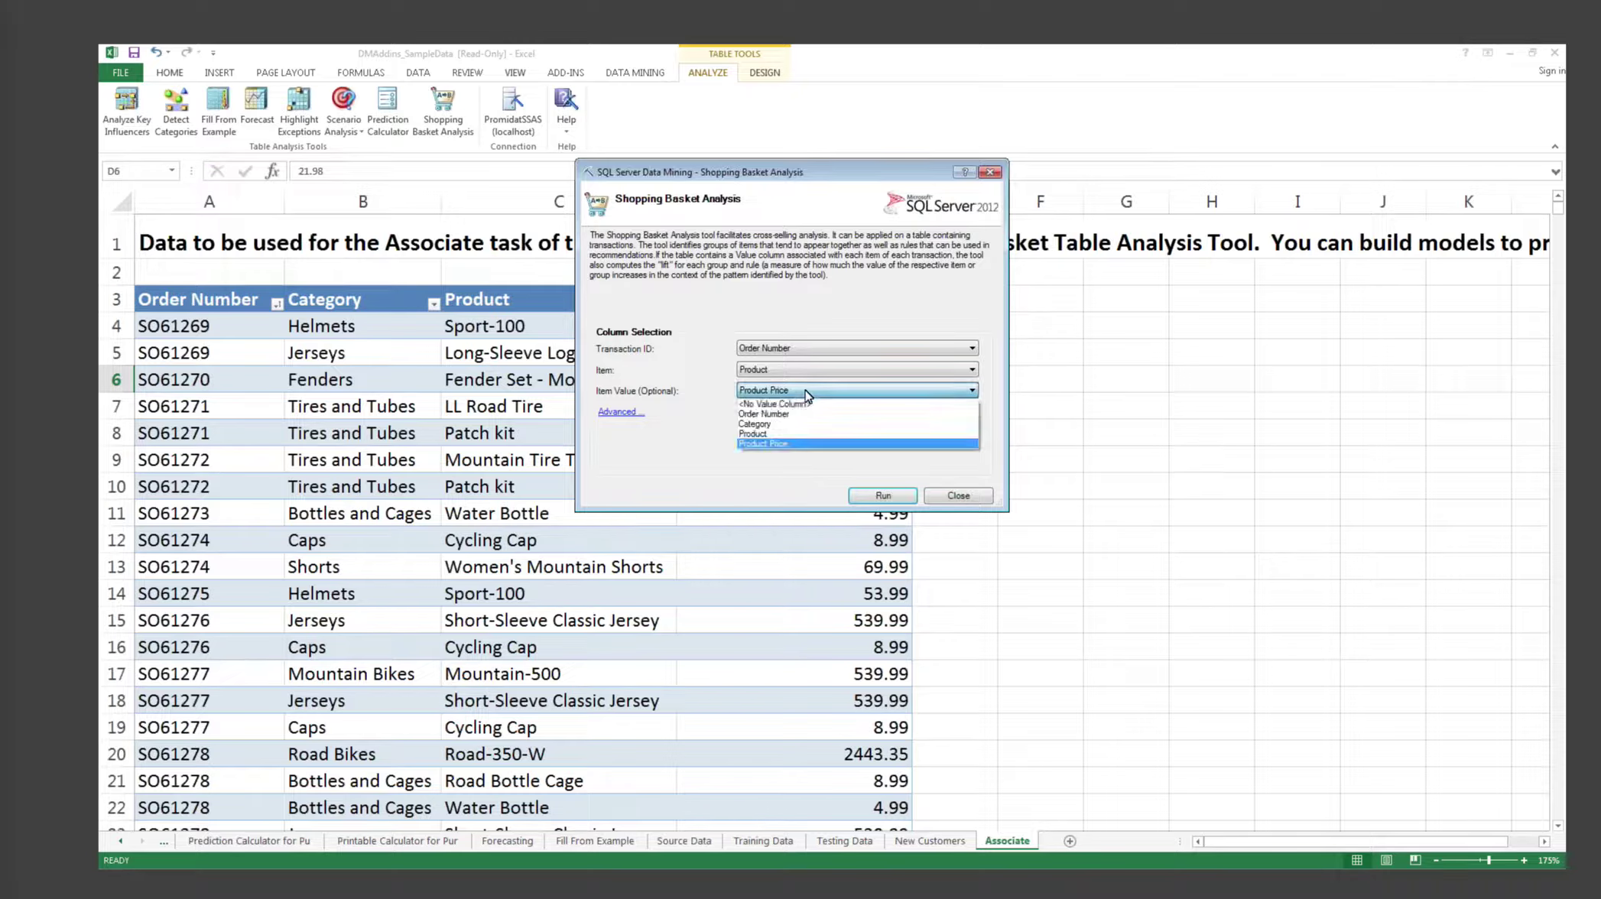
click(808, 395)
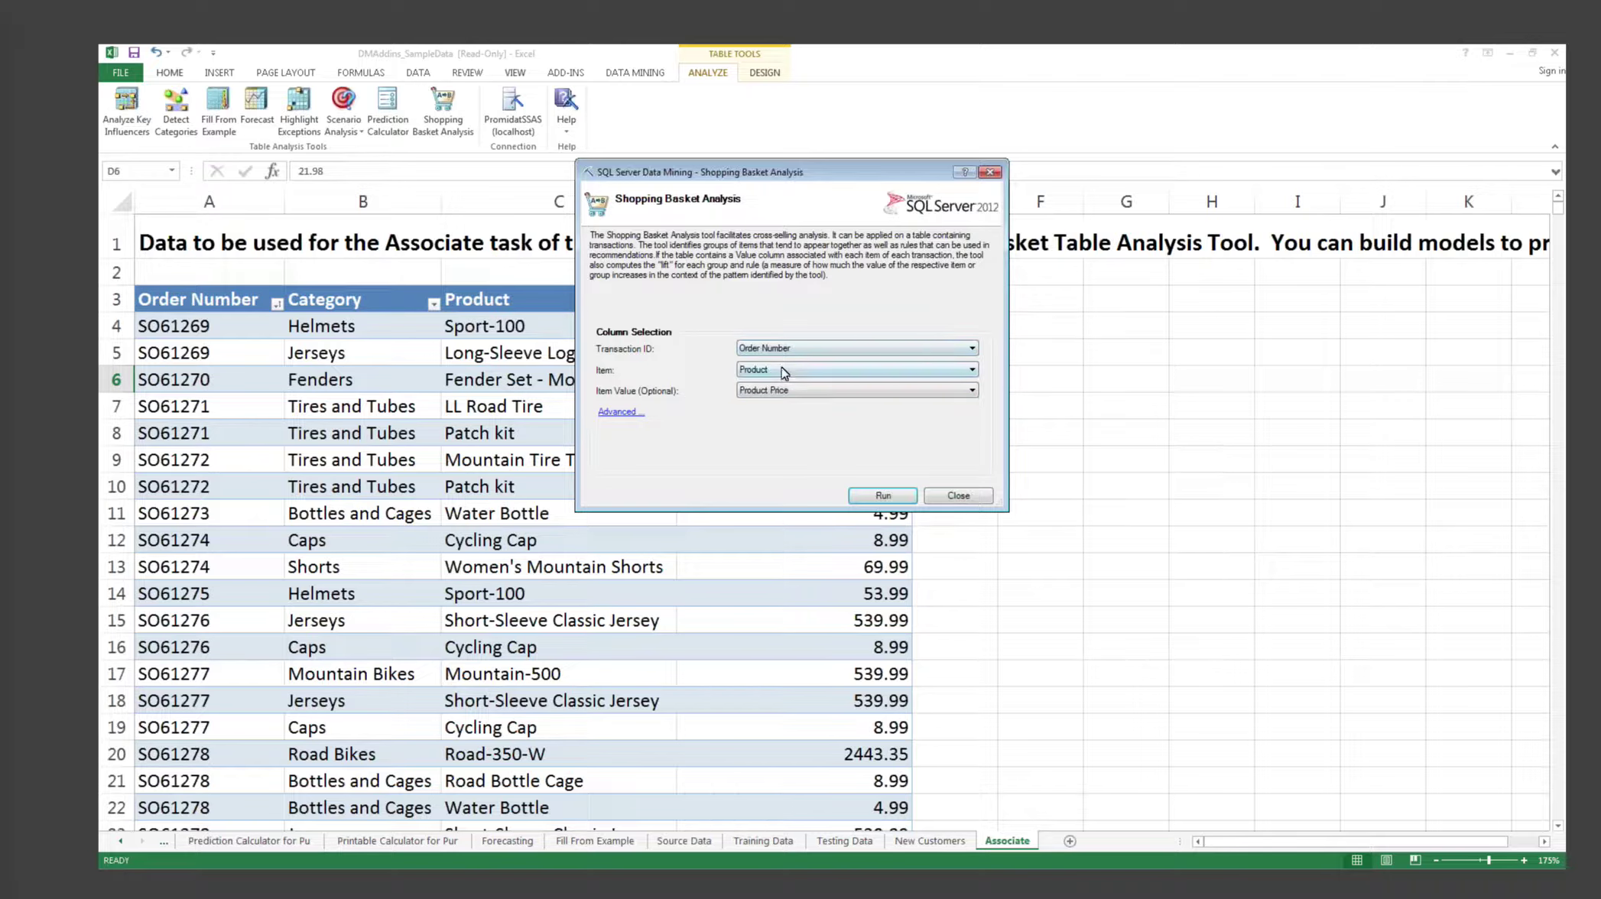
click(882, 496)
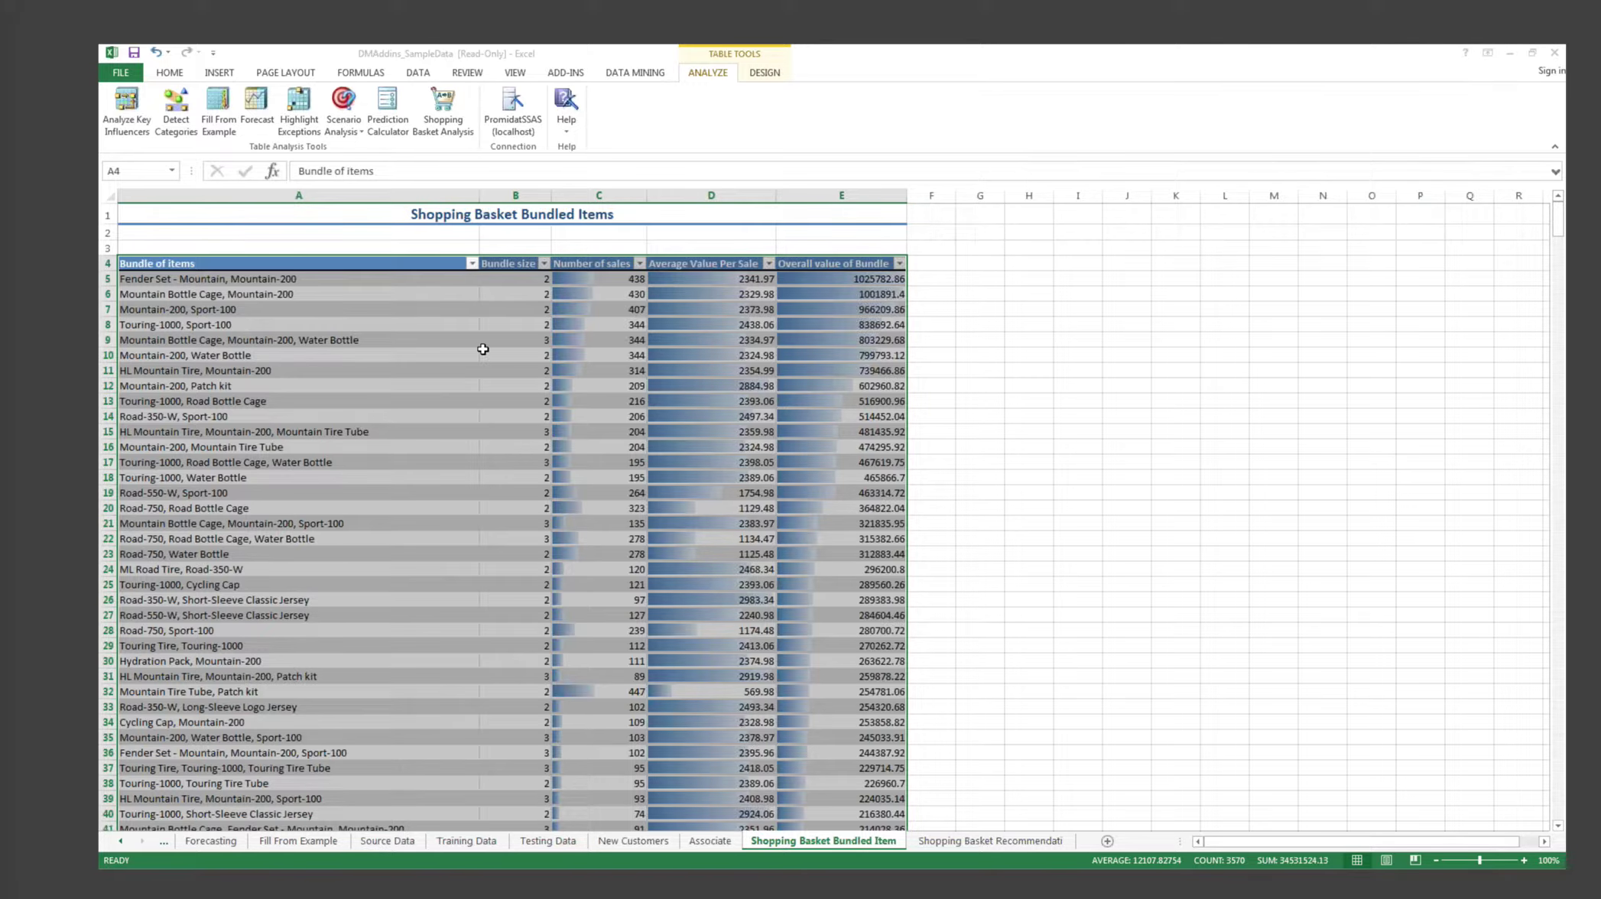
Examine the Shopping Basket Bundled Items report, focusing on the first bundle's items and bundle size
key(Down)
key(Down)
key(Down)
key(Down)
scroll(484, 349, up, 2)
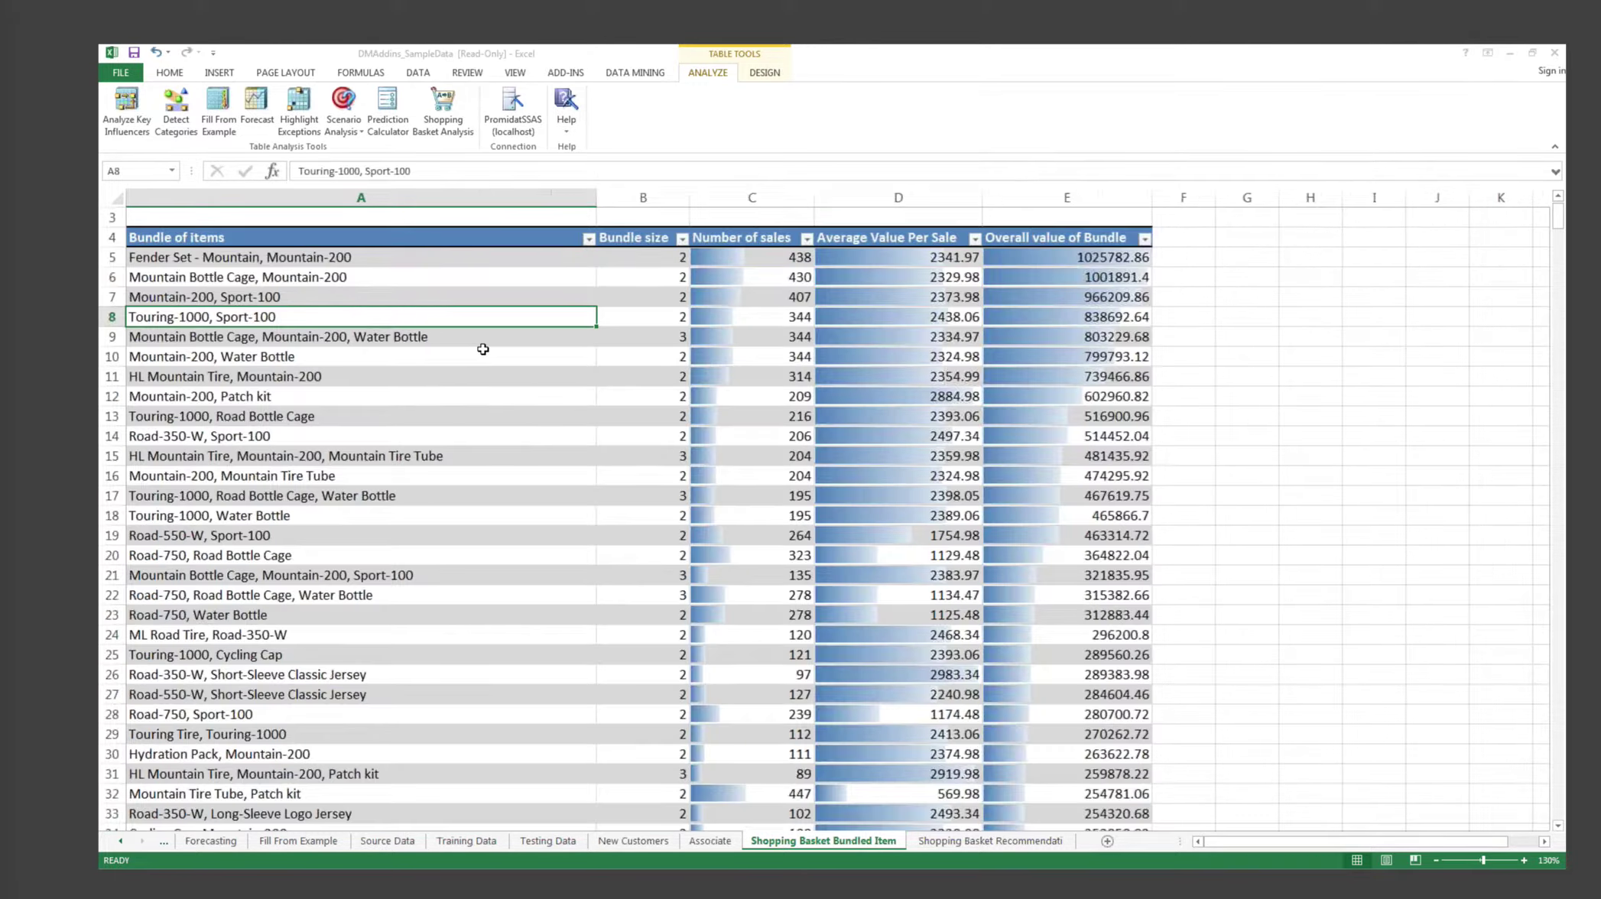
scroll(282, 307, up, 1)
click(282, 307)
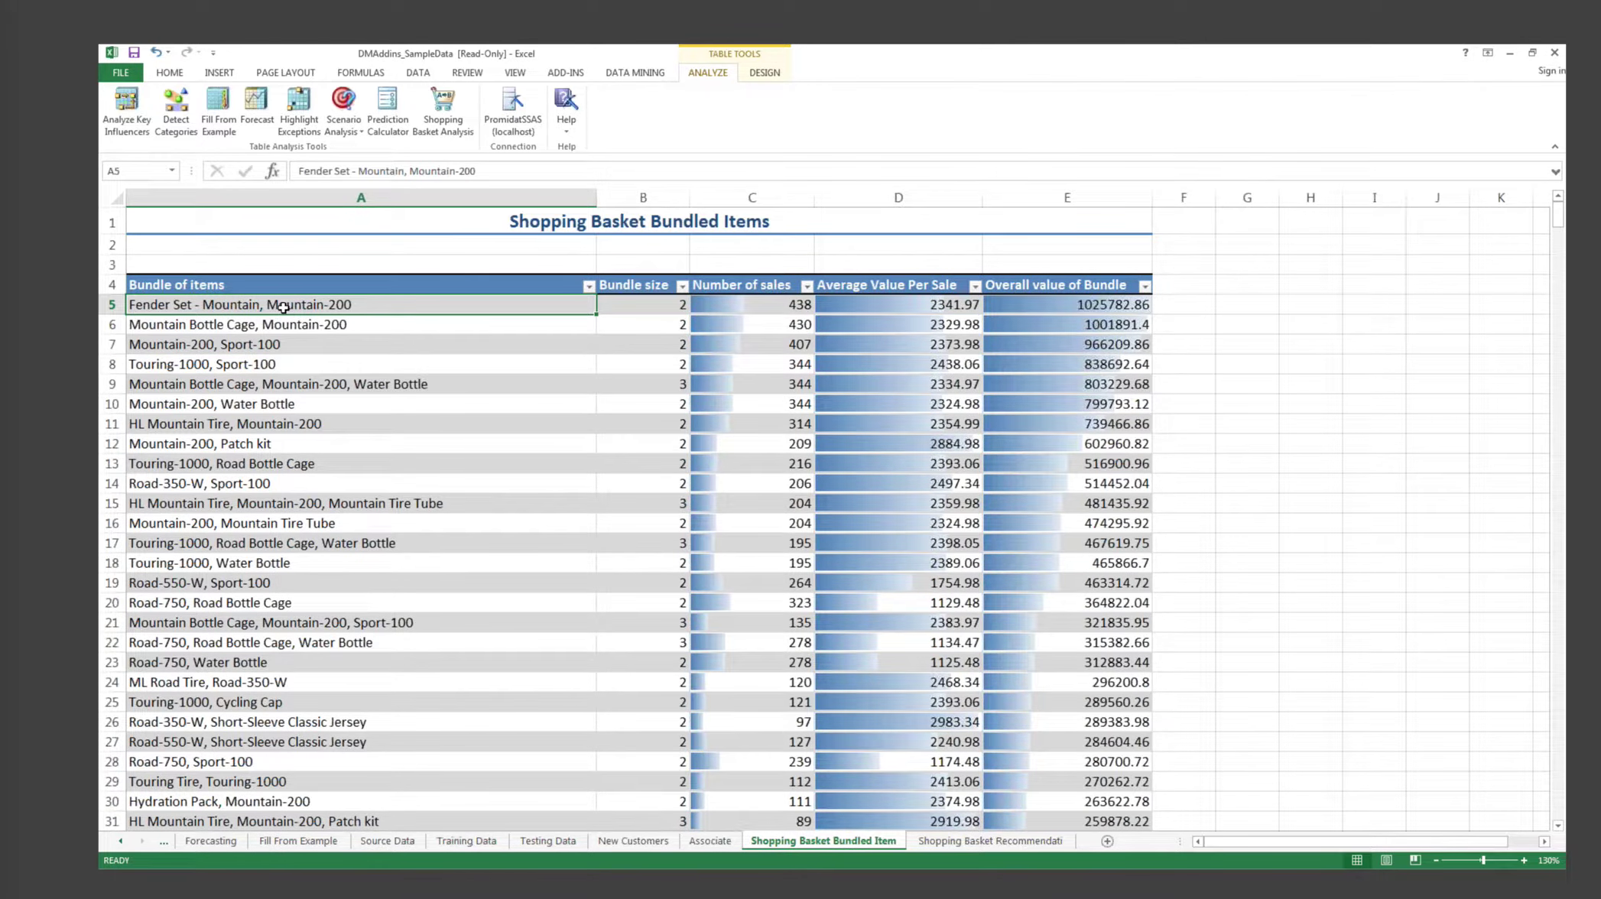
click(615, 302)
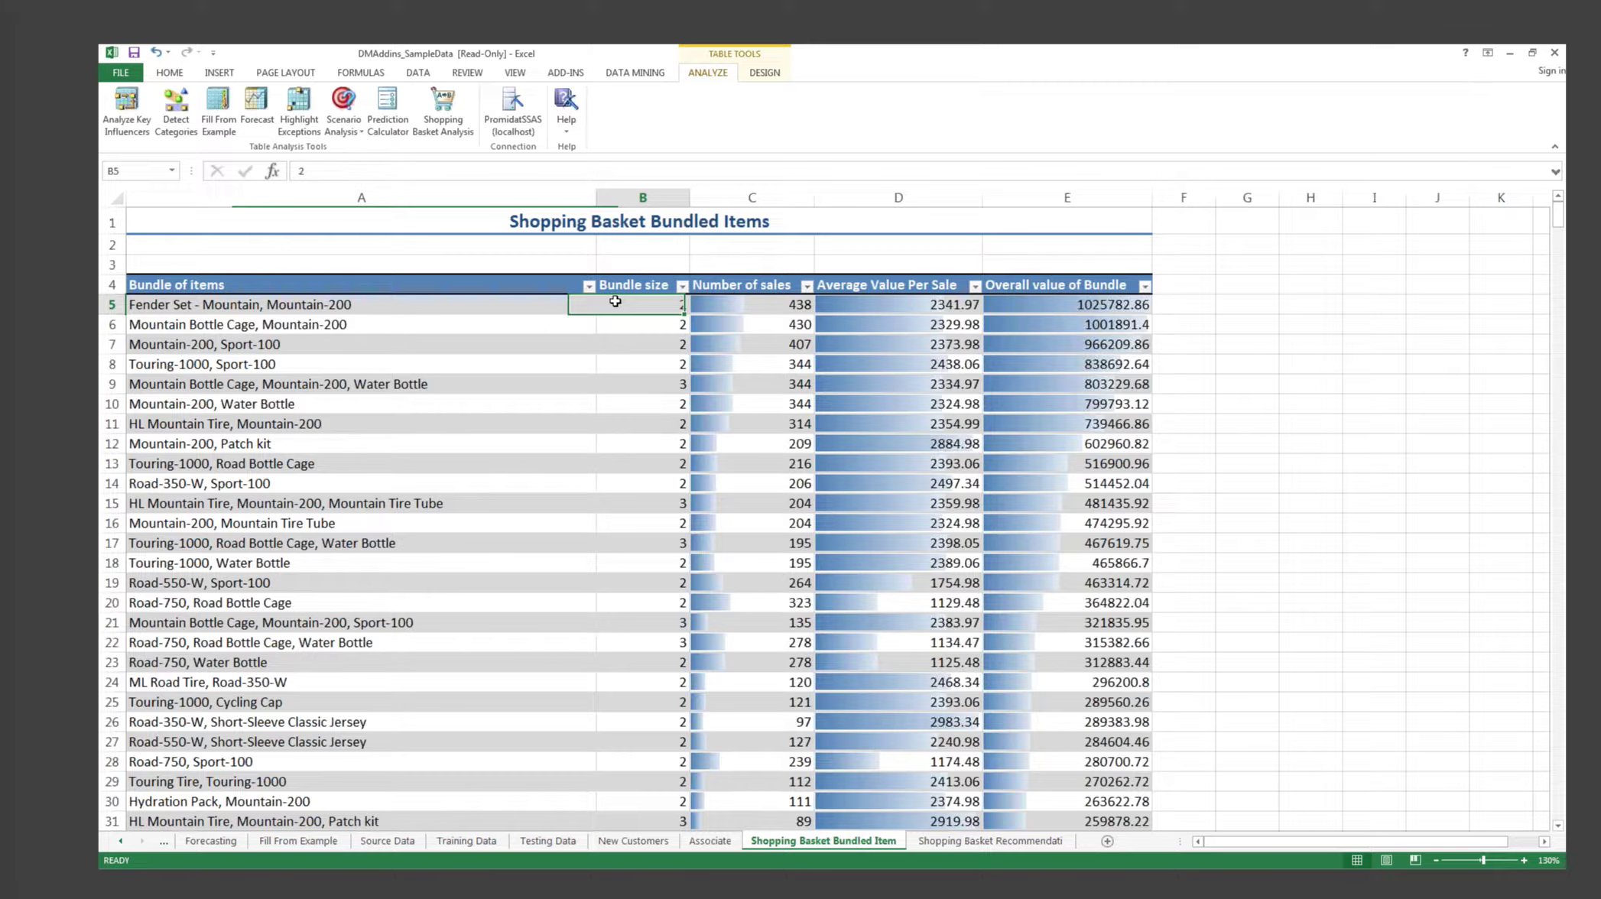
click(277, 307)
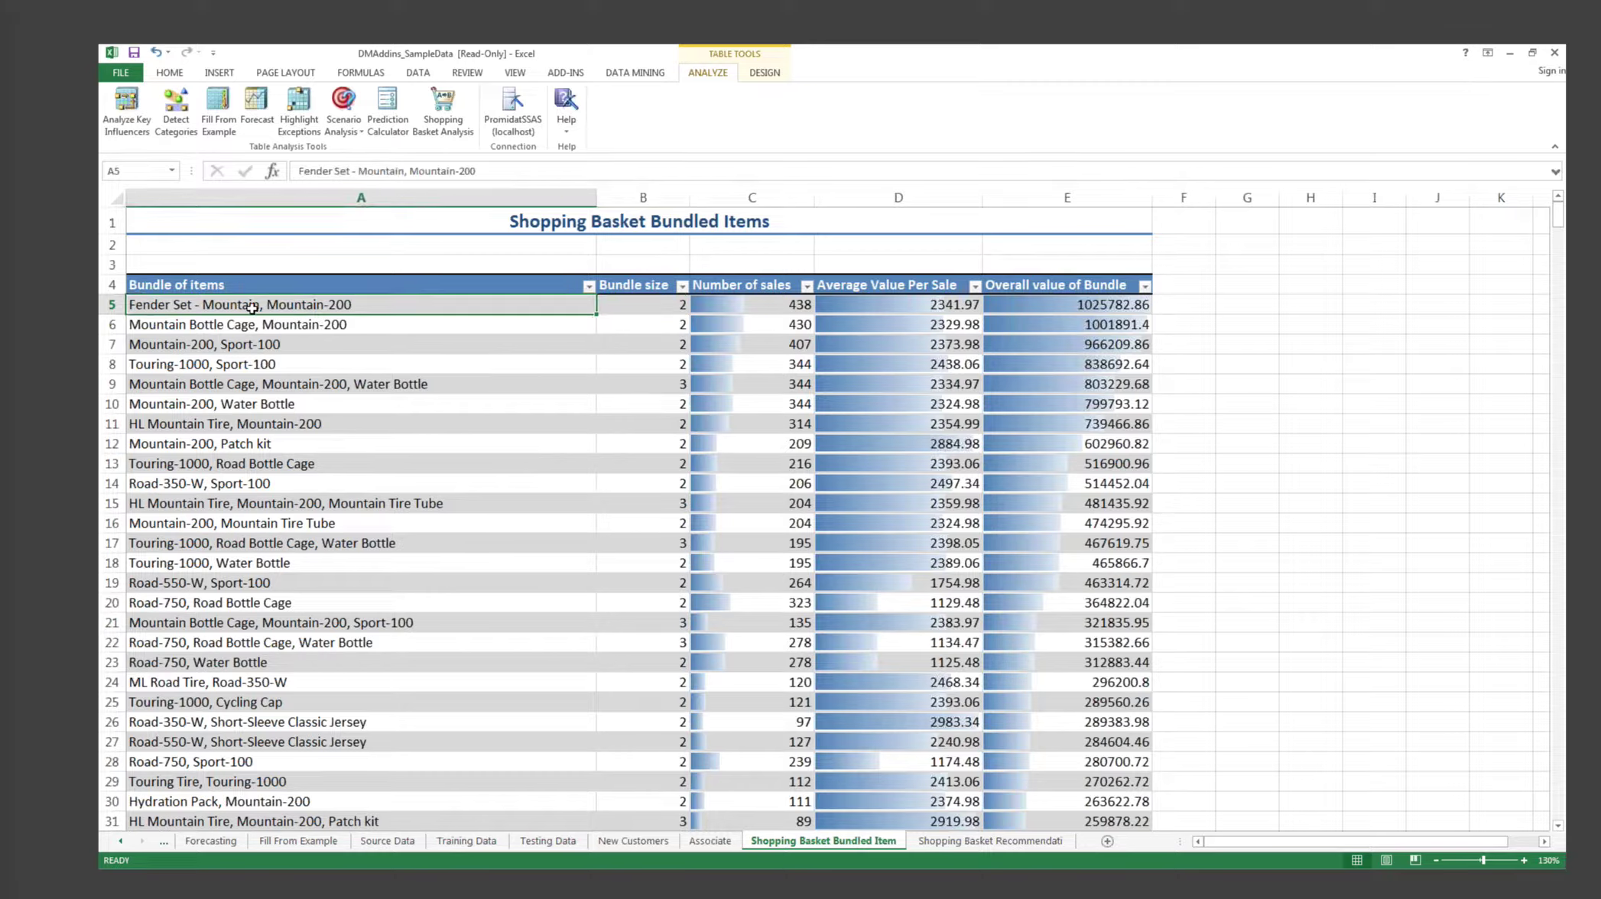
Examine the first bundle's number of sales and average value per sale, and read through the bundles listed below it
click(773, 303)
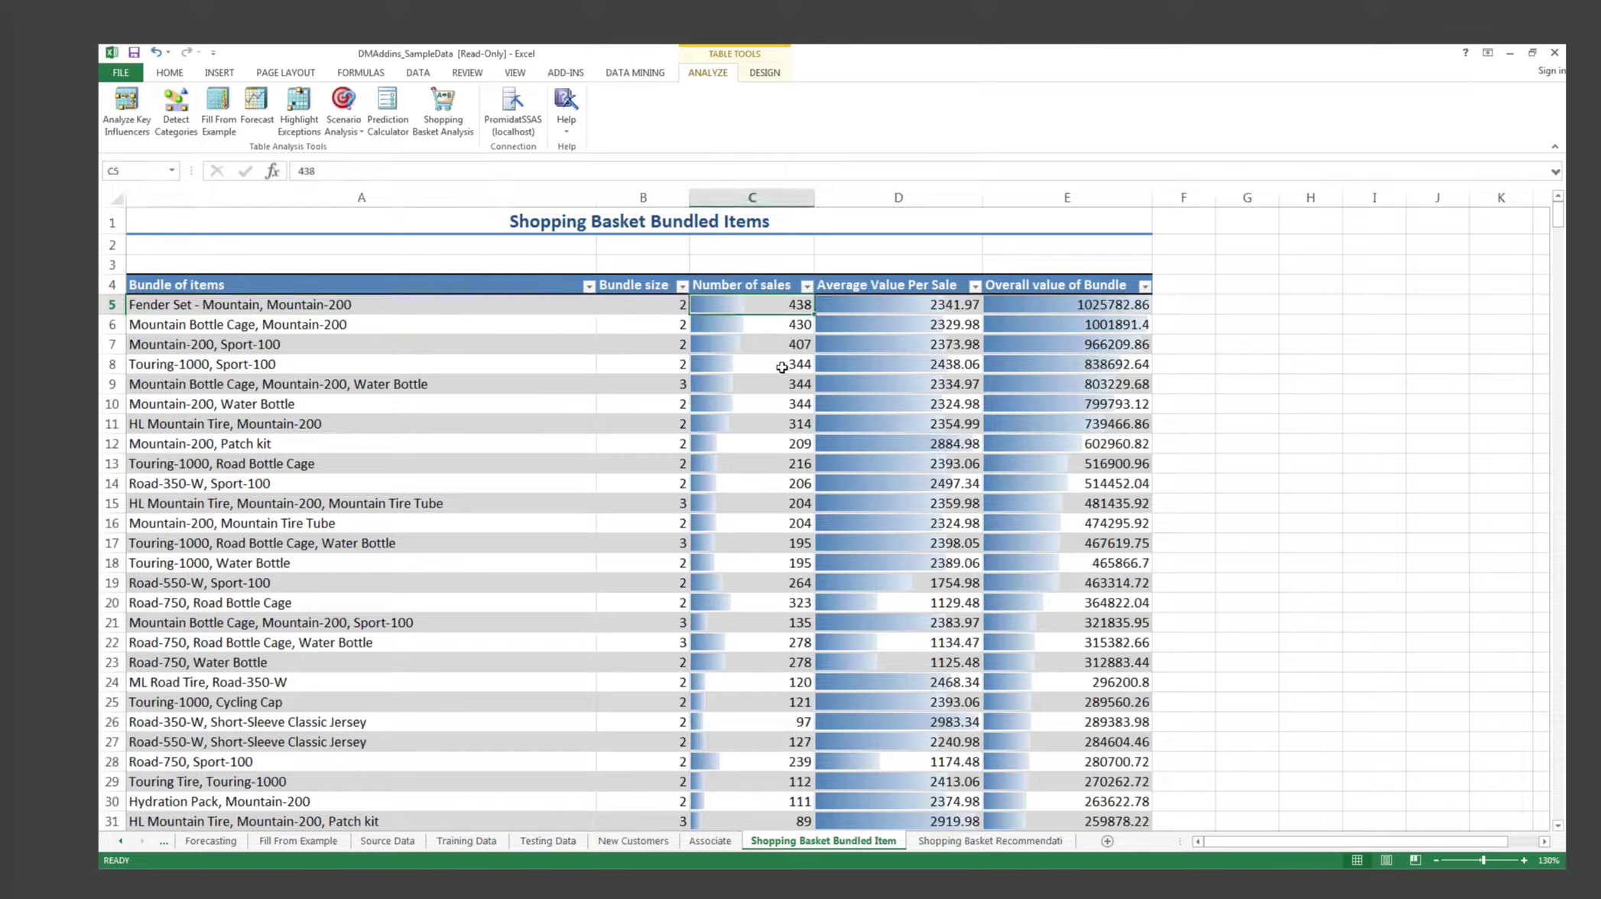
click(934, 307)
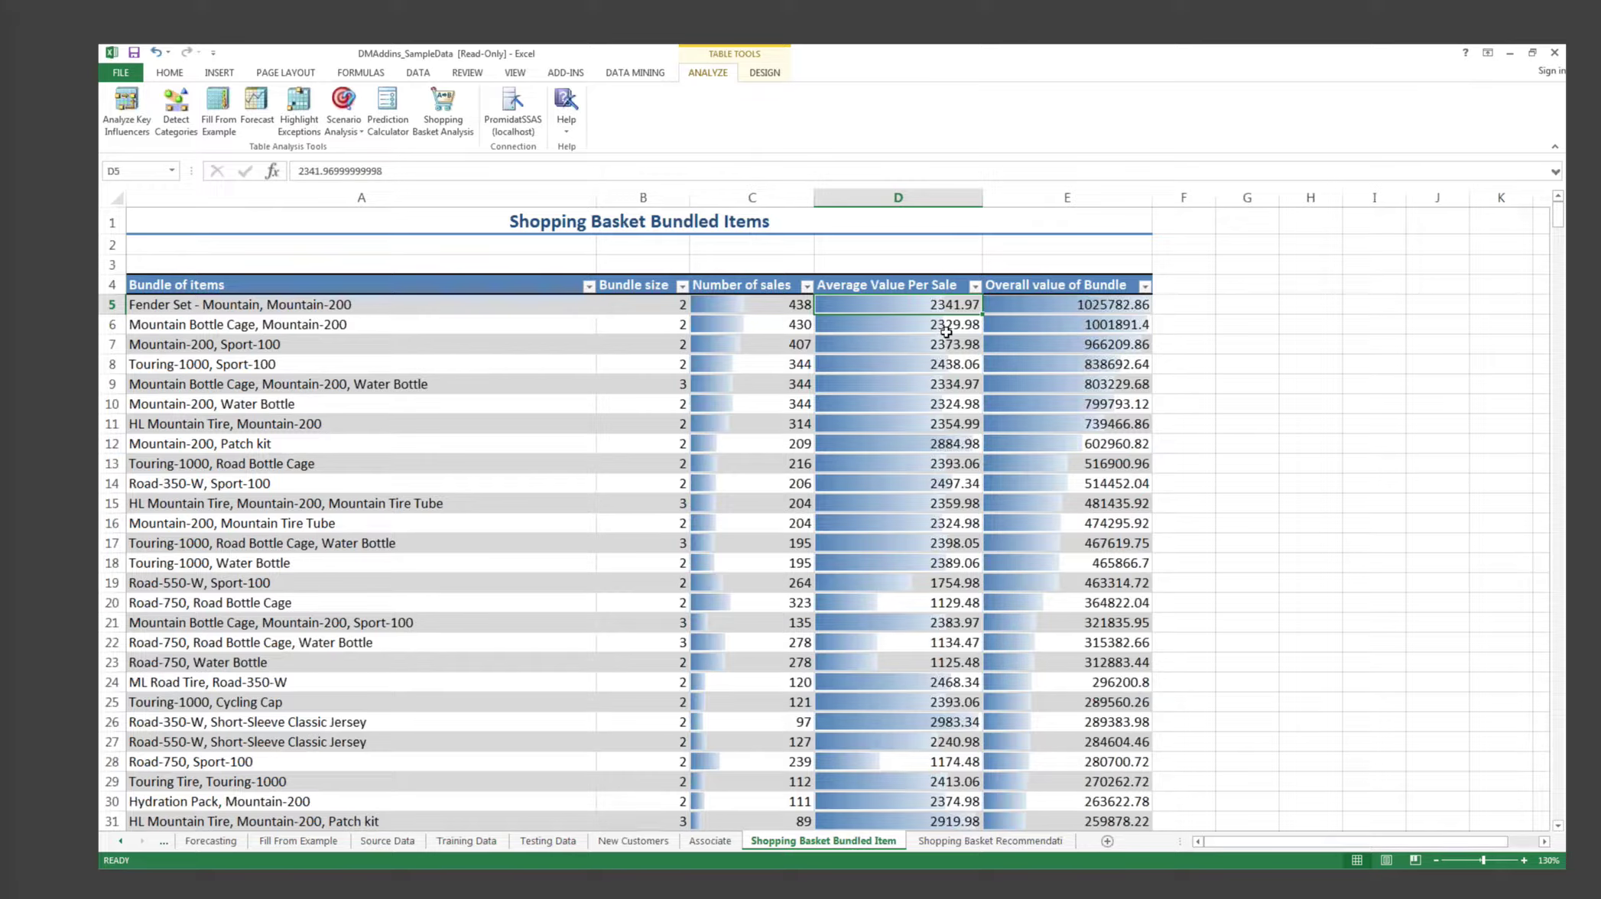
click(298, 324)
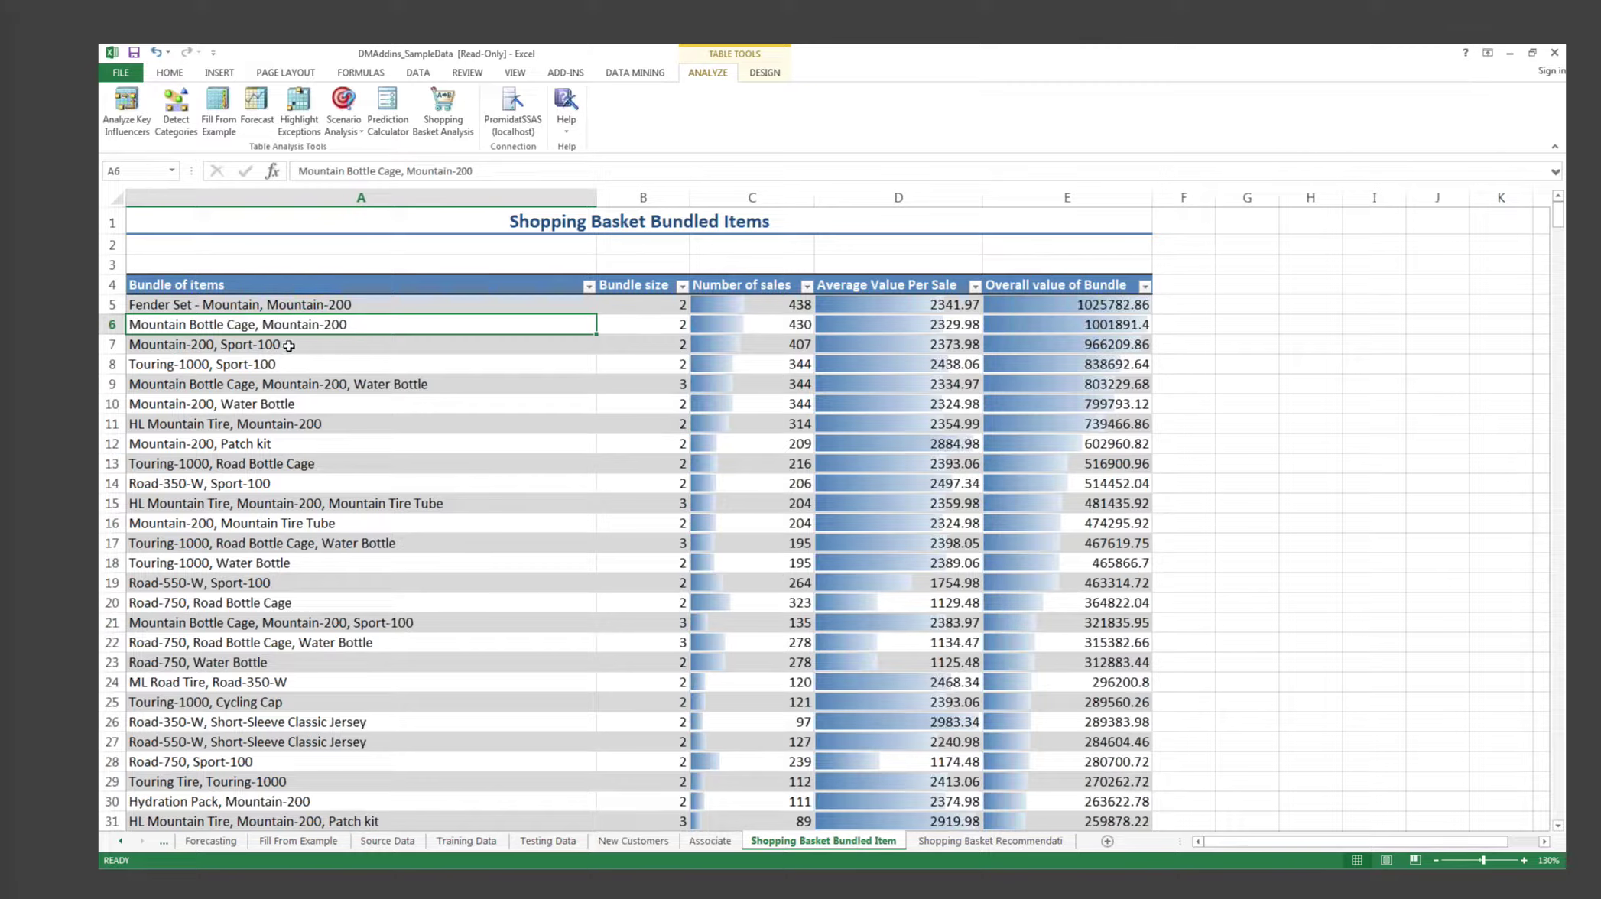
key(Down)
key(Down)
key(Down)
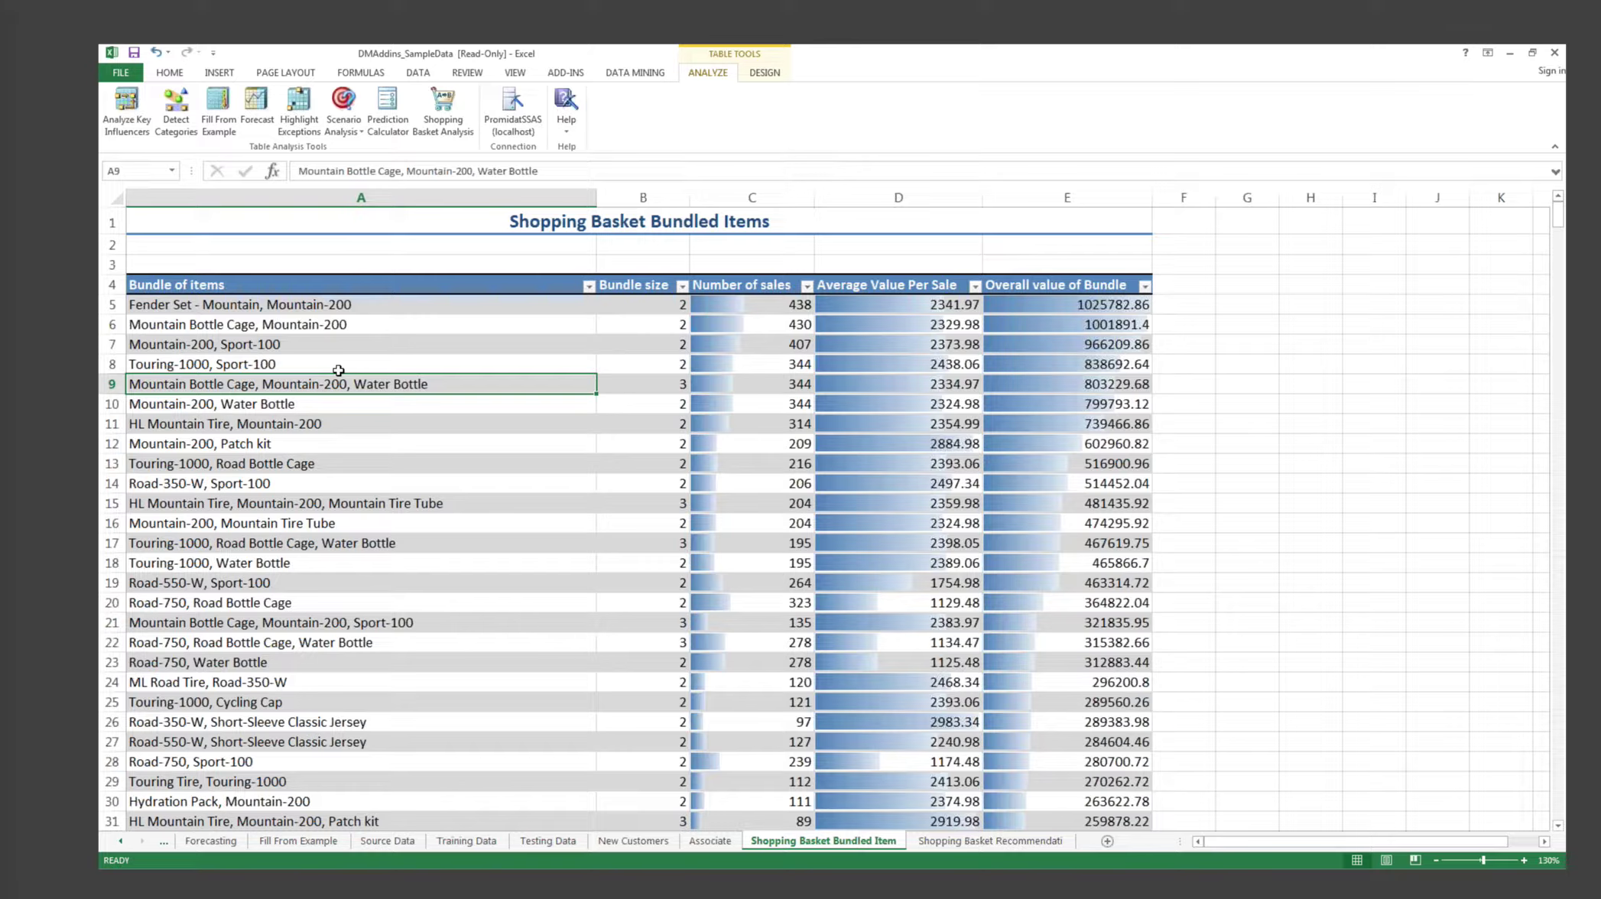
Compare the size of the Mountain Bottle Cage, Mountain-200, Water Bottle bundle with nearby bundles, and check the Mountain-200, Sport-100 bundle's sales figures
key(Right)
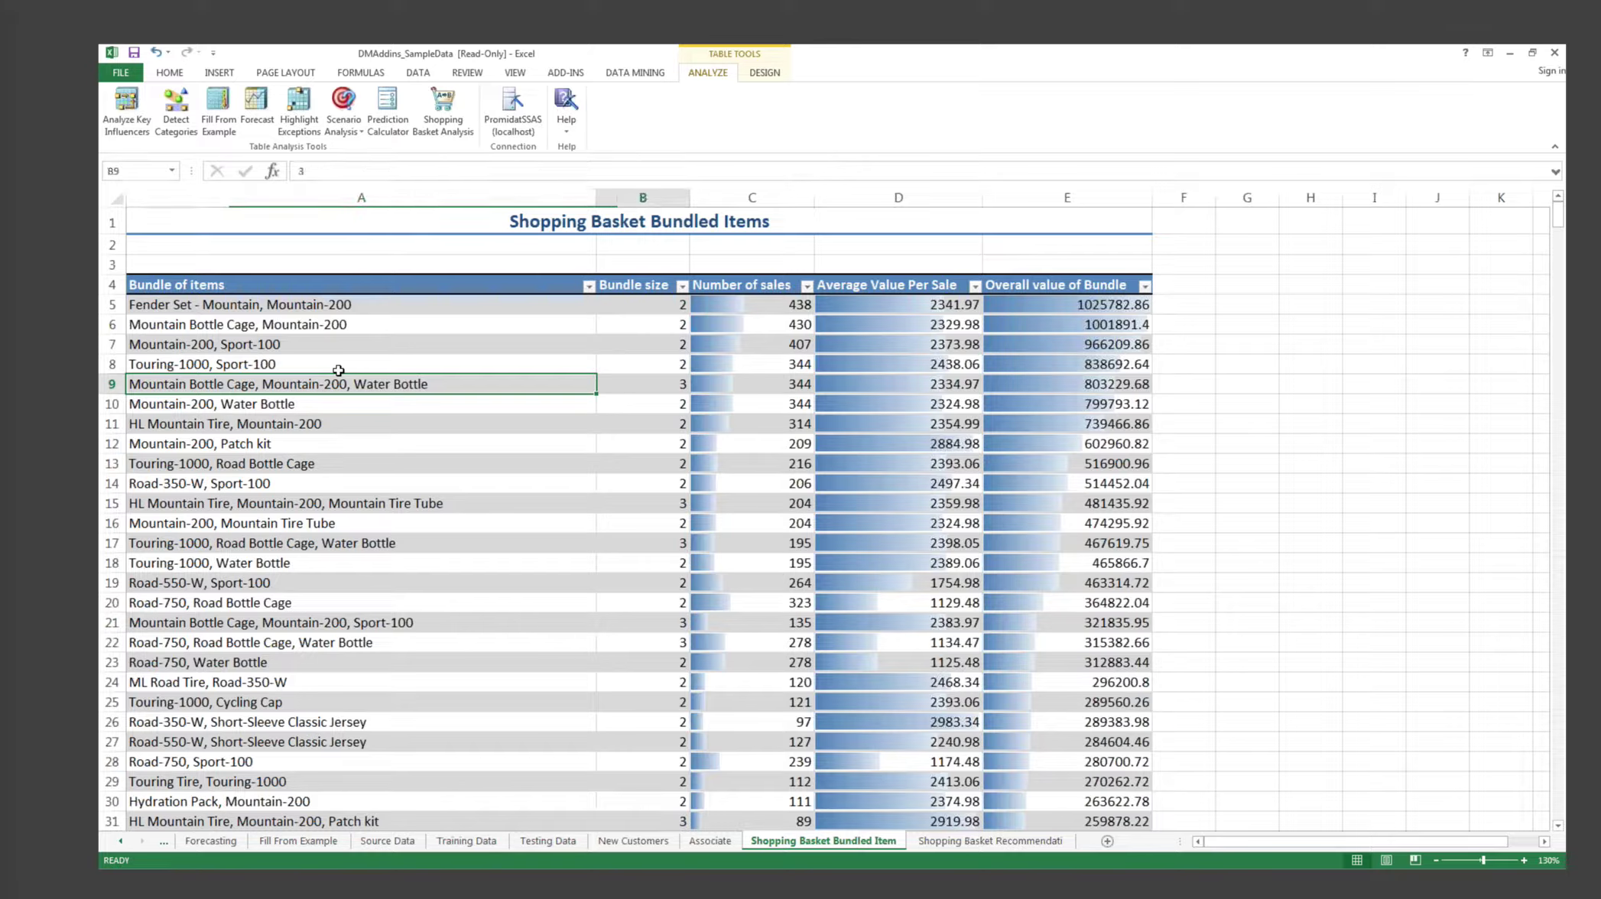
key(Up)
key(Down)
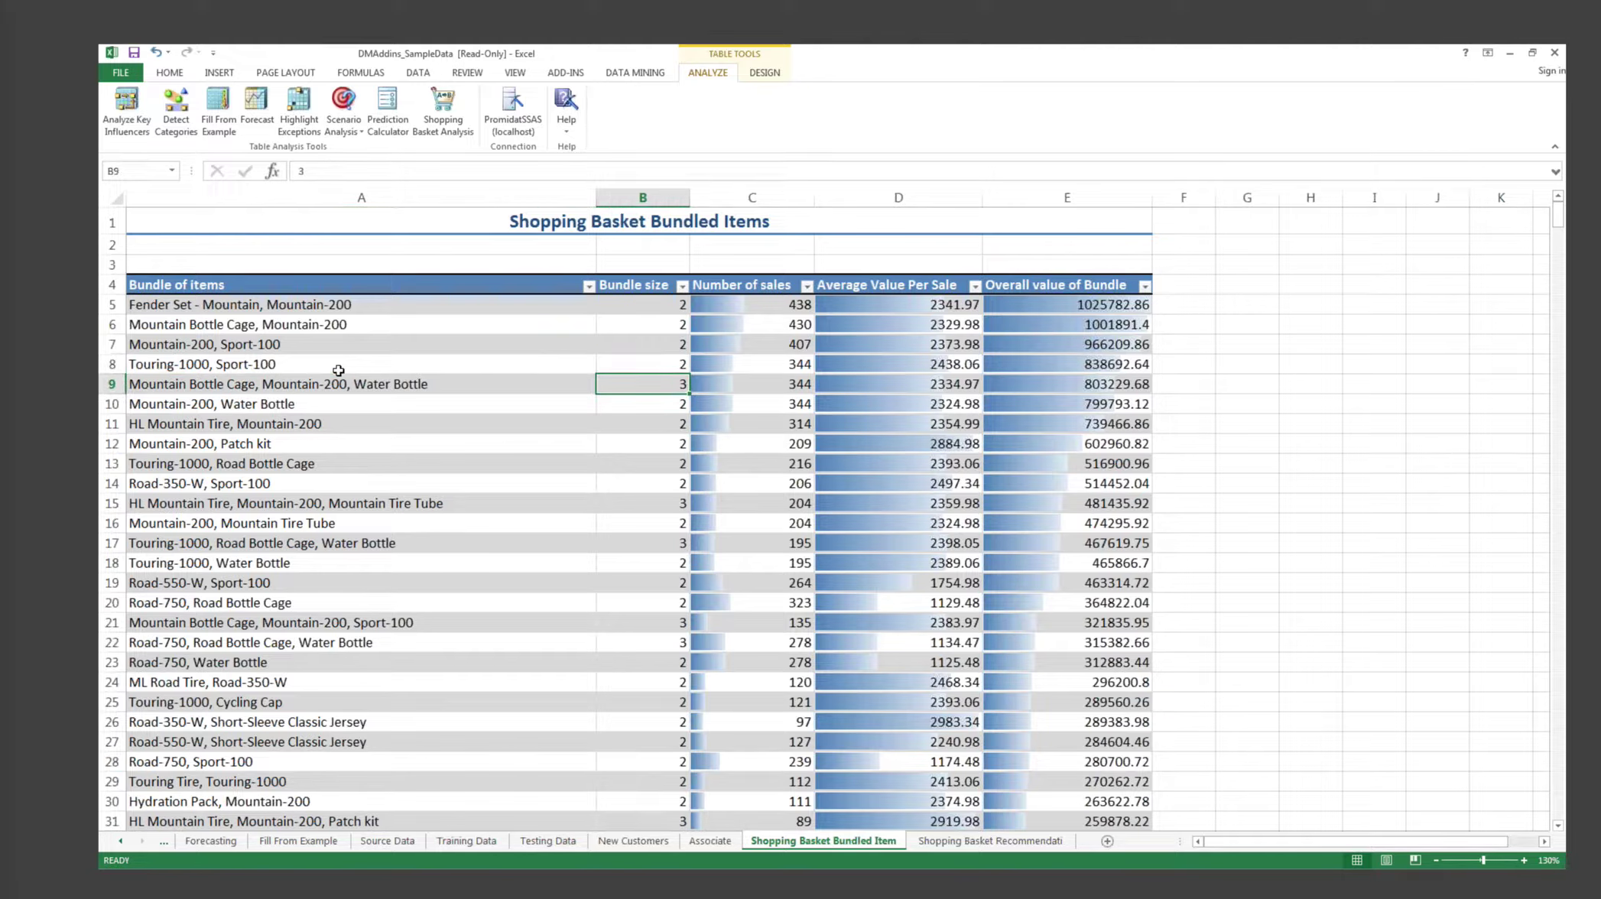
key(Down)
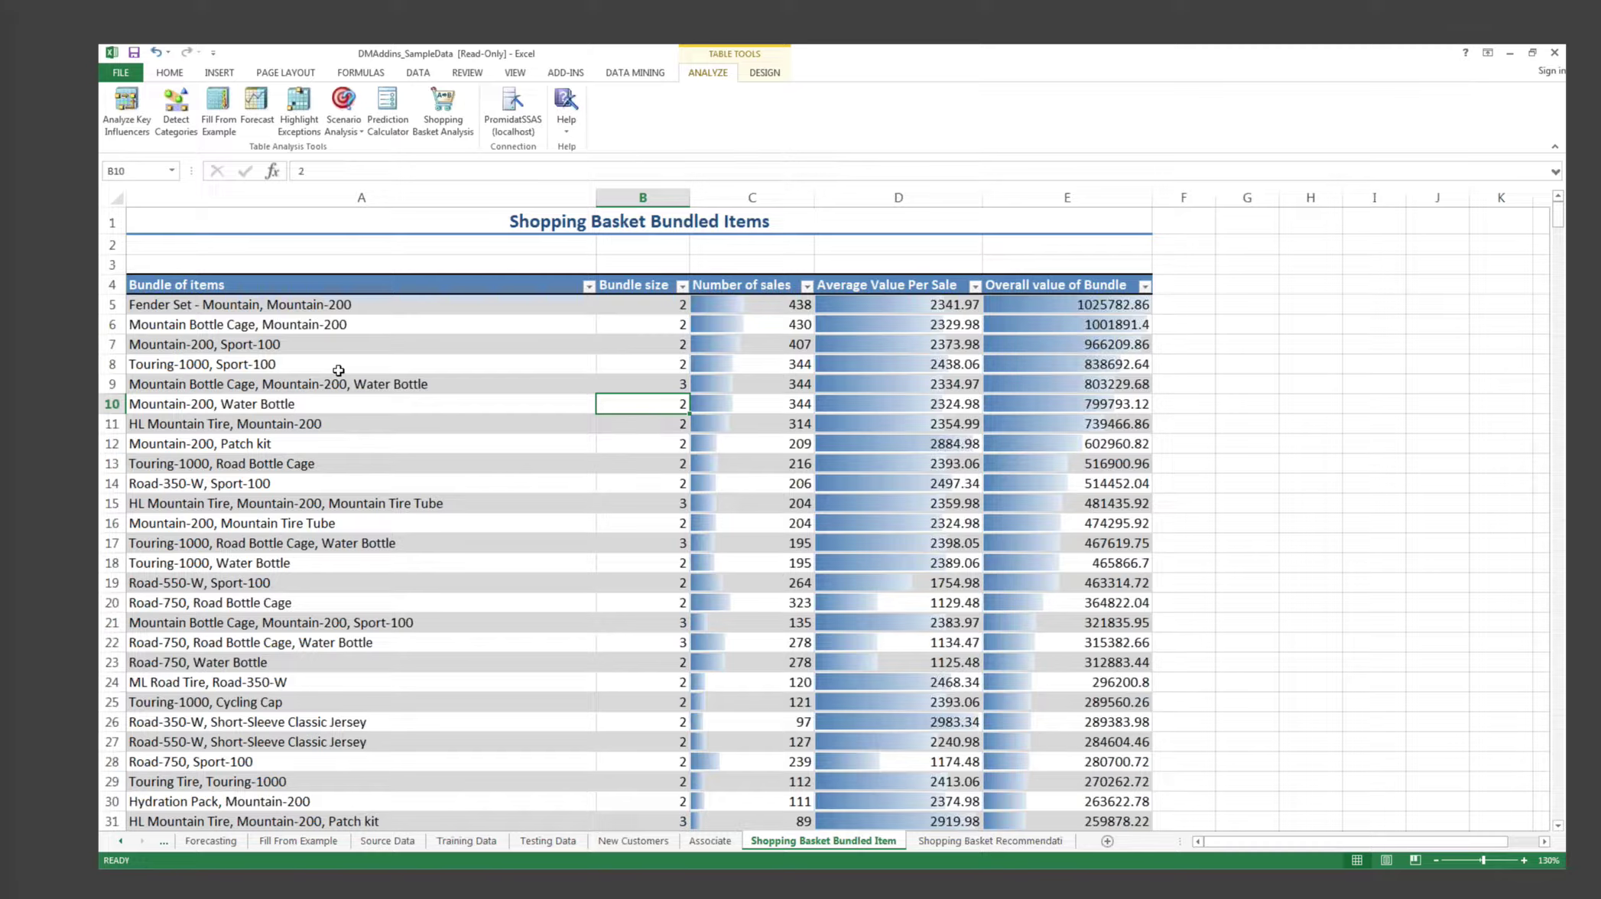
key(Up)
key(Up)
key(Up)
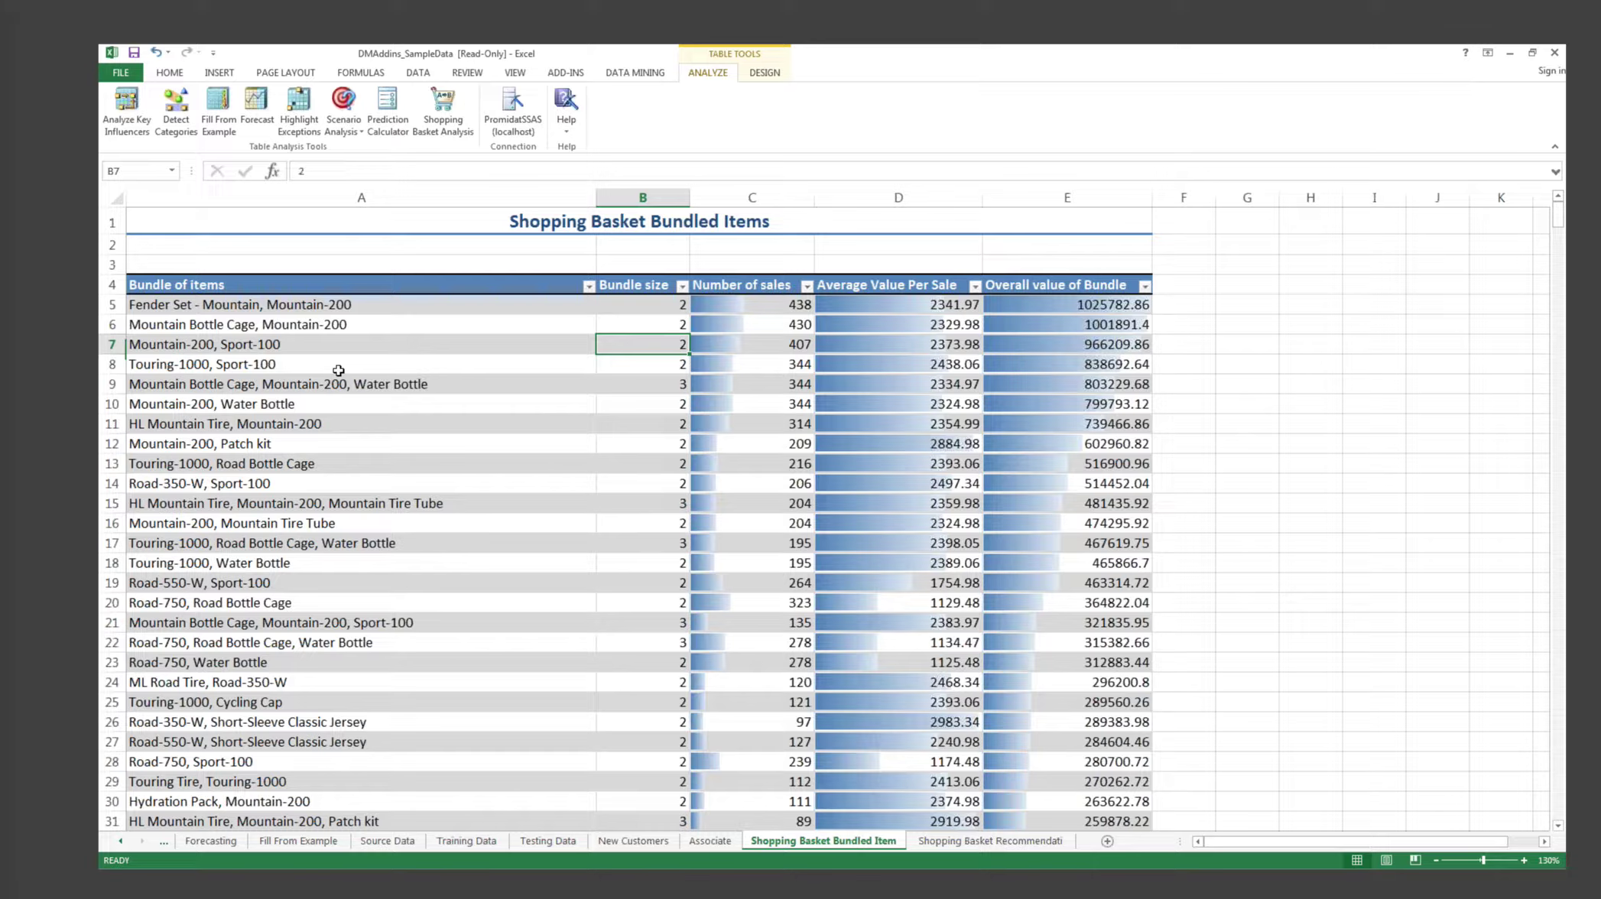
key(Right)
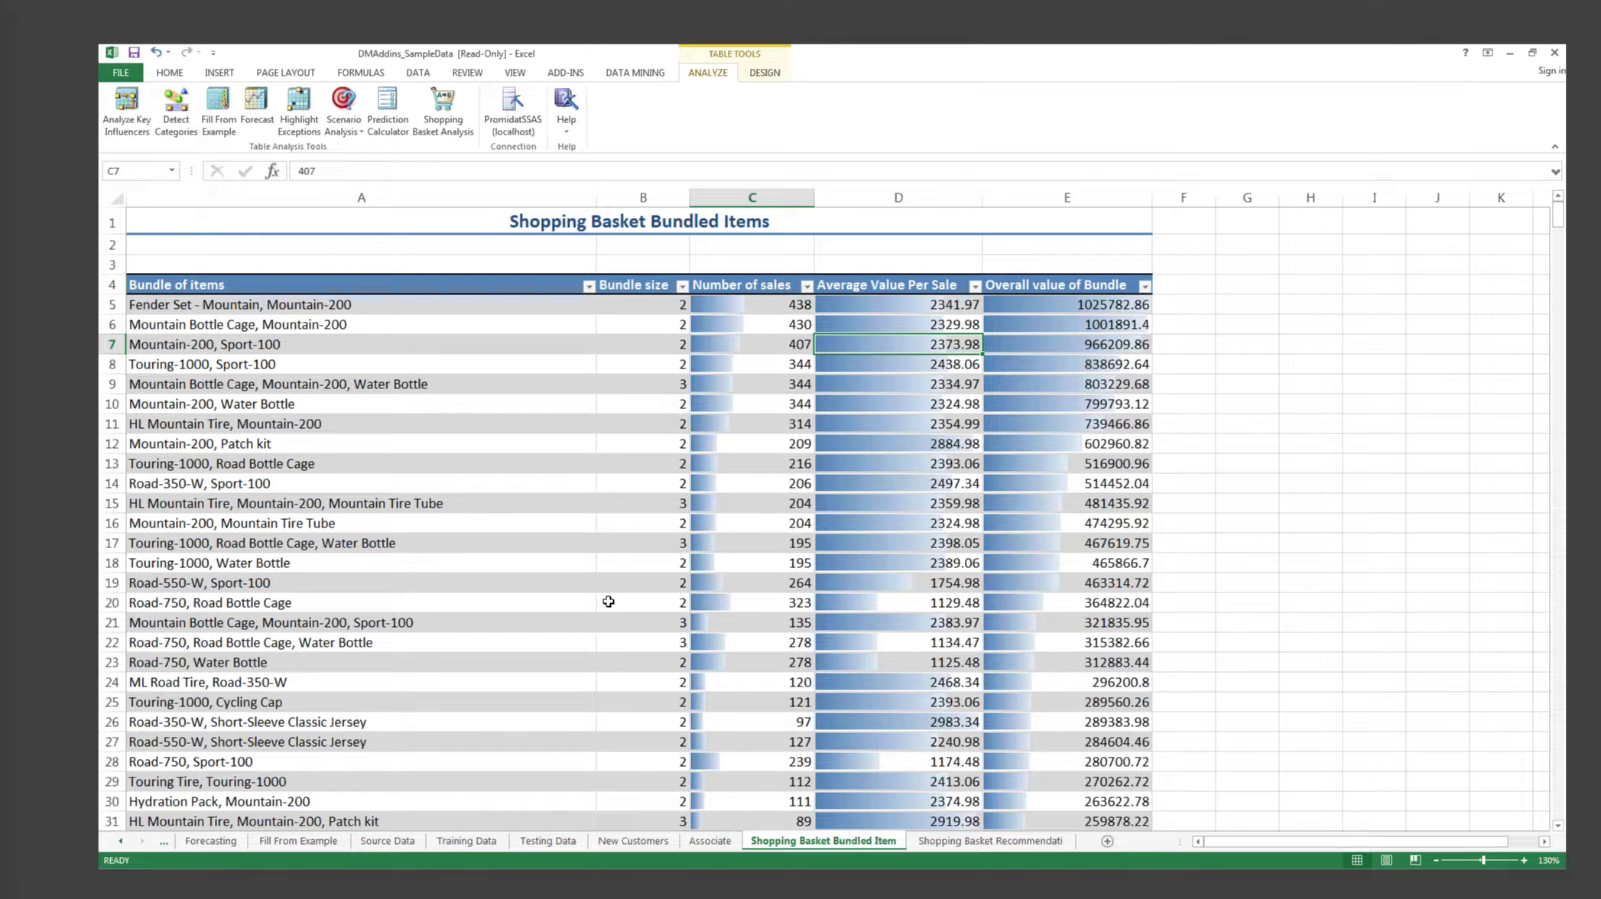
Open the Shopping Basket Recommendations sheet and examine the Touring-1000 row's recommendation, percentage of linked sales and overall value
key(ctrl+Page_Down)
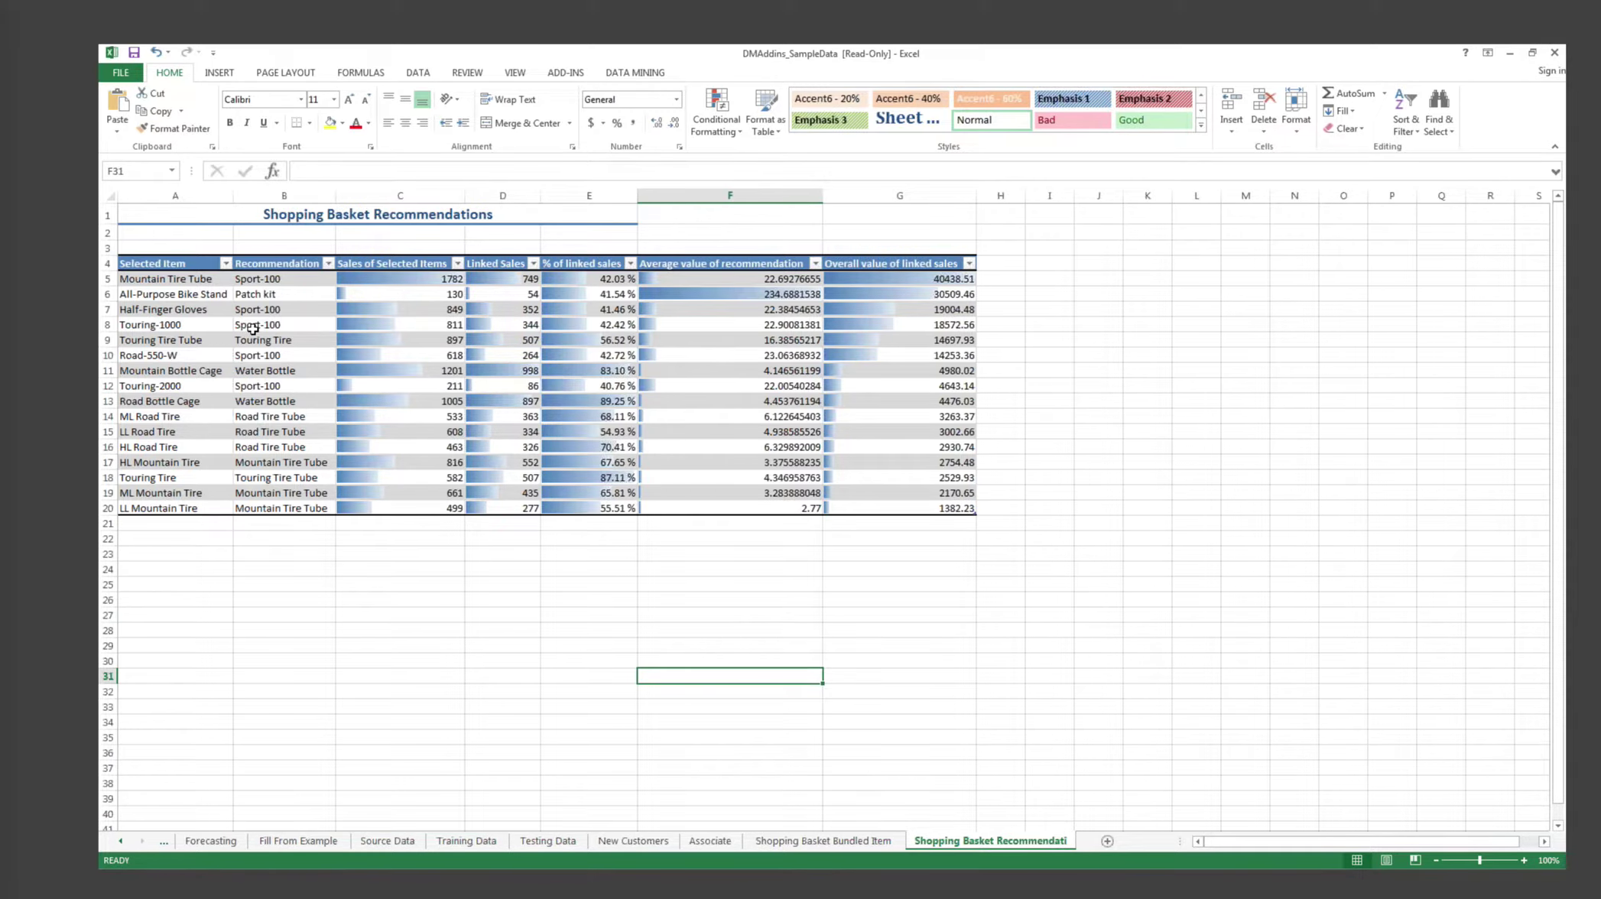
scroll(253, 329, up, 3)
click(253, 328)
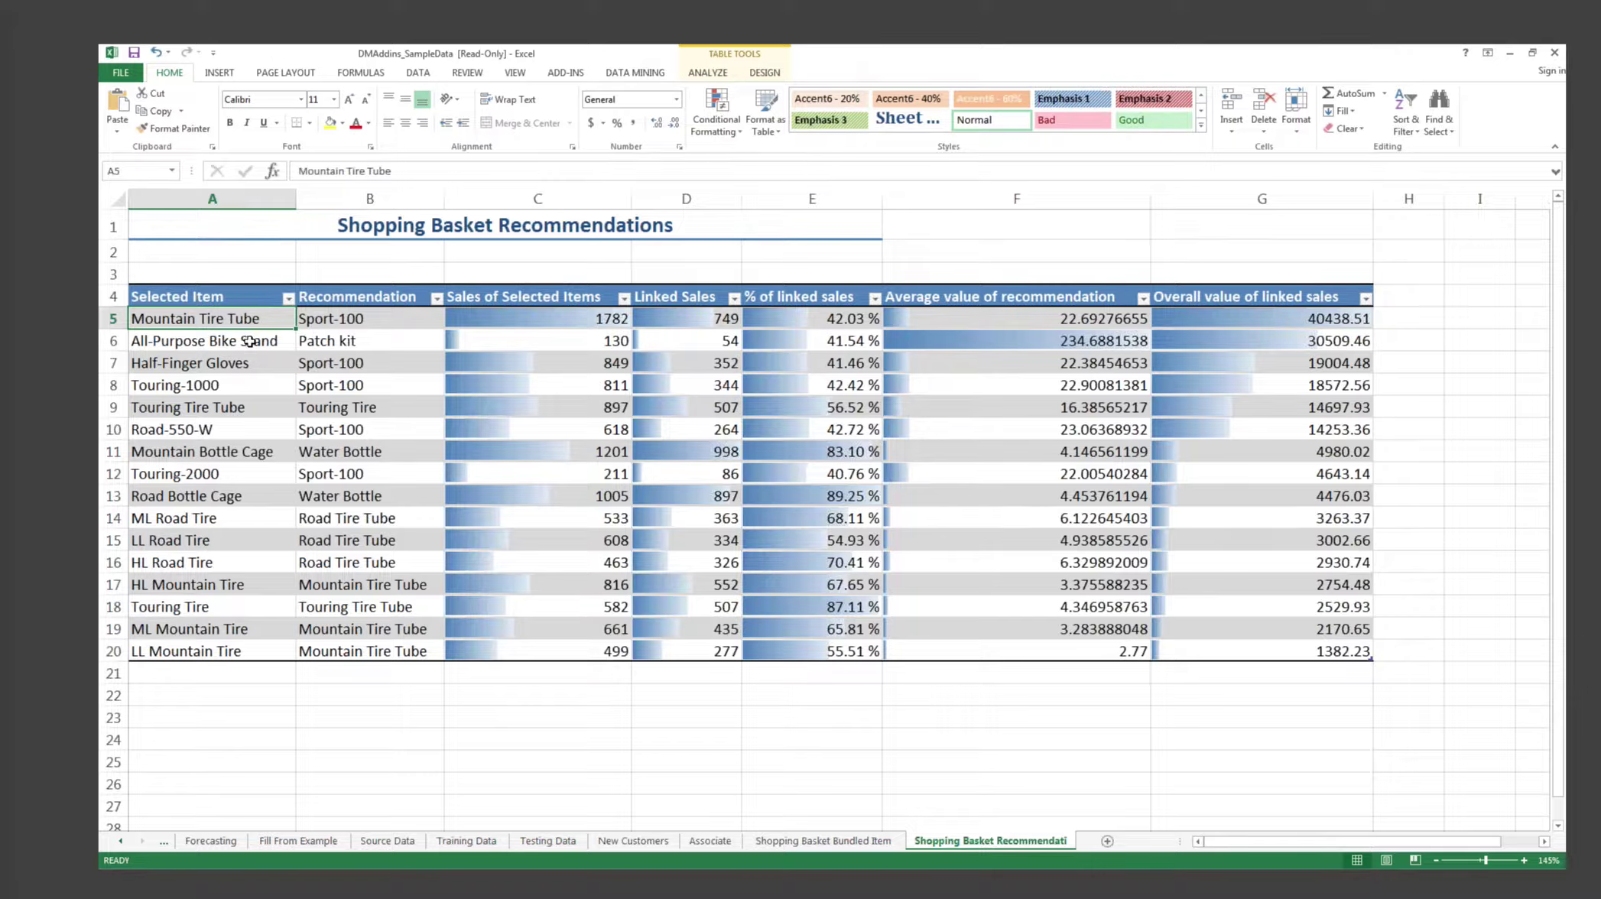
click(226, 379)
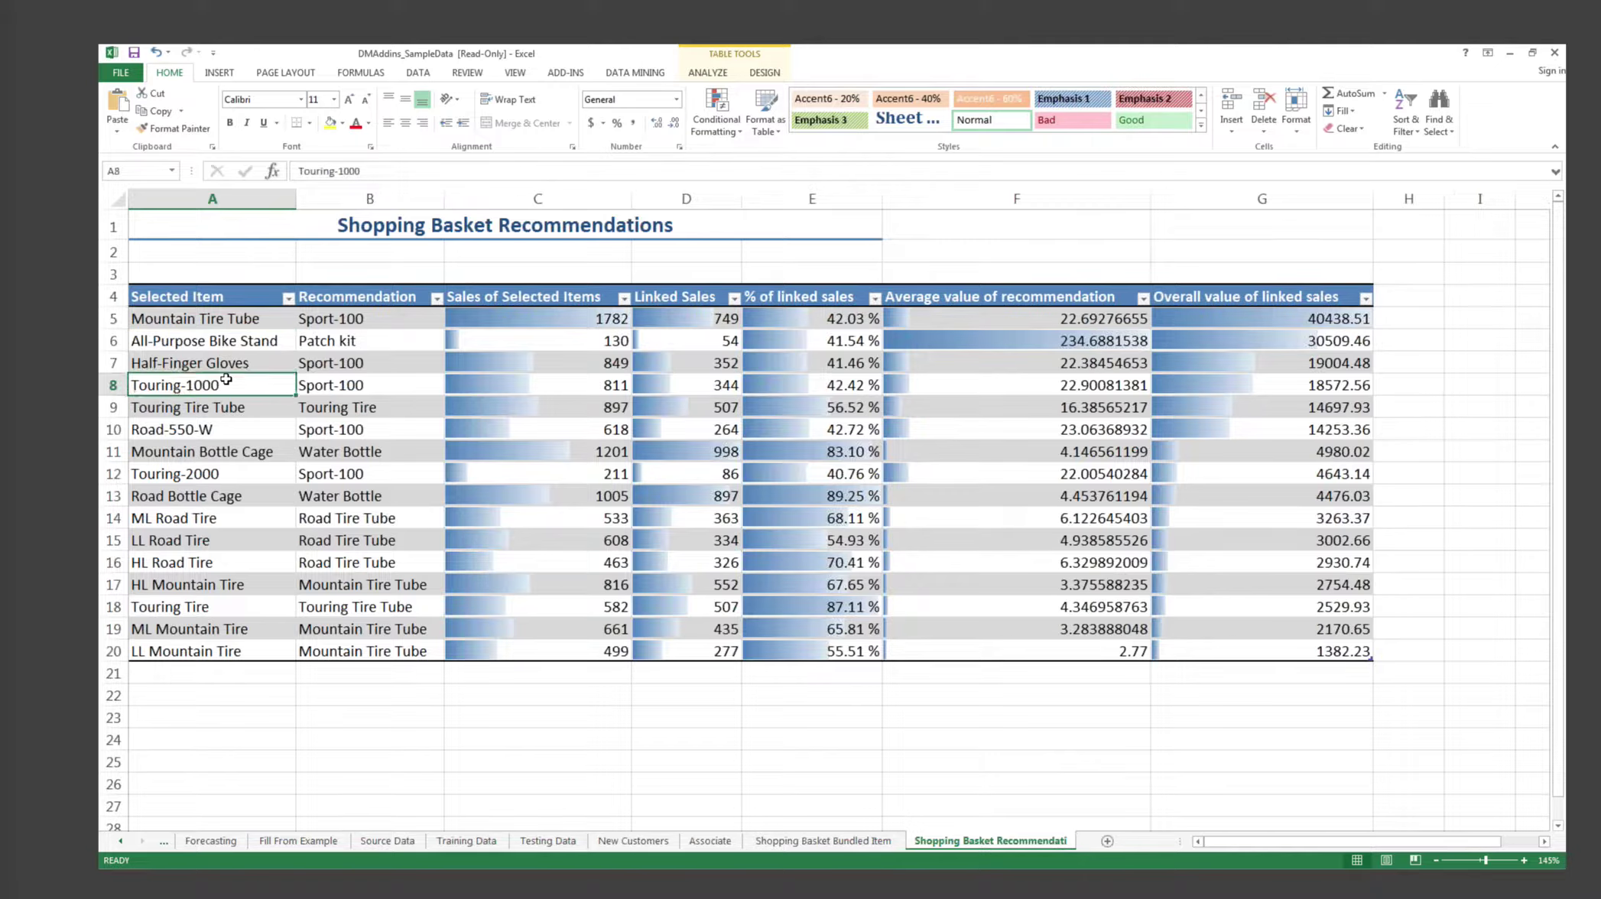
click(337, 386)
click(812, 378)
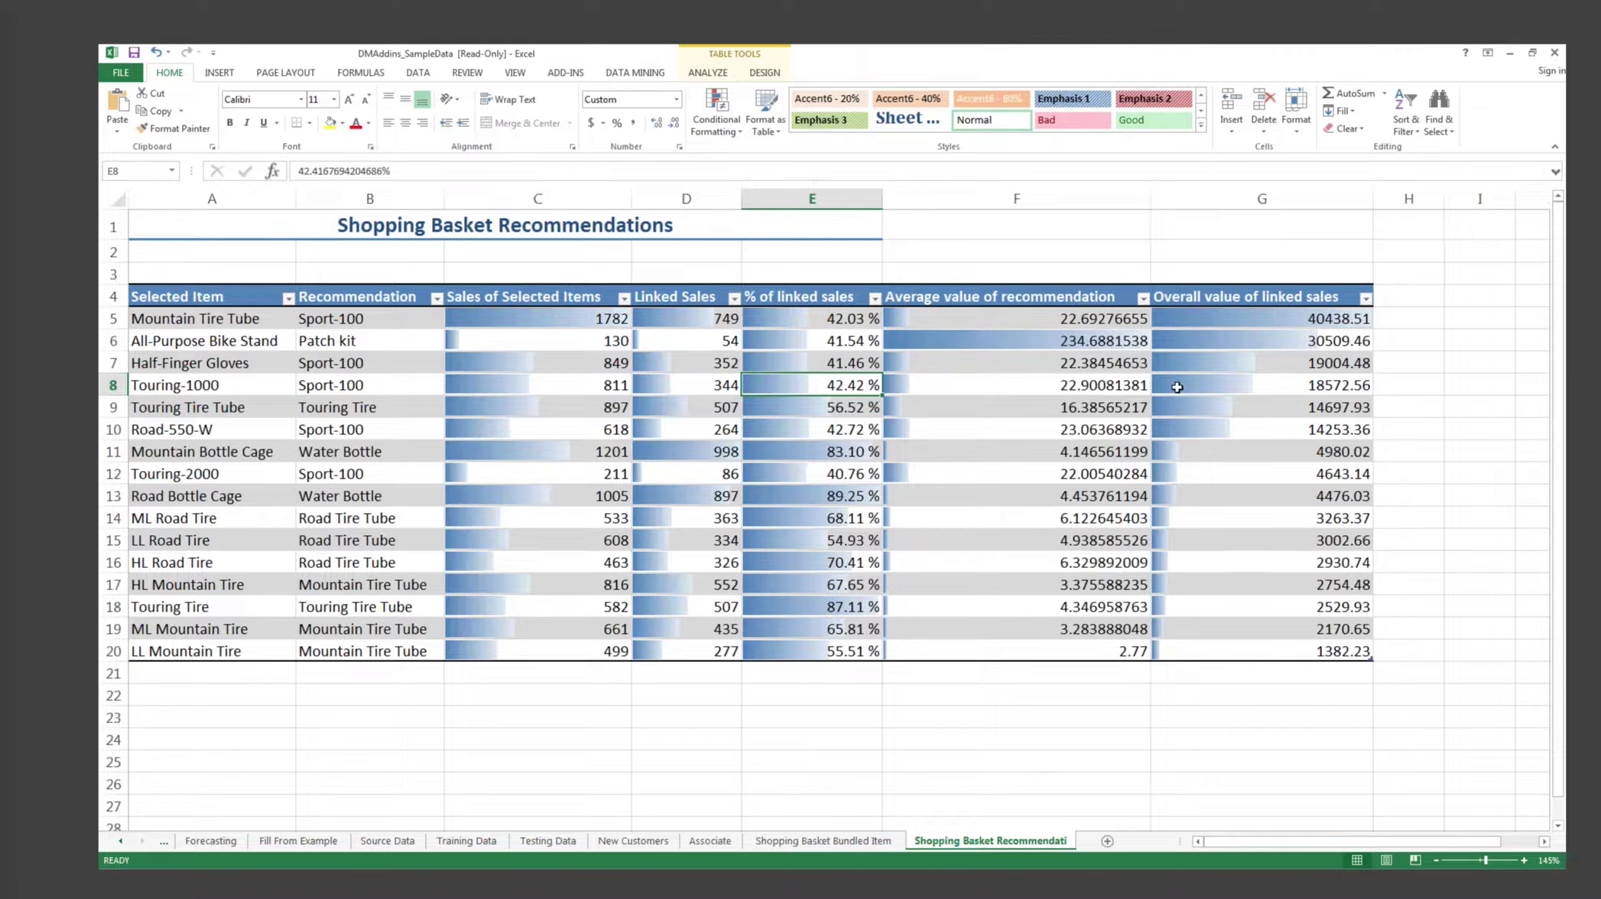
click(1227, 383)
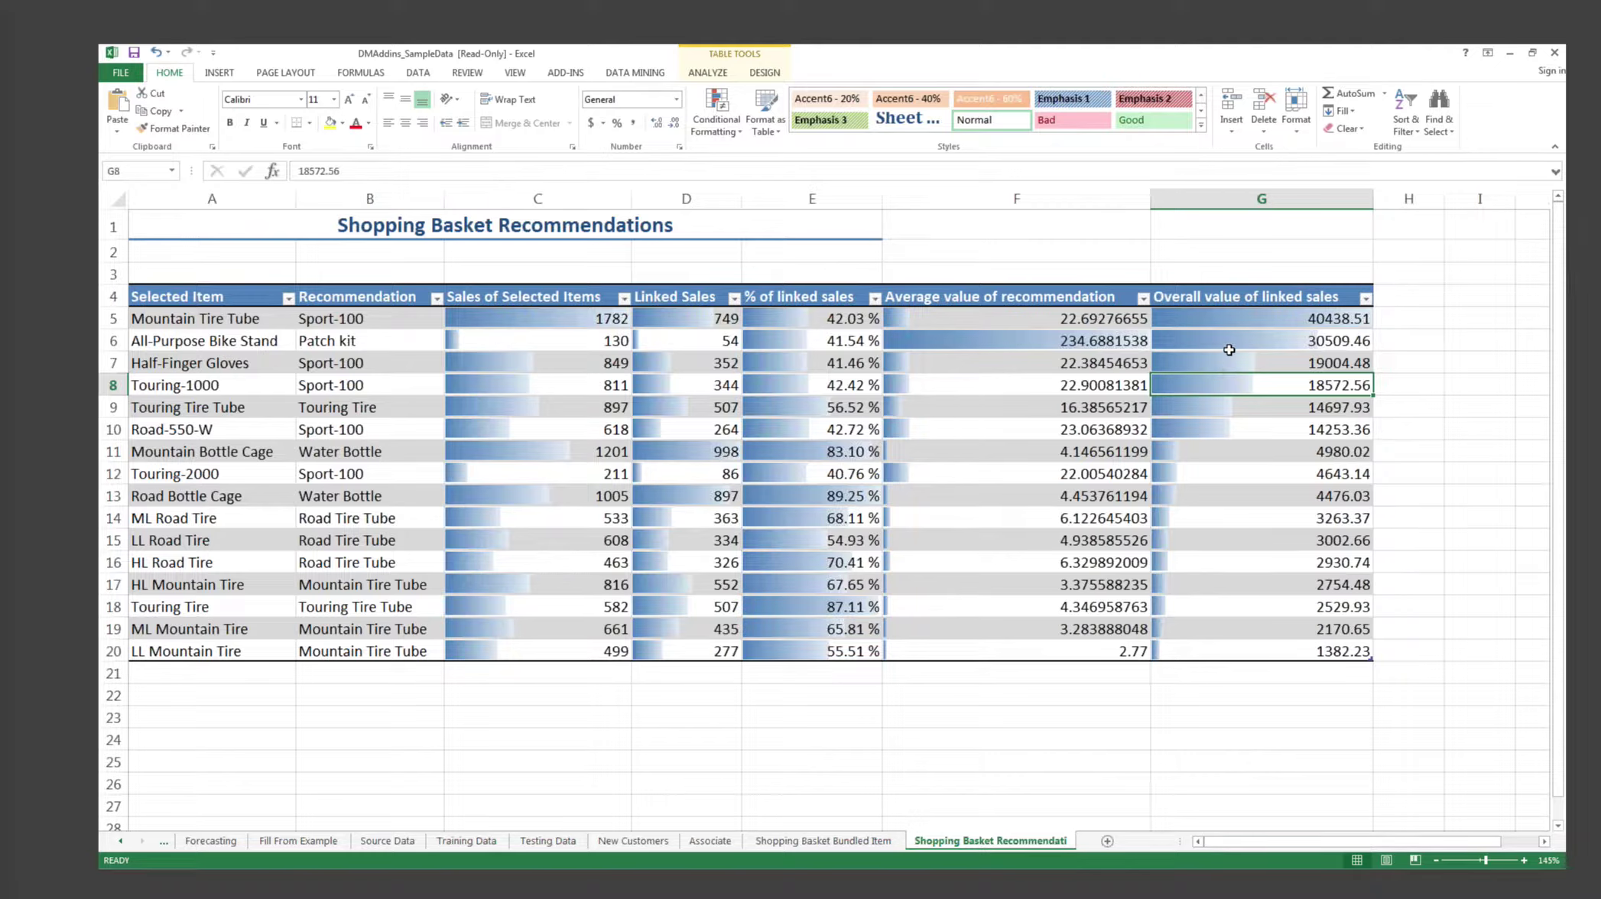
Examine the Mountain Tire Tube row's overall value of linked sales and recommended item, comparing it with the recommendations below
click(1224, 313)
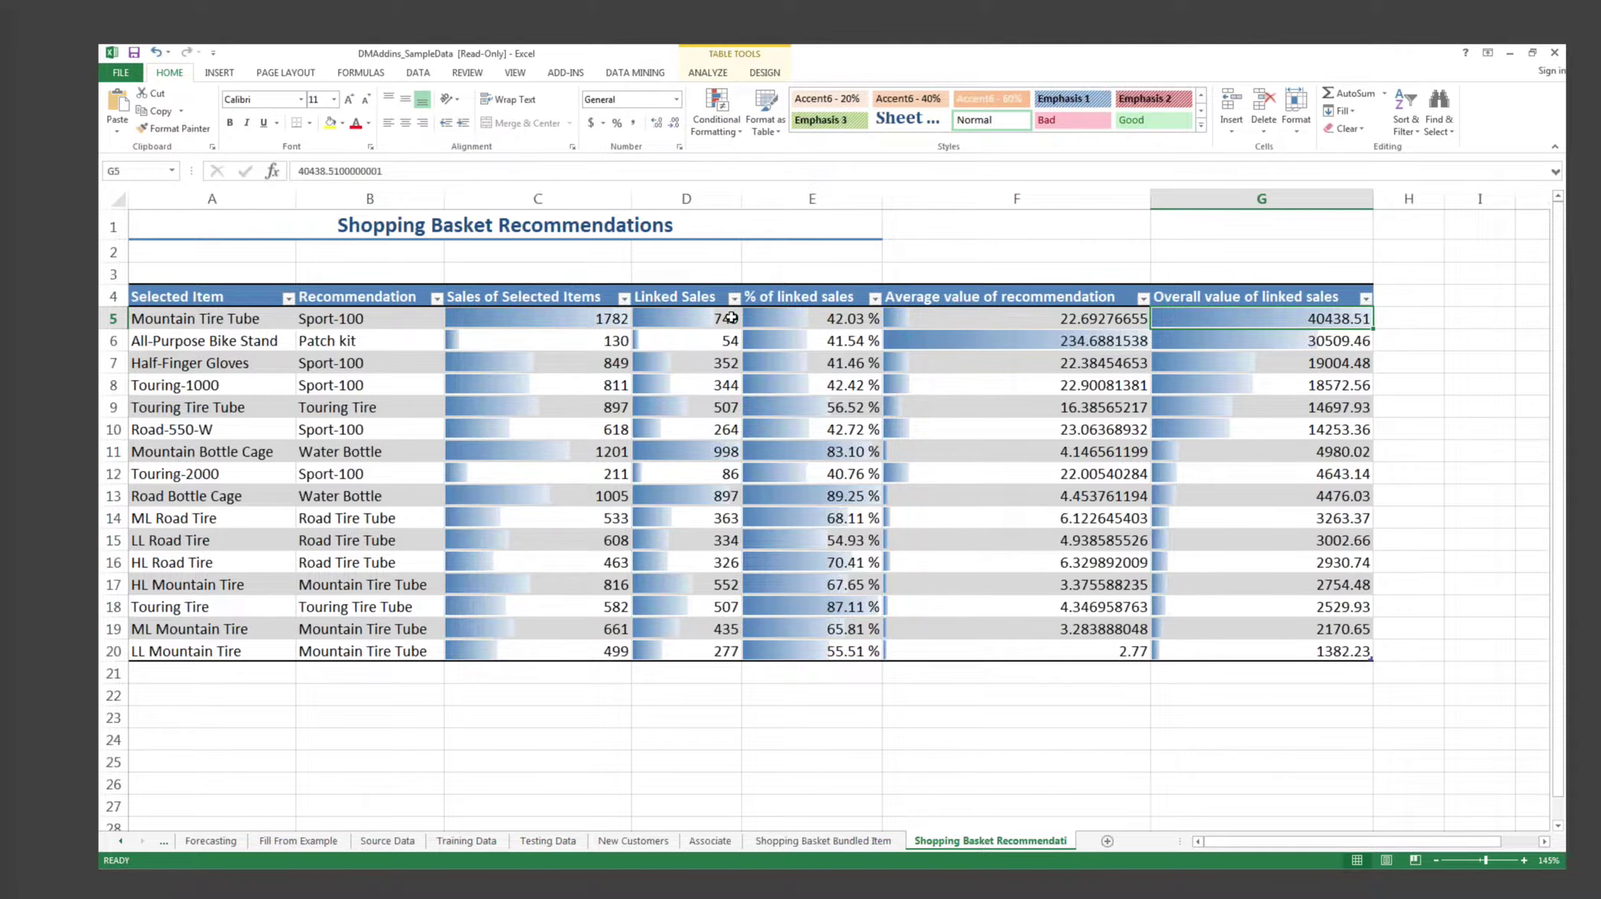
click(220, 321)
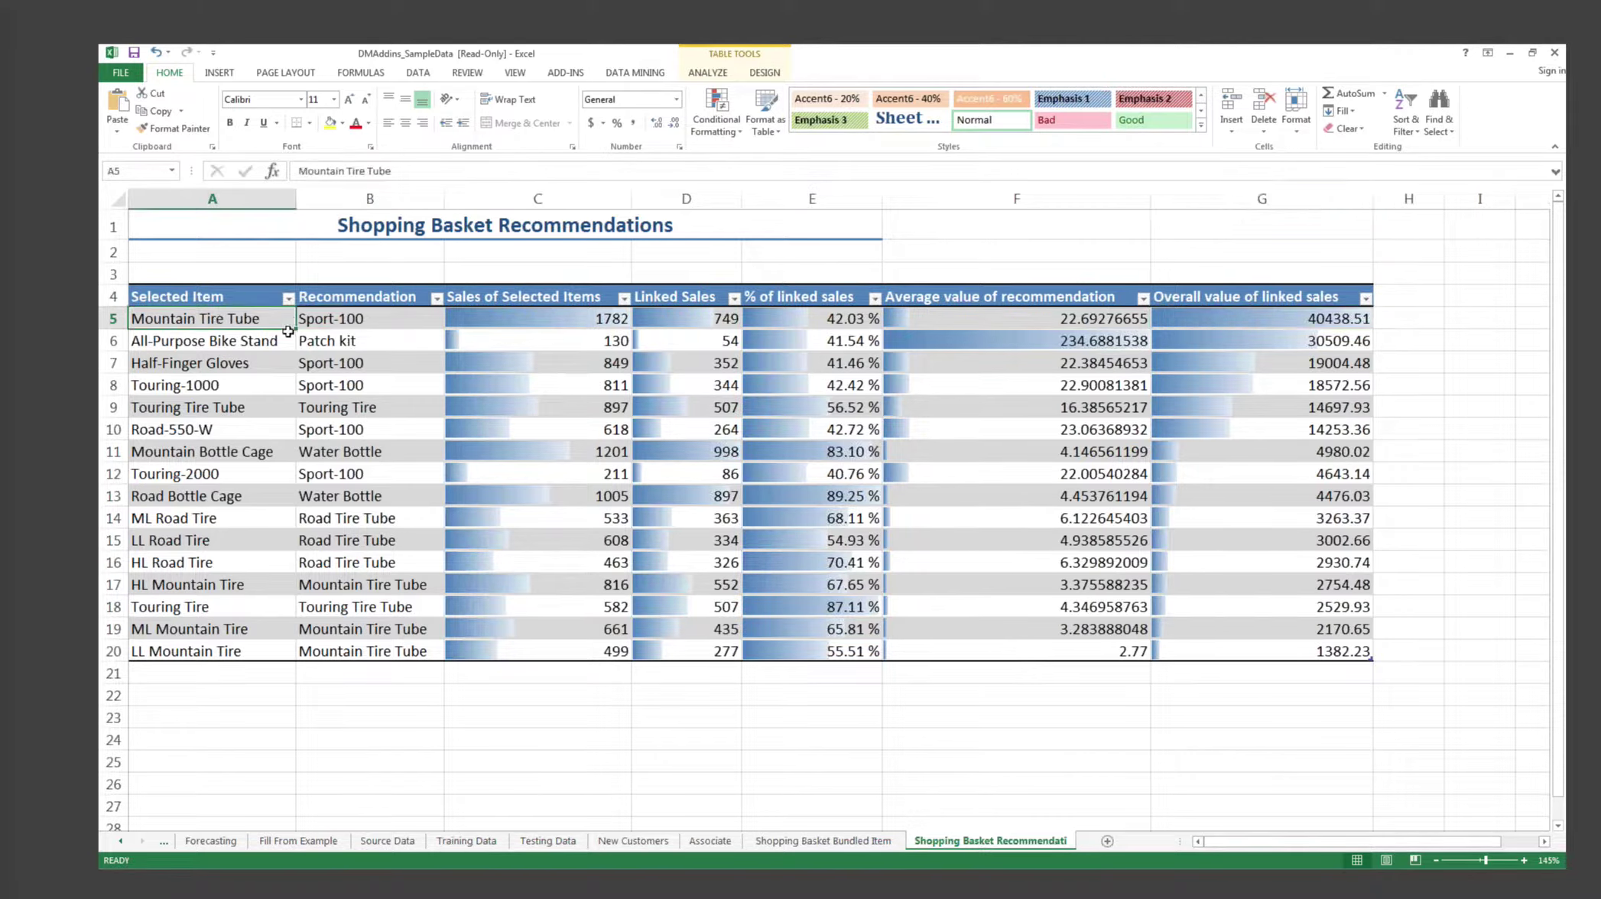
click(378, 322)
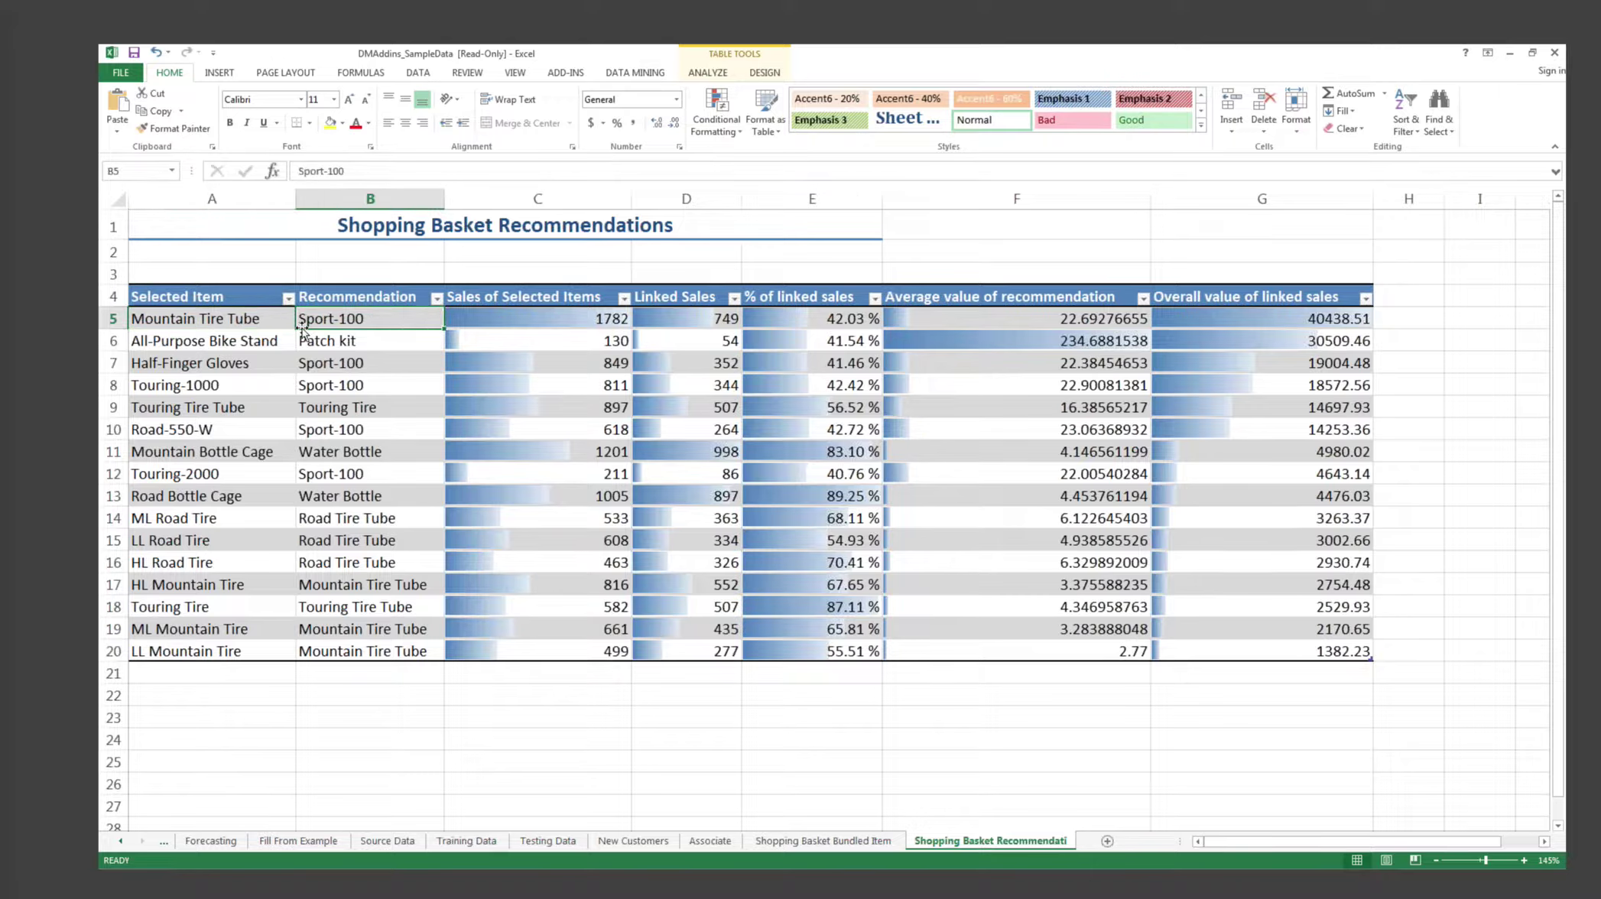
click(111, 321)
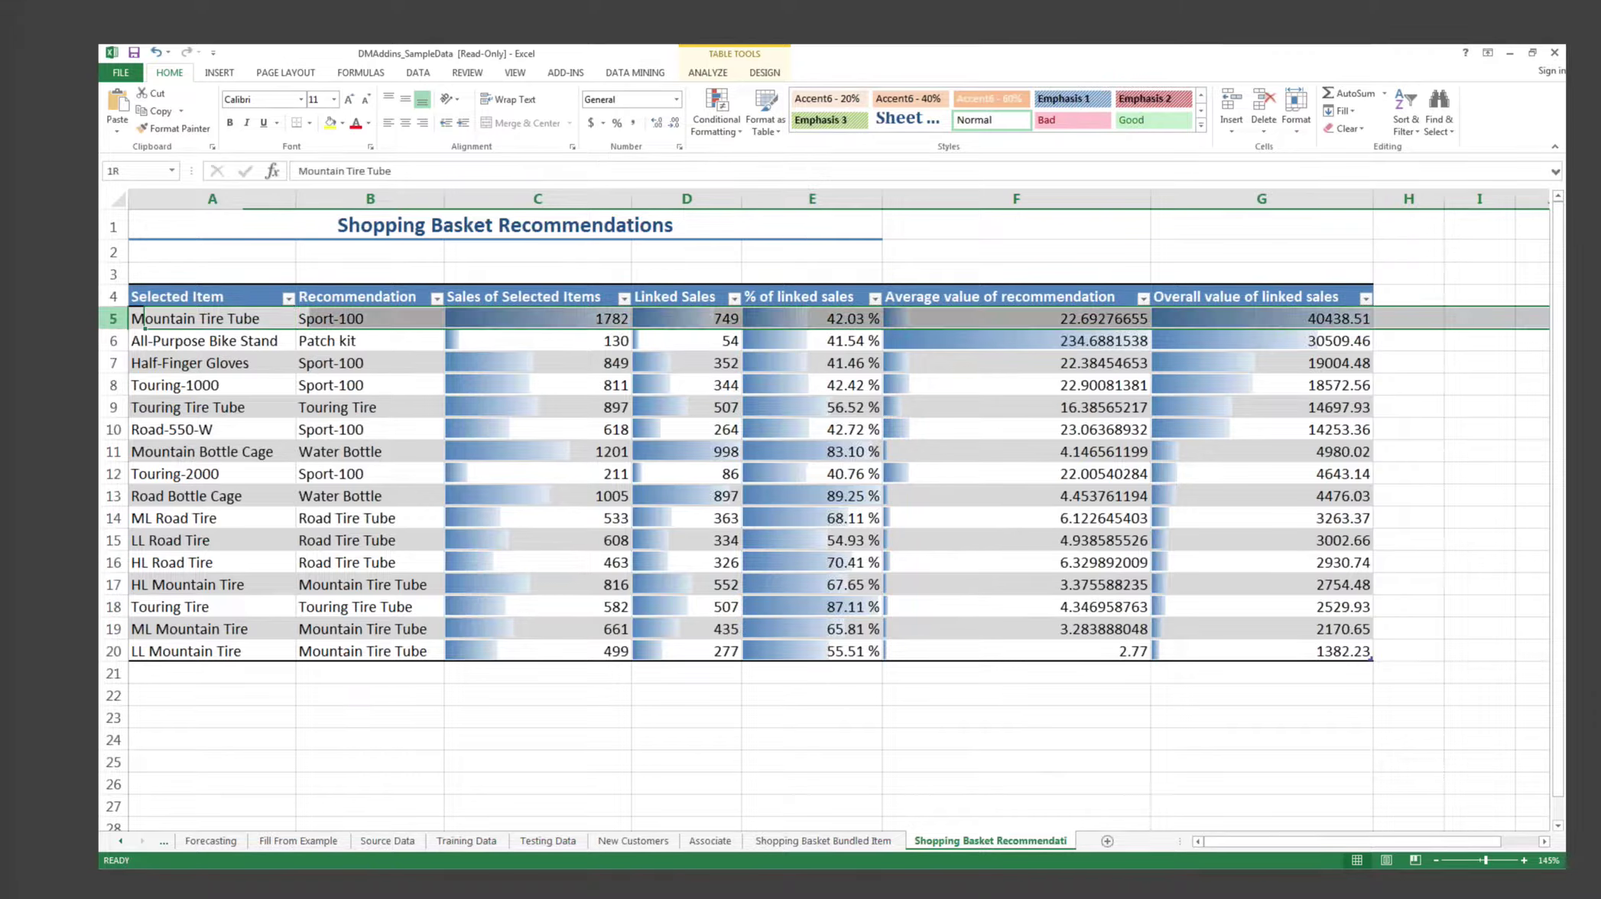
click(372, 312)
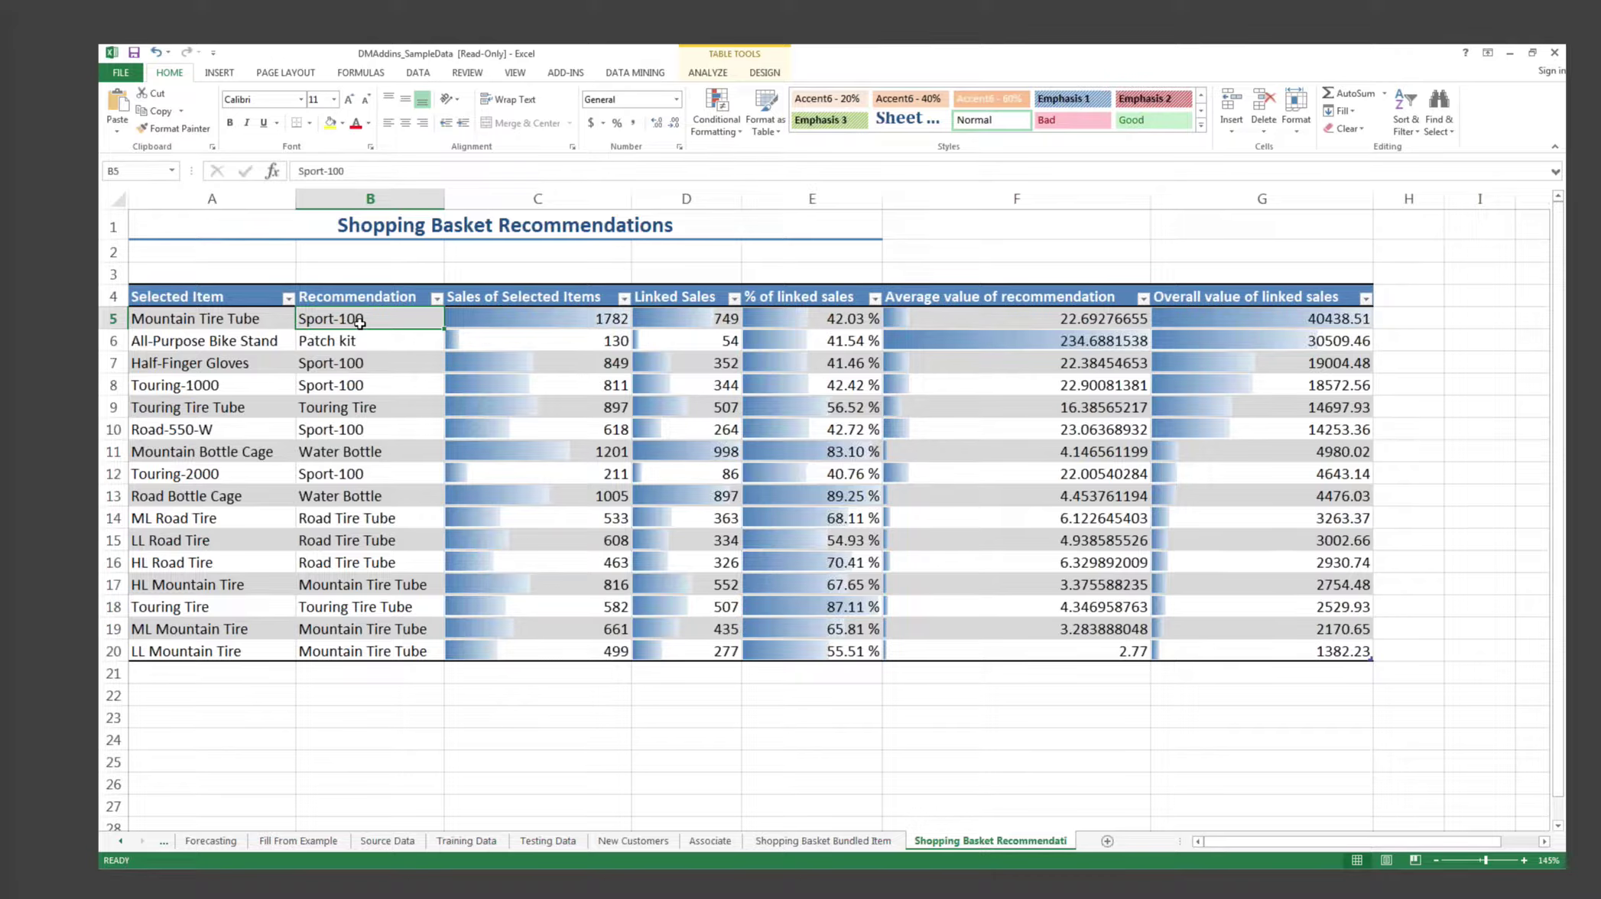
key(Down)
key(Down)
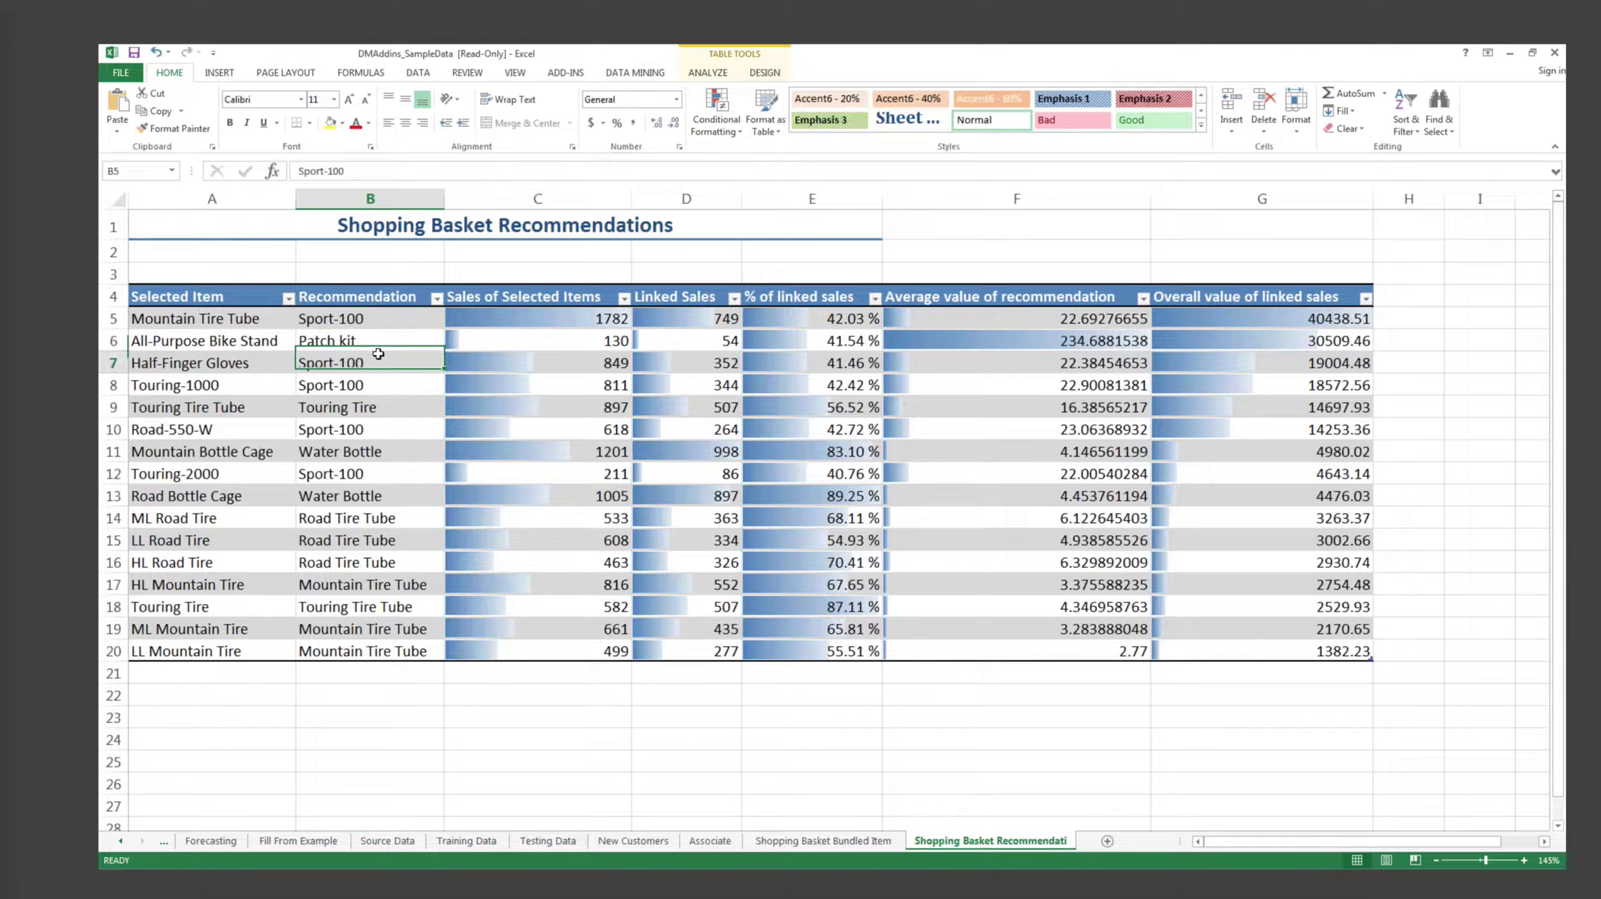
key(Up)
key(Up)
key(Left)
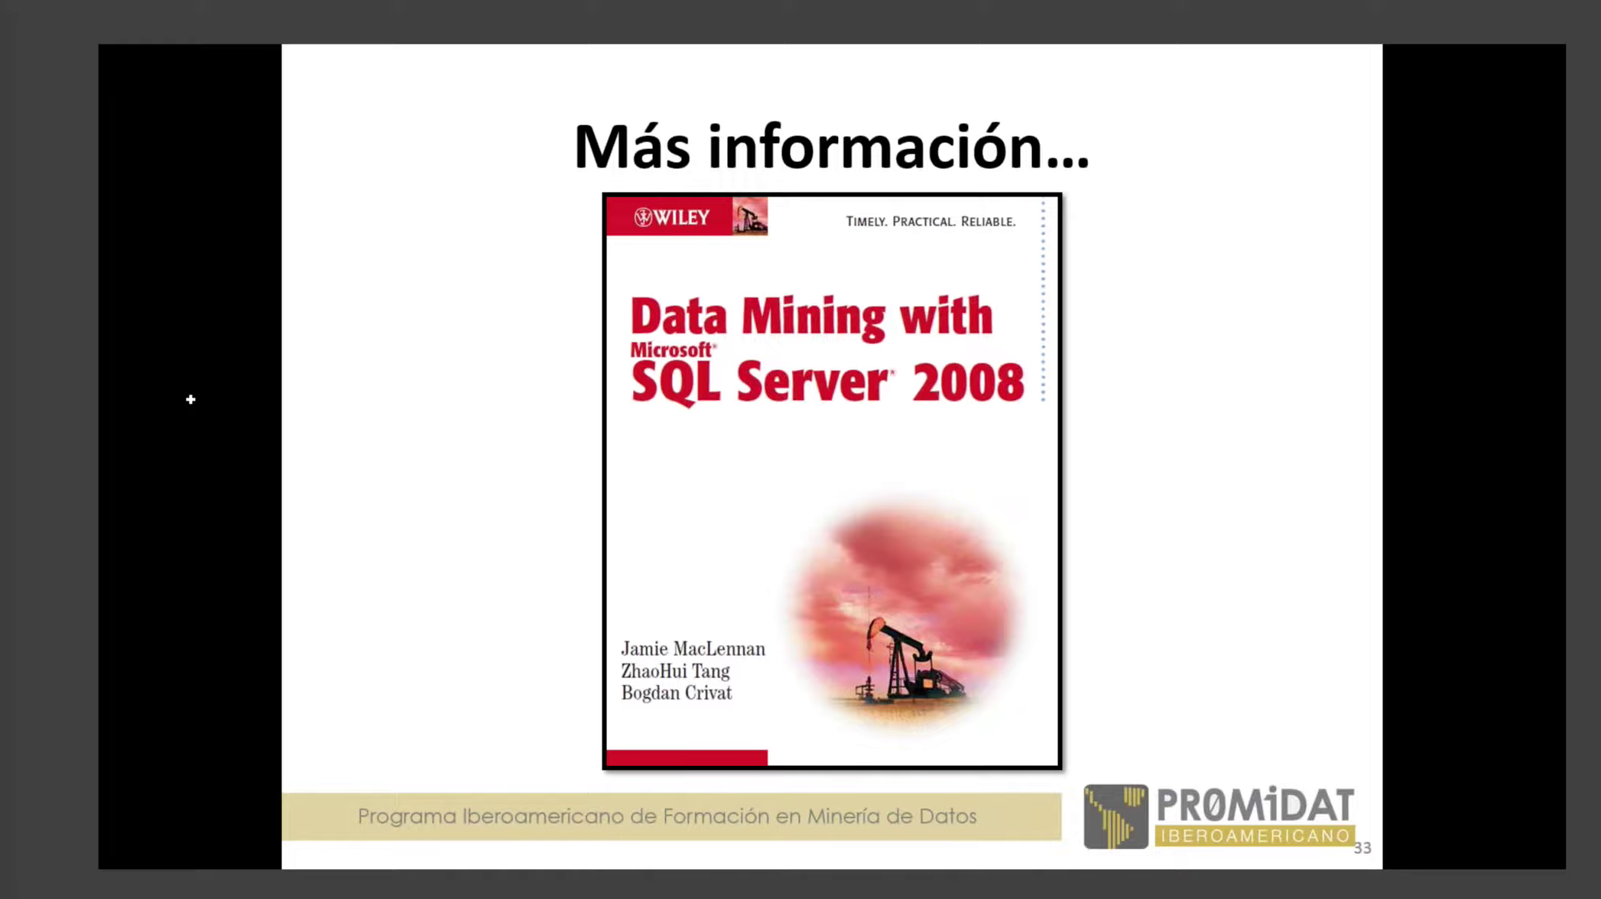
Switch from the slide presentation back to the DMAddins_SampleData workbook in Excel
key(alt+Tab)
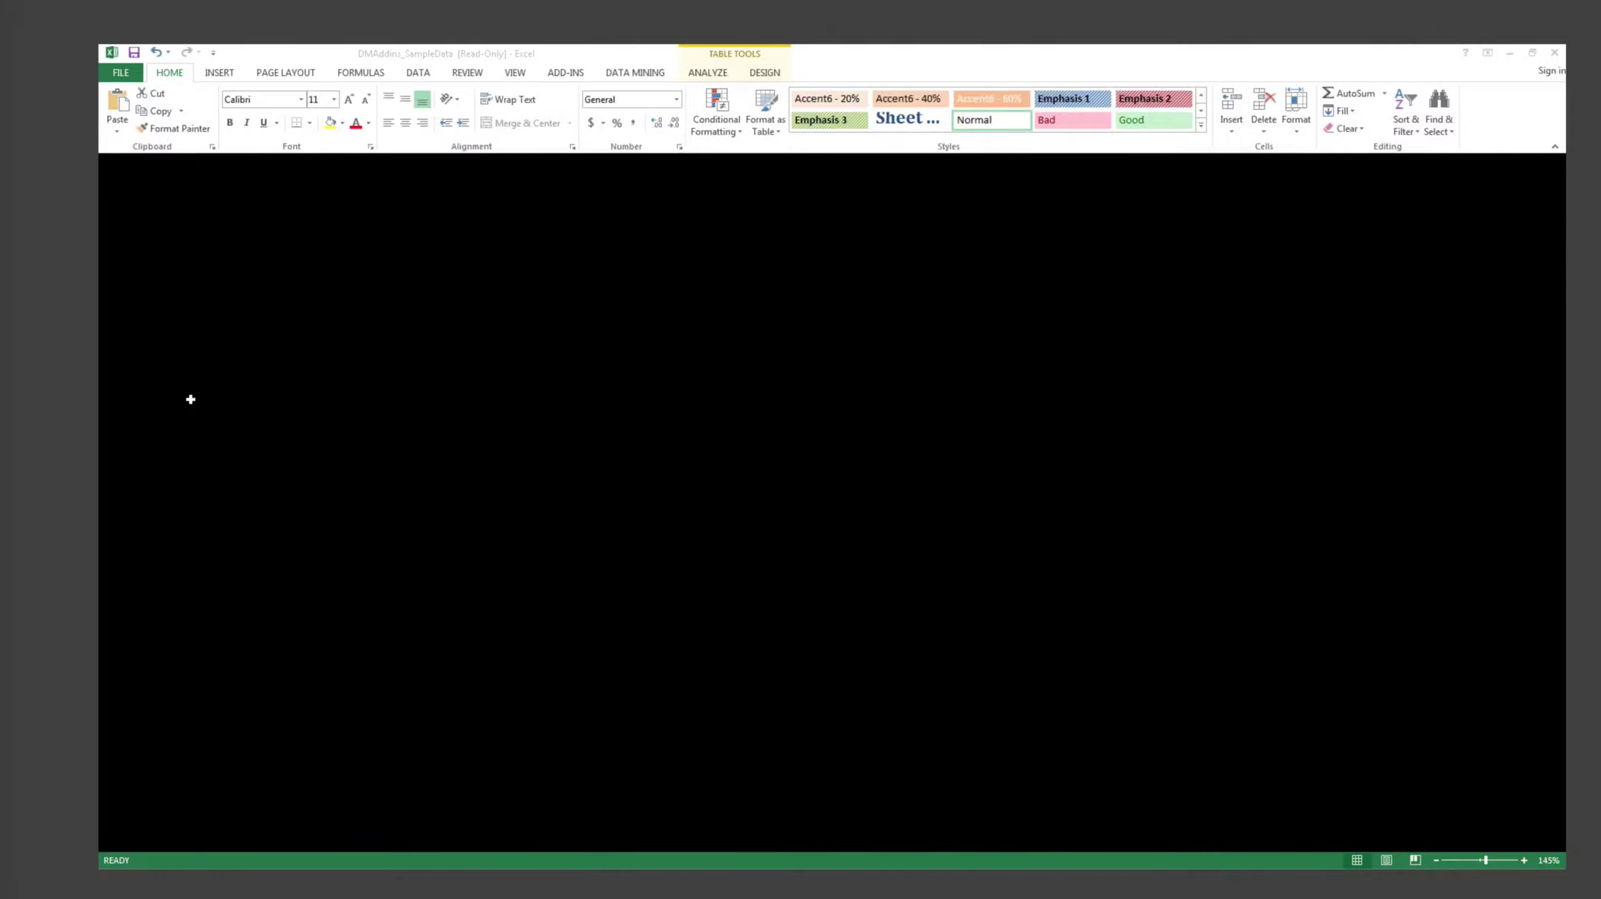